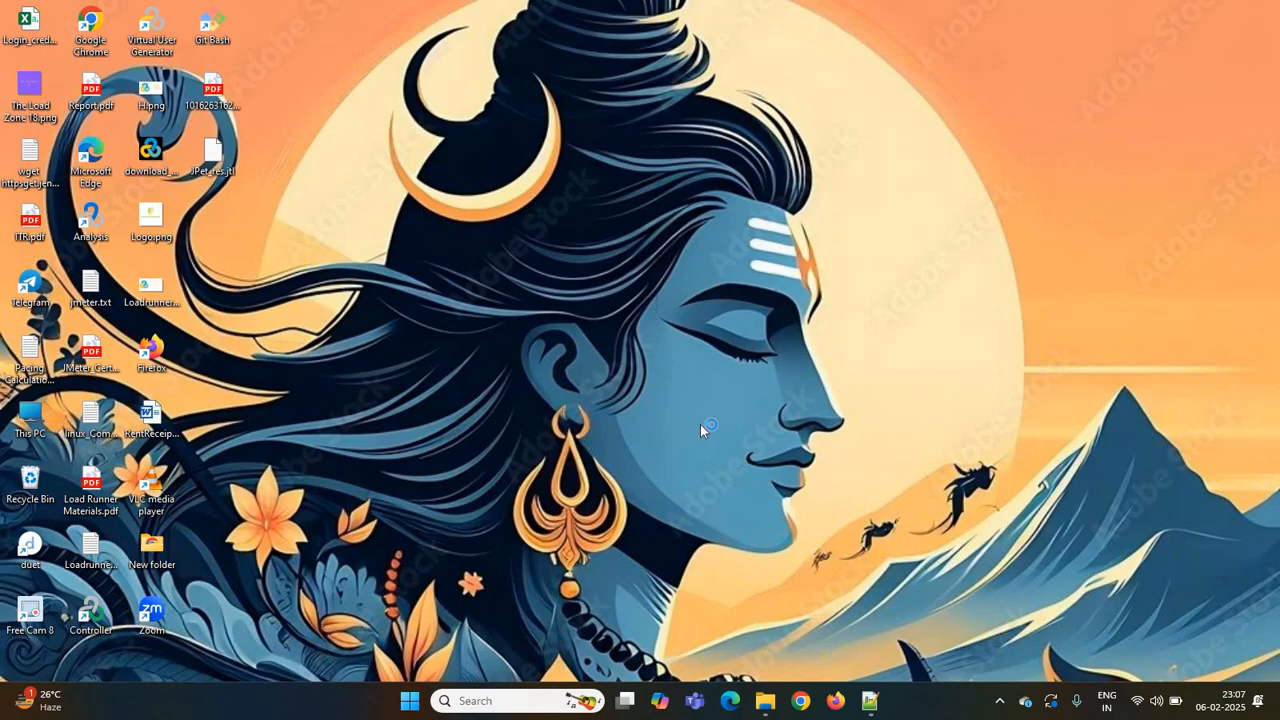
- Open Firefox, maximize it, and search its settings for "proxy"
left_click(833, 702)
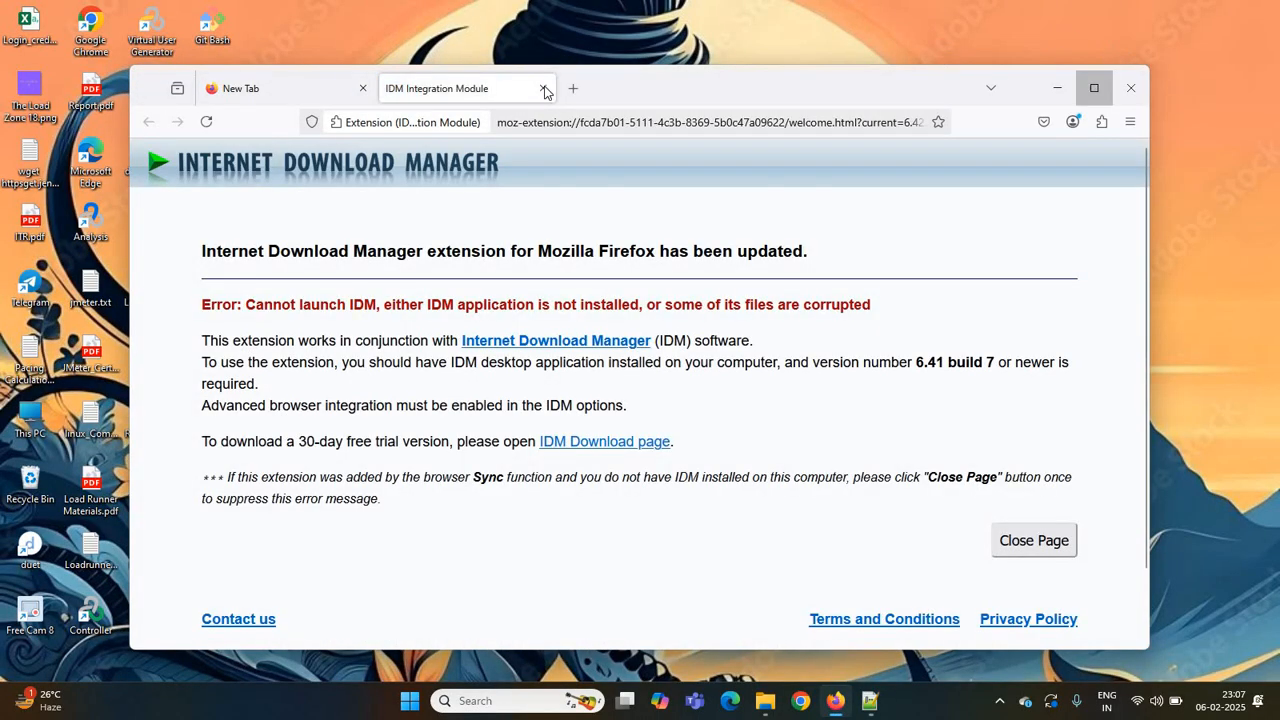
left_click(1093, 88)
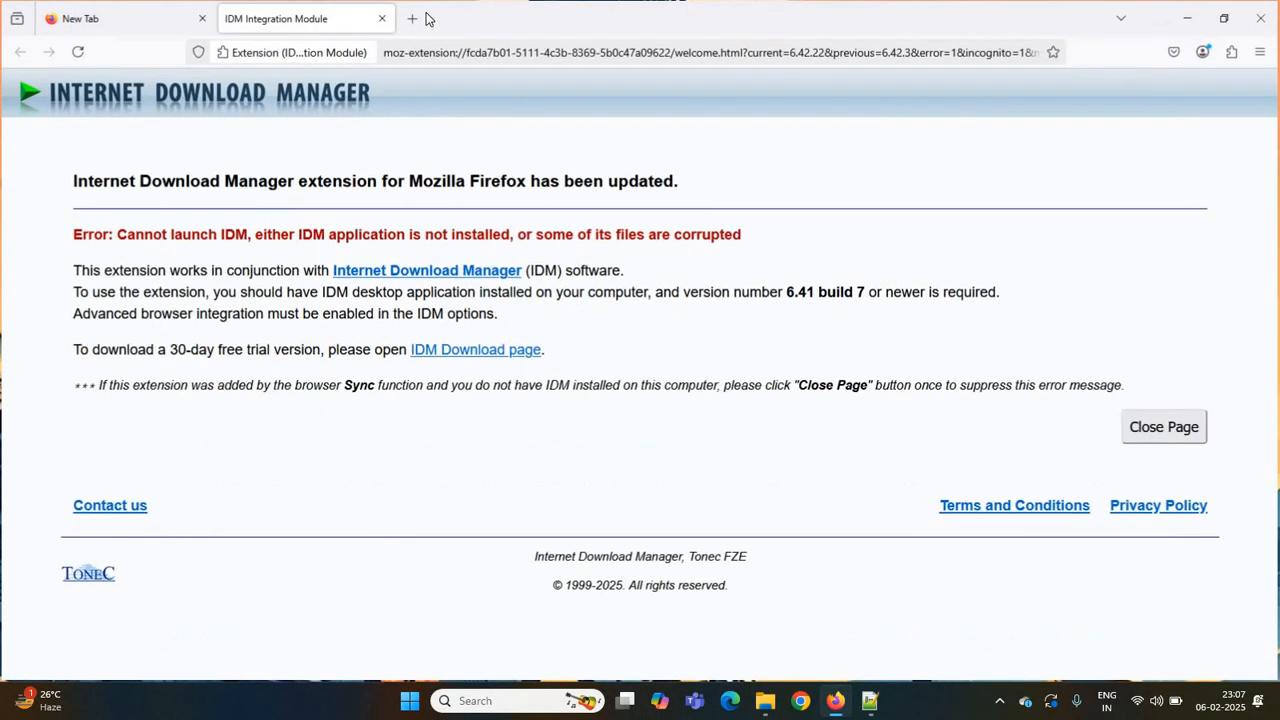
left_click(1262, 56)
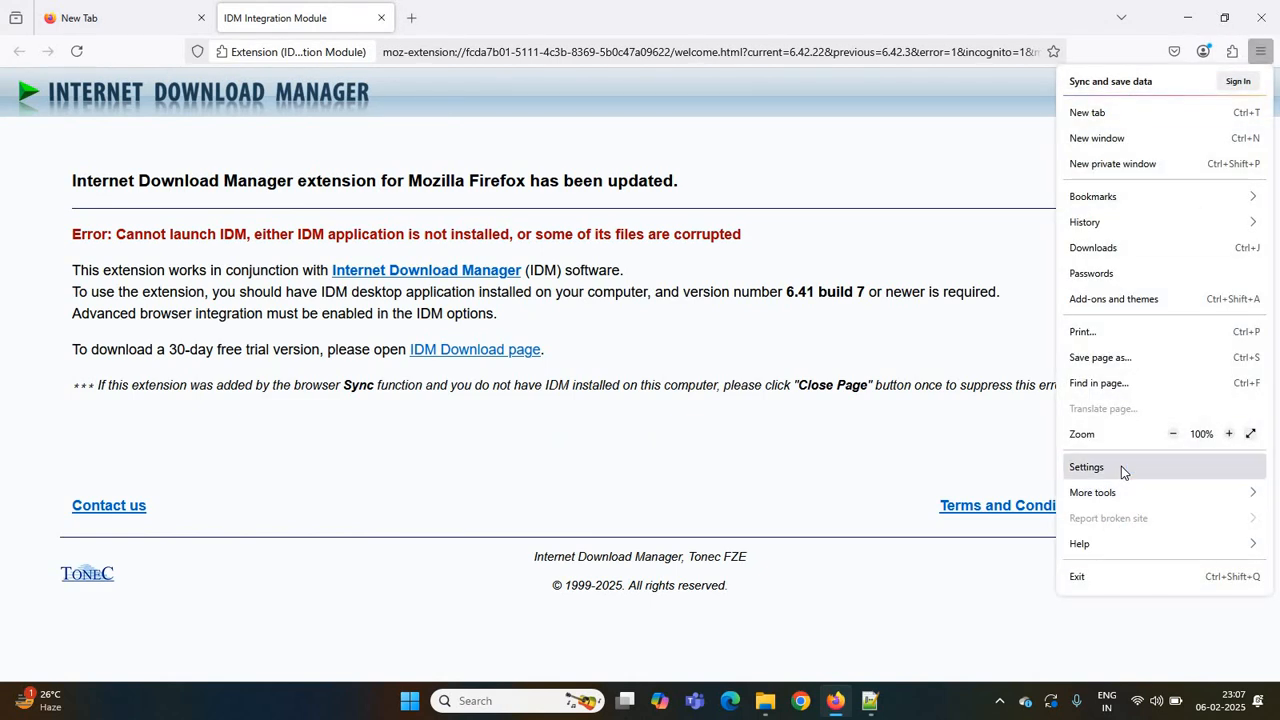
left_click(1121, 466)
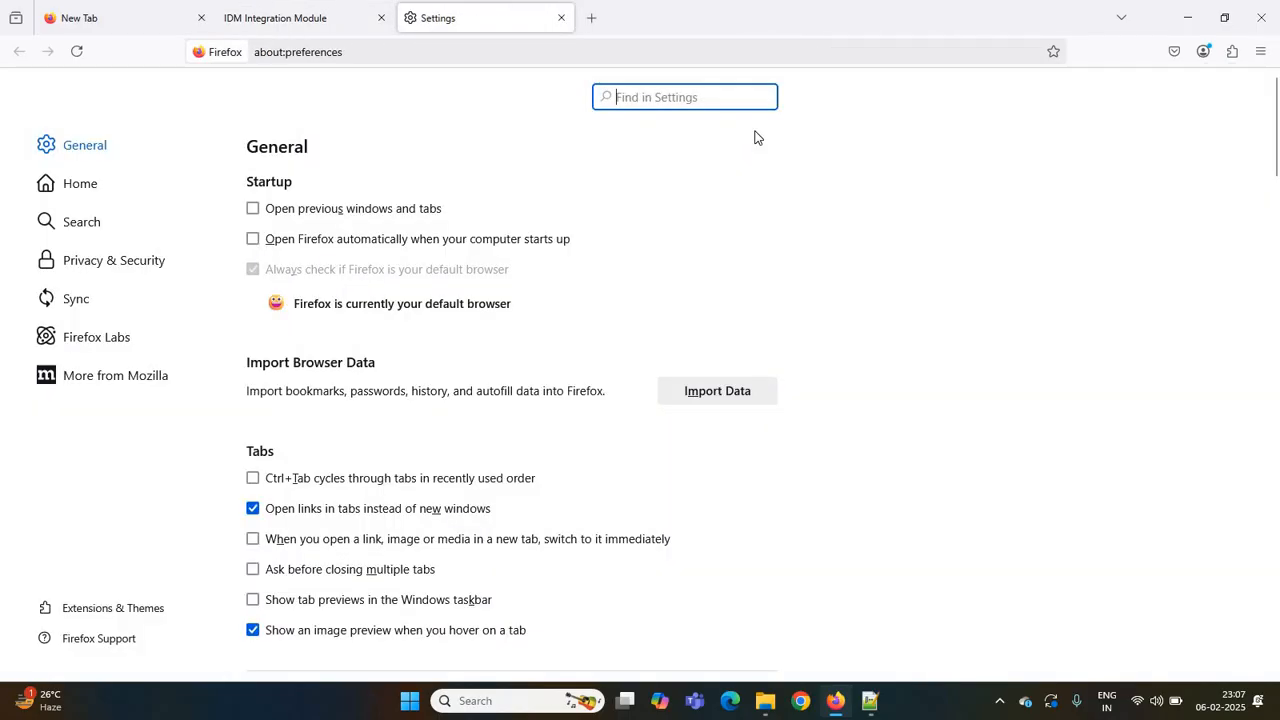
type("p")
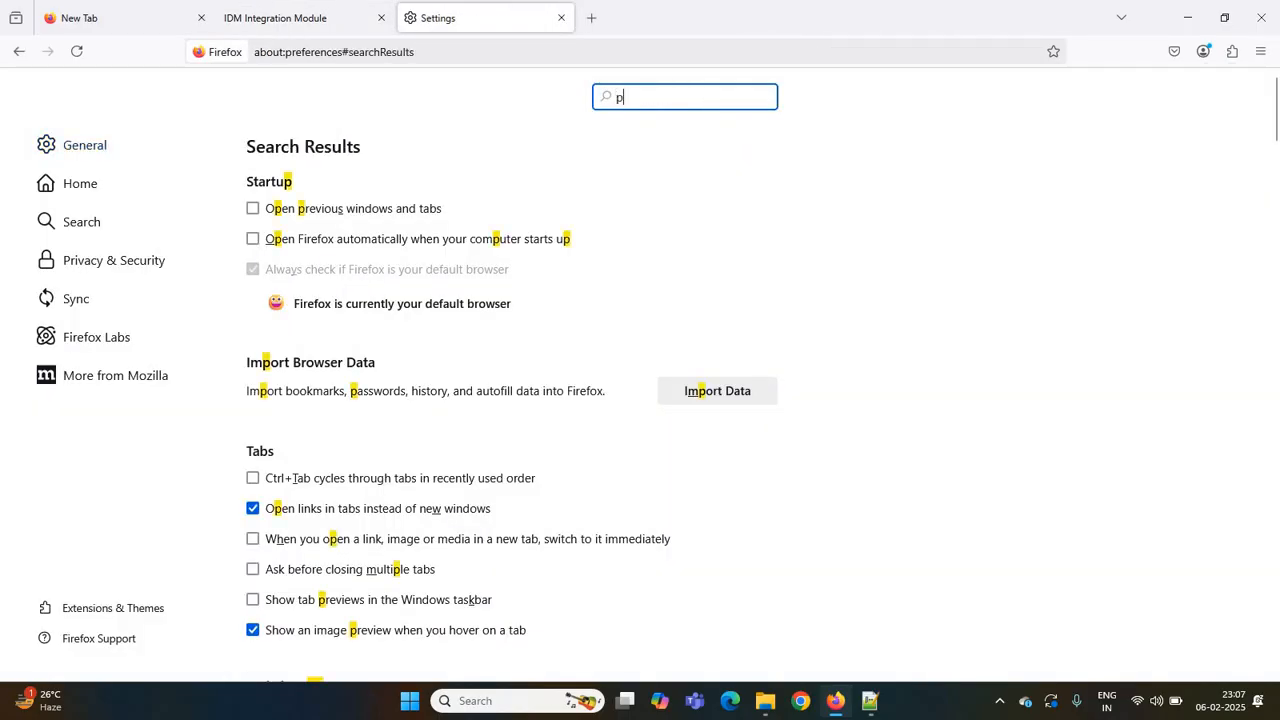
type("roxy")
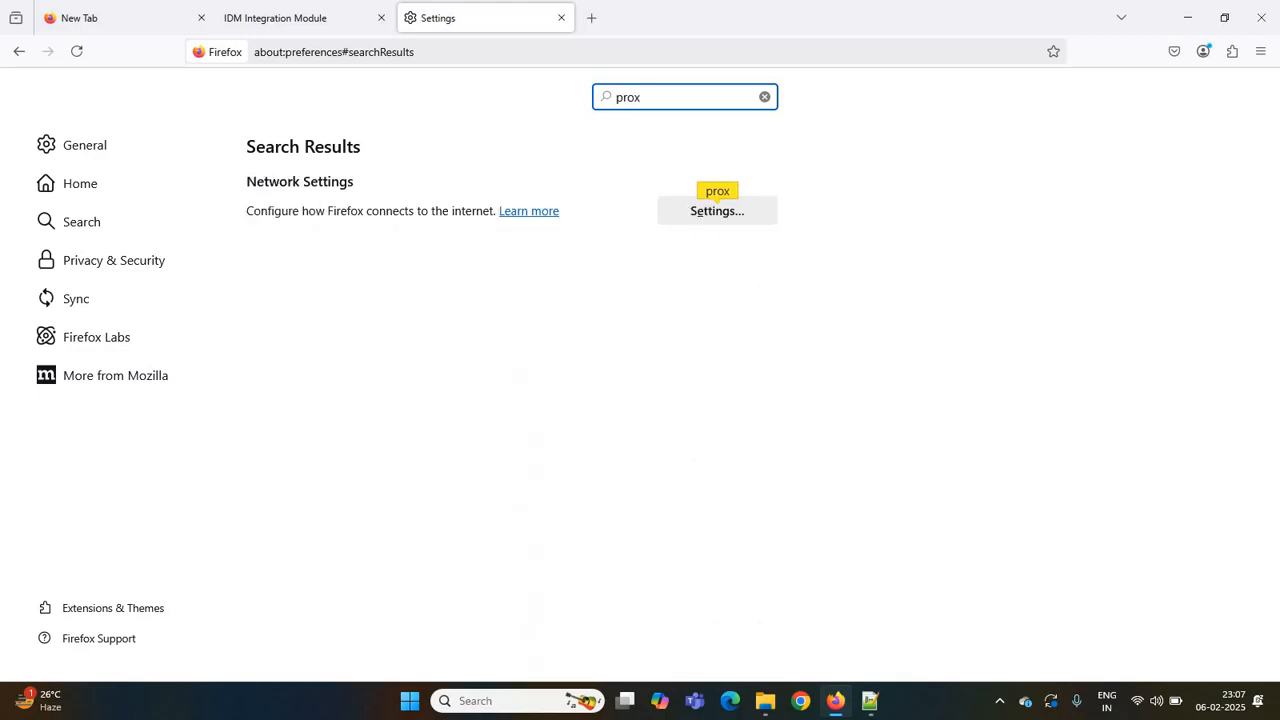
- Switch network connection settings to manual proxy configuration with localhost port 8080, apply them, and close the browser
left_click(750, 213)
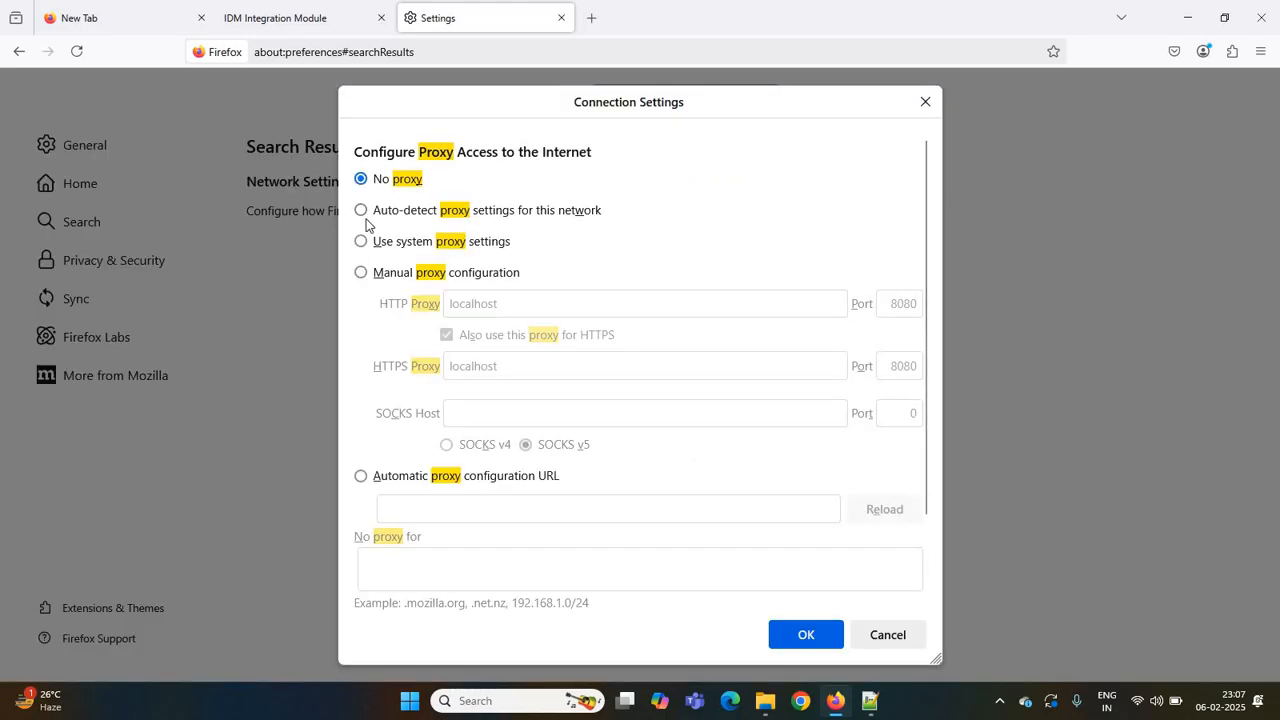
left_click(361, 273)
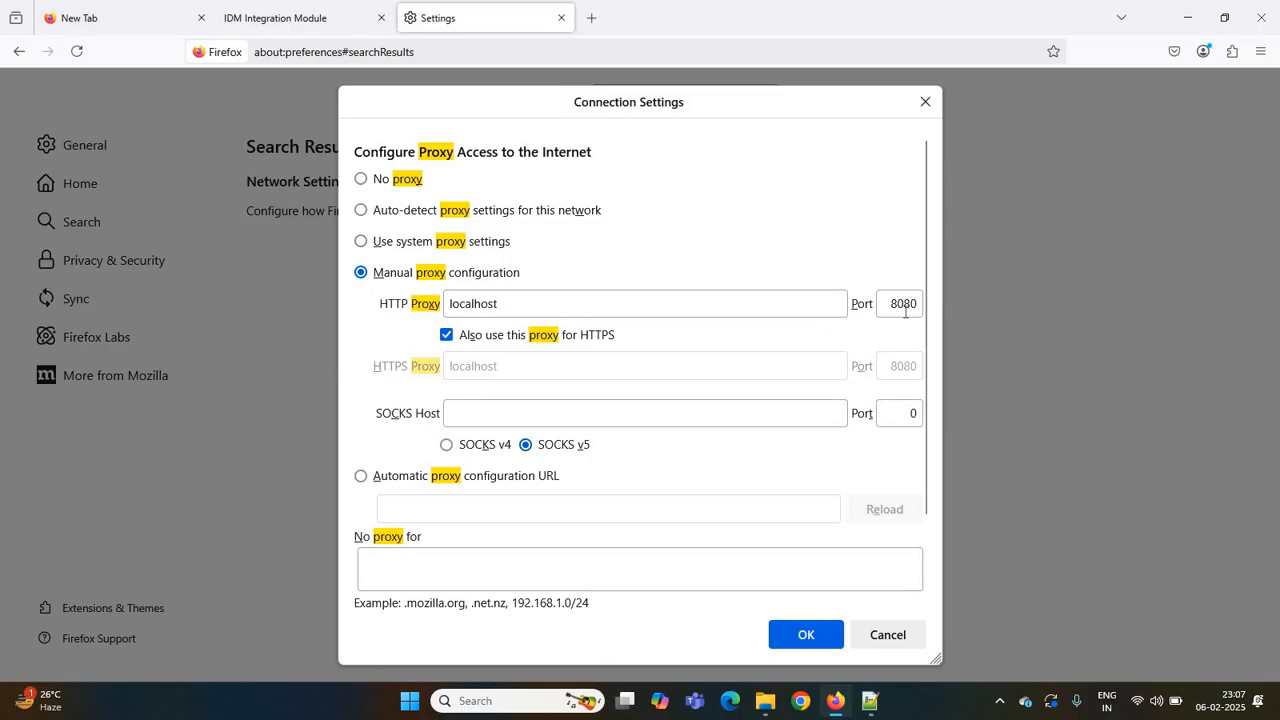
left_click(805, 640)
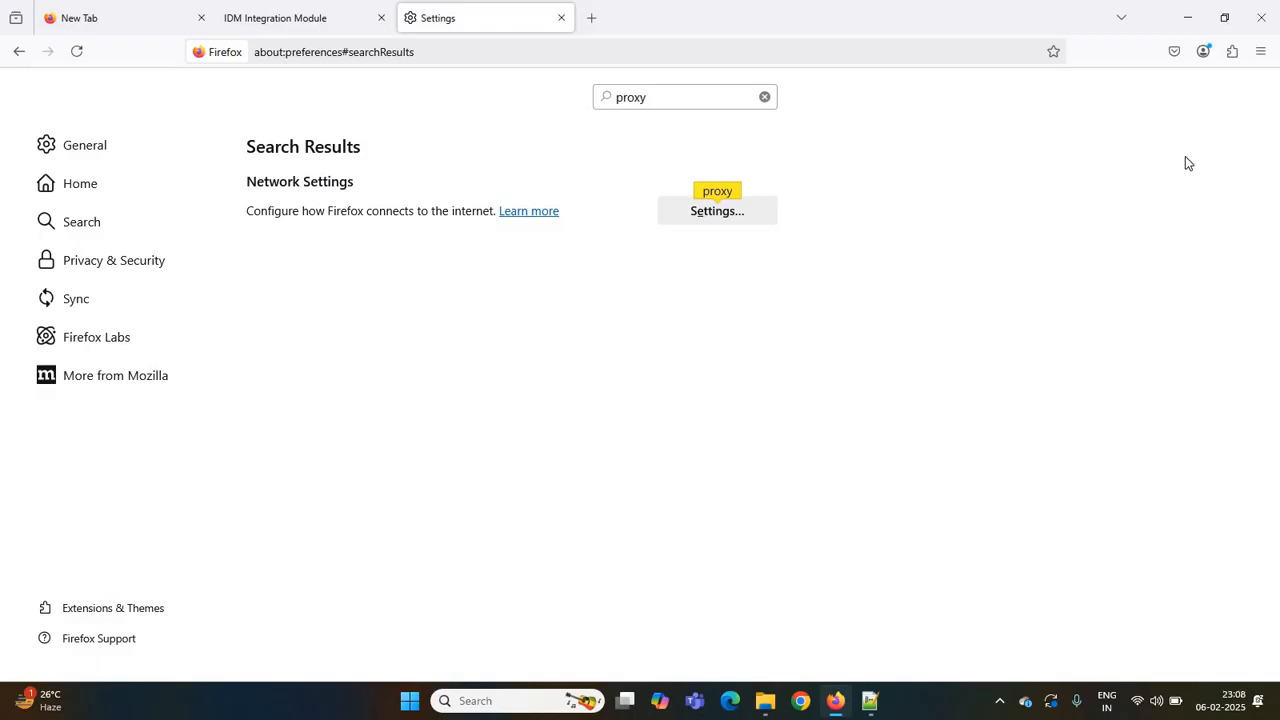
left_click(1258, 22)
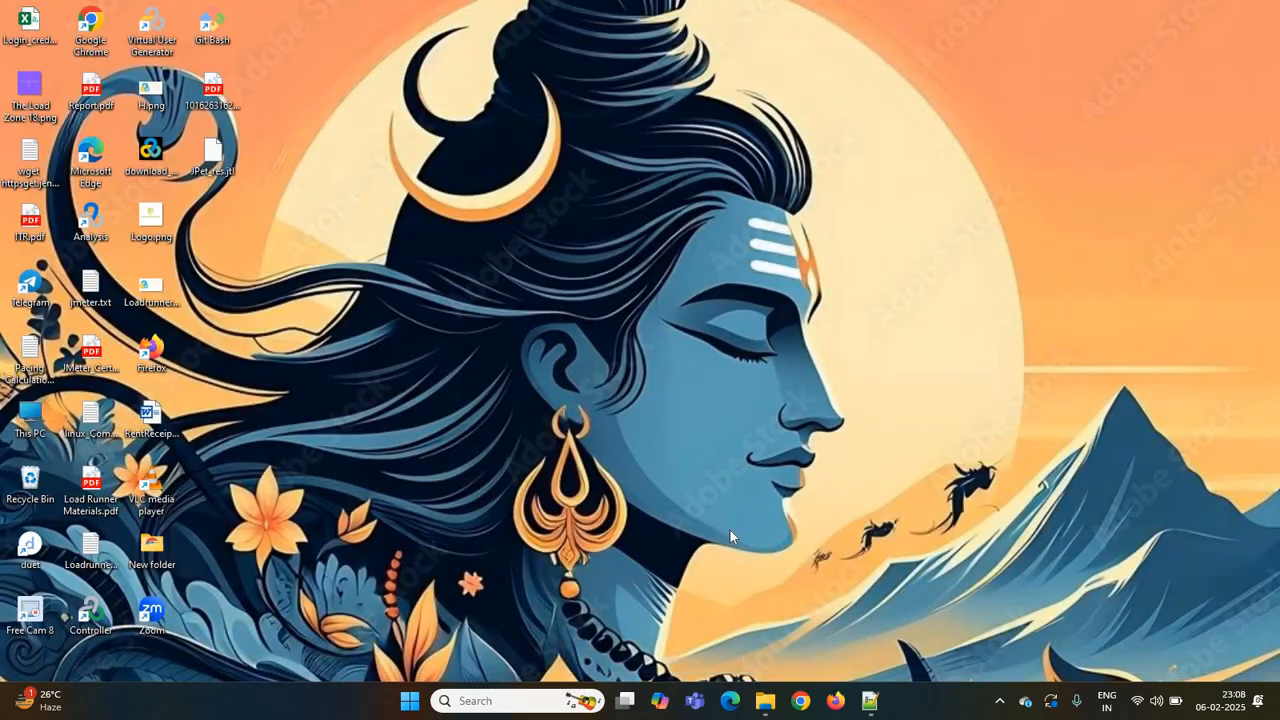
- Browse to the apache-jmeter-5.5 bin folder on drive D and launch ApacheJMeter.jar
left_click(765, 700)
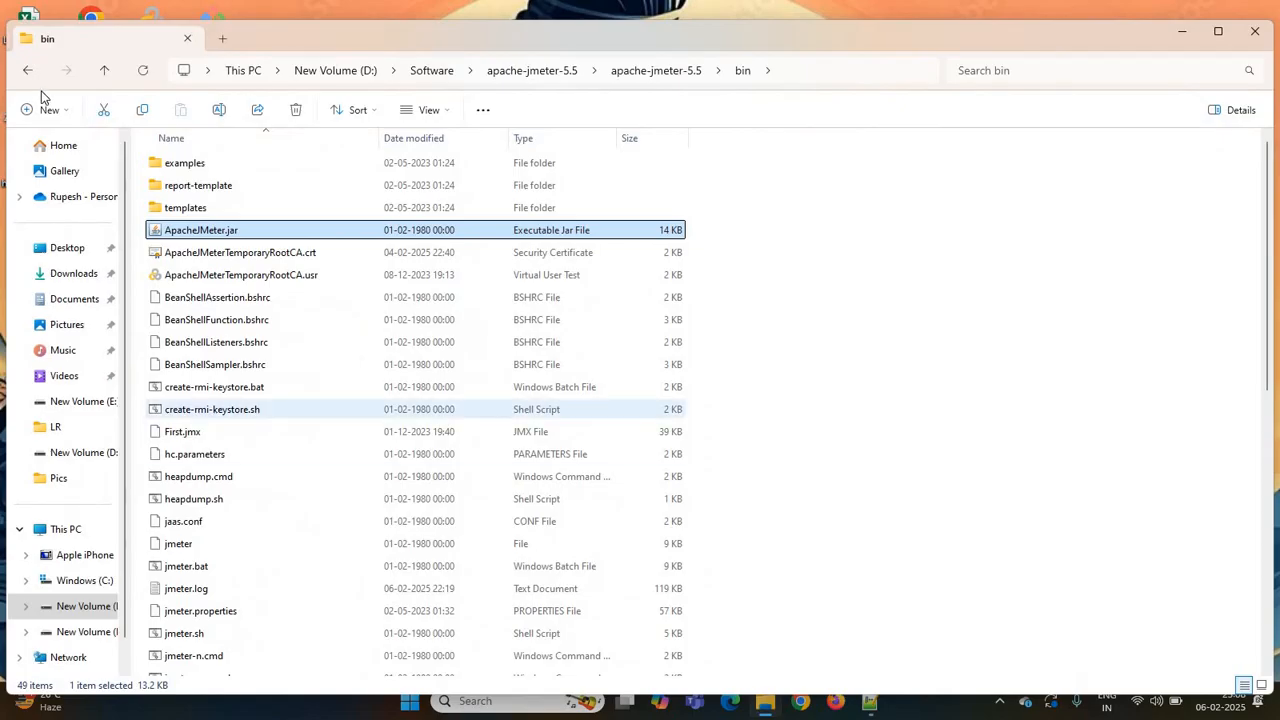
left_click(28, 72)
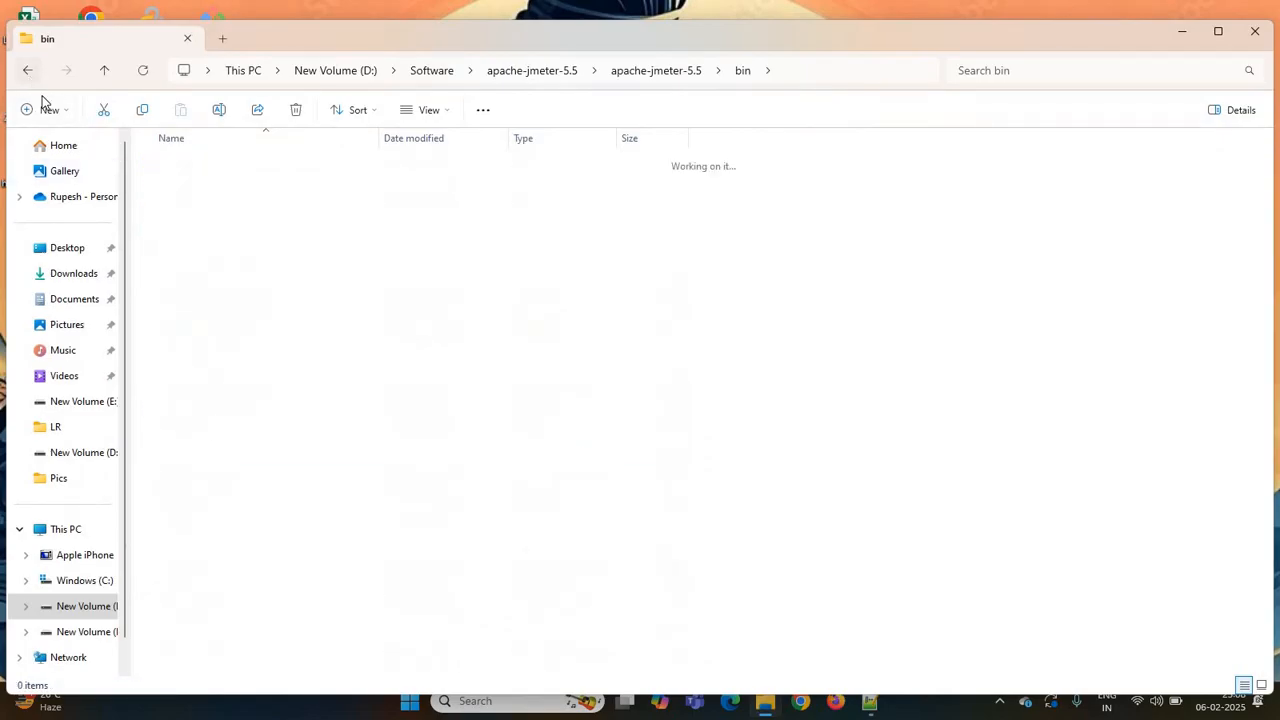
key("alt+Up")
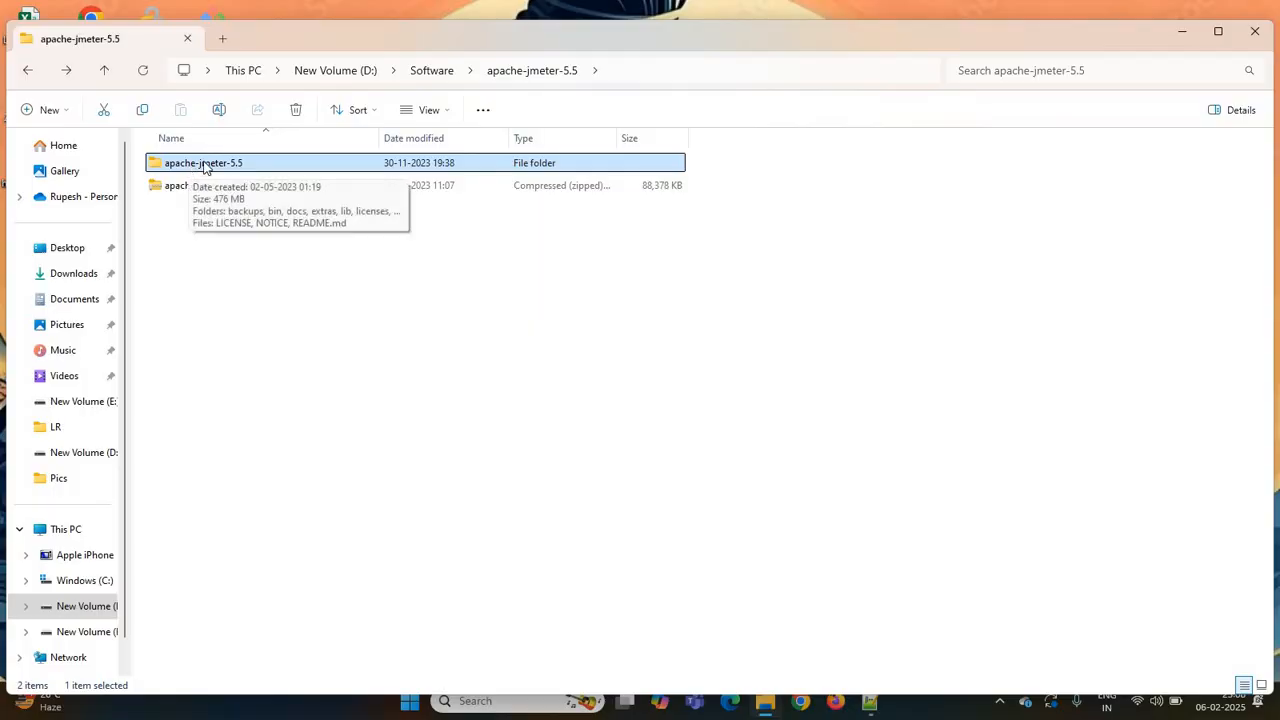
double_click(192, 168)
left_click(172, 190)
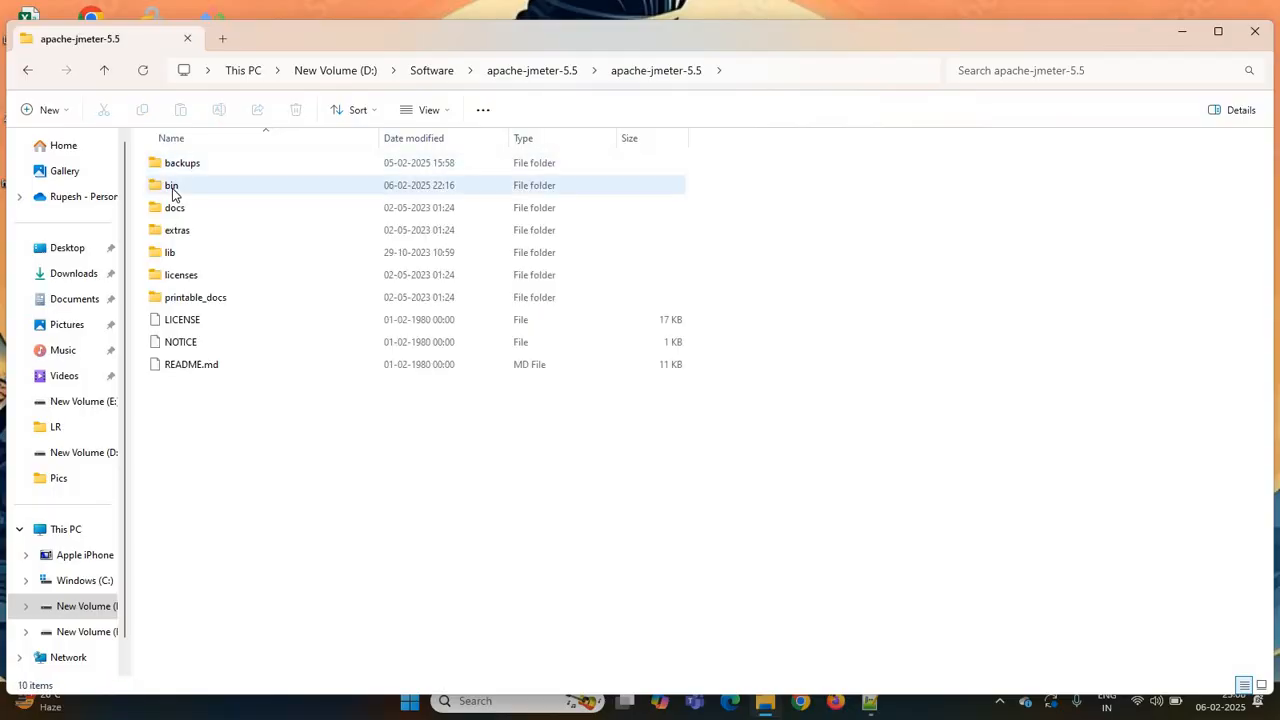
double_click(172, 190)
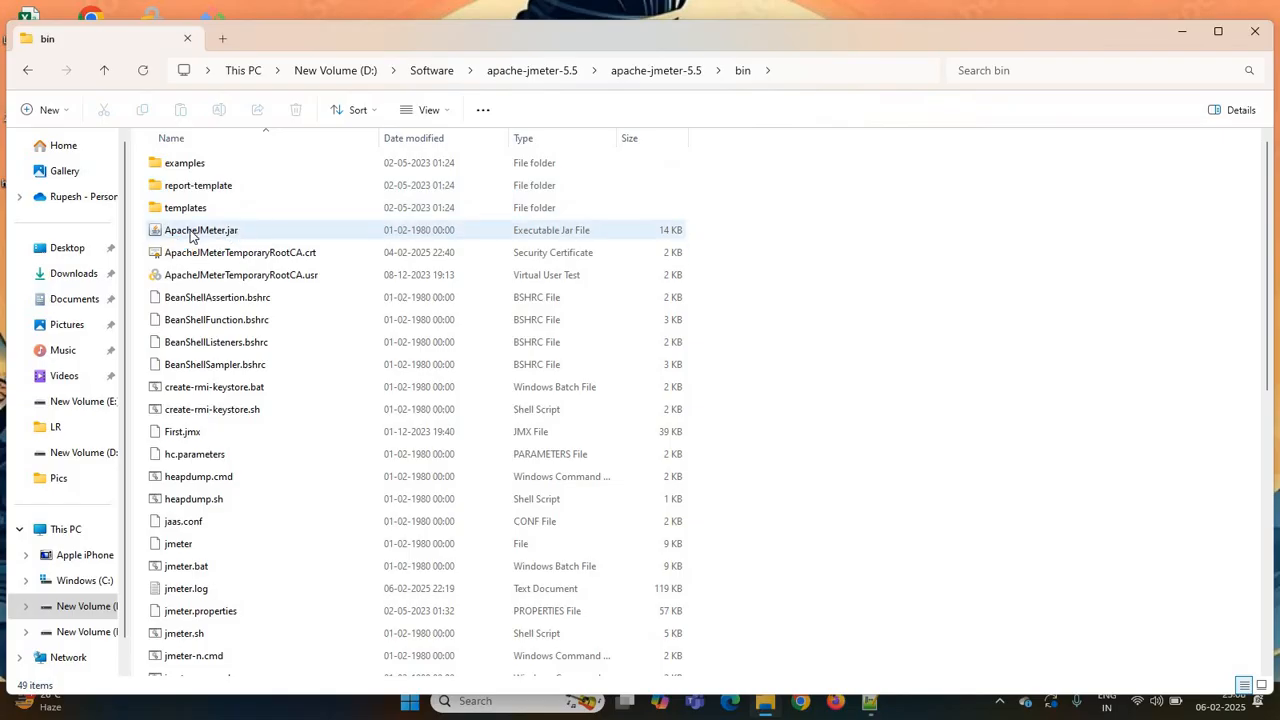
left_click(190, 232)
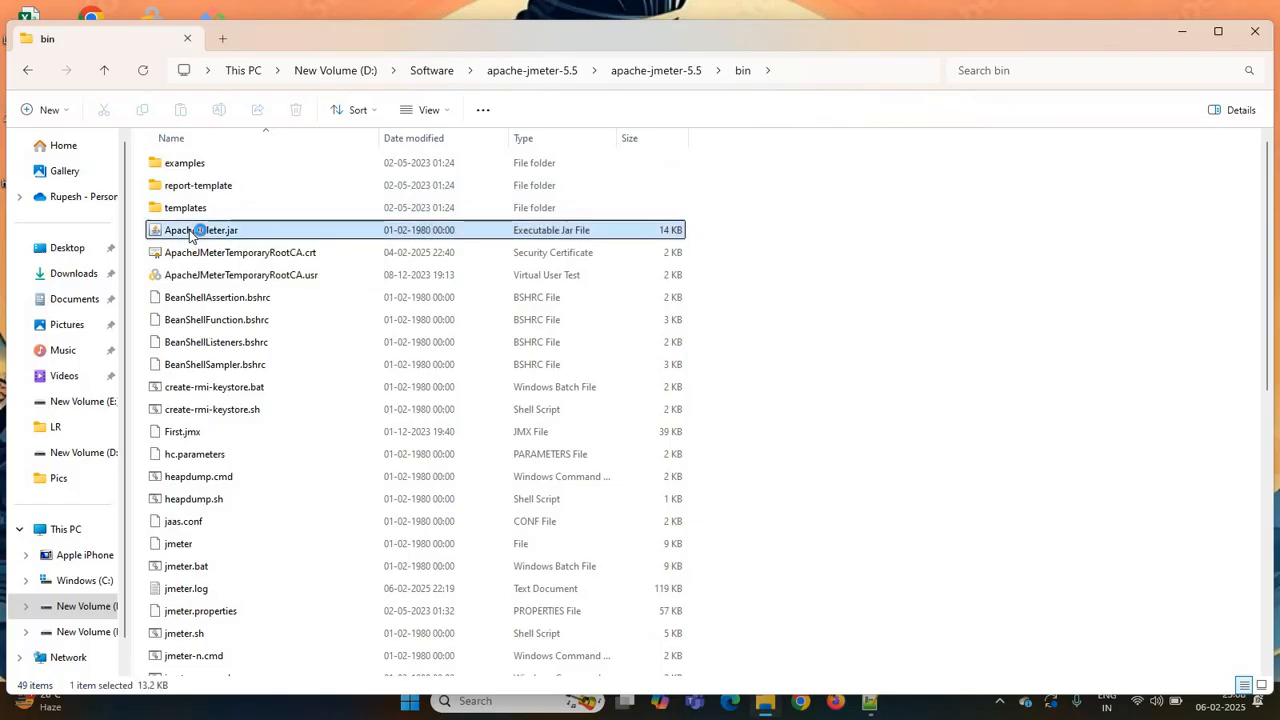
double_click(190, 232)
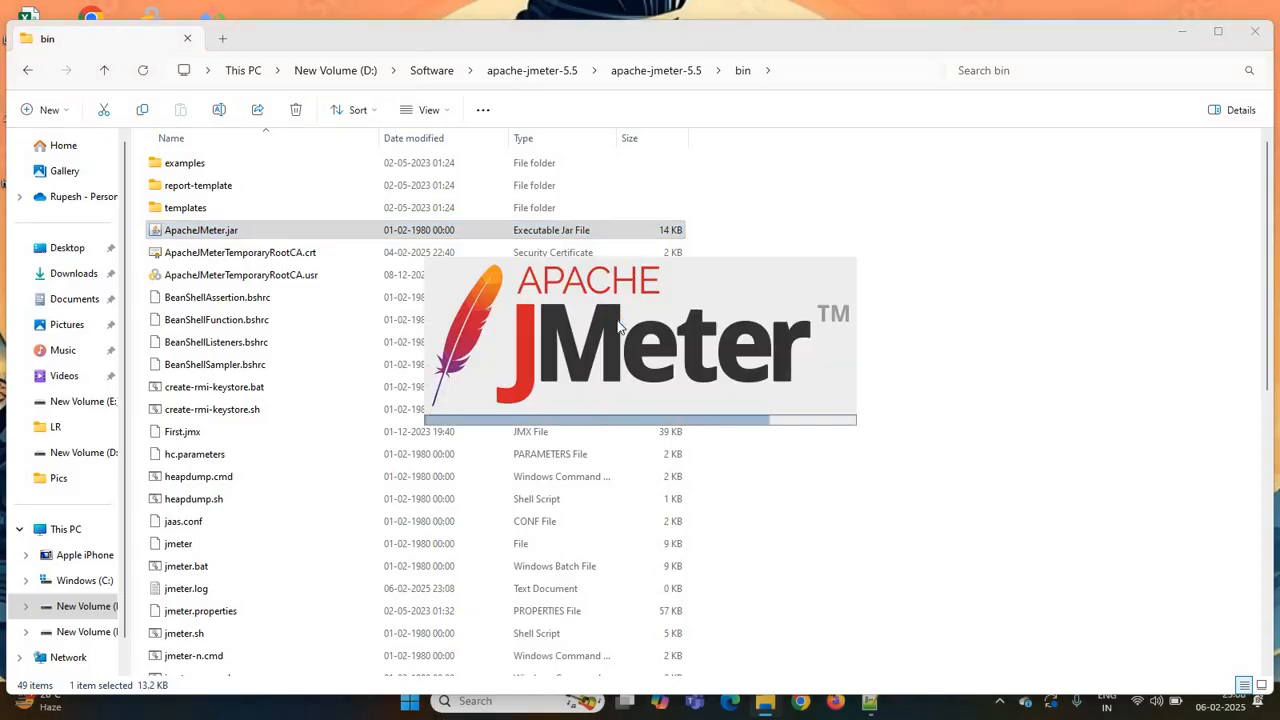
- Bring the JMeter window forward and maximize it
left_click(1064, 76)
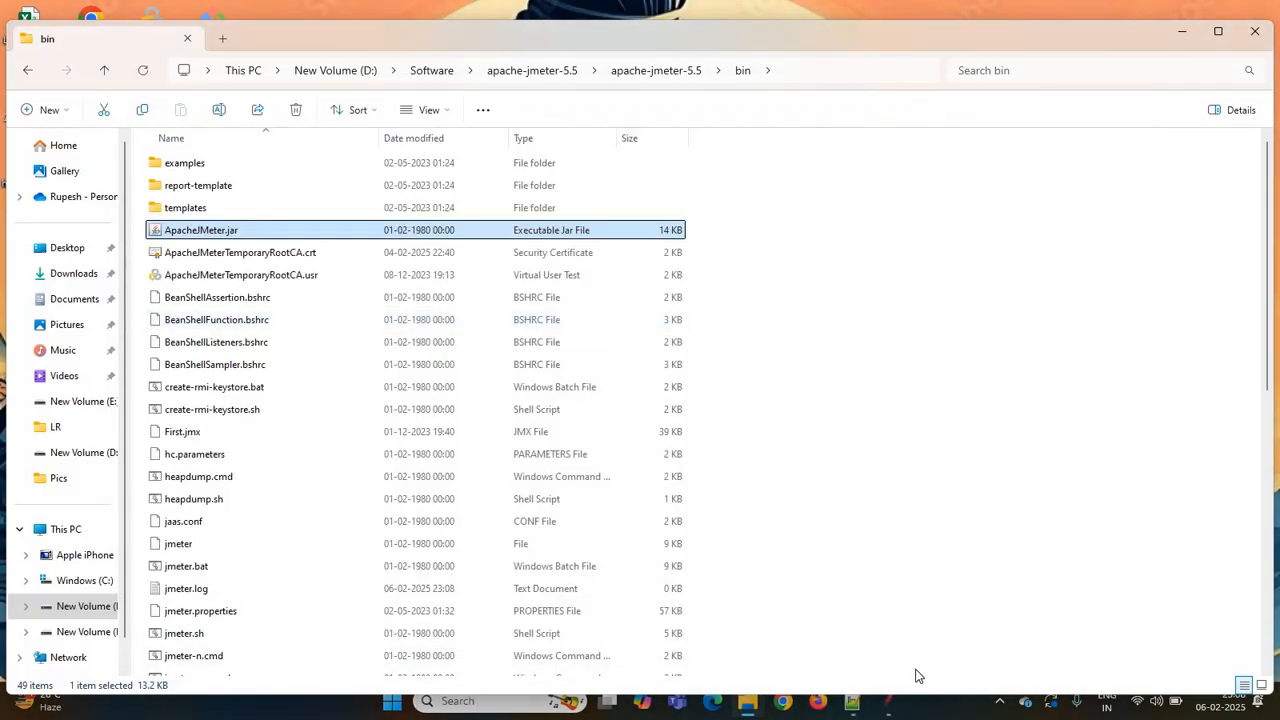
left_click(887, 709)
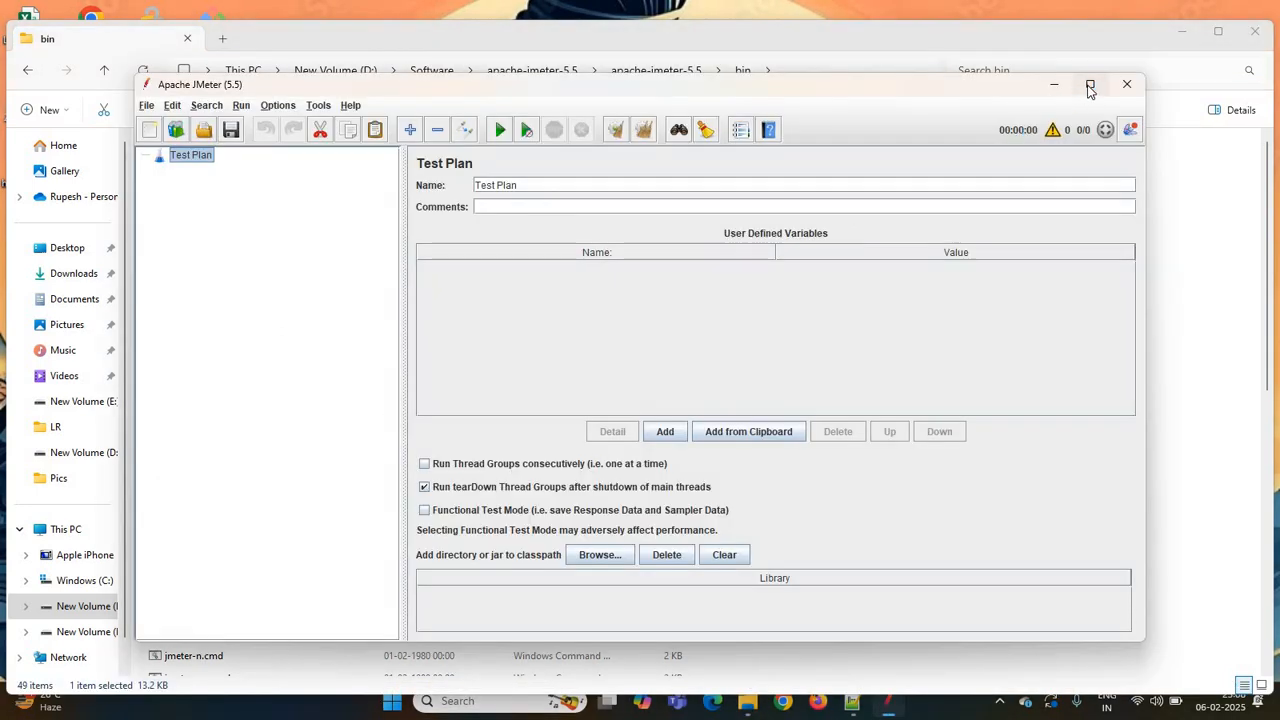
left_click(1090, 86)
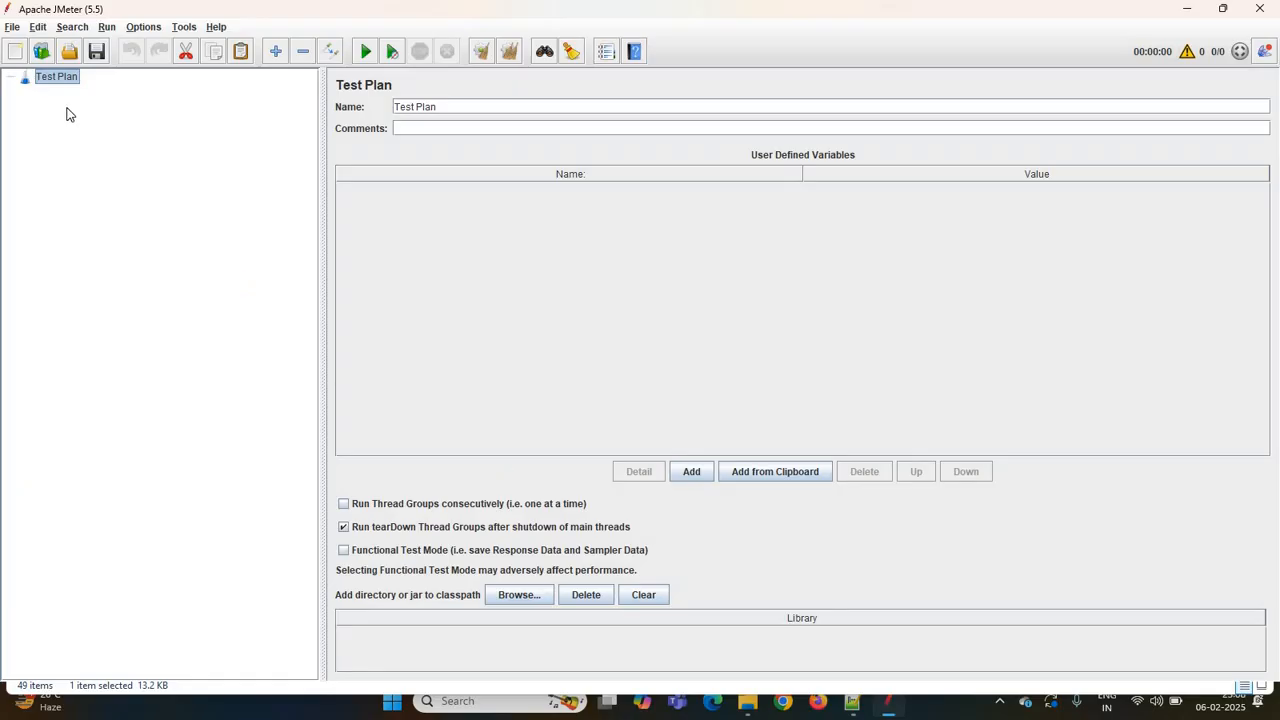
- Create a new test plan from the Recording template, keeping the default host, output file and scheme parameters
left_click(42, 55)
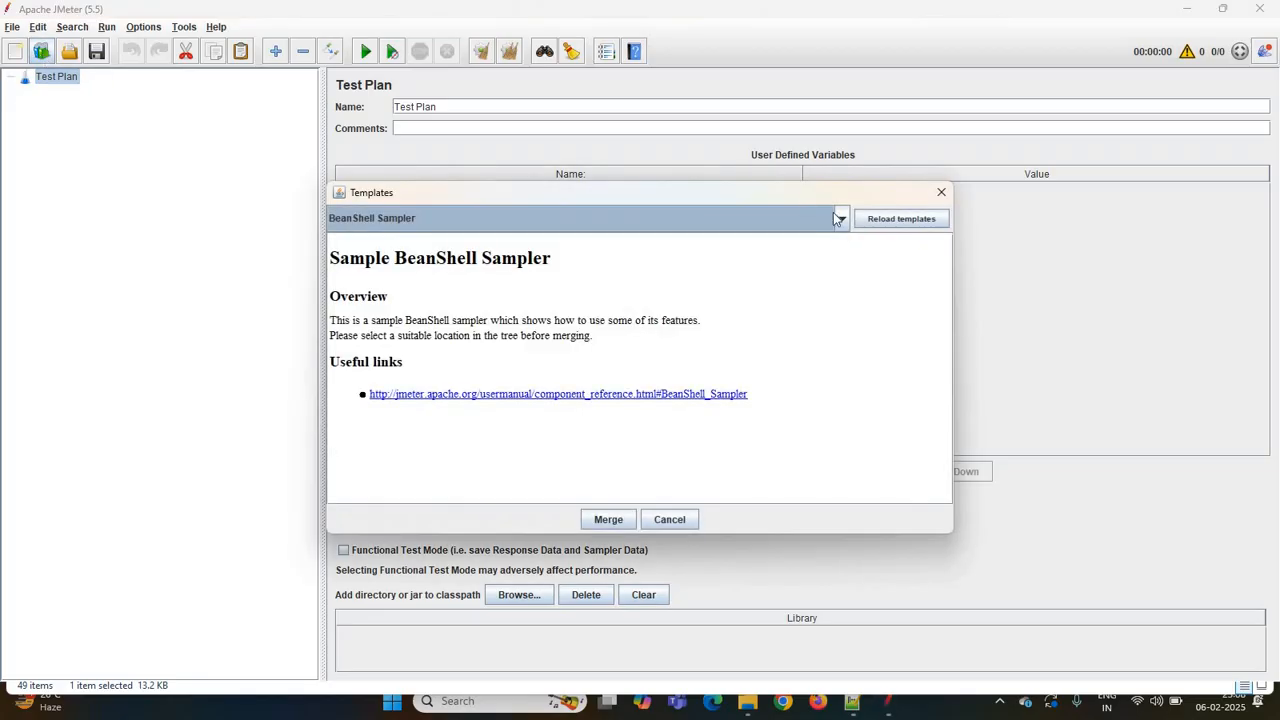
left_click(842, 219)
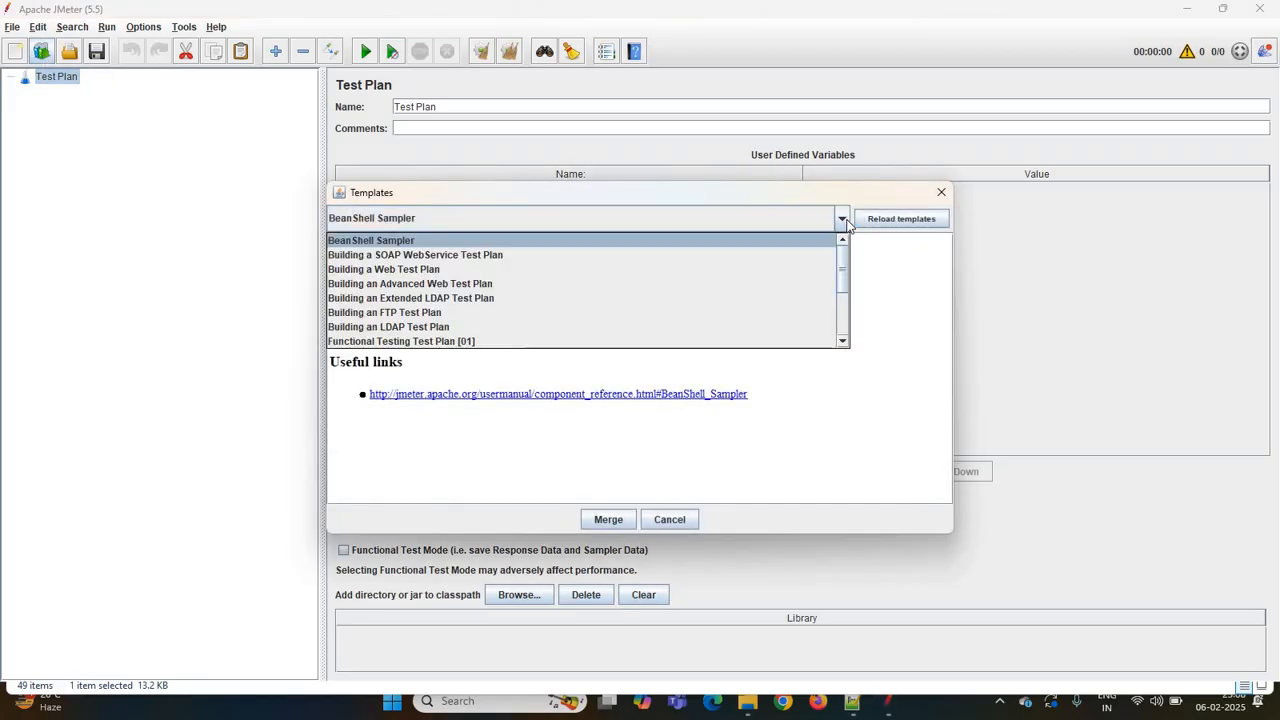
key("r")
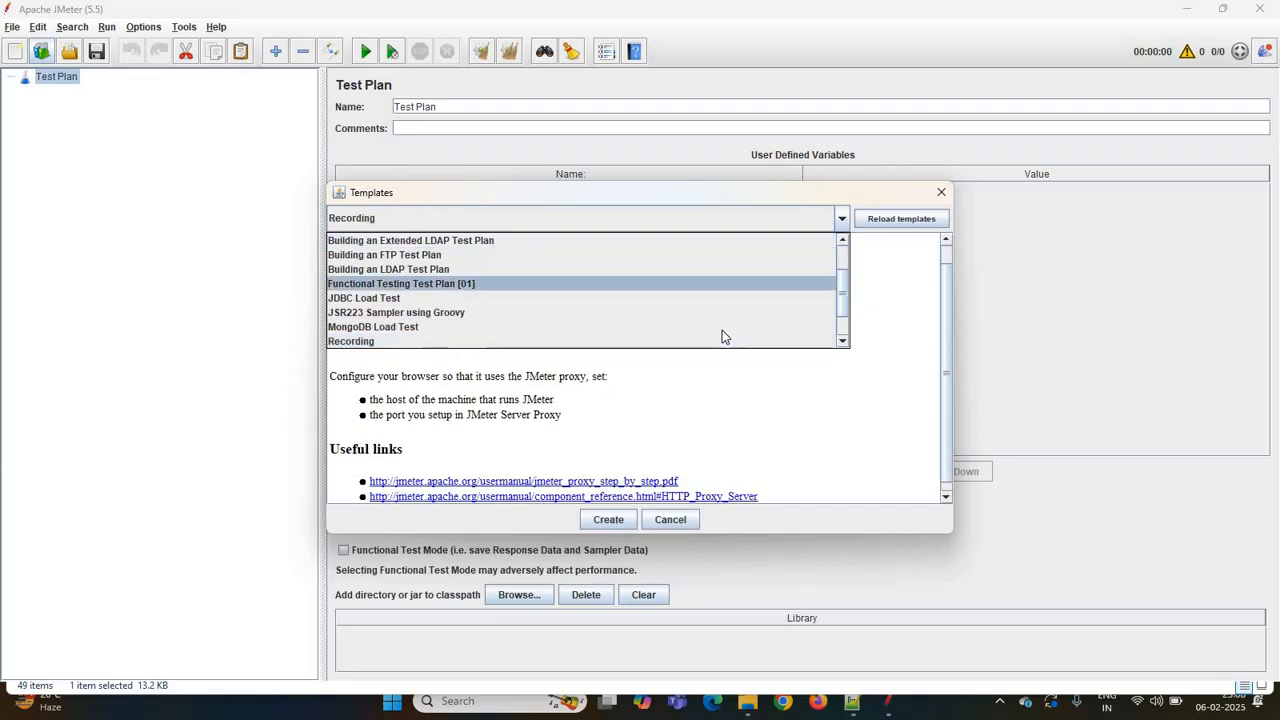
left_click(724, 342)
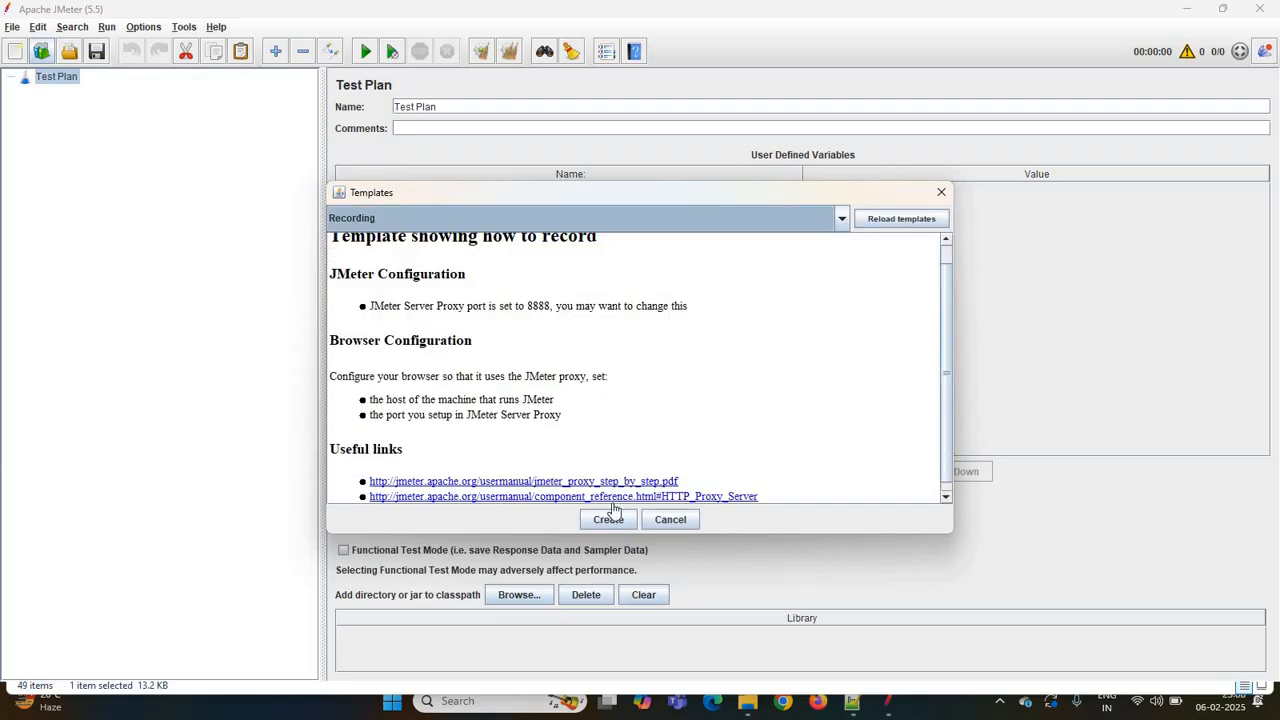
left_click(610, 522)
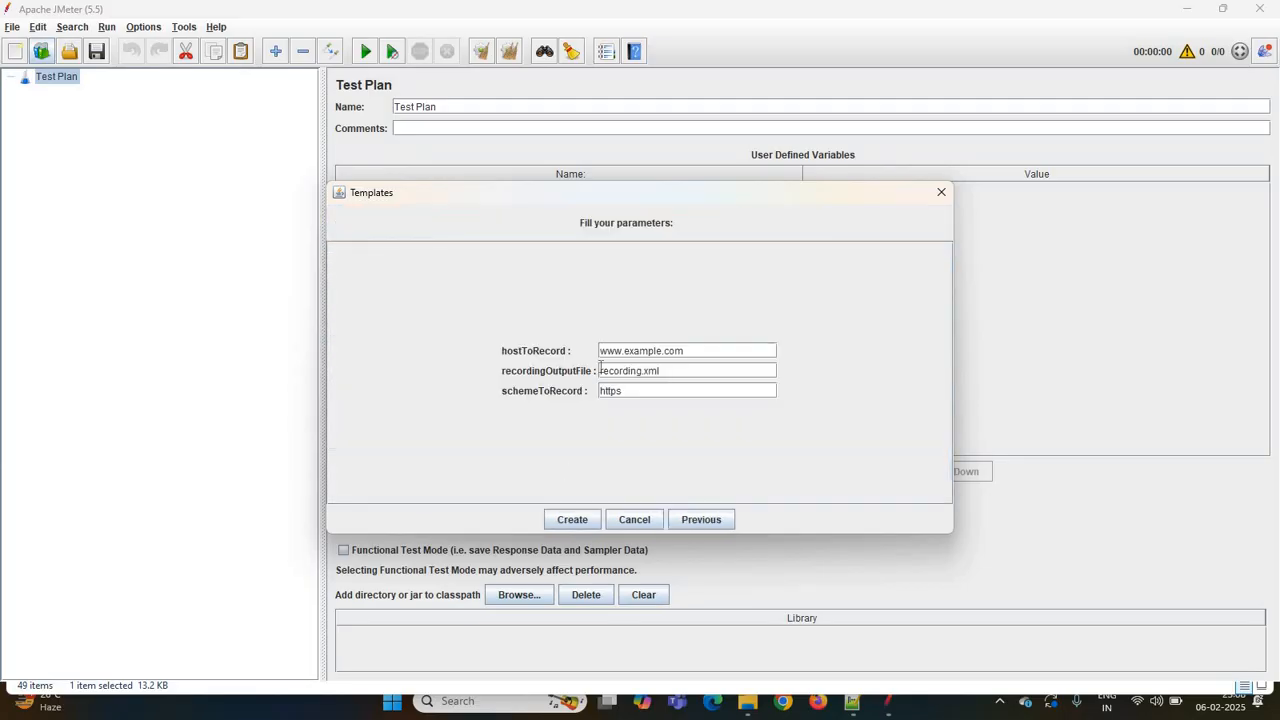
left_click(568, 520)
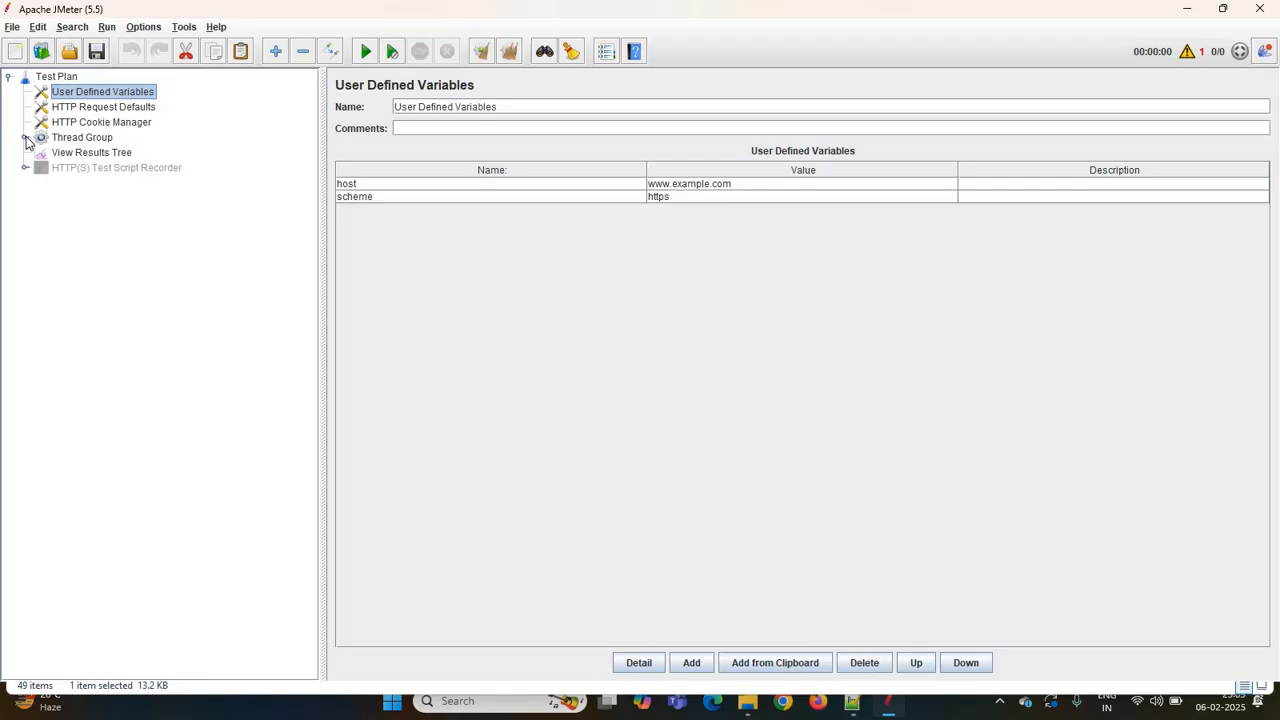
- Expand the Thread Group and HTTP(S) Test Script Recorder nodes, select the recorder and enable it
left_click(25, 138)
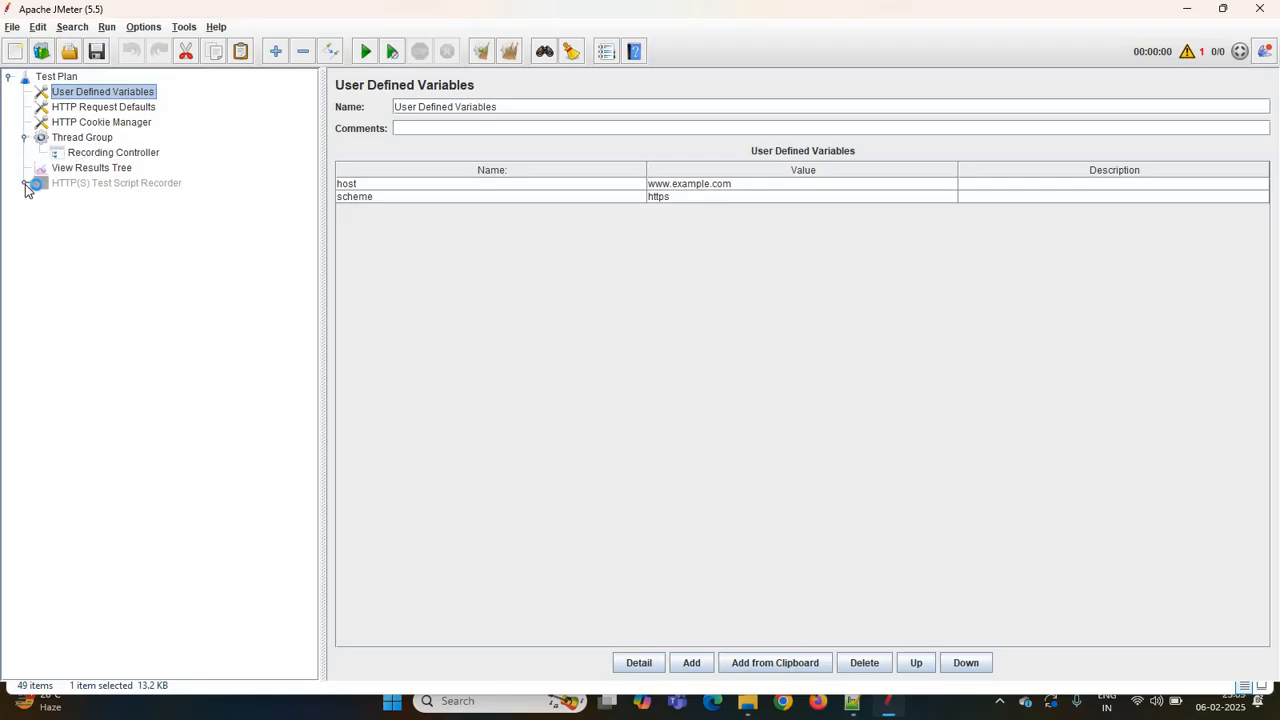
left_click(25, 184)
left_click(97, 185)
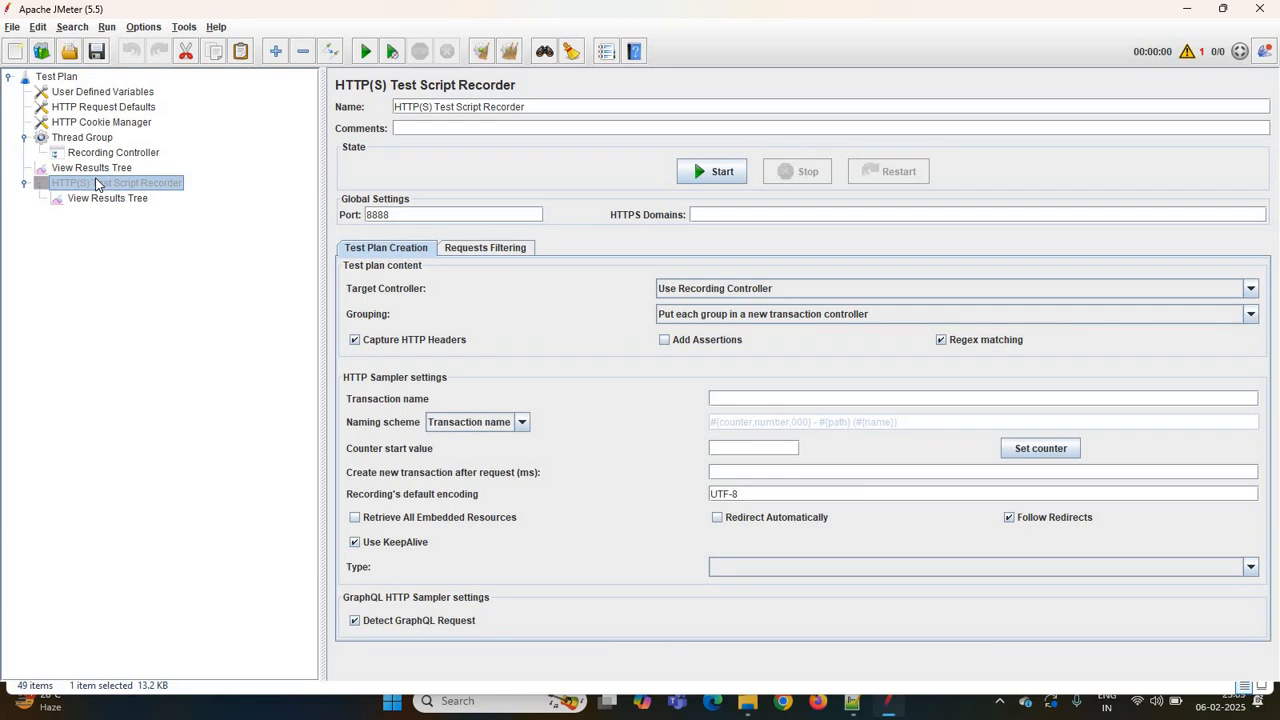
key("ctrl+t")
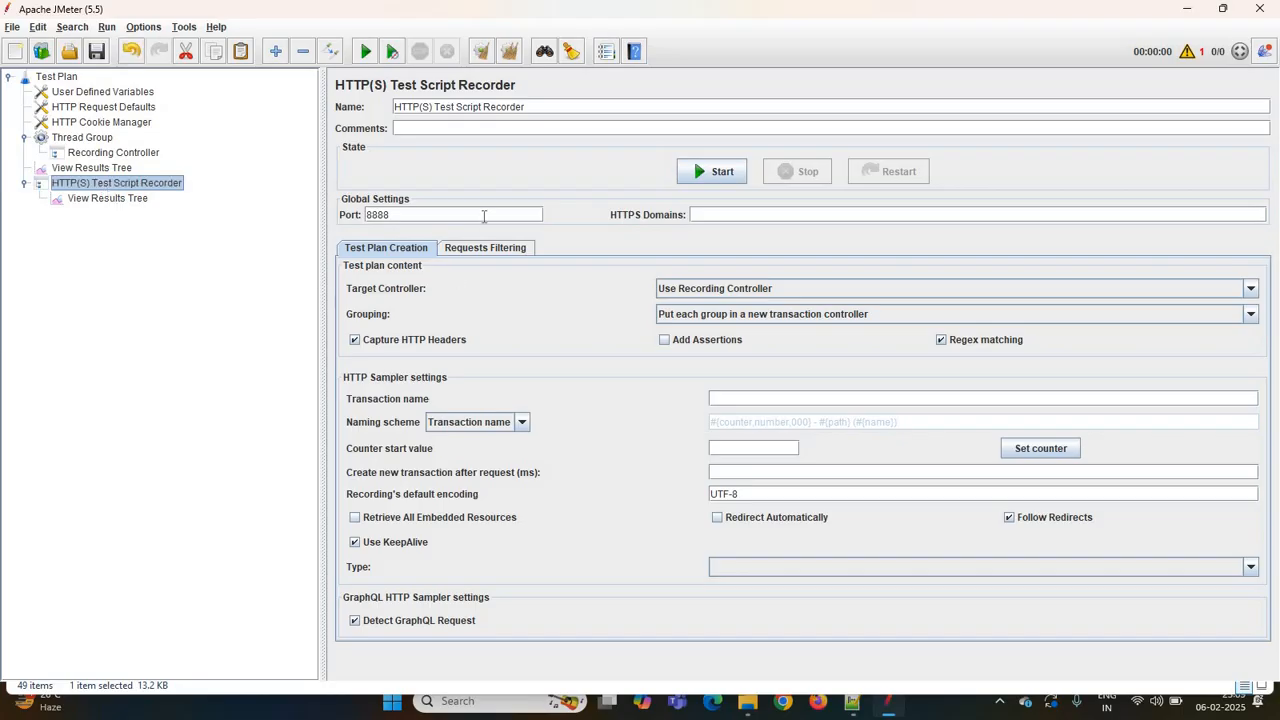
- Set the recorder port to 8080 and the target controller to Test Plan > Thread Group > Recording Controller
left_click(484, 216)
key("BackSpace")
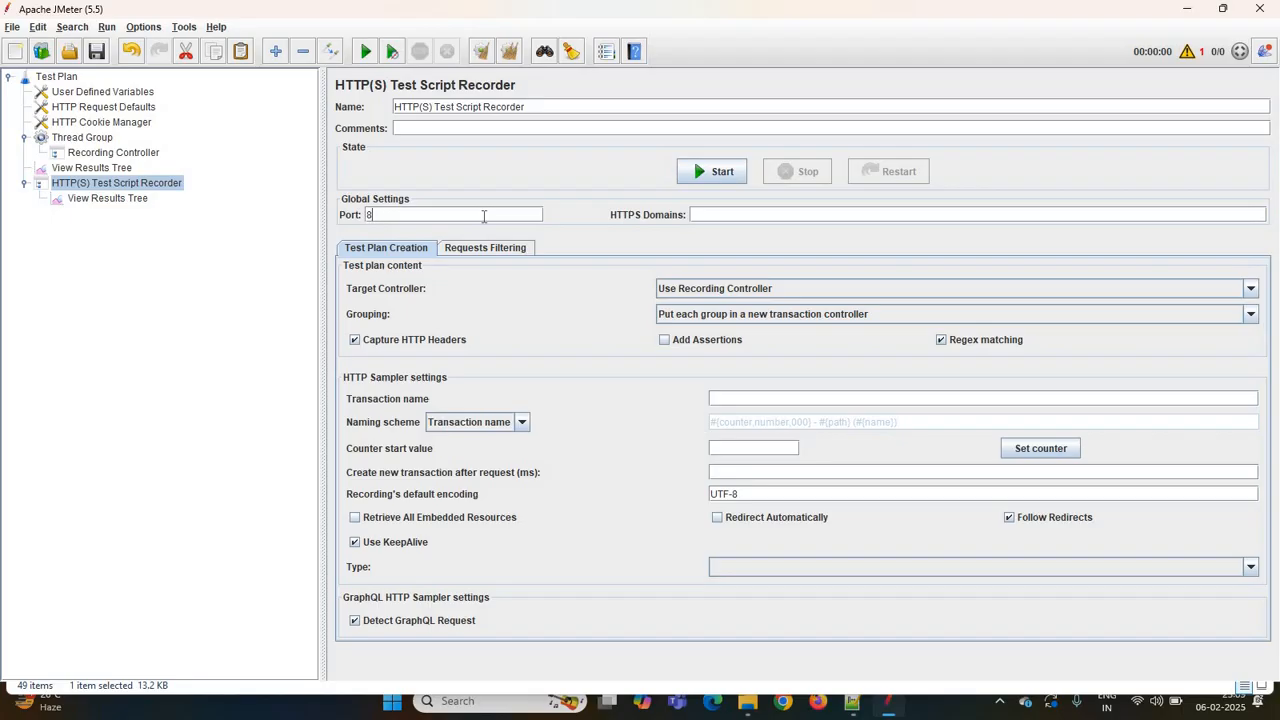
type("080")
left_click(785, 288)
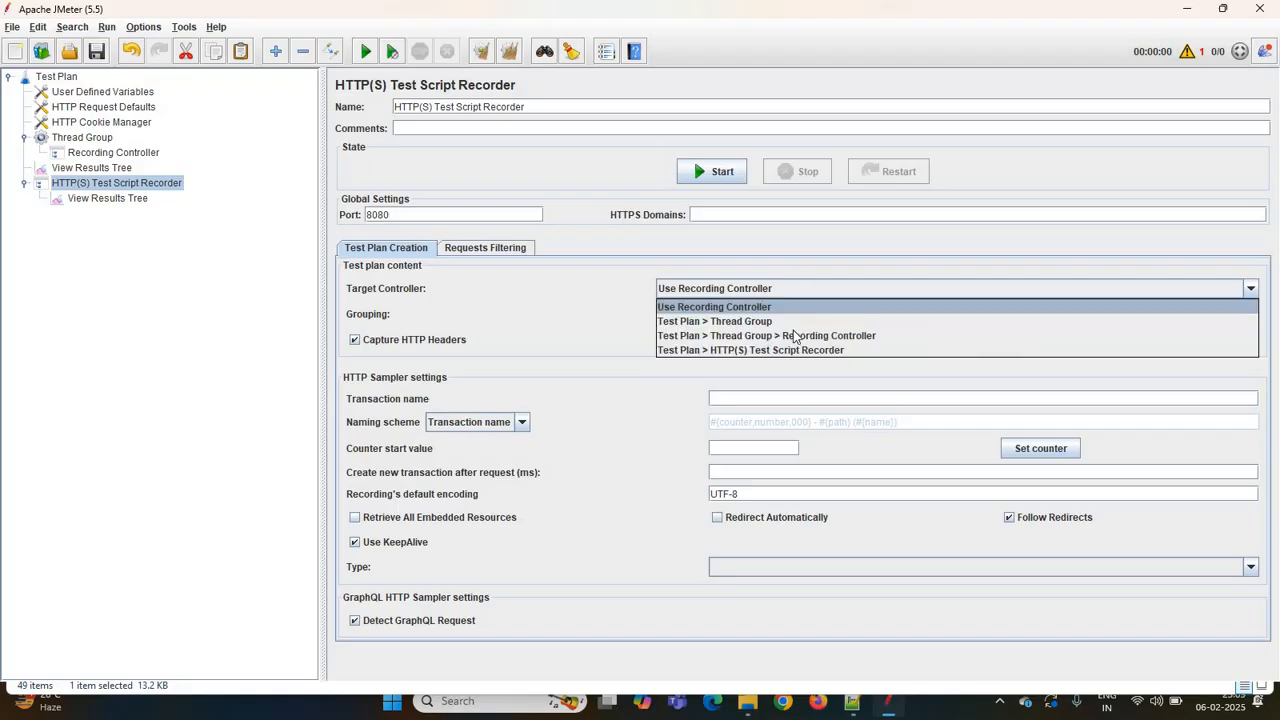
left_click(795, 338)
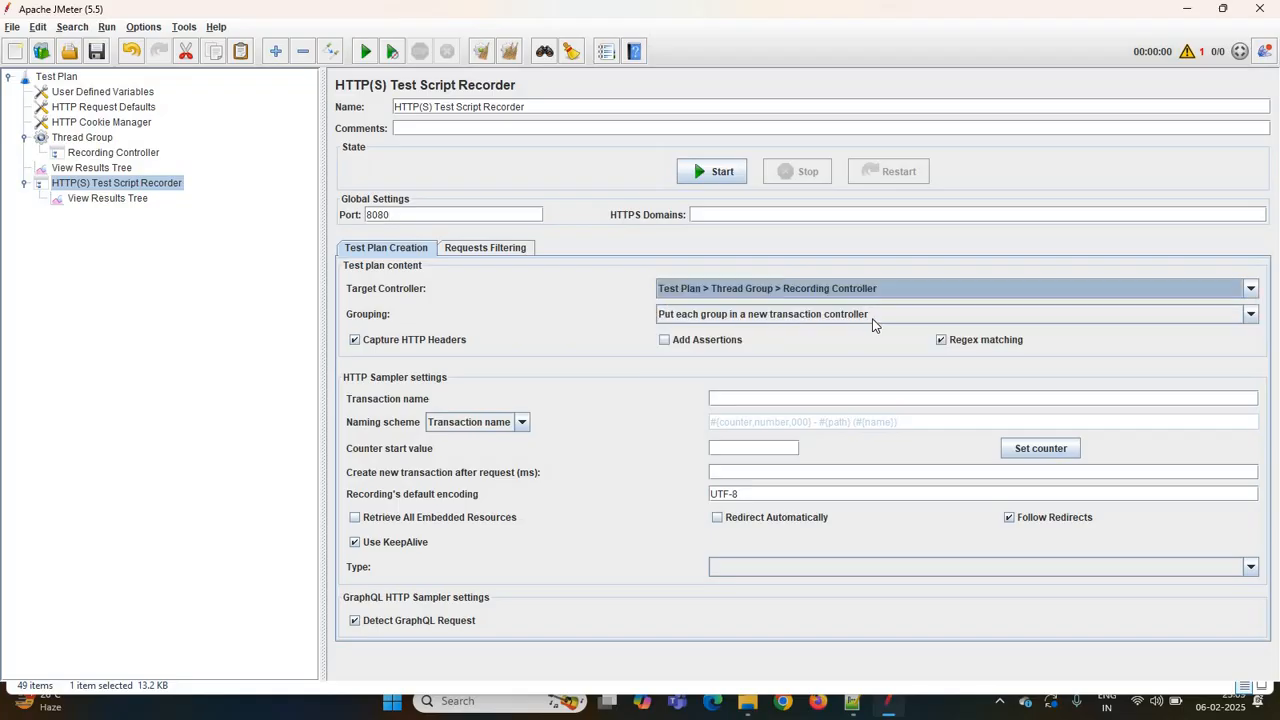
- Set grouping to Do not group samplers and turn off Regex matching
left_click(760, 316)
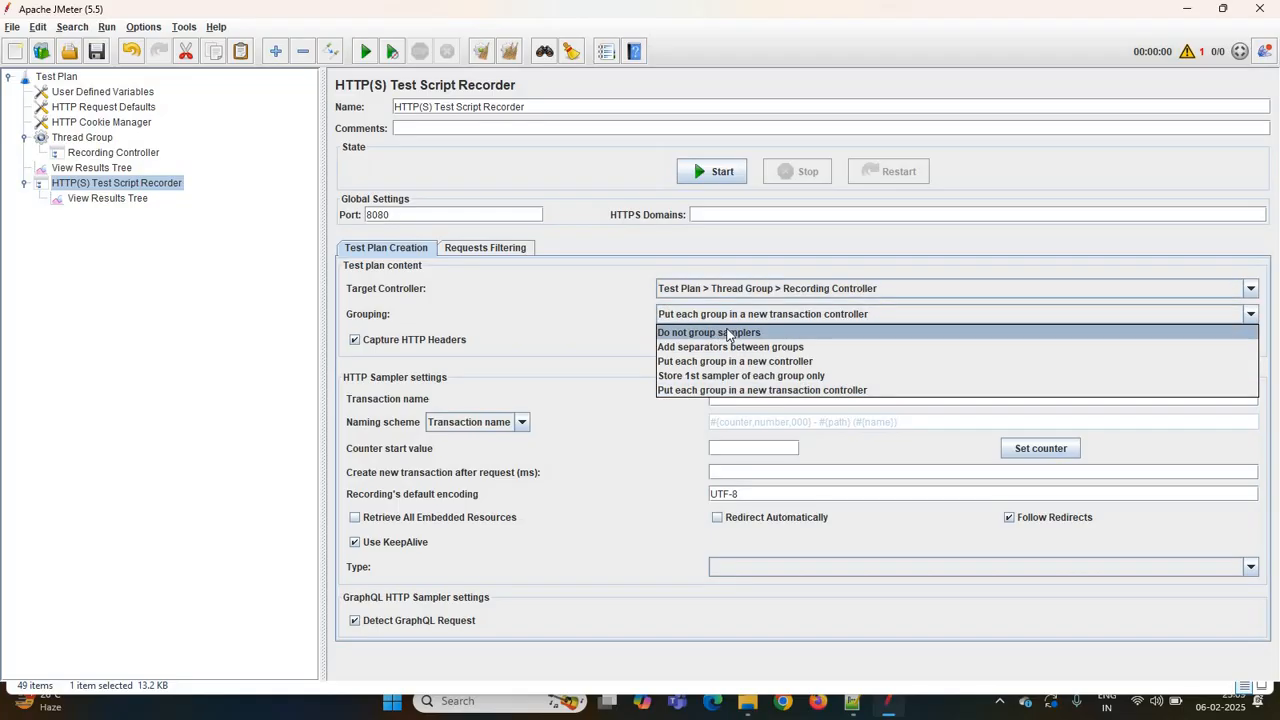
left_click(728, 335)
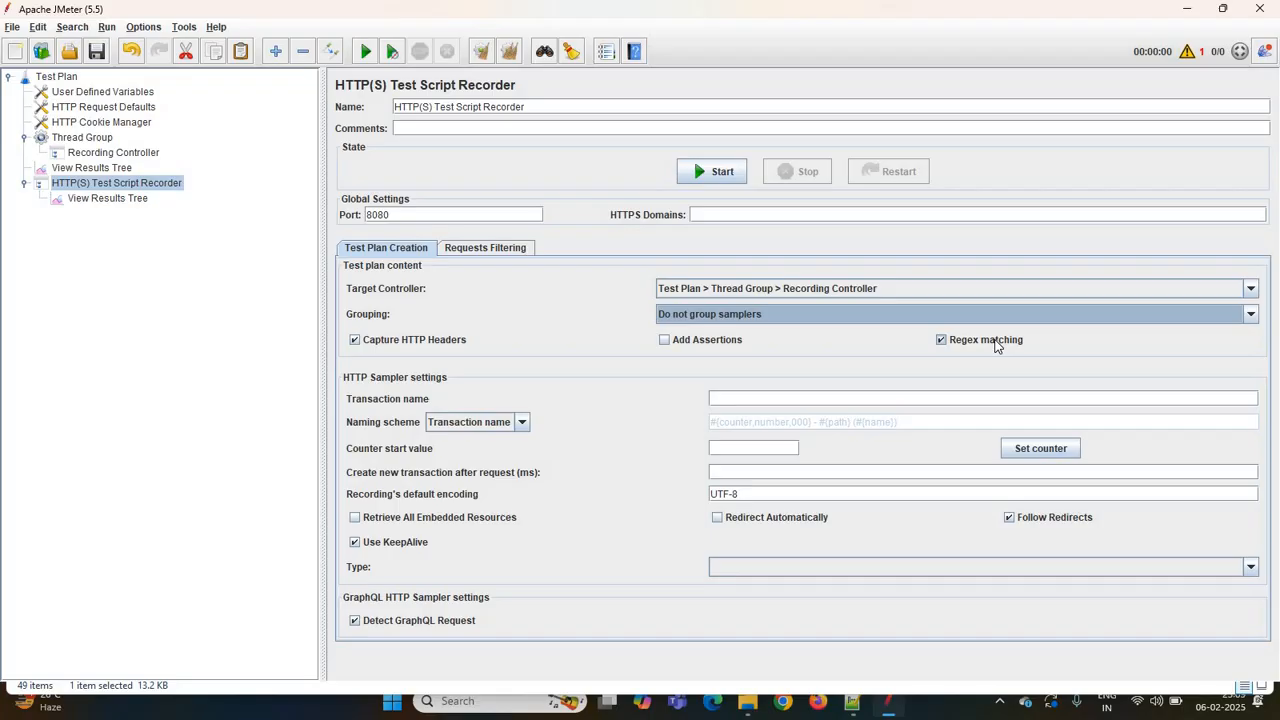
left_click(995, 343)
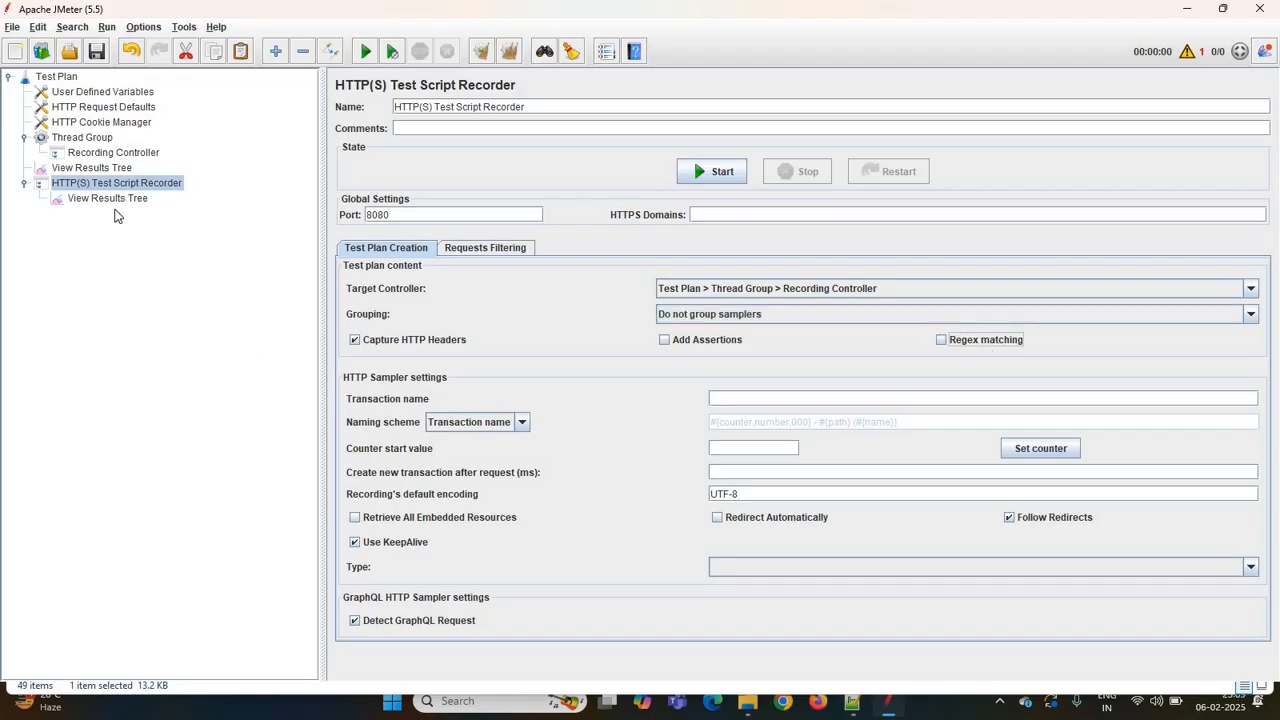
- Set the recorder's View Results Tree to write results to a new file JPet.jtl on the Desktop
left_click(107, 198)
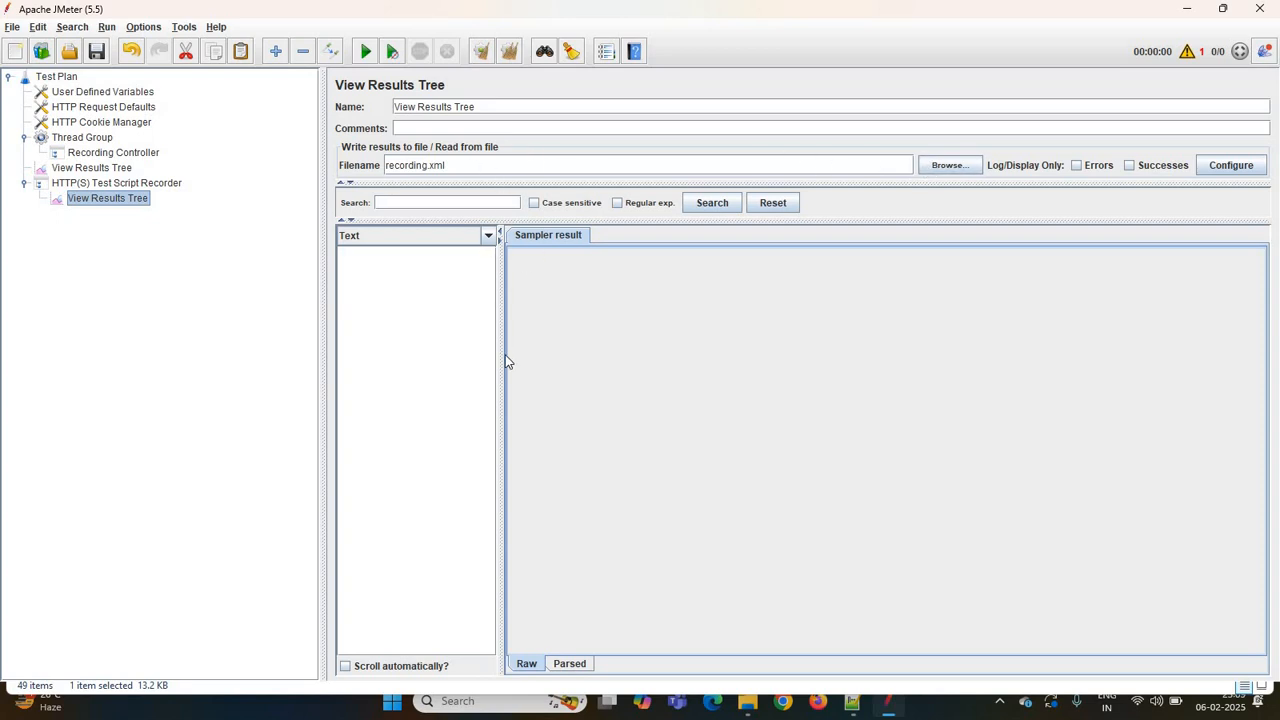
left_click_drag(503, 358, 717, 152)
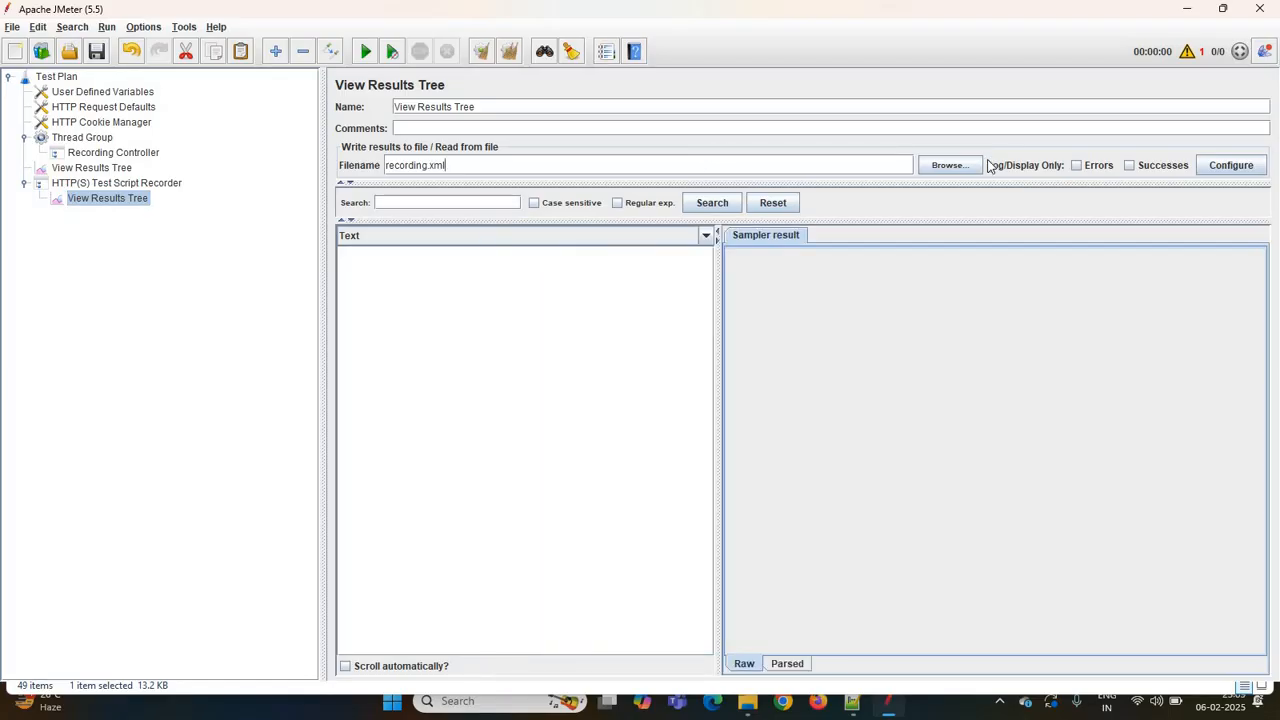
left_click(961, 173)
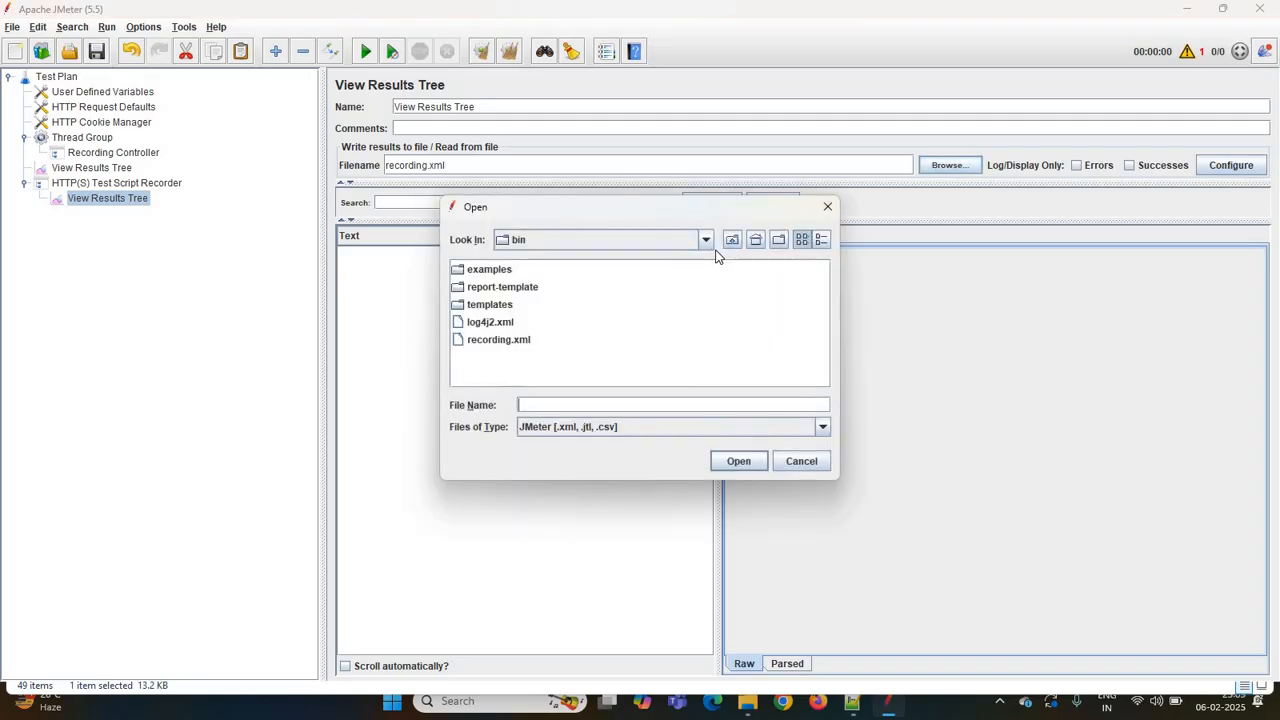
left_click(710, 246)
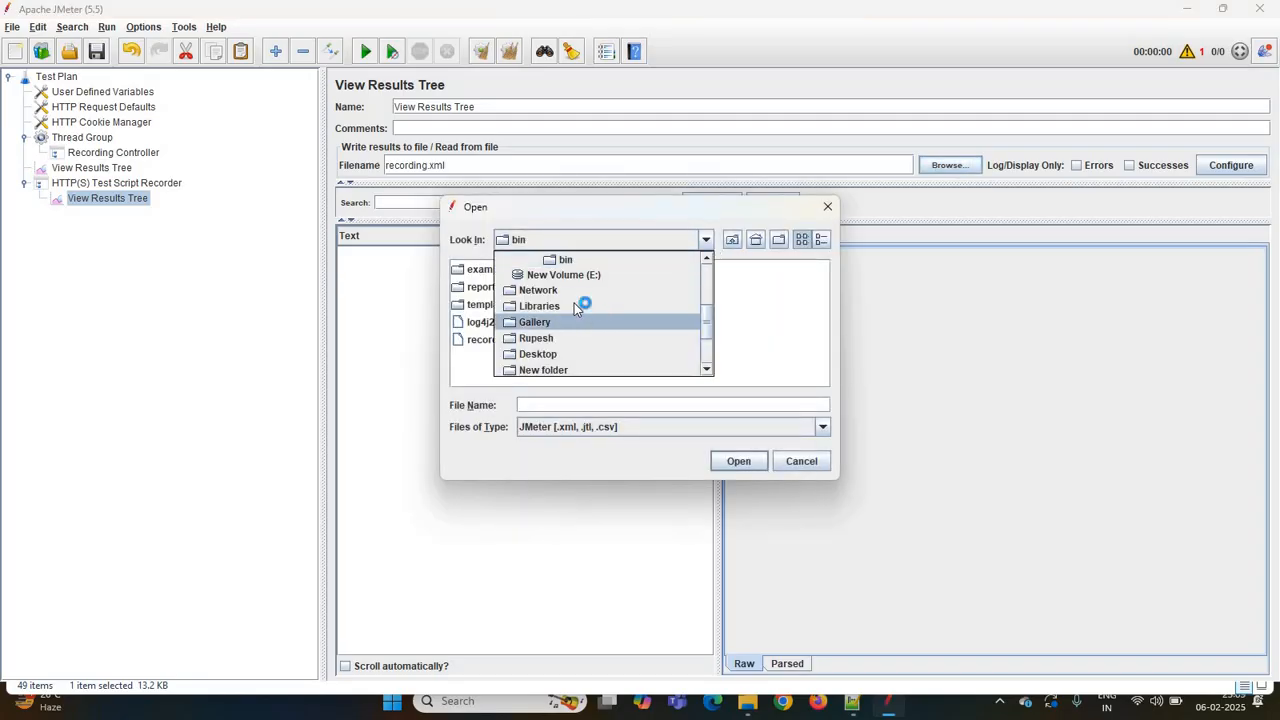
scroll(578, 306, "up", 2)
scroll(558, 290, "up", 1)
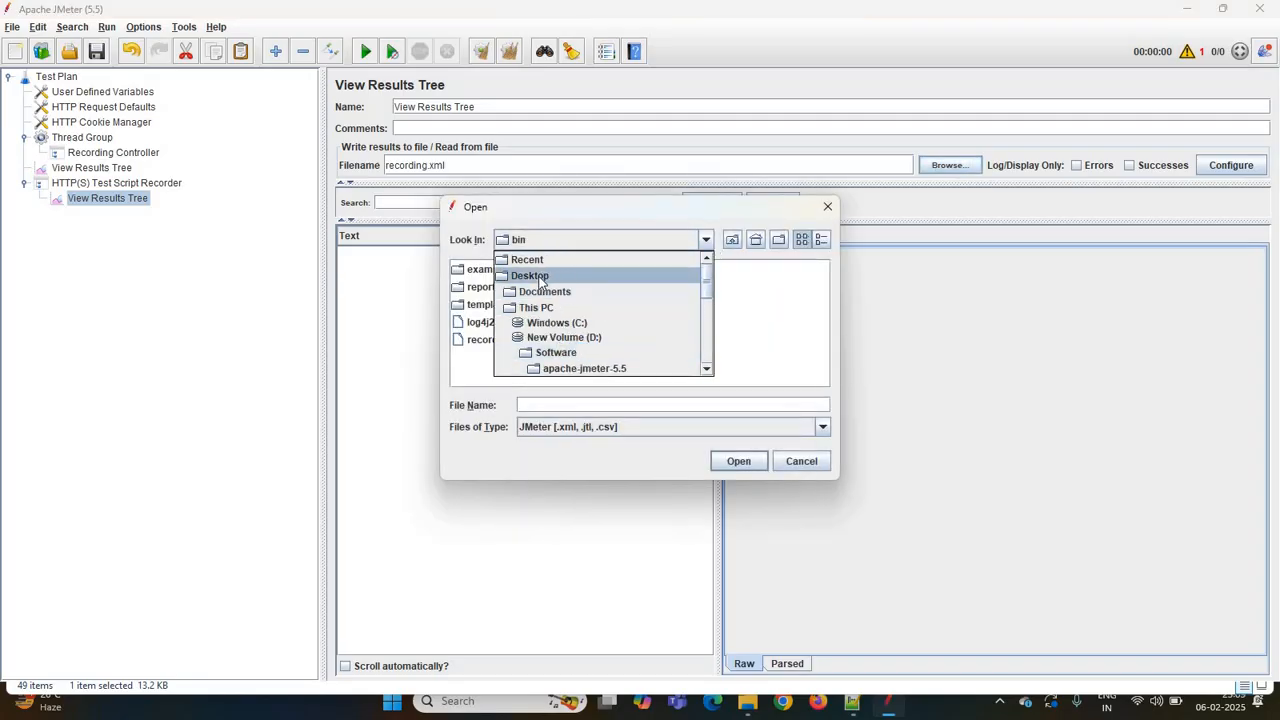
left_click(540, 279)
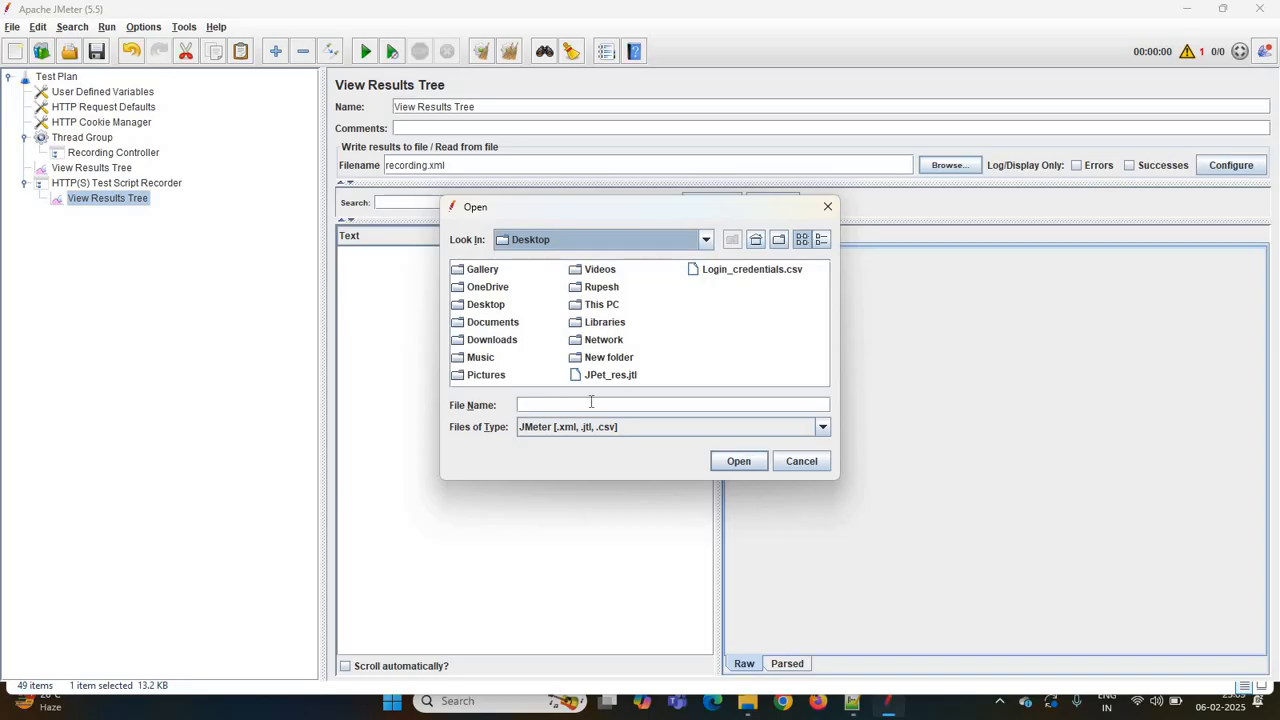
left_click(591, 401)
type("J")
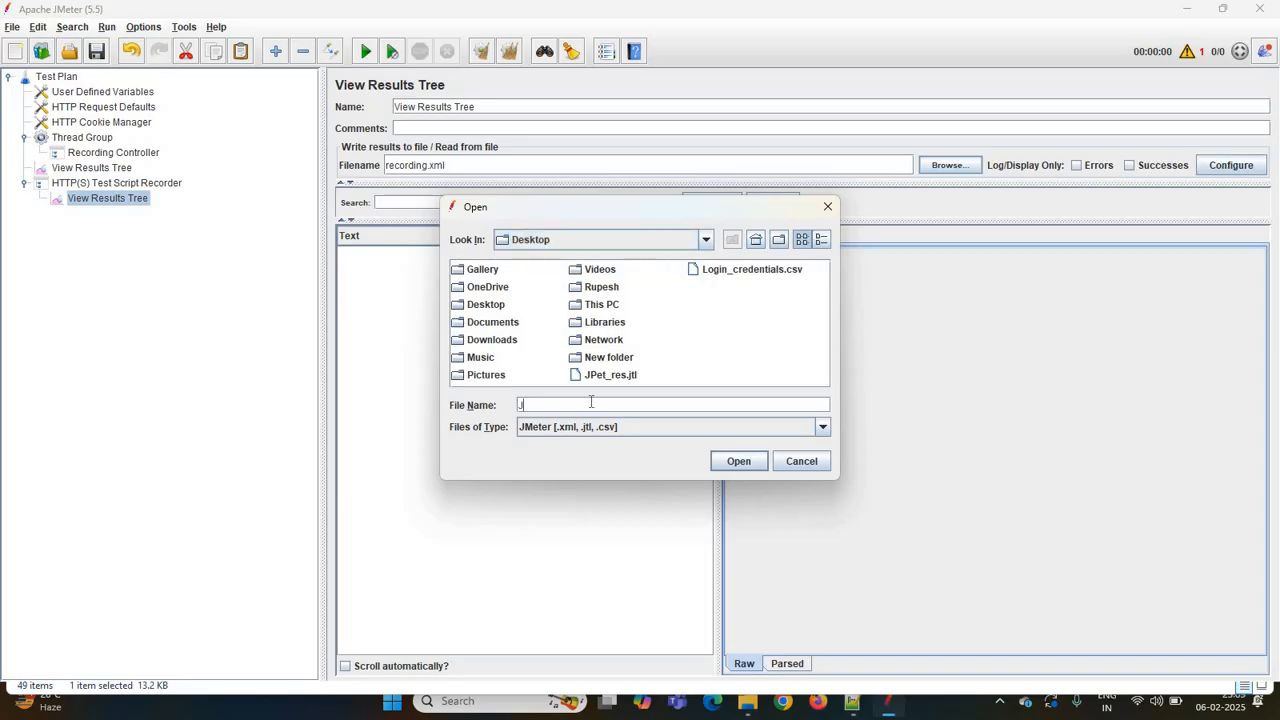
type("Pet.jtl")
left_click(741, 466)
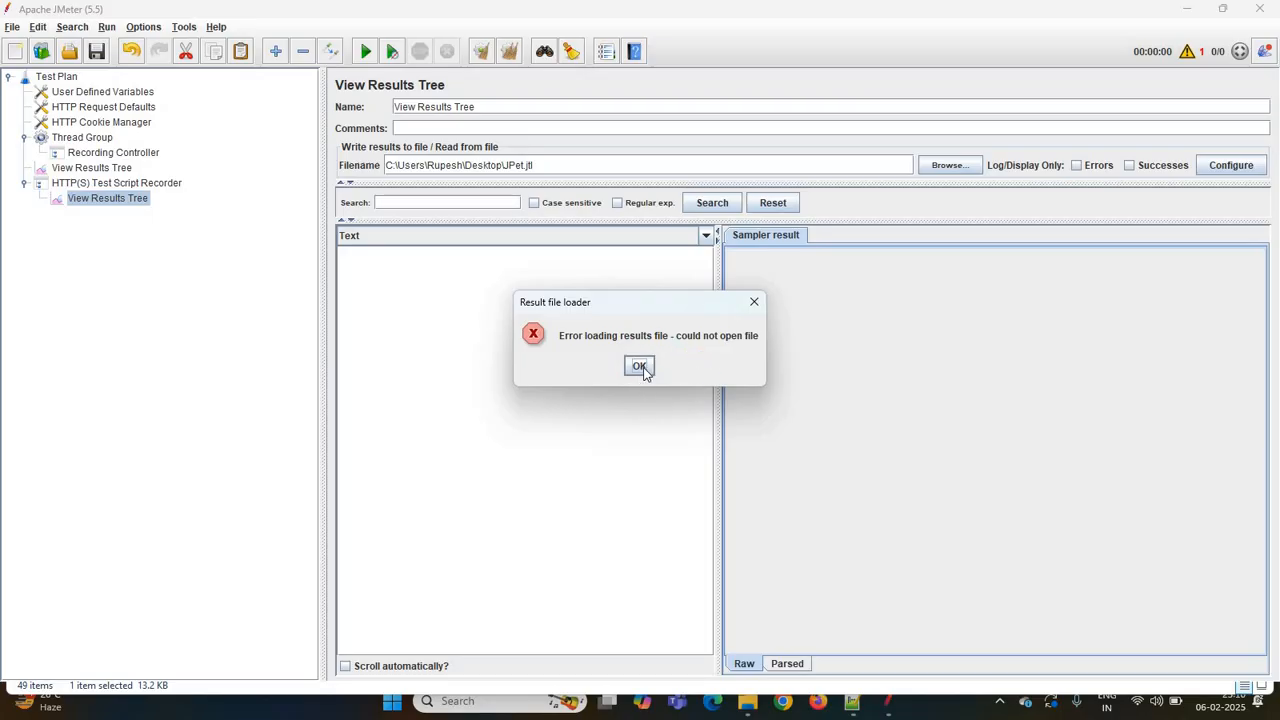
left_click(640, 367)
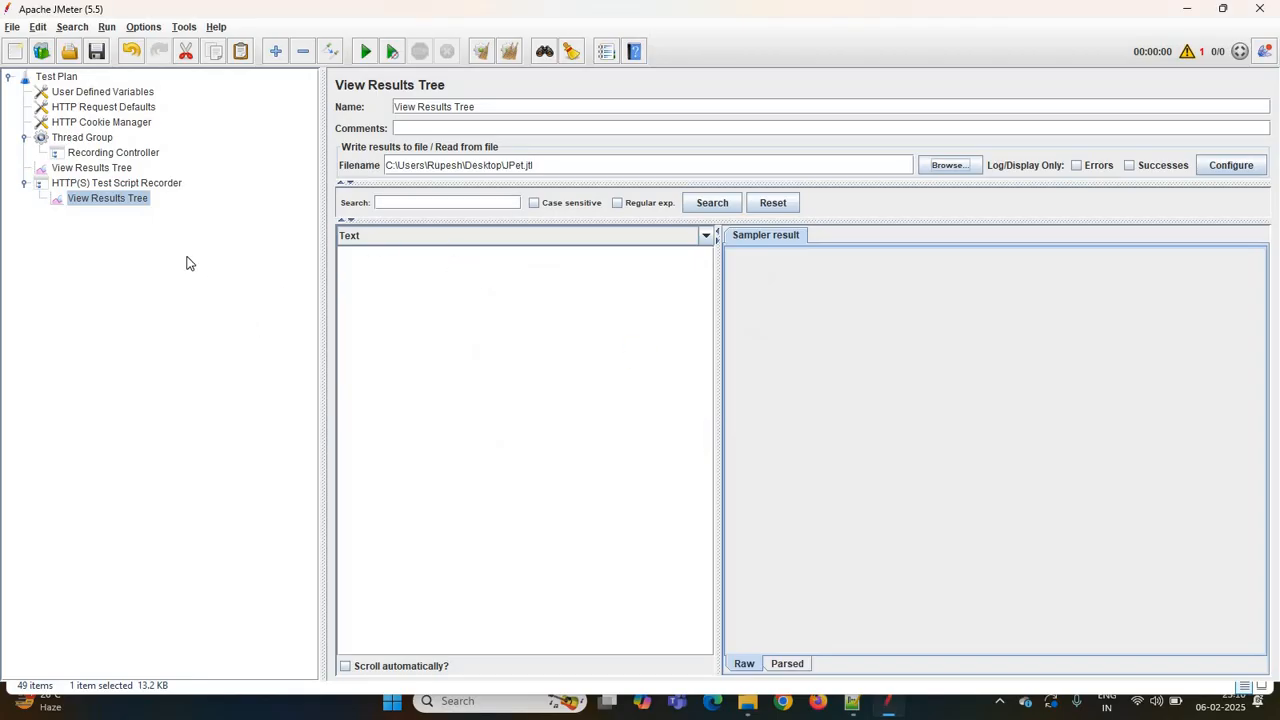
left_click(146, 185)
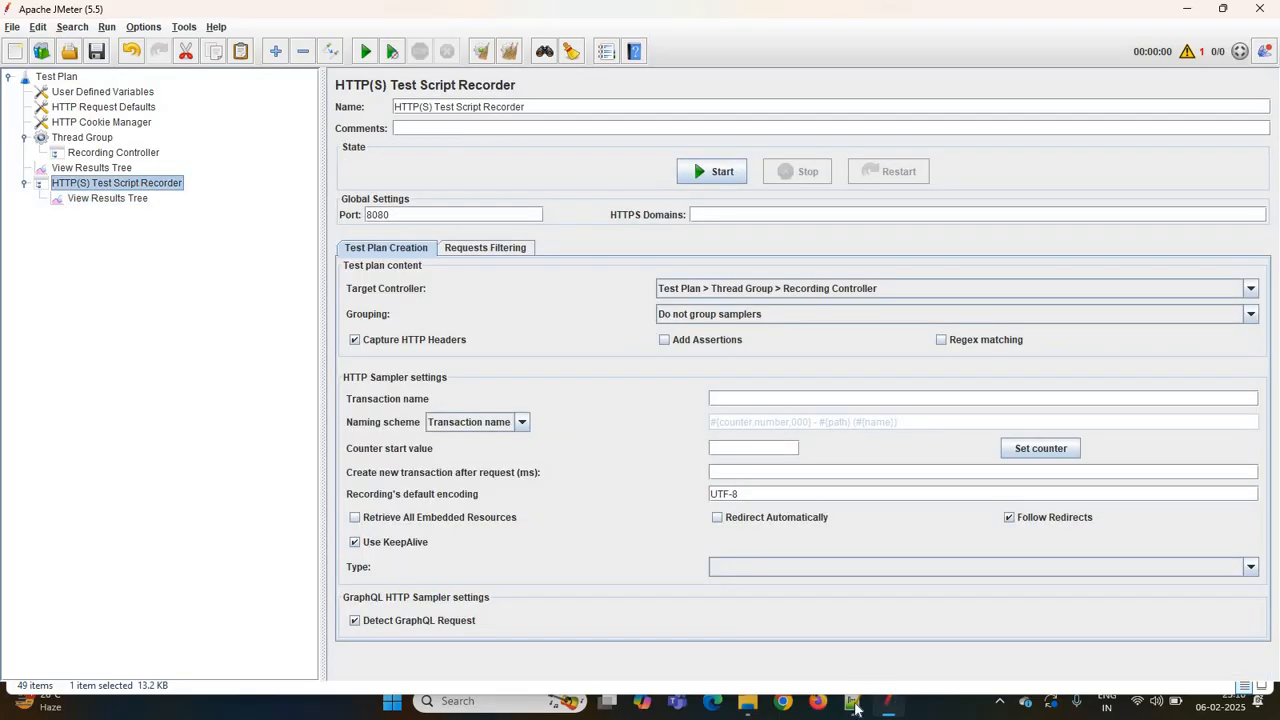
left_click(853, 703)
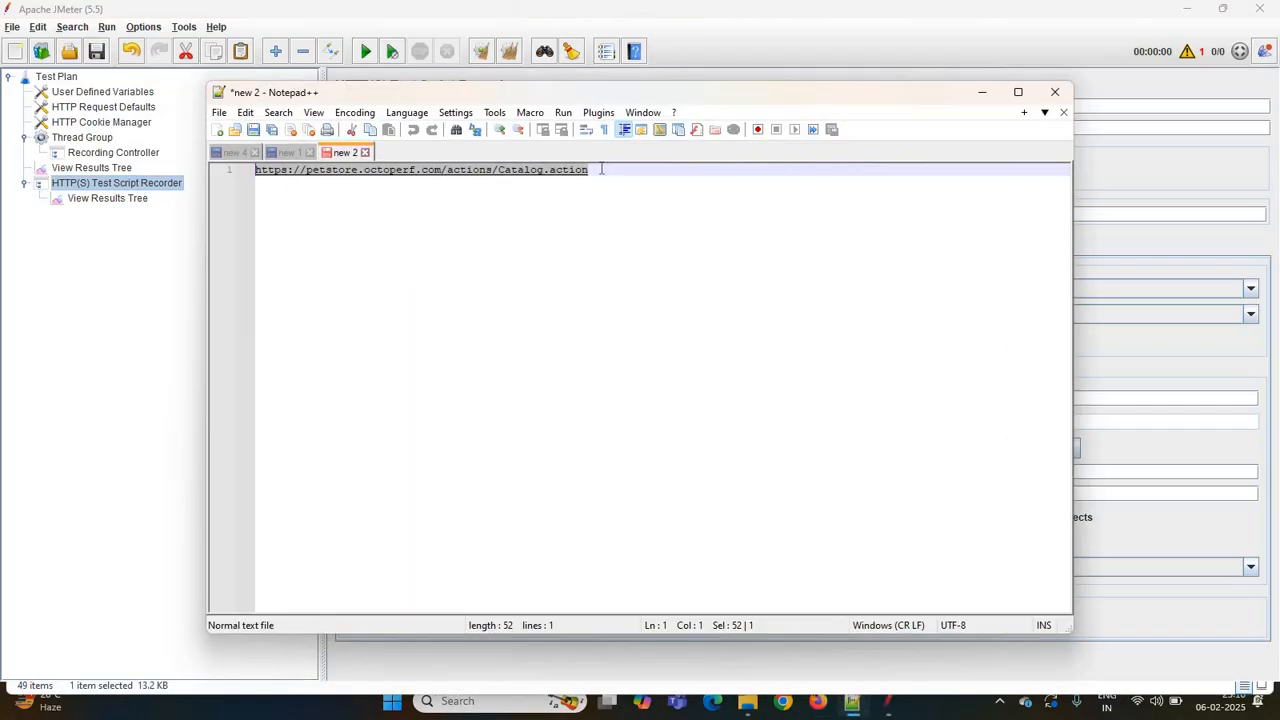
left_click(601, 169)
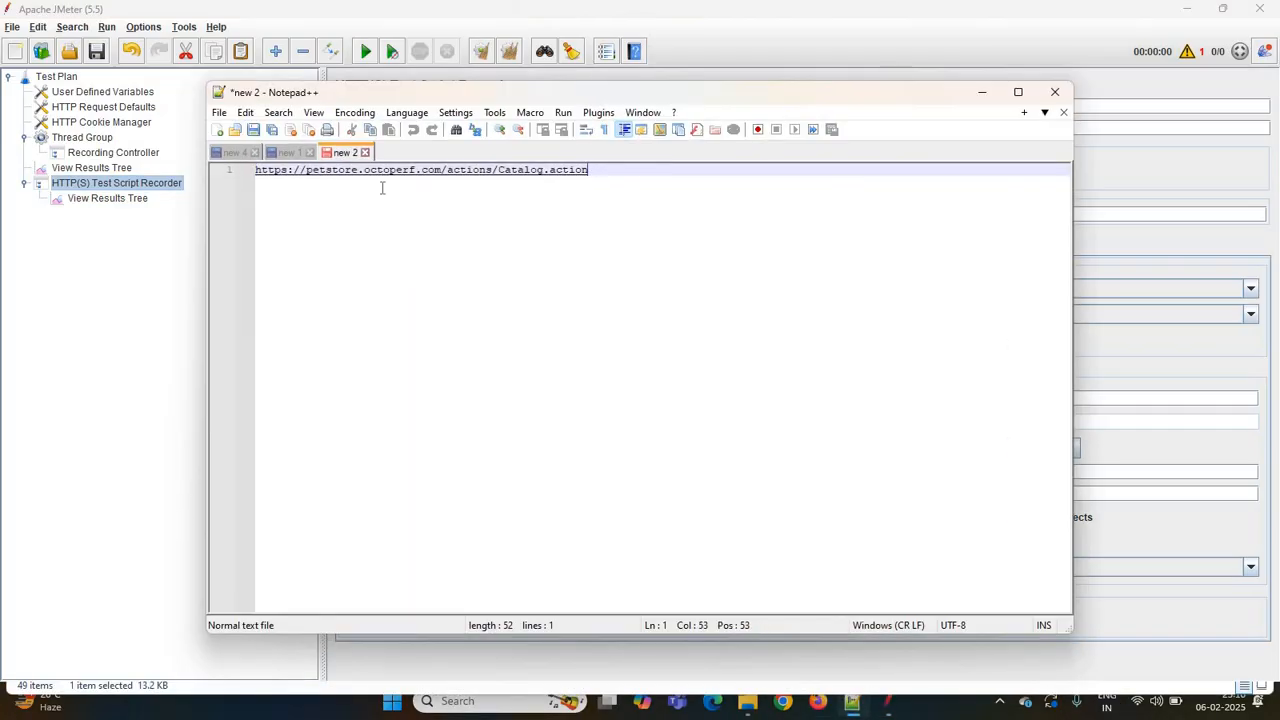
left_click(253, 170, "shift")
key("ctrl+c")
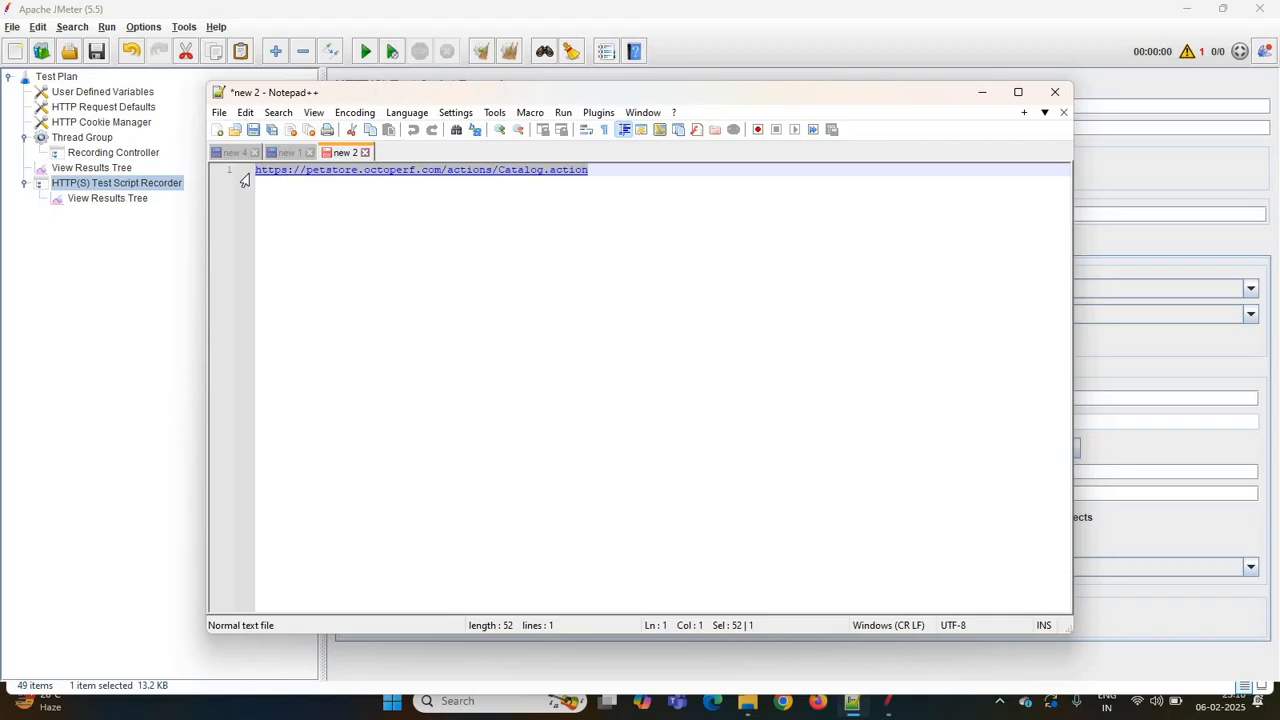
left_click(978, 92)
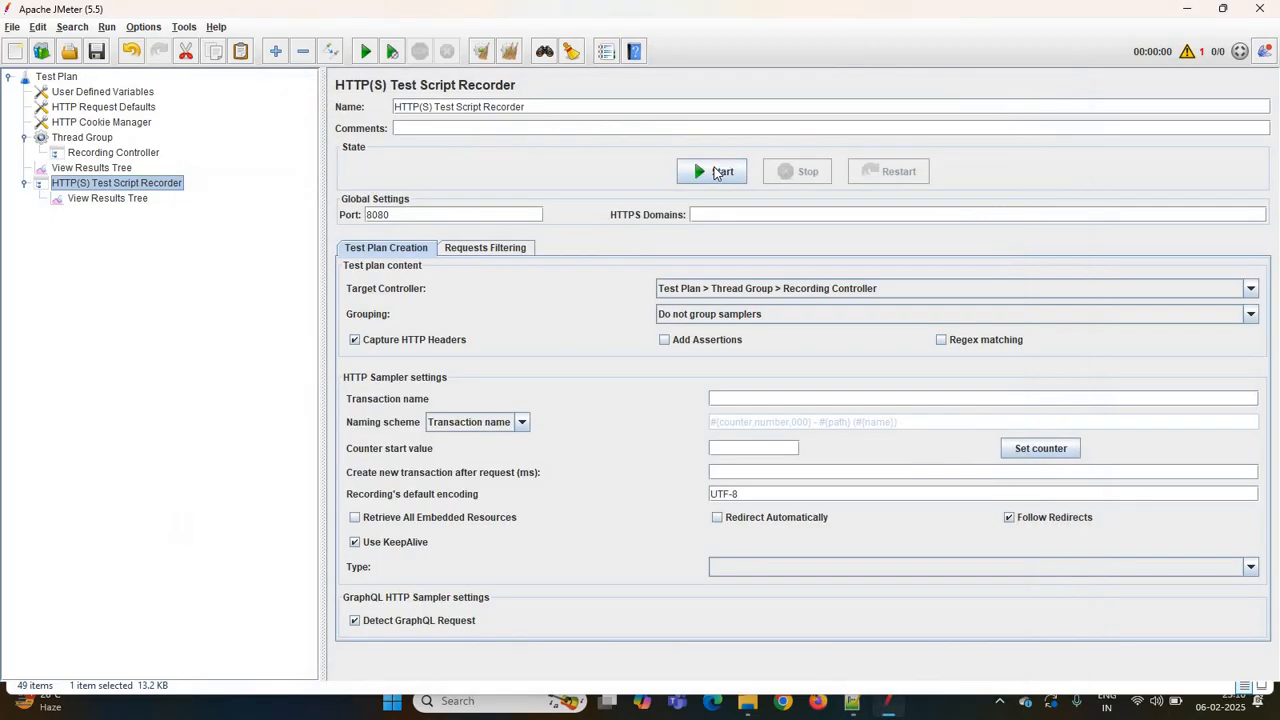
- Start the HTTP(S) Test Script Recorder, dismiss the root certificate notice, and set the transaction name to Launch
left_click(718, 172)
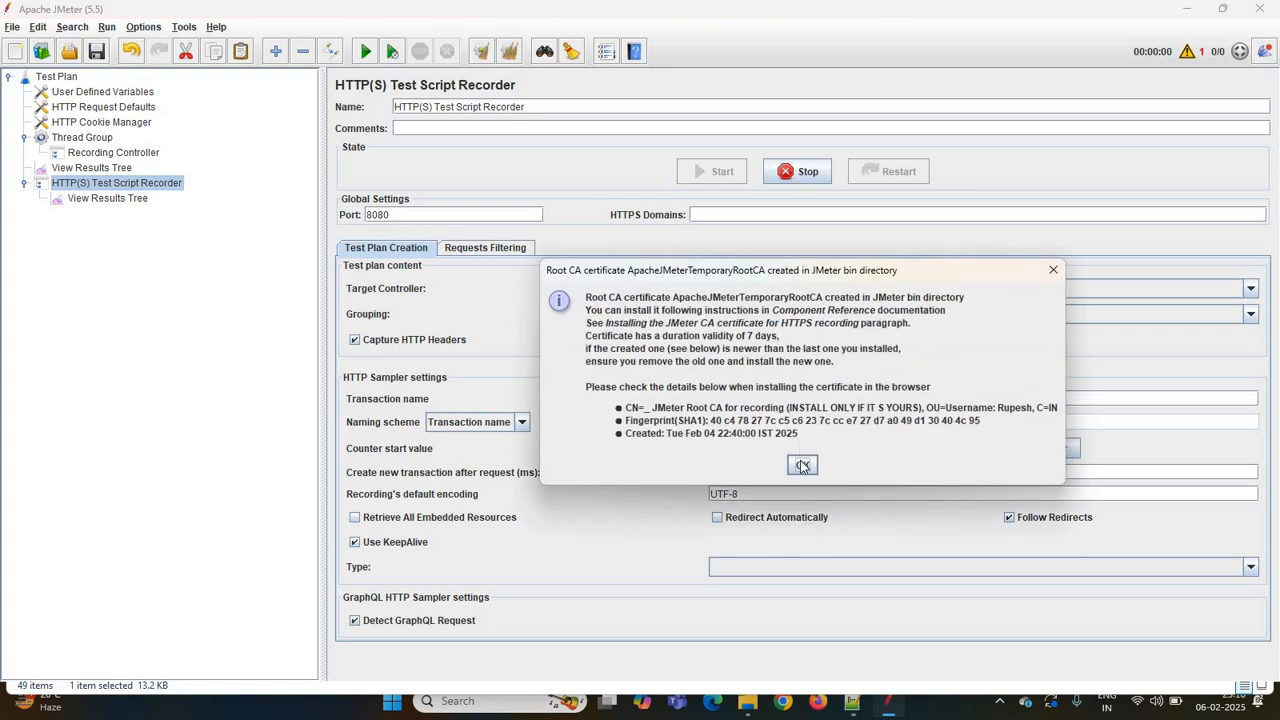
left_click(803, 466)
left_click(800, 463)
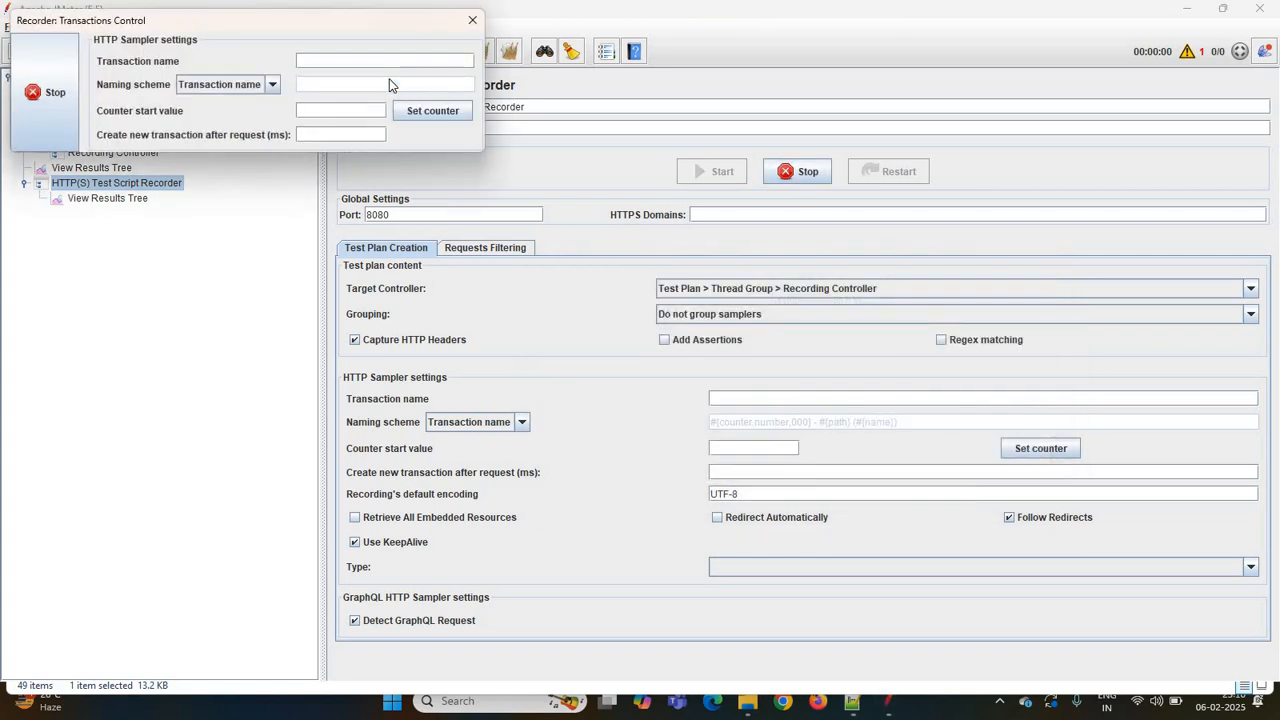
type("Lau")
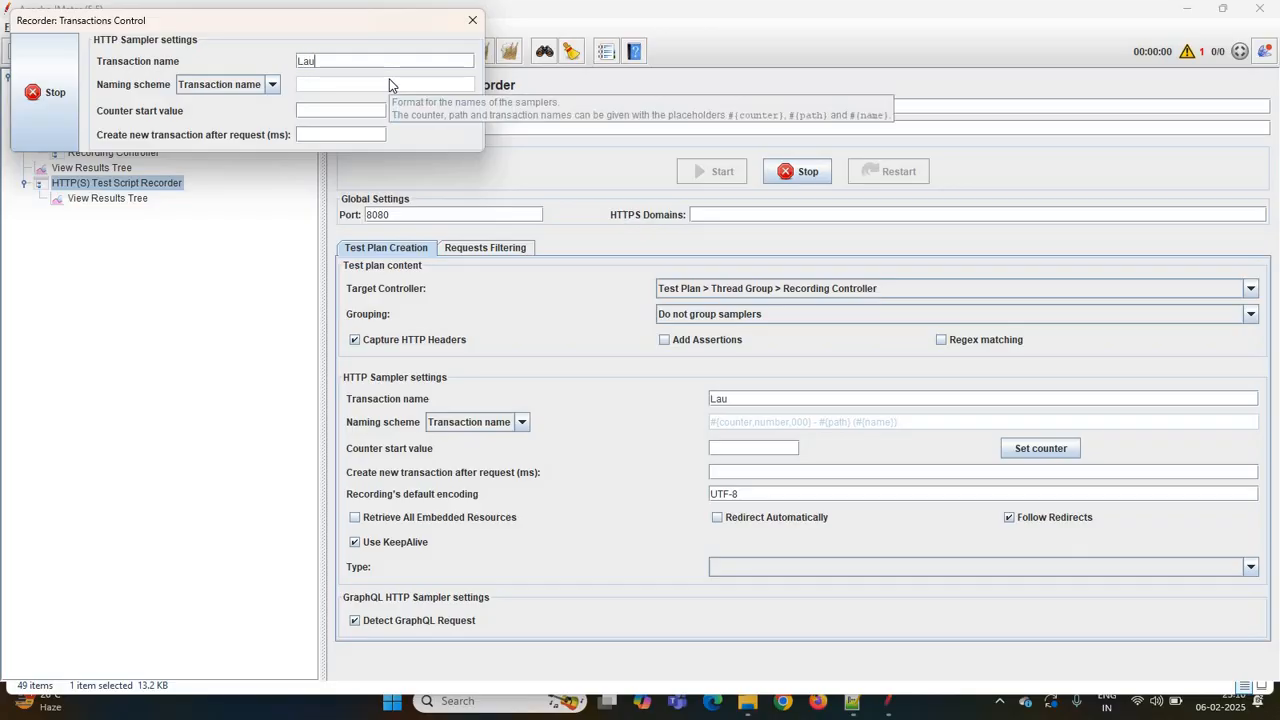
type("nch")
- Open a new private Firefox window and load the copied JPetStore Catalog URL
right_click(818, 708)
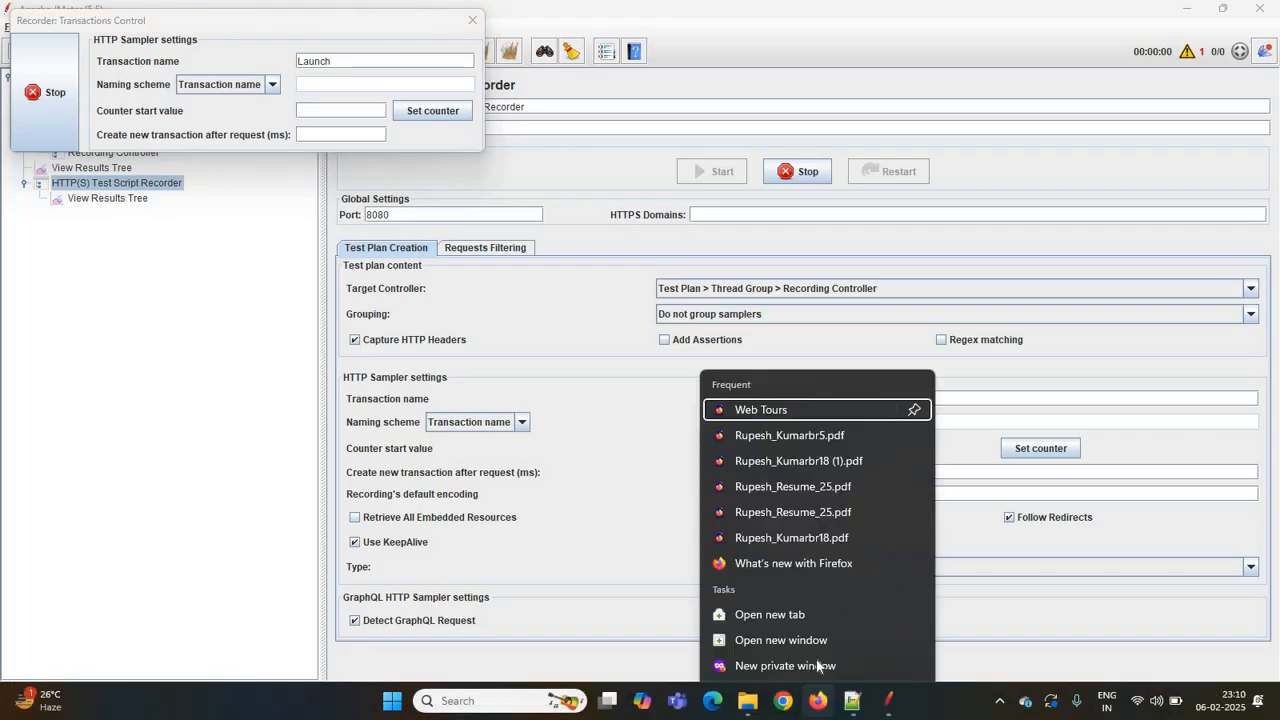
left_click(785, 601)
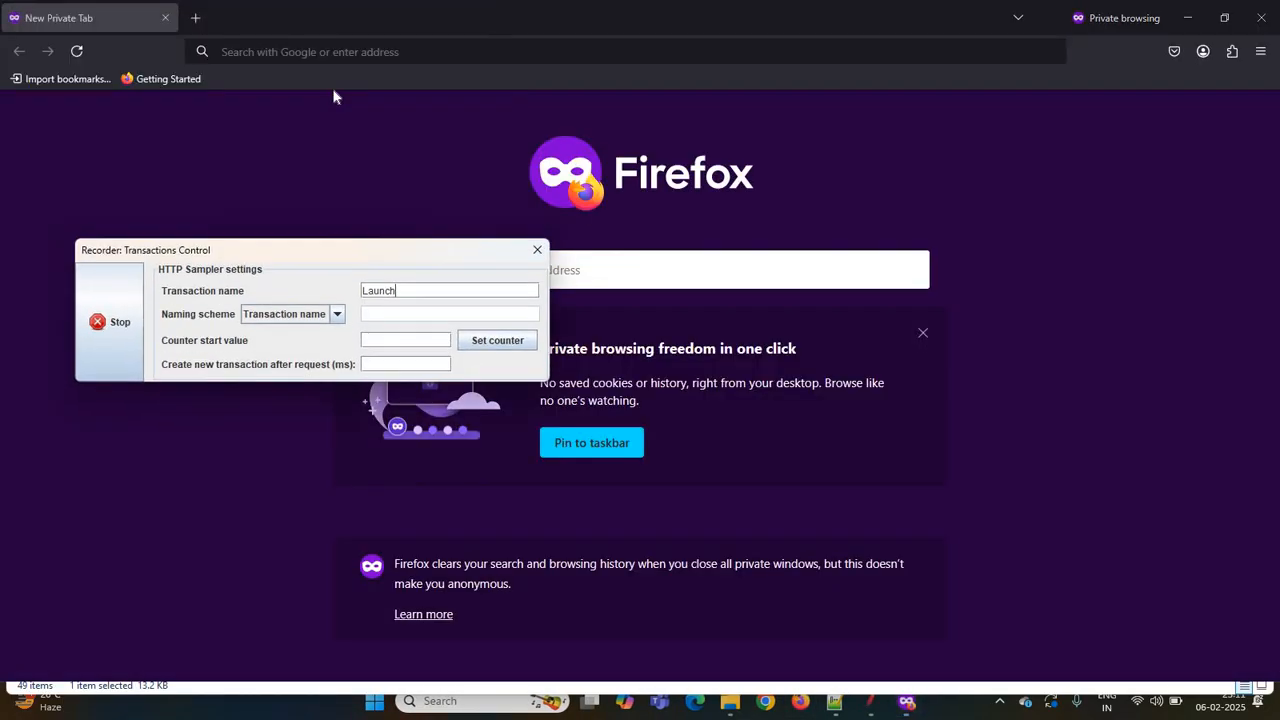
left_click(286, 55)
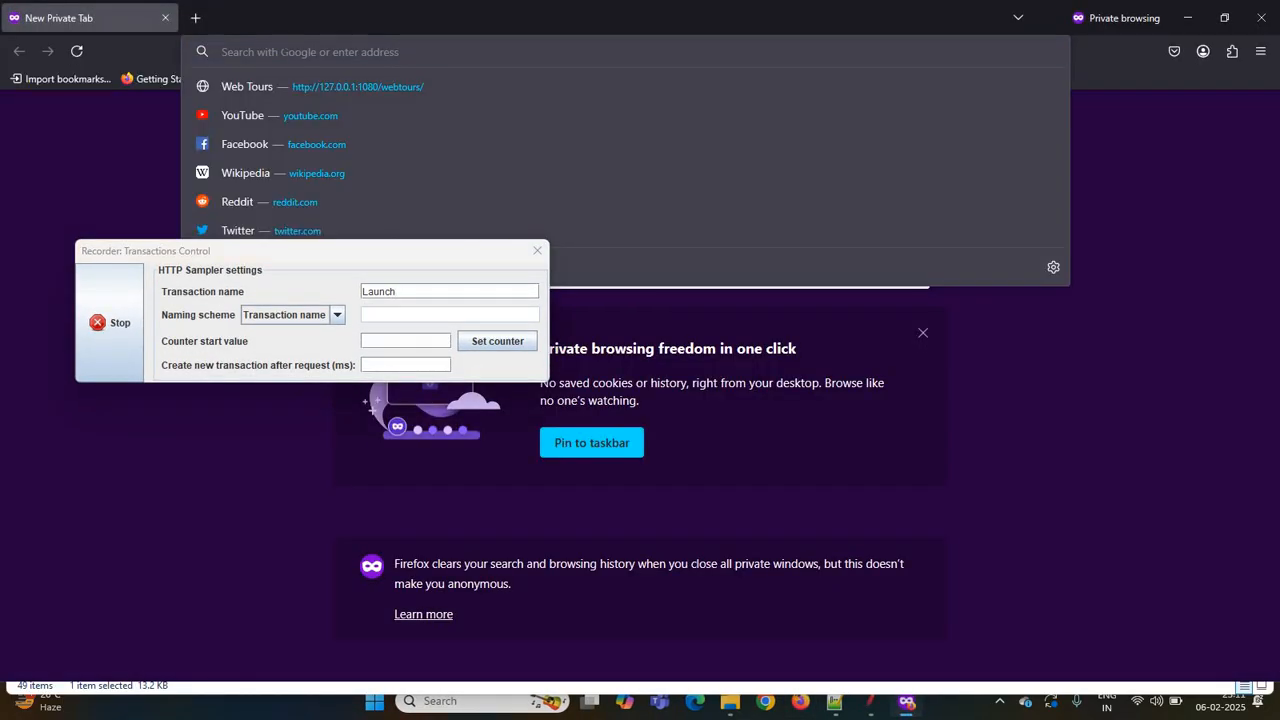
key("ctrl+v")
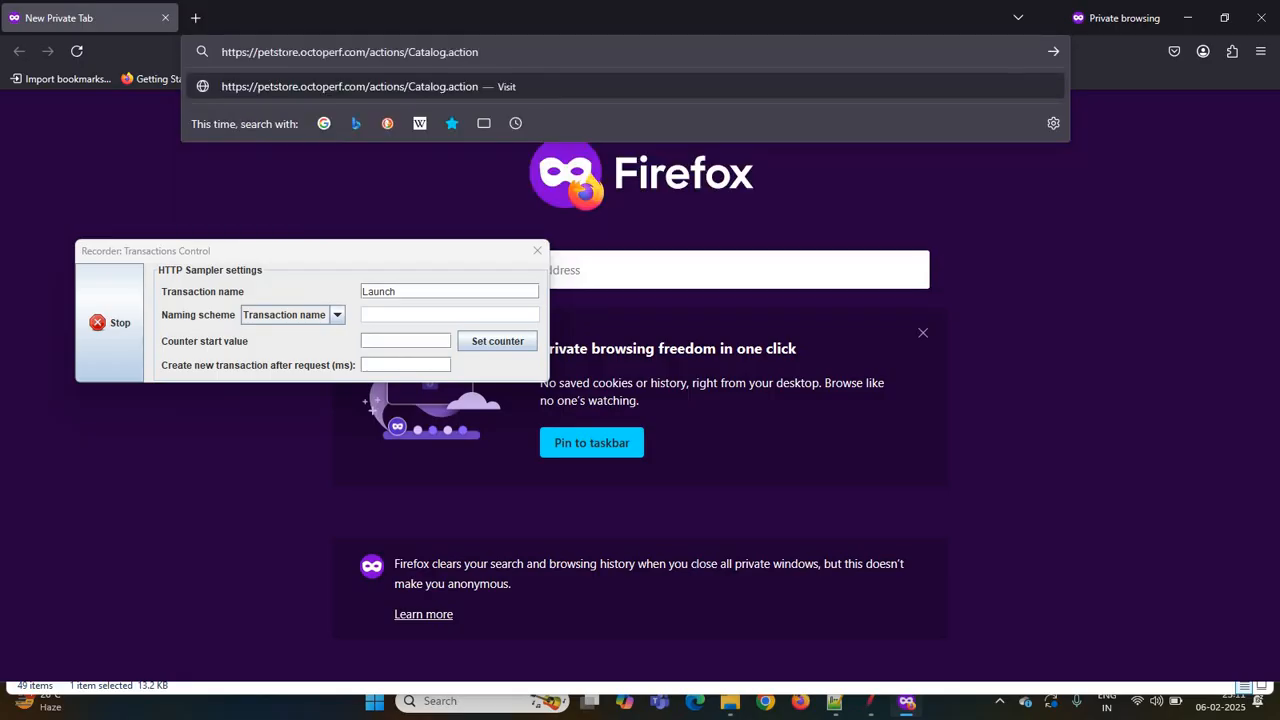
key("Return")
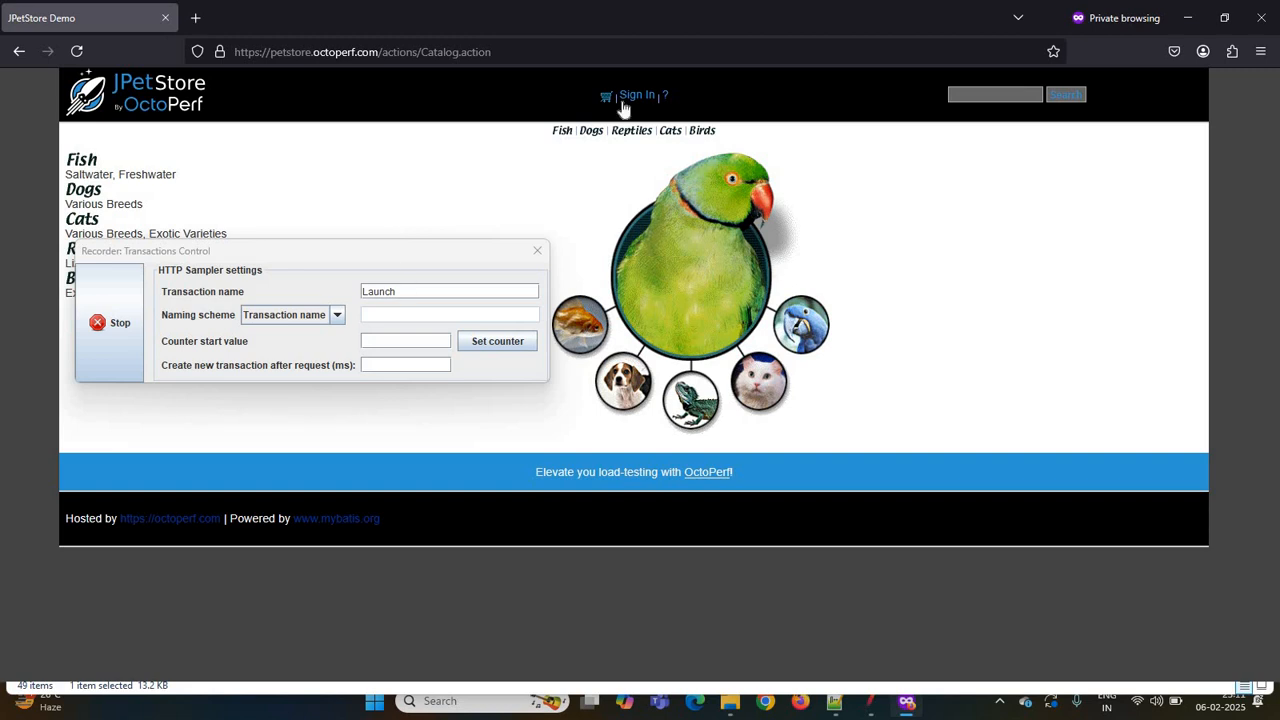
- Change the recording transaction name to Login
left_click(452, 291)
key("BackSpace")
key("BackSpace")
key("BackSpace")
key("BackSpace")
key("BackSpace")
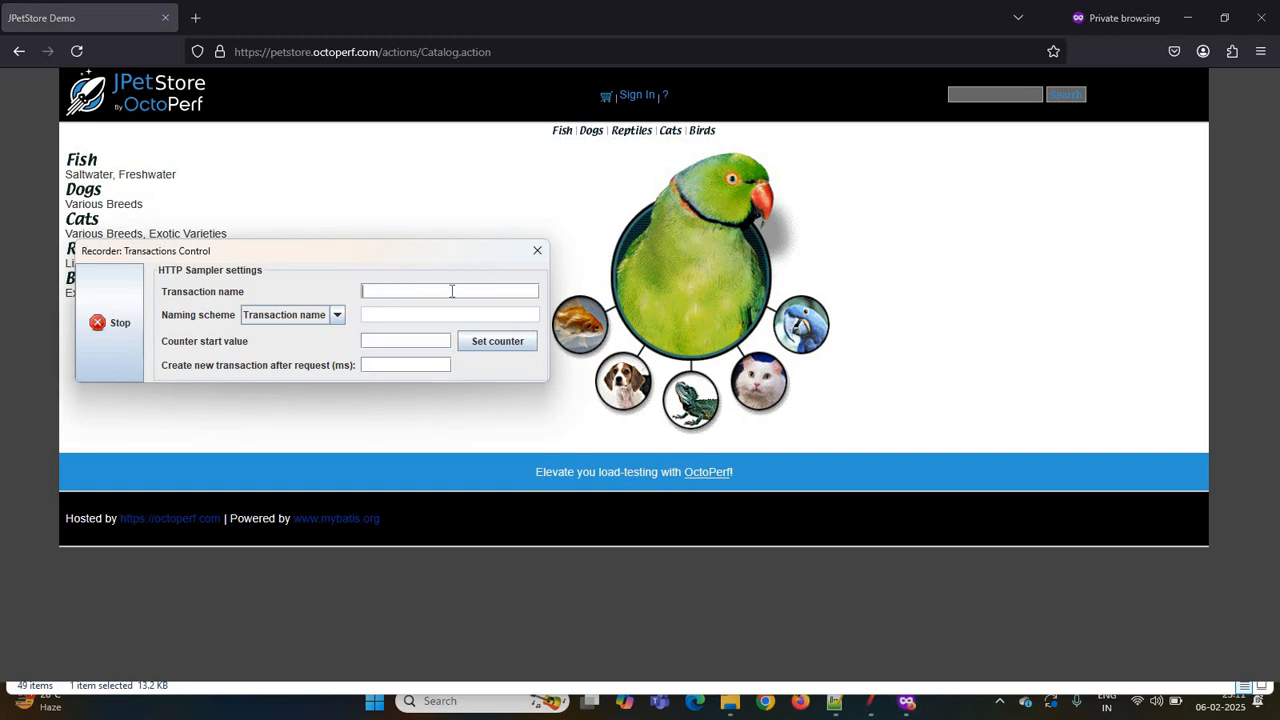
type("Login")
- Sign in to JPetStore with the demo account's username and saved password
left_click(637, 100)
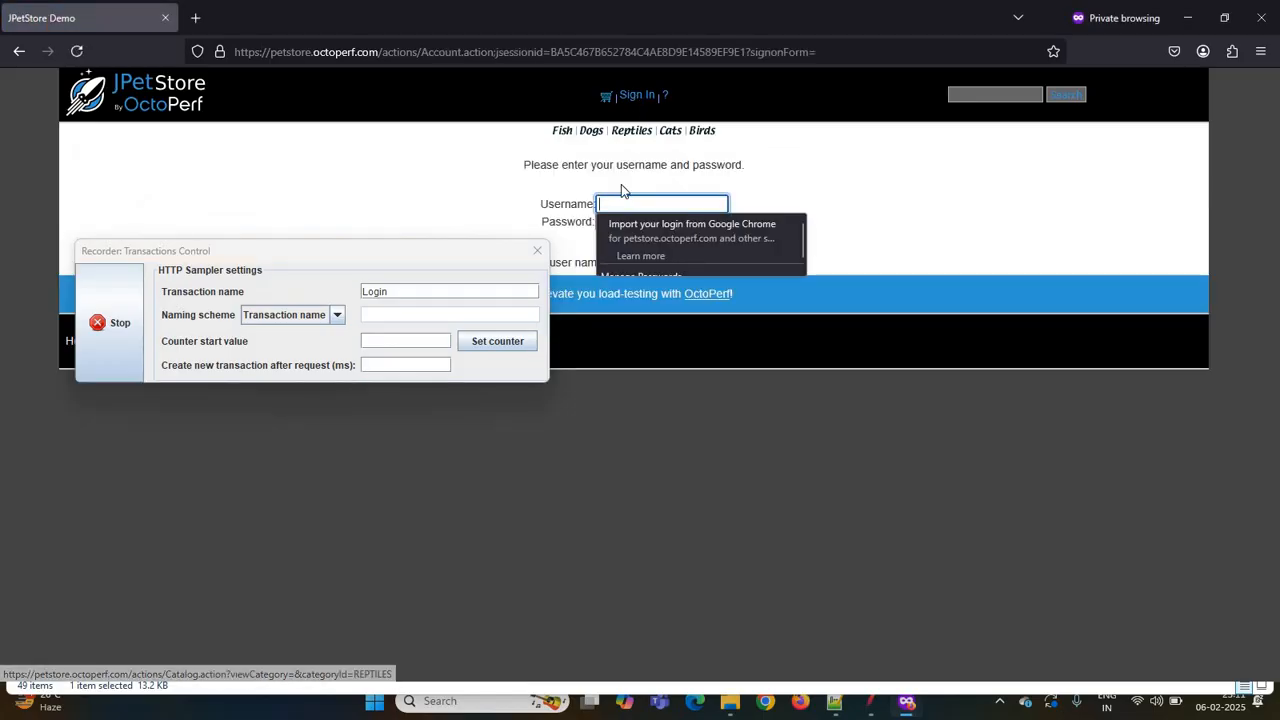
type("j")
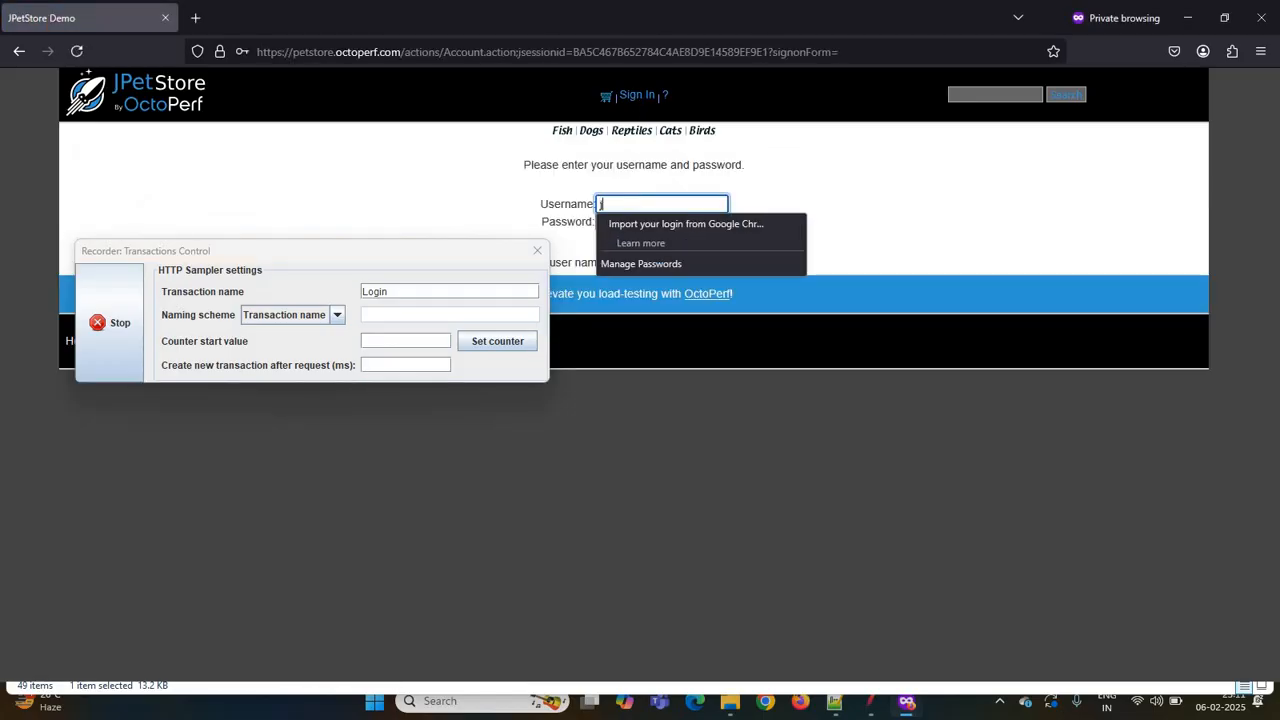
type("2ee")
key("Tab")
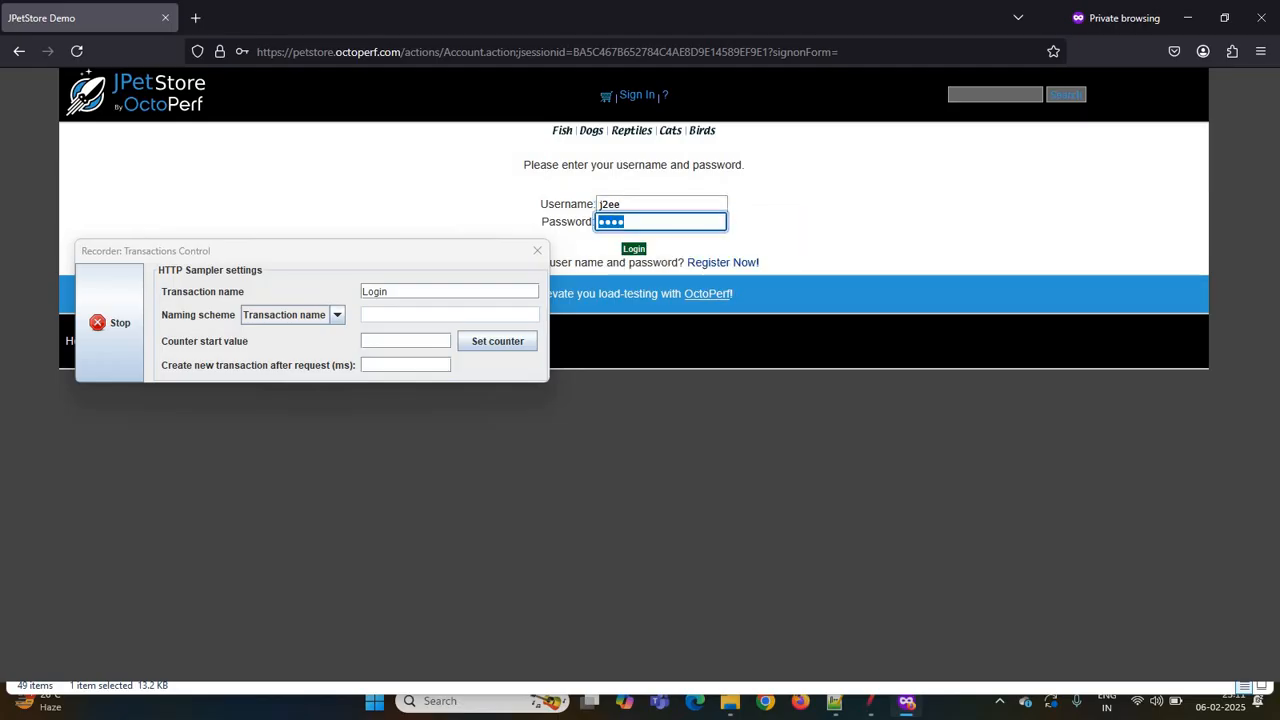
left_click(634, 250)
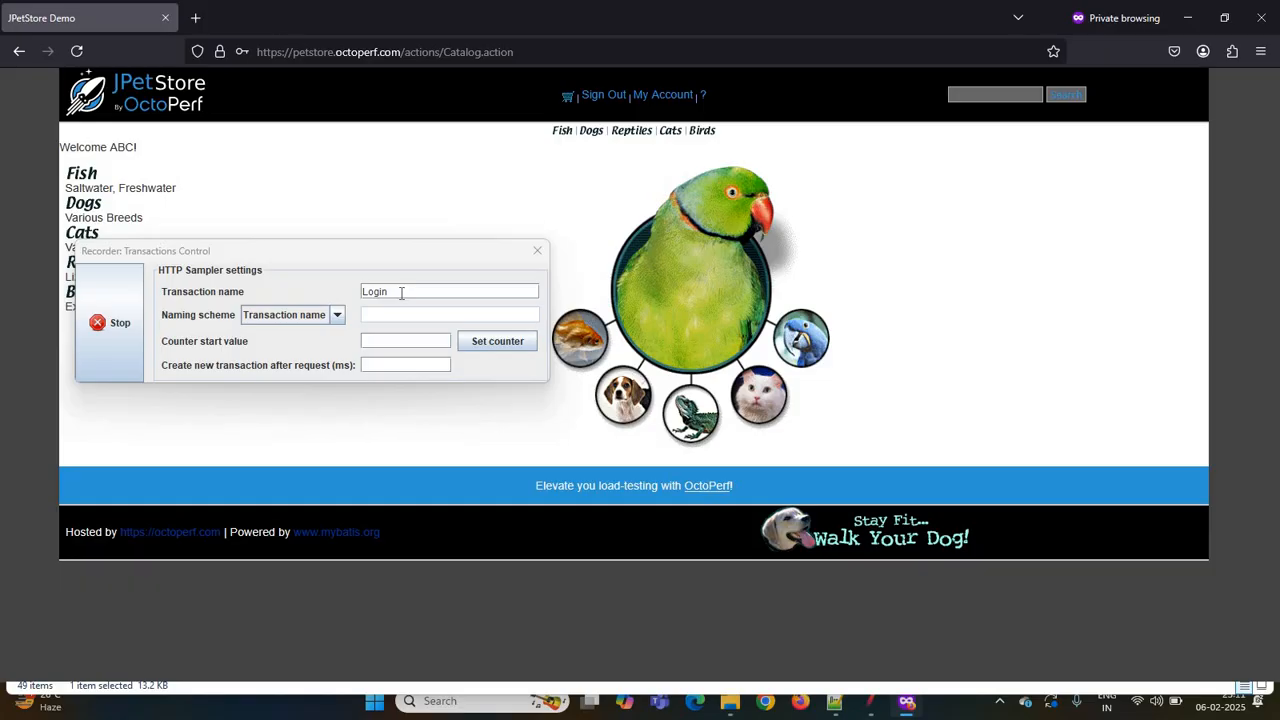
- Change the recording transaction name to Logoff and sign out of JPetStore
left_click(401, 292)
key("BackSpace")
key("BackSpace")
key("BackSpace")
key("BackSpace")
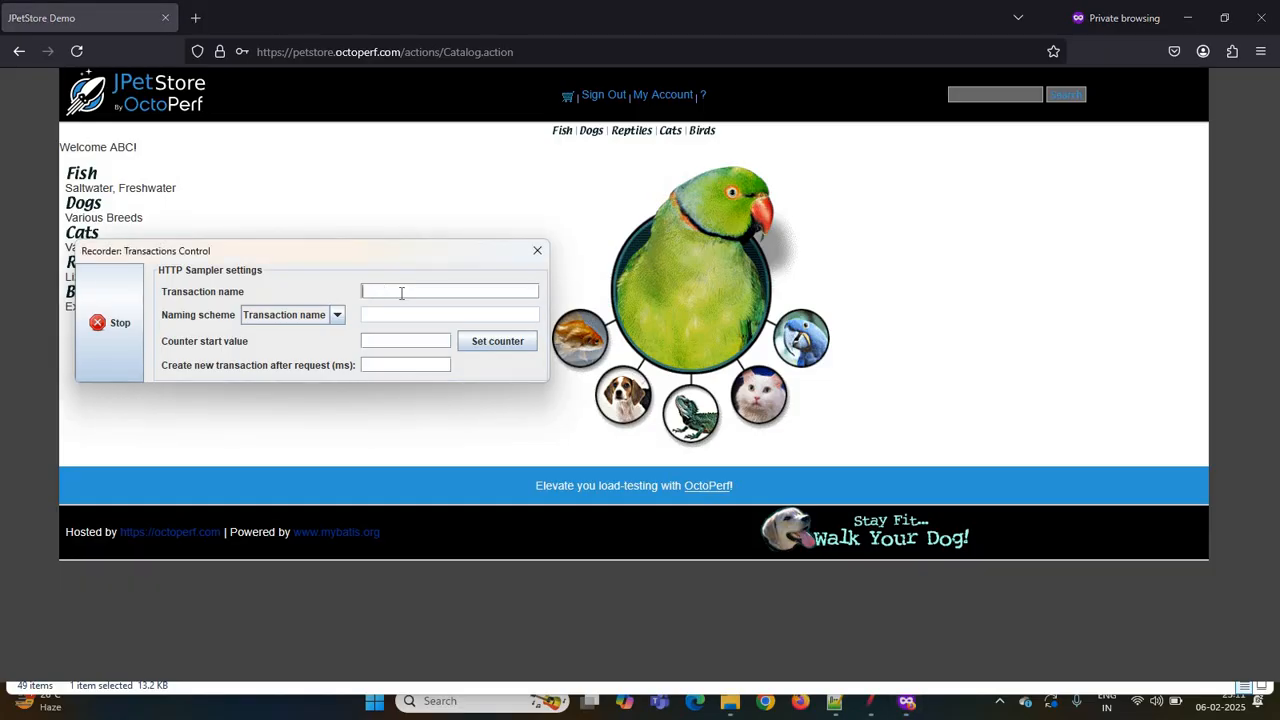
type("Logoff")
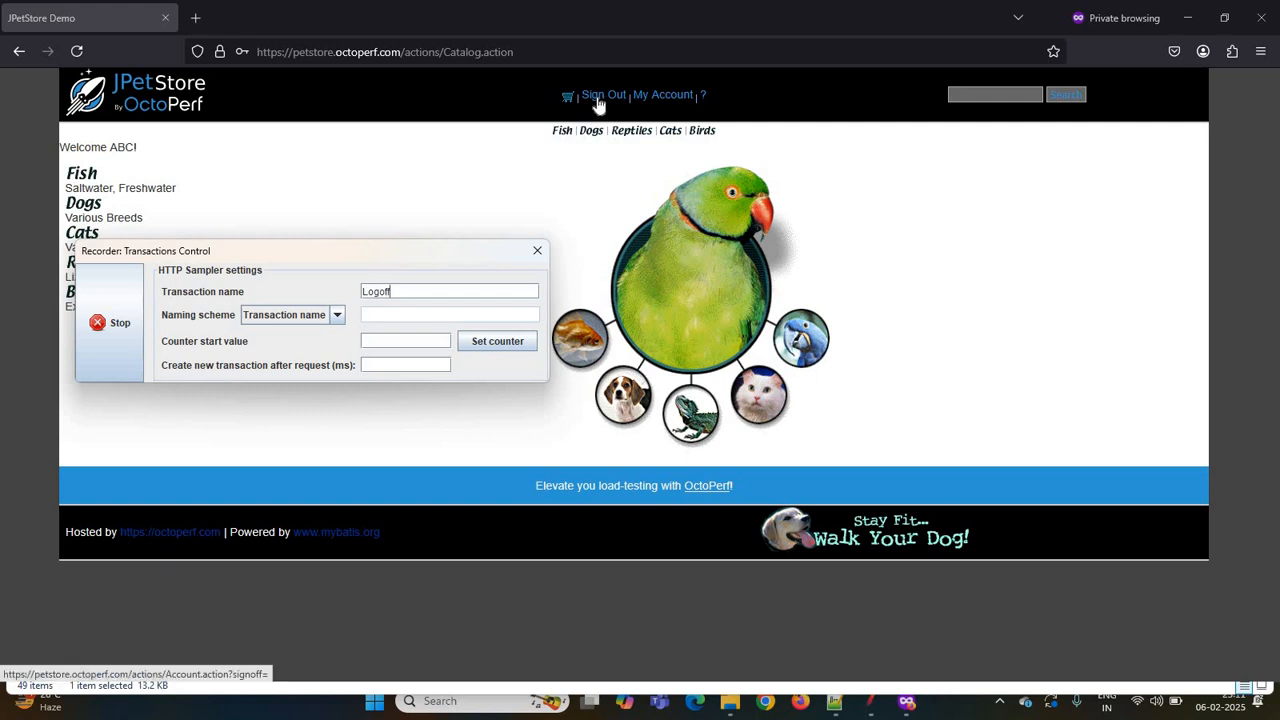
left_click(598, 96)
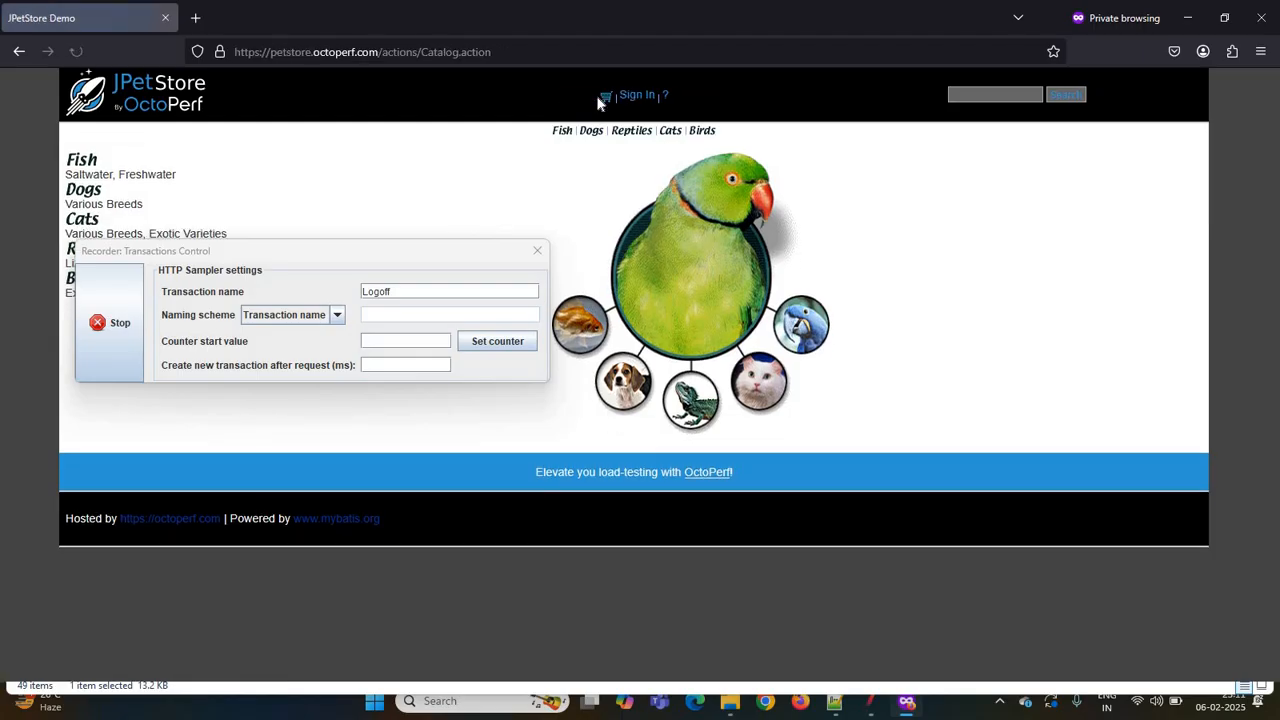
- Stop the recorder and close the private Firefox window
left_click(117, 320)
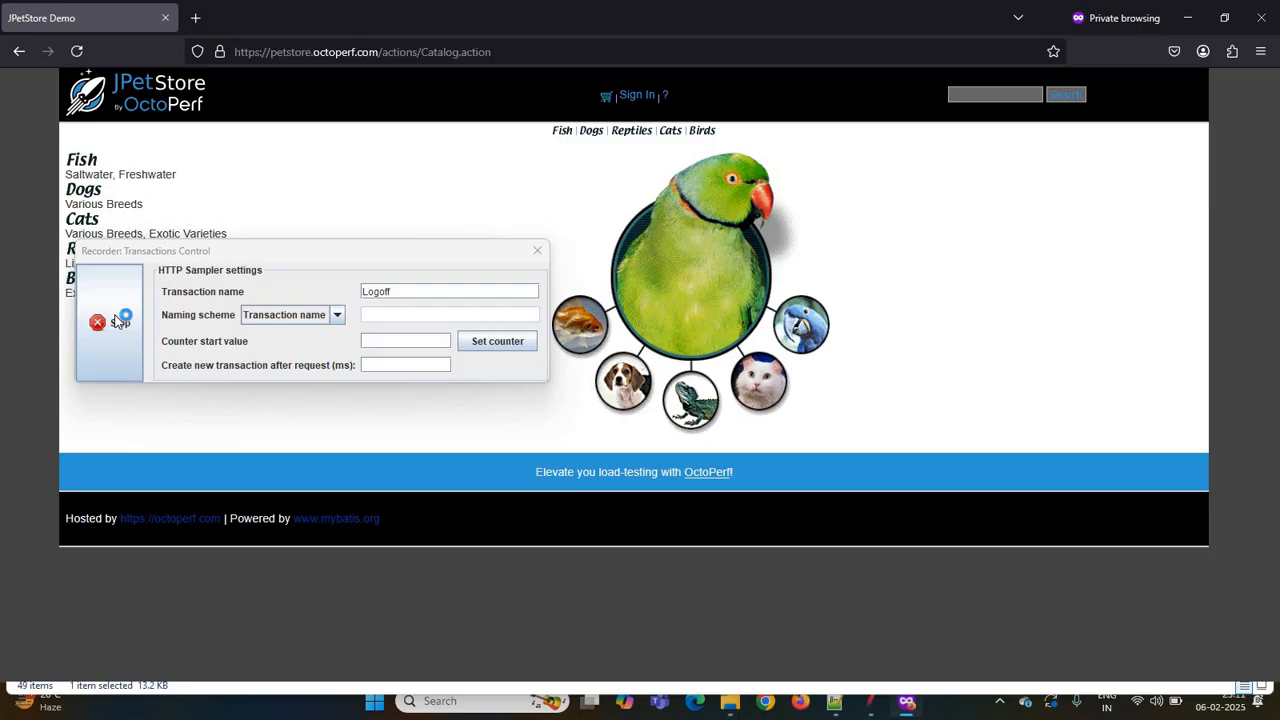
left_click(1262, 24)
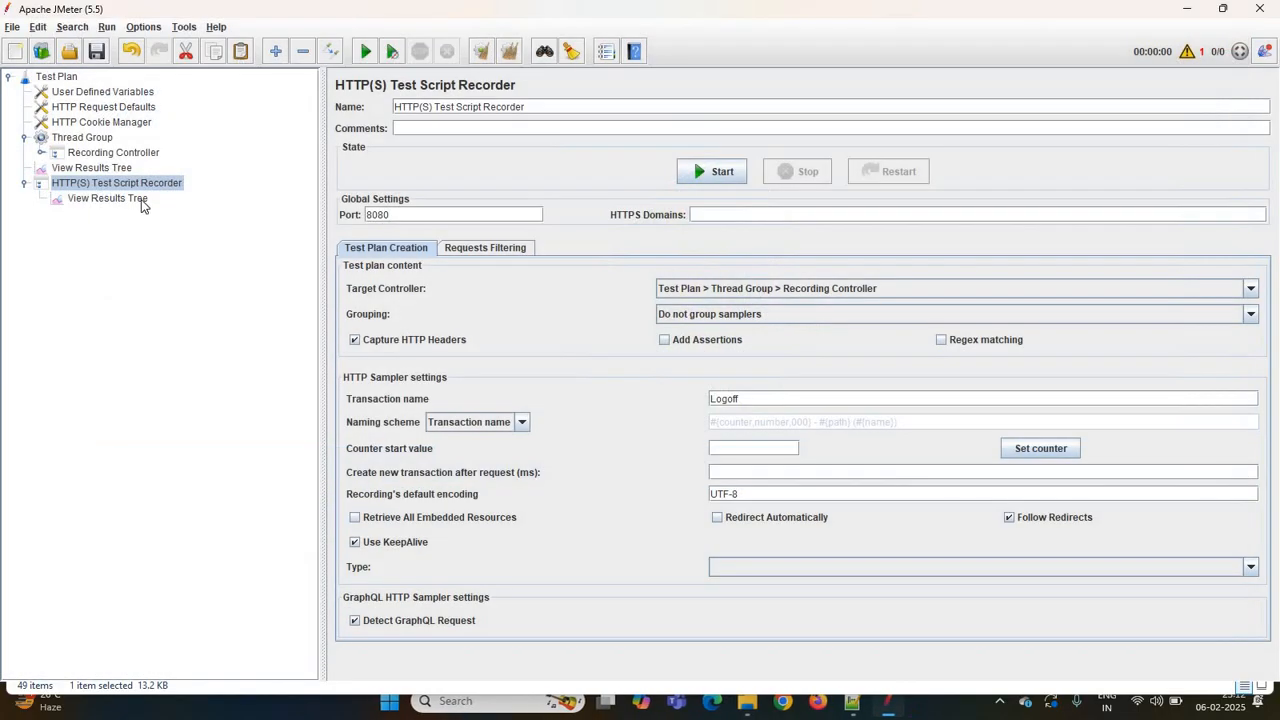
- Expand the Recording Controller and open the first recorded Launch sampler to review it
left_click(40, 153)
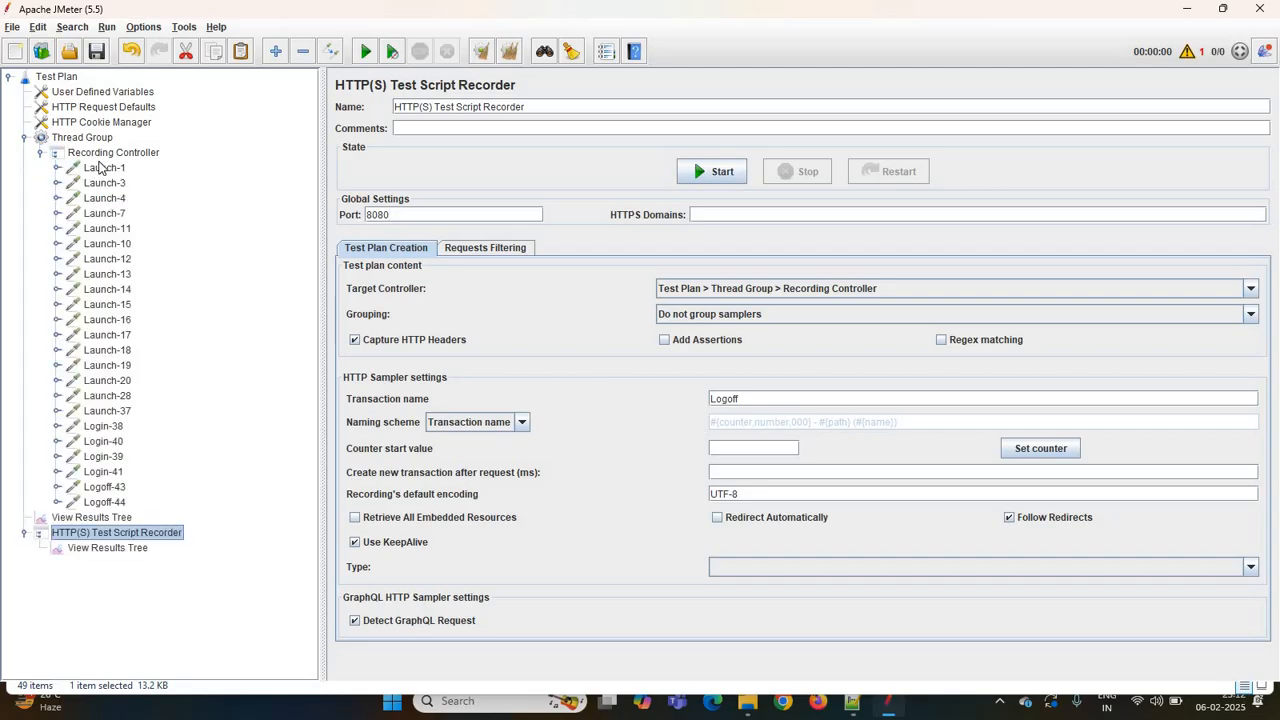
left_click(99, 168)
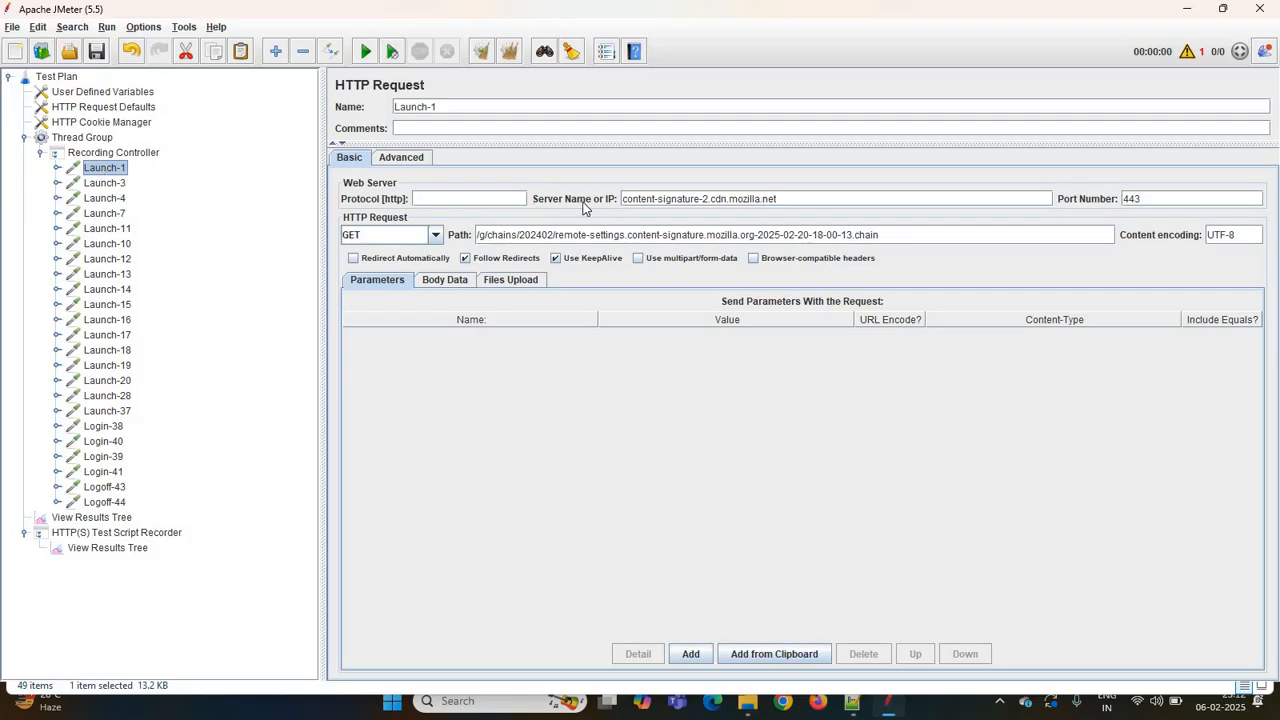
- Delete the recorded samplers Launch-1 through Launch-19 from the Recording Controller
left_click(106, 183)
left_click(106, 169)
left_click(104, 183, "ctrl")
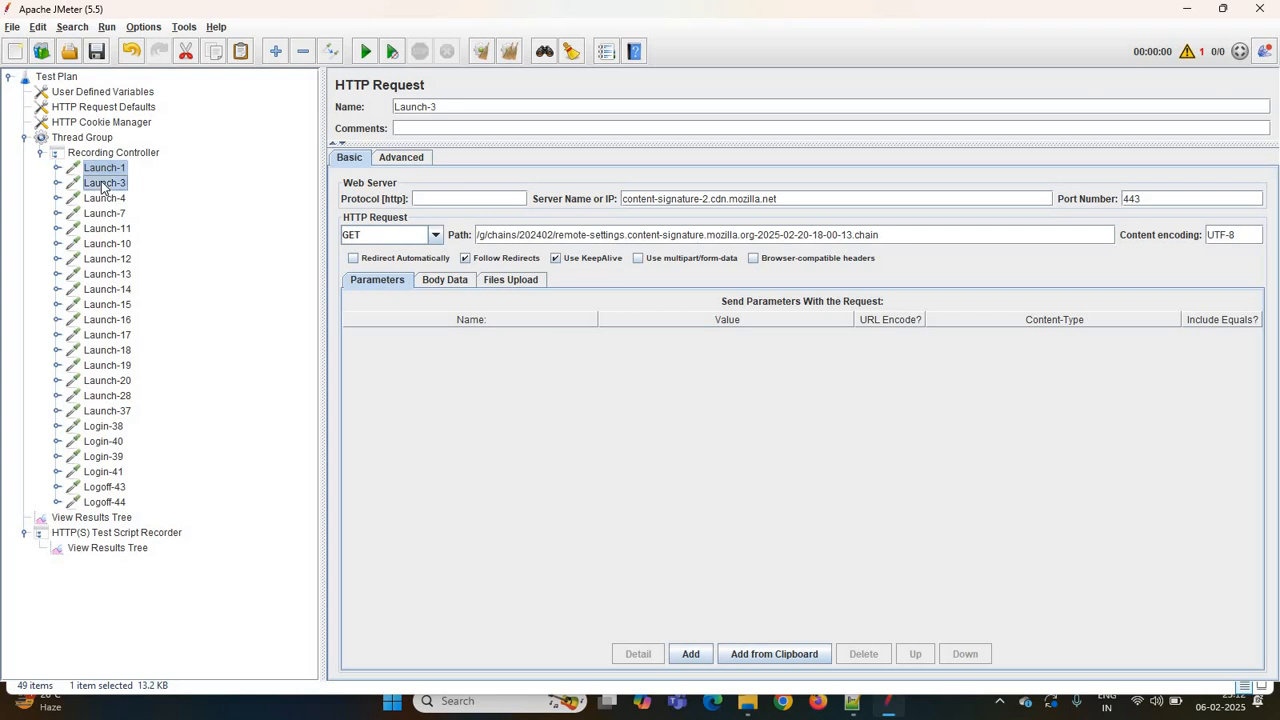
key("shift+Down")
key("shift+Down")
key("shift+Down")
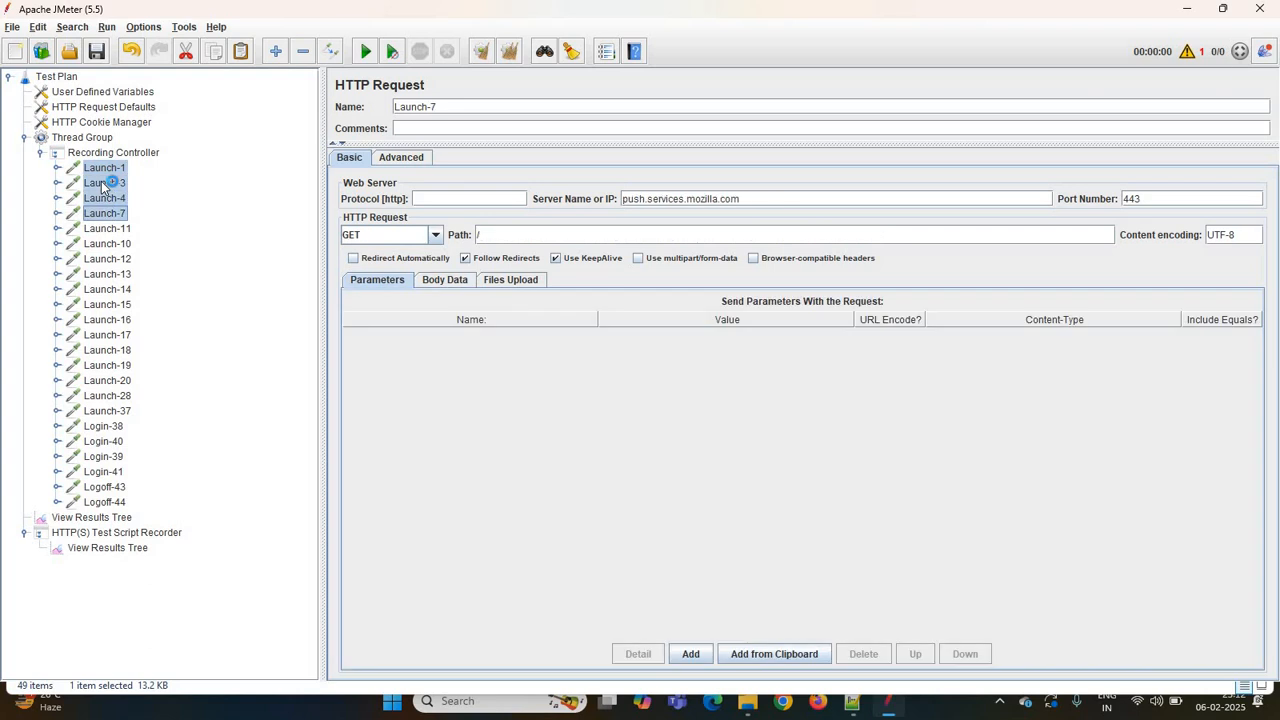
key("shift+Down")
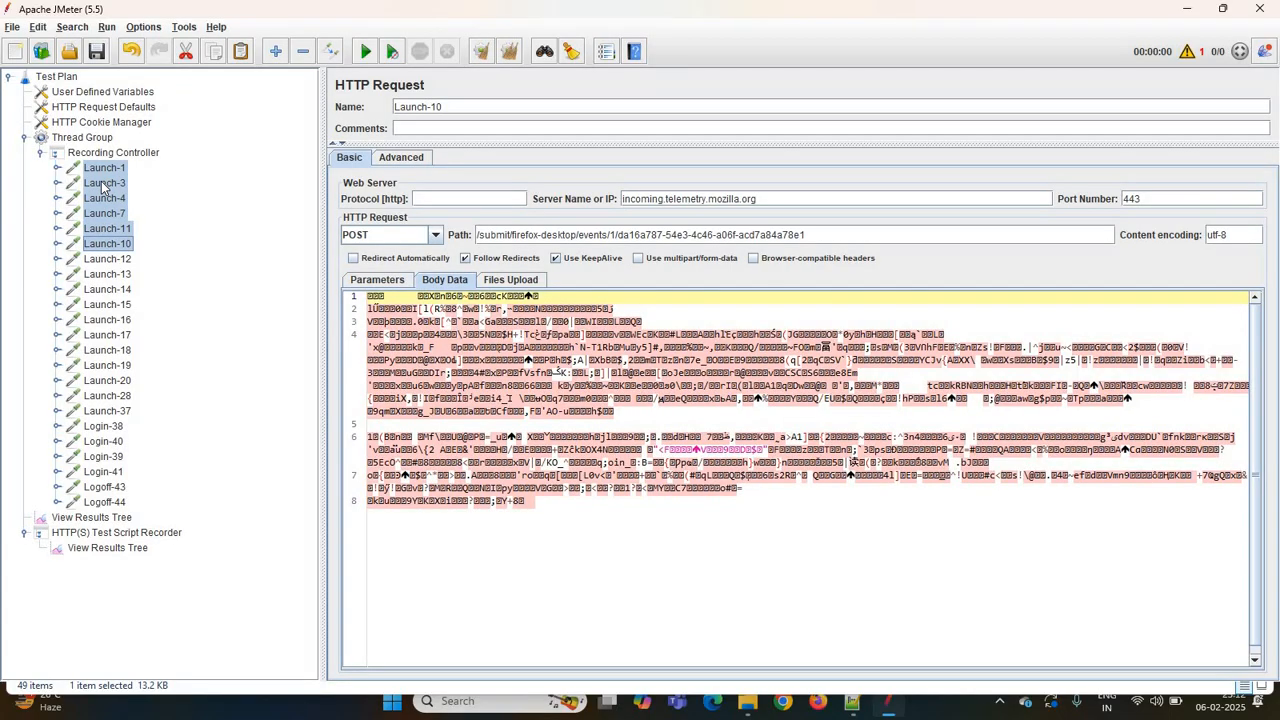
key("shift+Down")
key("shift+Down")
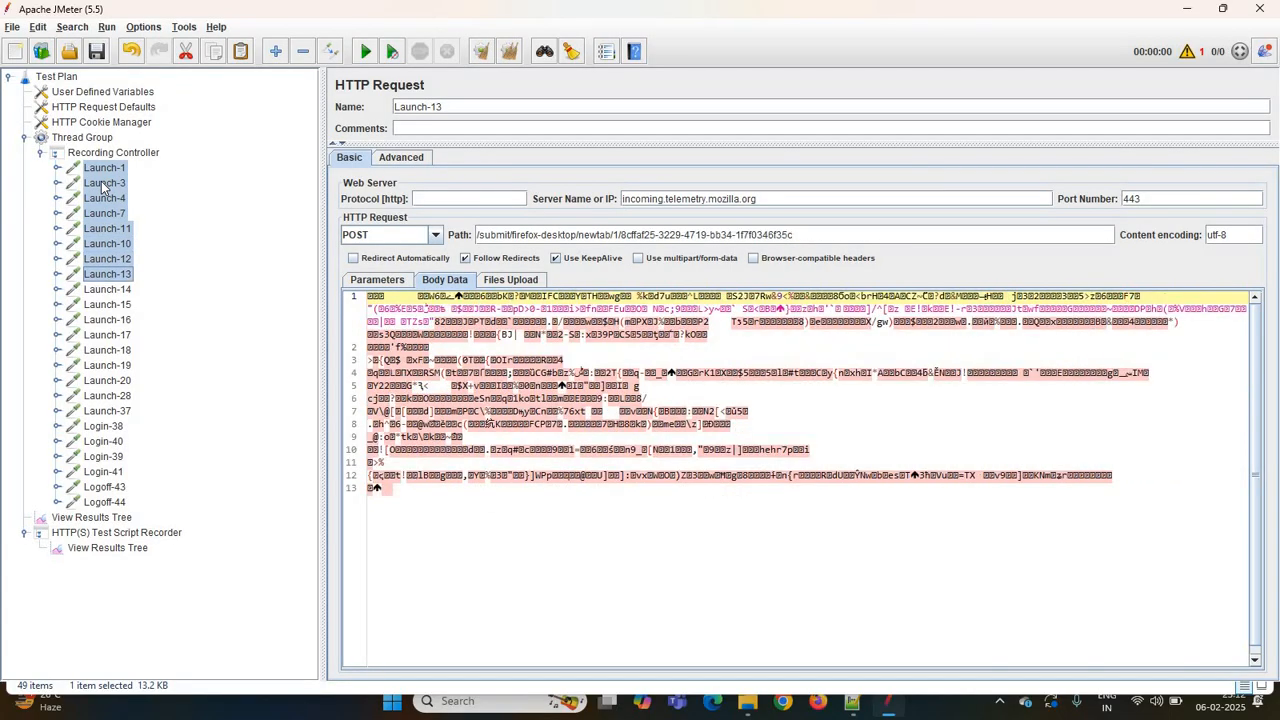
key("shift+Down")
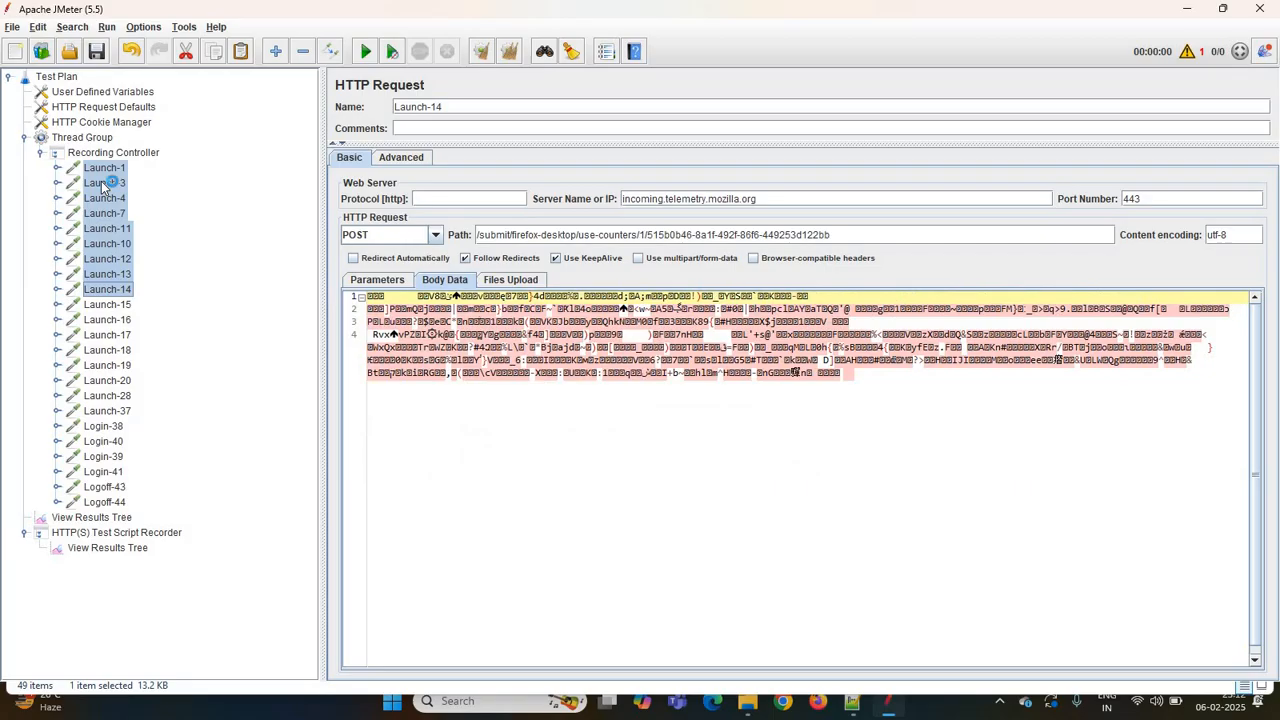
key("shift+Down")
key("shift+Down")
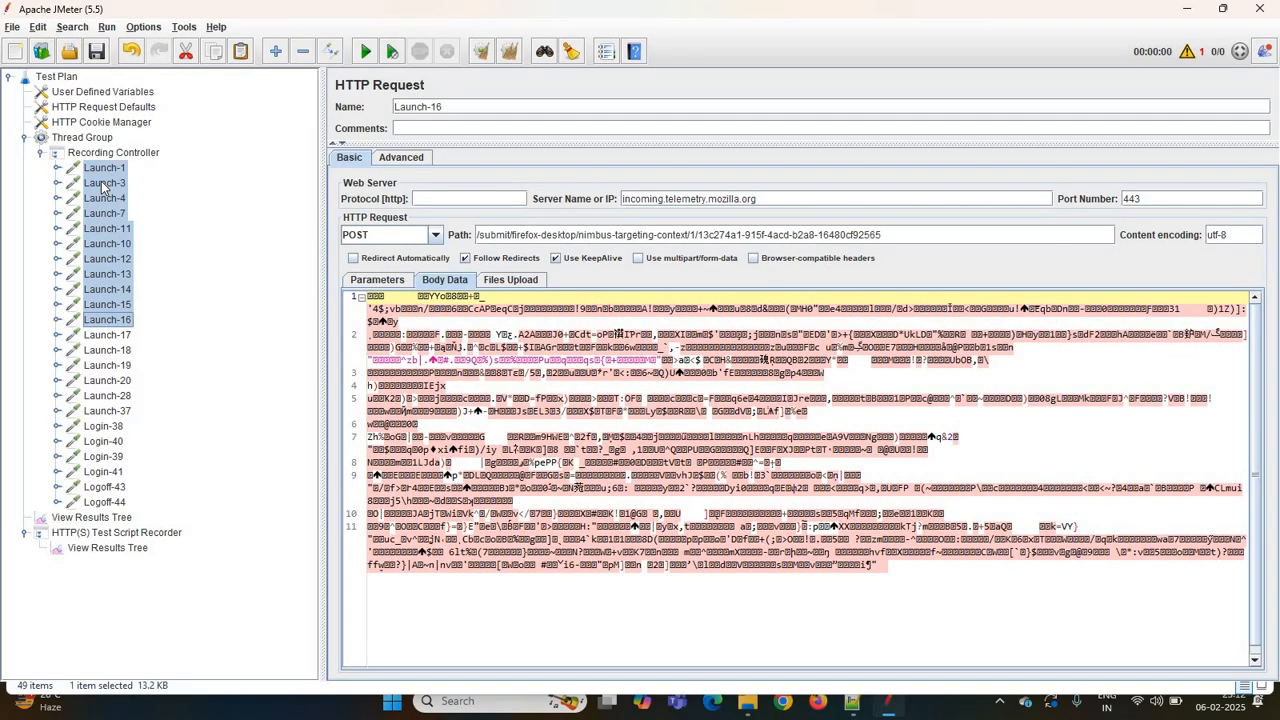
key("shift+Down")
key("shift+Down")
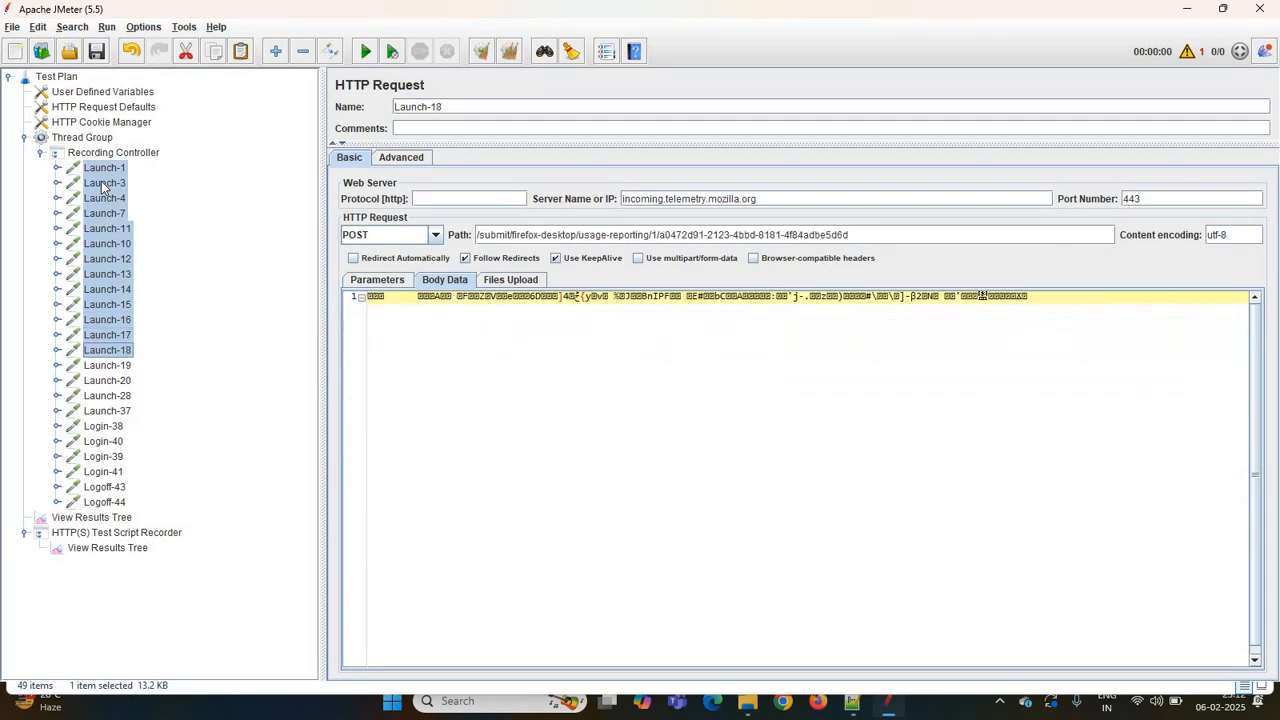
key("shift+Down")
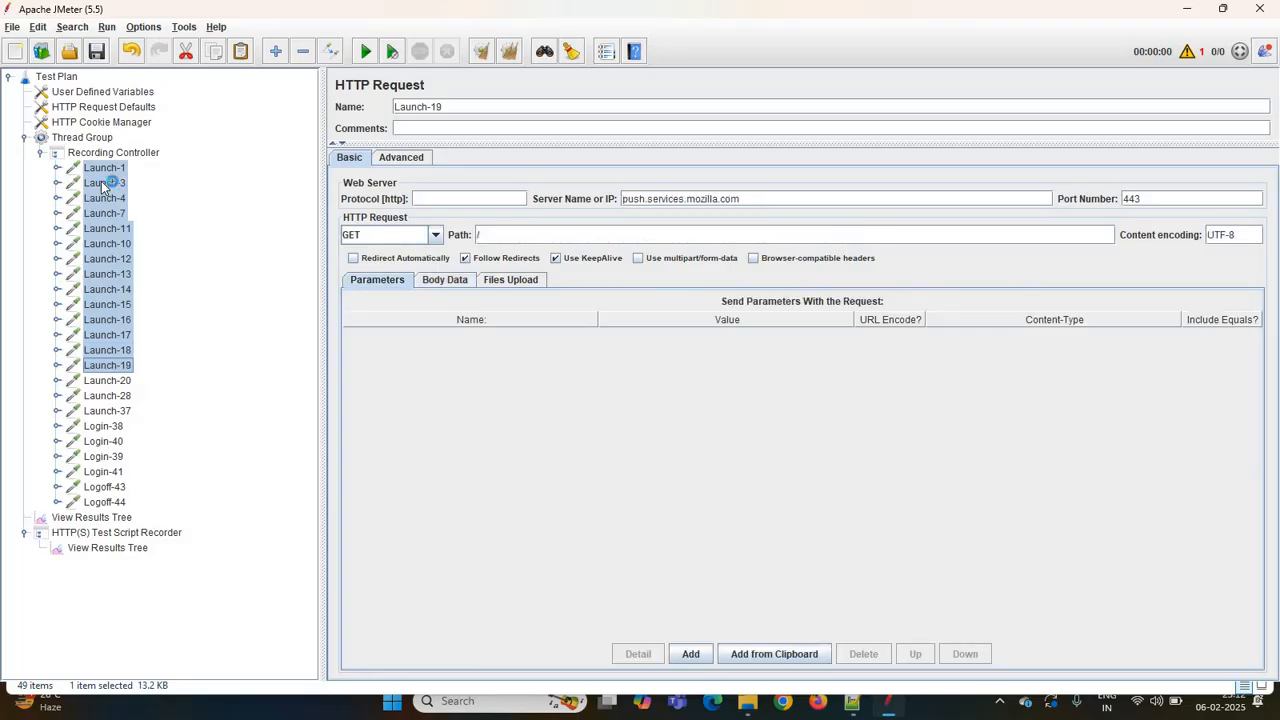
key("shift+Down")
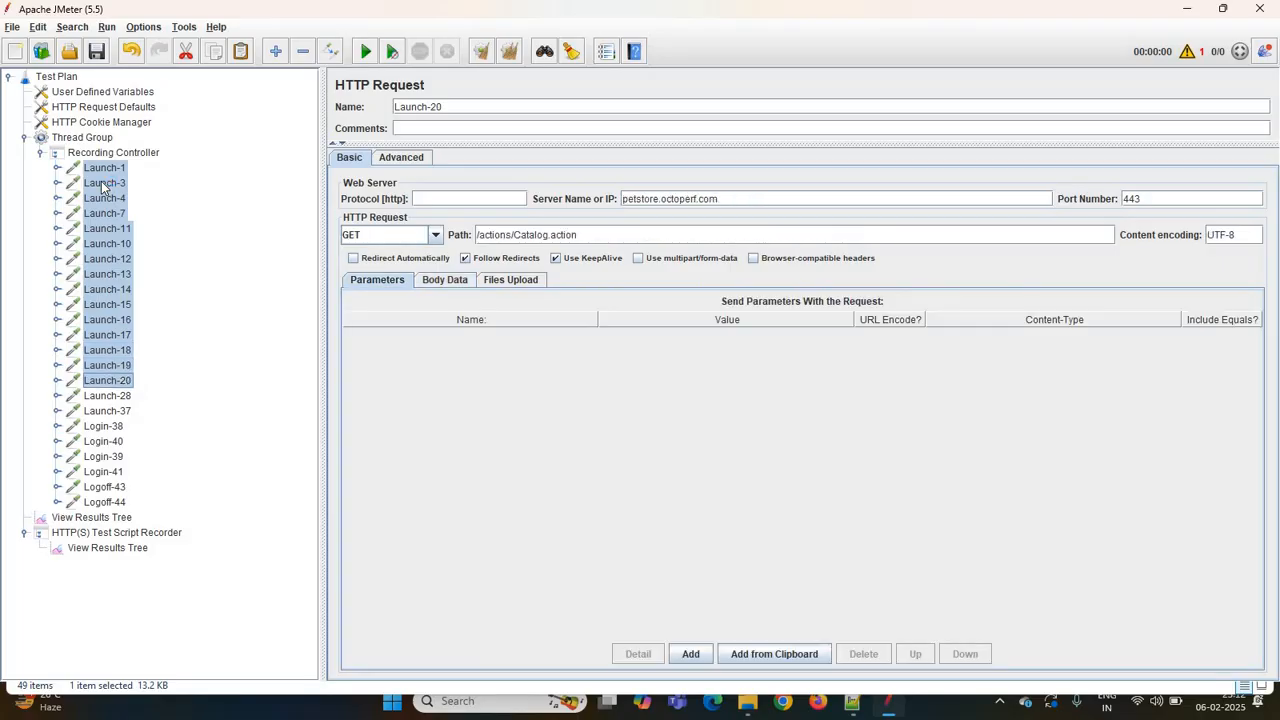
key("shift+Up")
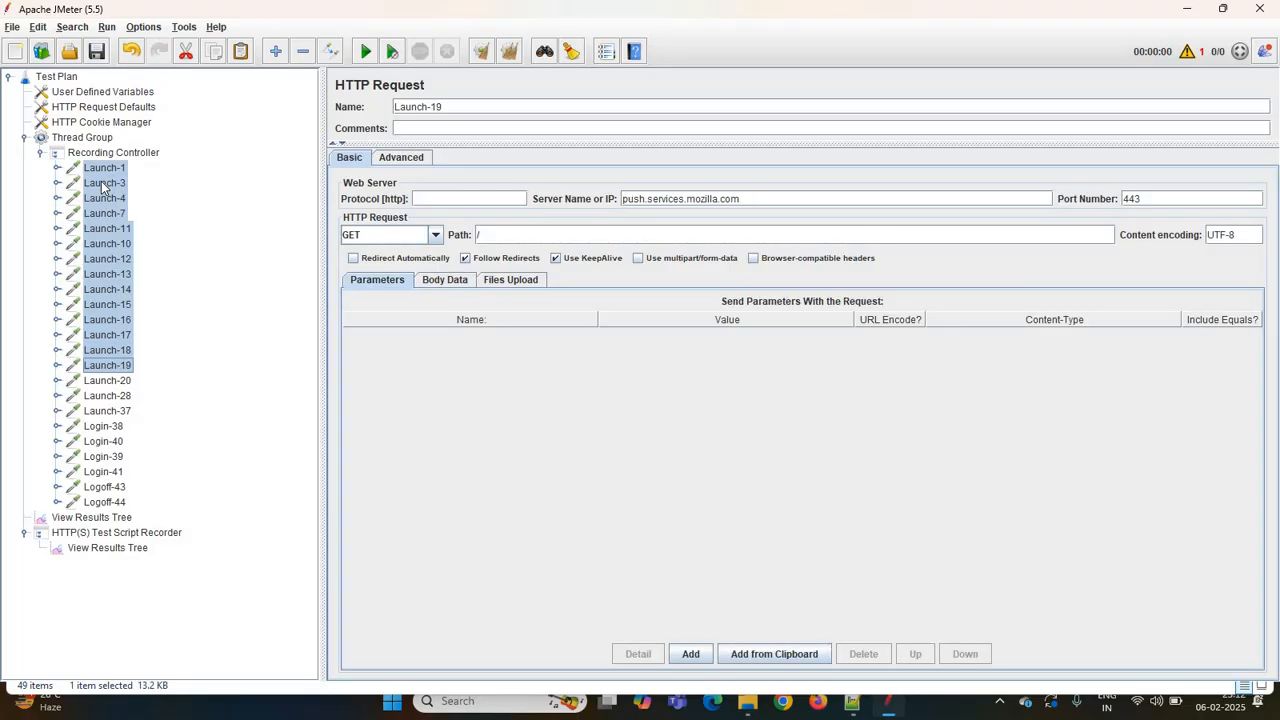
key("Delete")
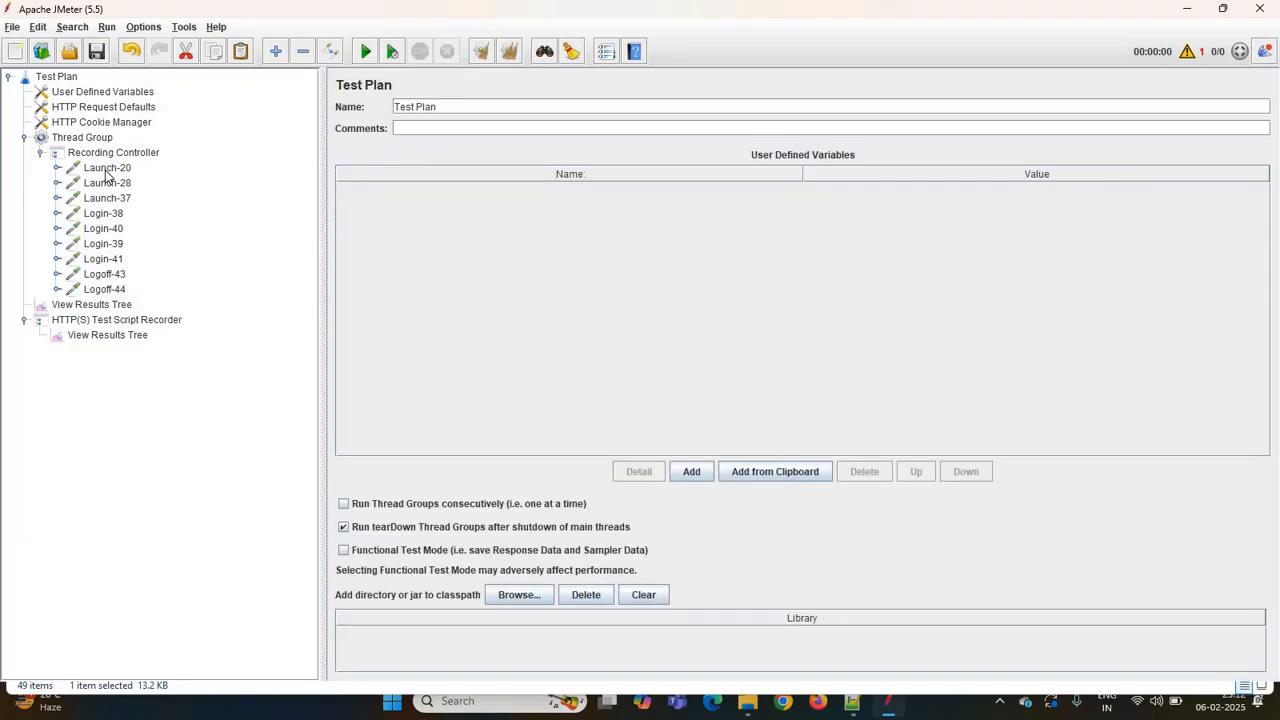
- Check the Launch-20 and Launch-28 samplers and delete the push-service samplers Launch-37 and Login-40
left_click(108, 170)
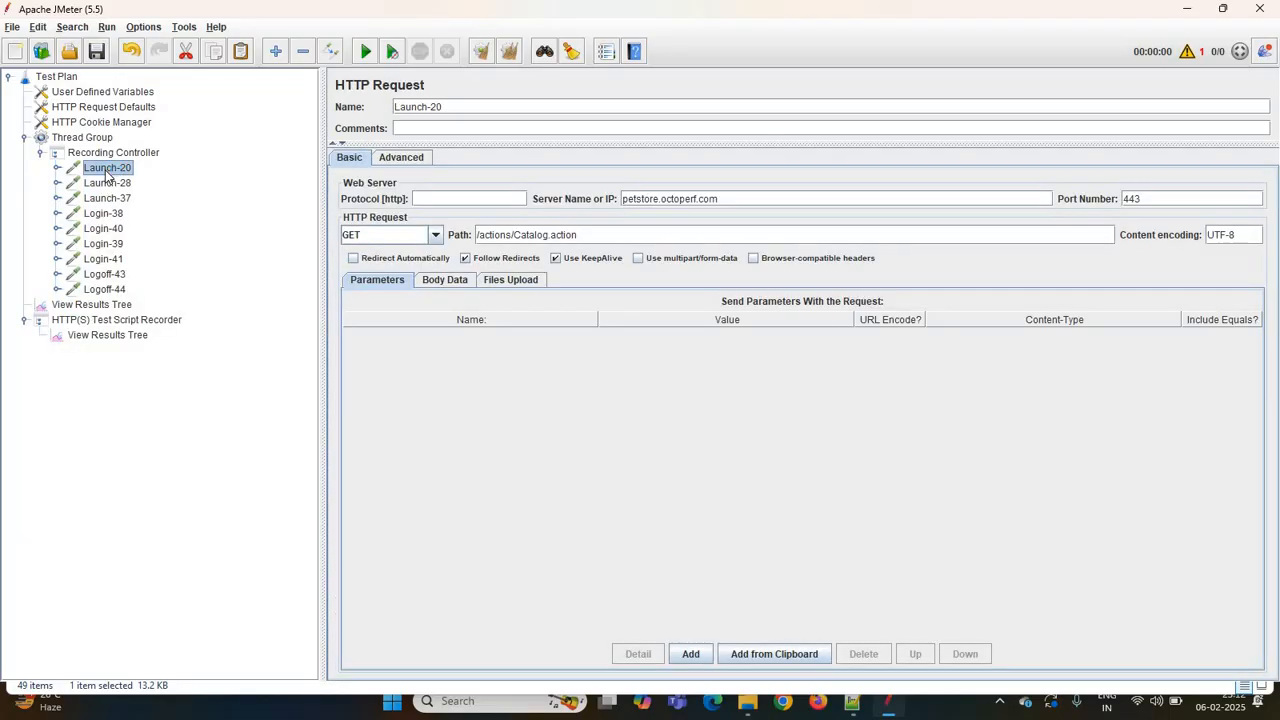
key("Down")
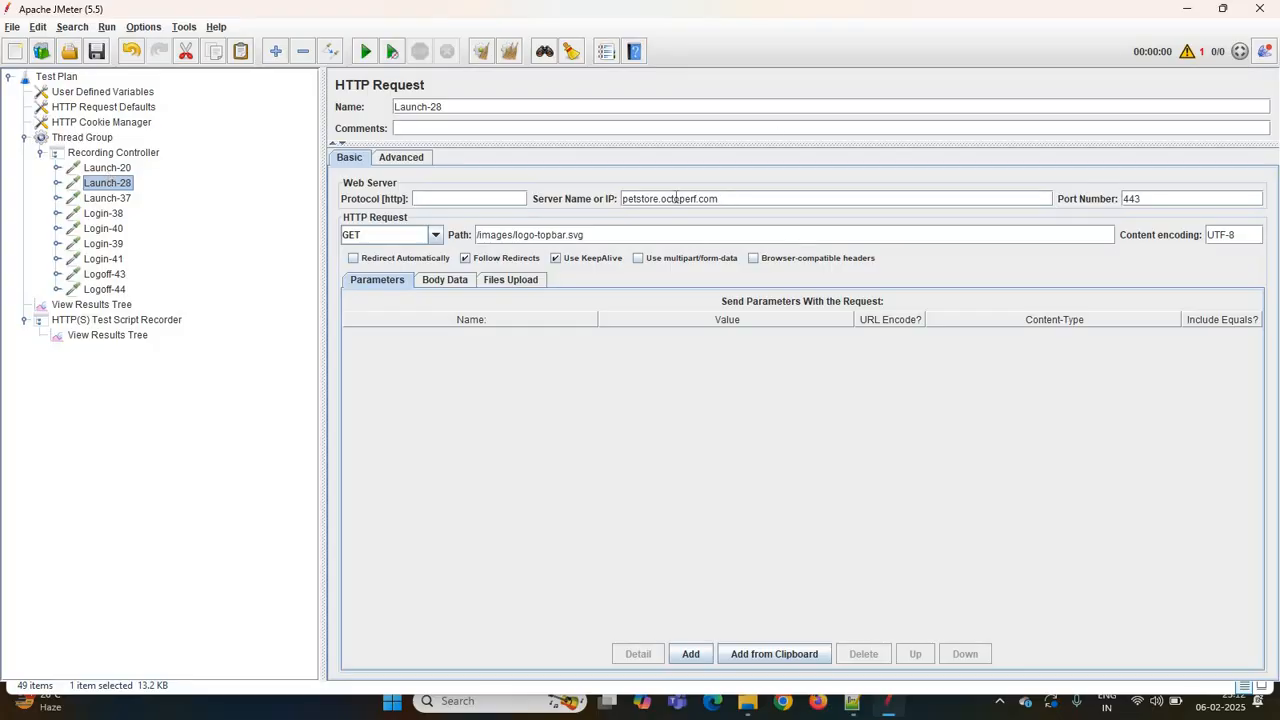
left_click_drag(722, 199, 608, 206)
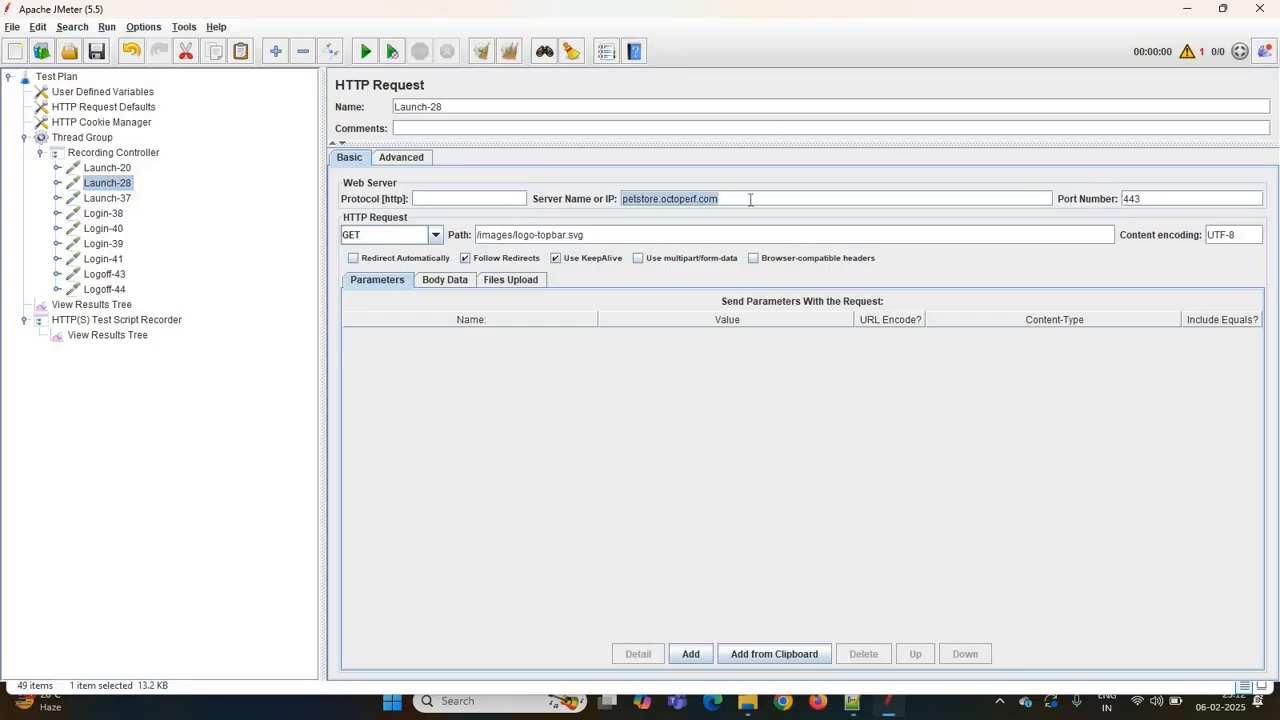
type("petstore.octoperf.com")
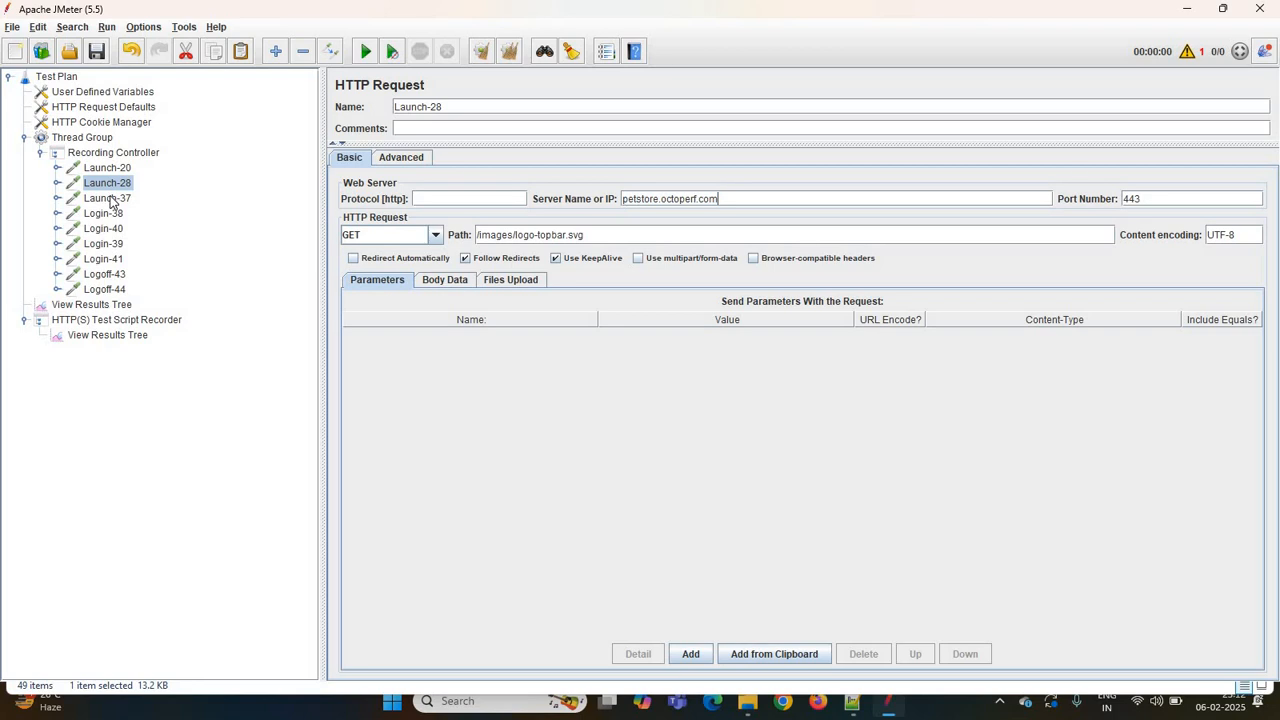
left_click(108, 199)
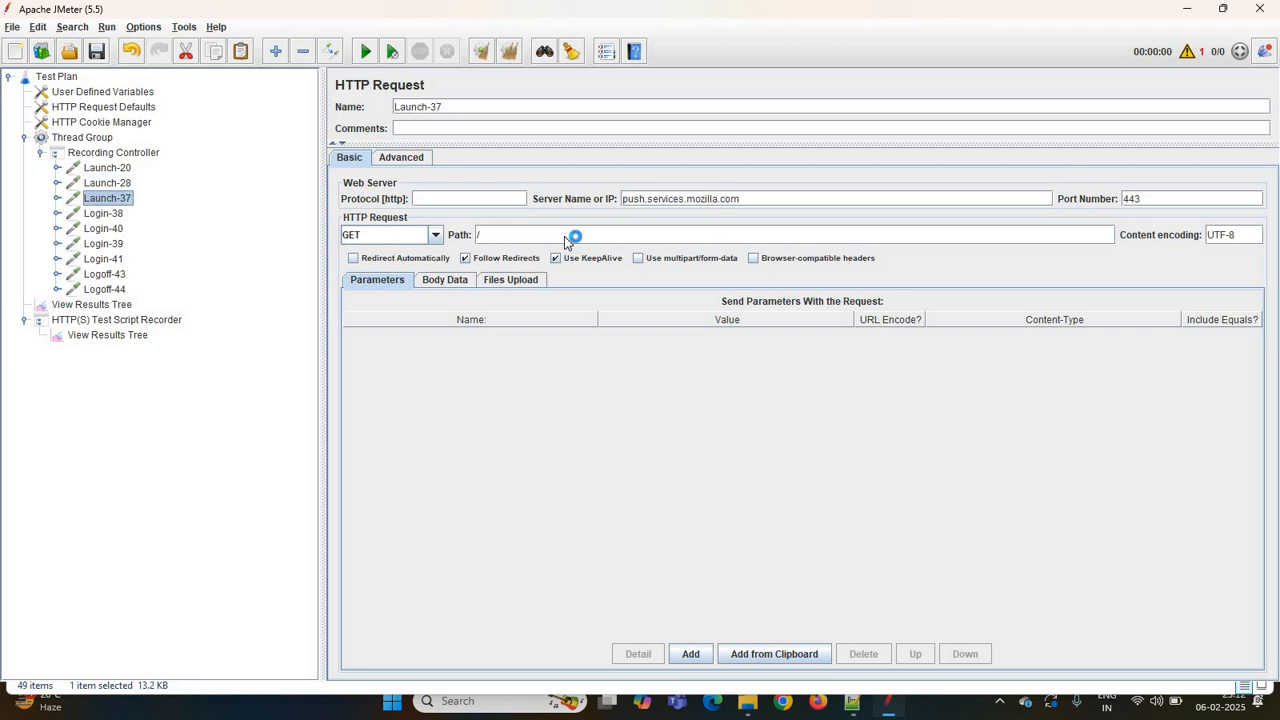
key("Delete")
left_click(104, 199)
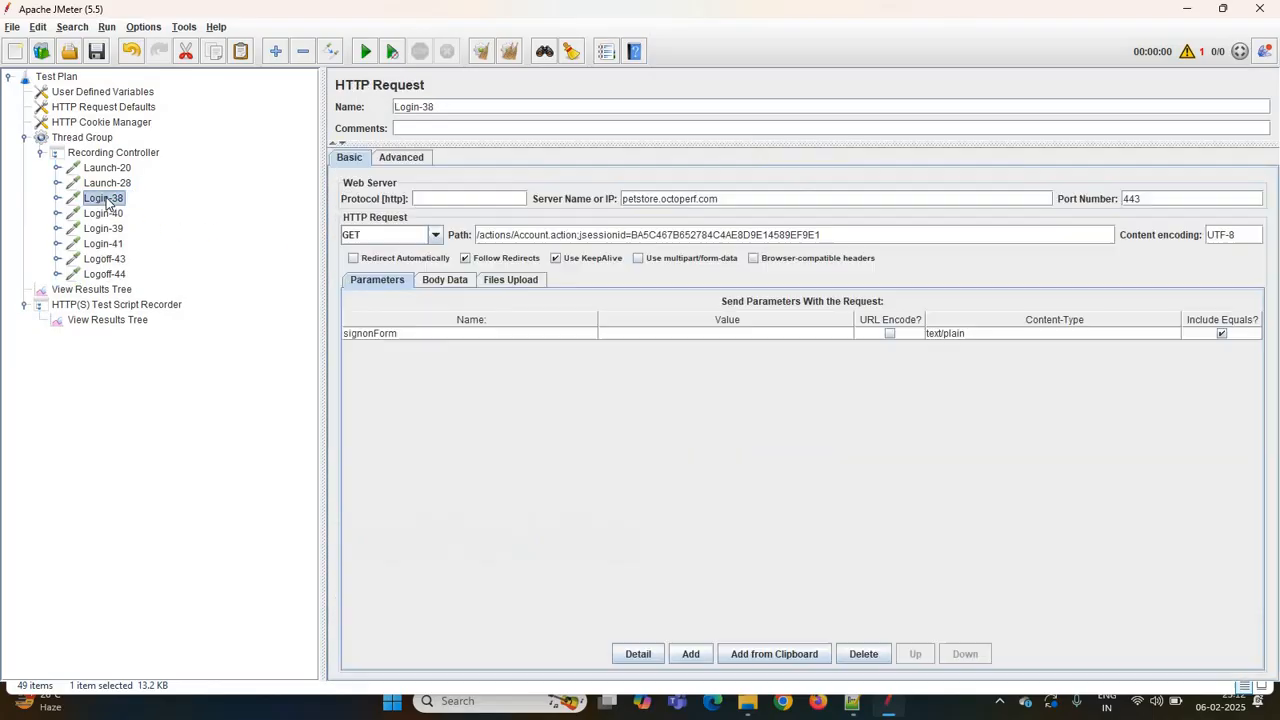
key("Down")
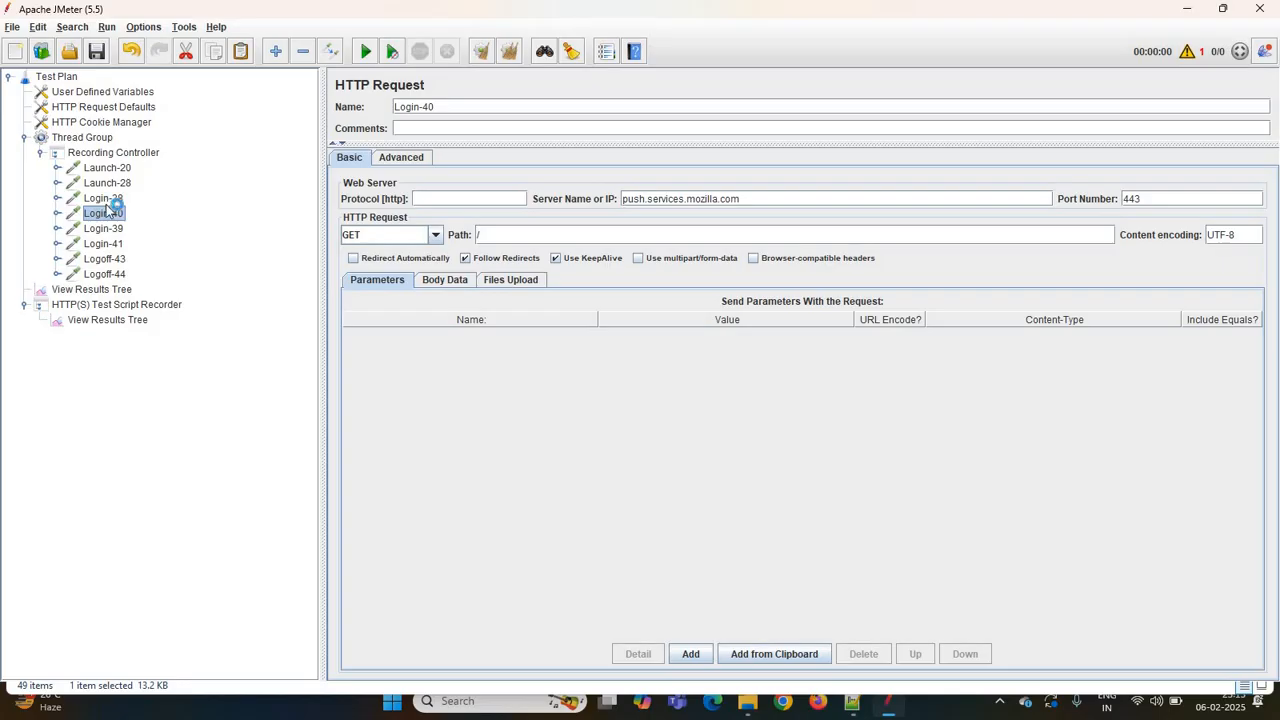
key("Delete")
- Step through the remaining Login and Logoff samplers in the Recording Controller to review their requests
left_click(104, 214)
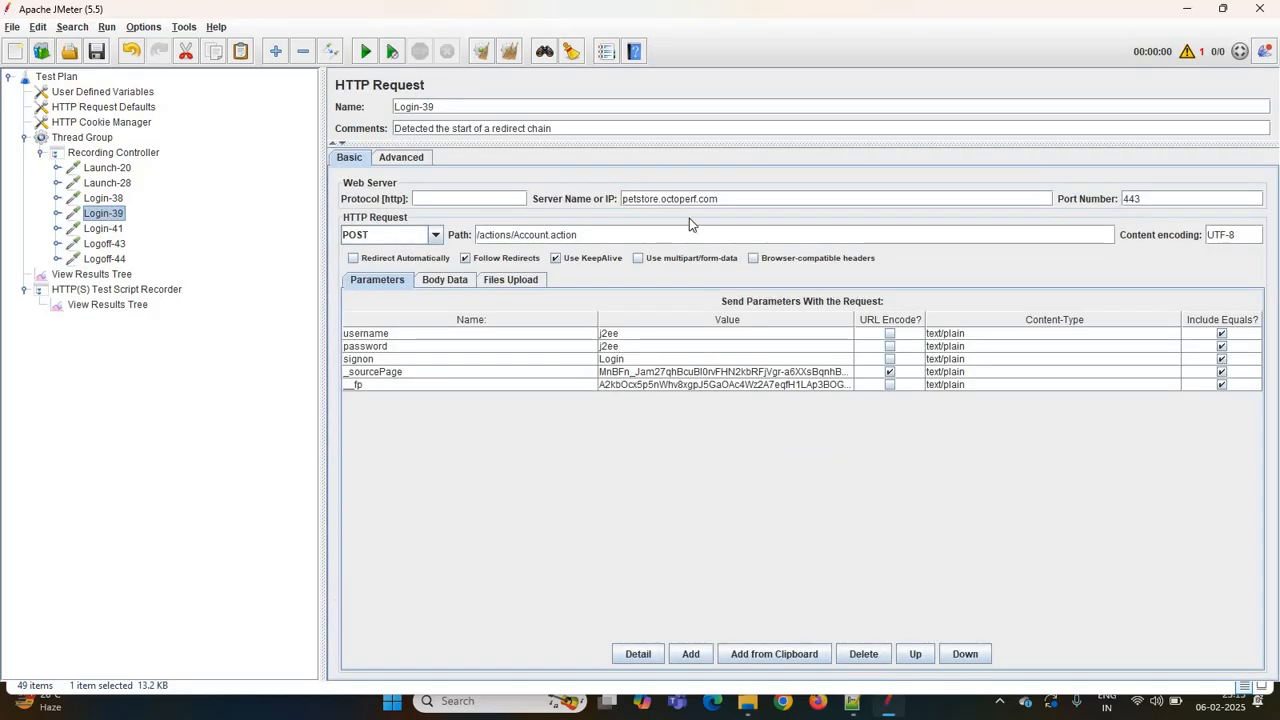
left_click(108, 229)
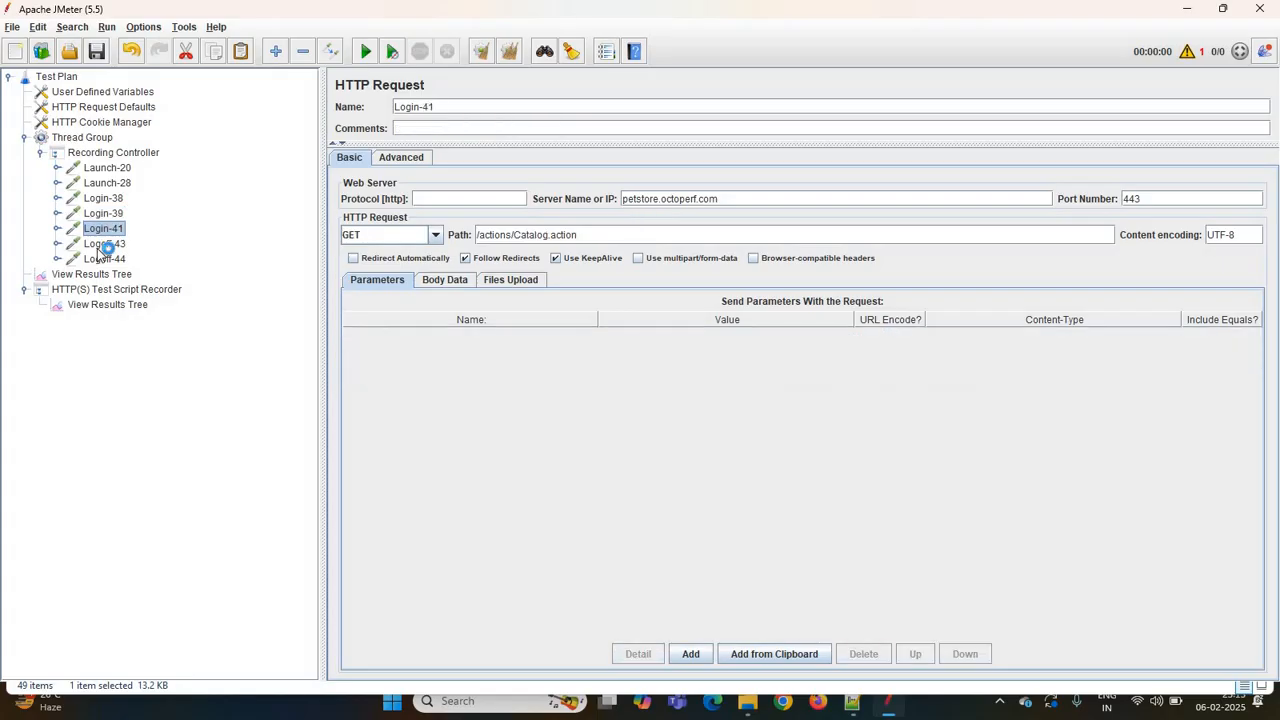
left_click(101, 246)
left_click(101, 260)
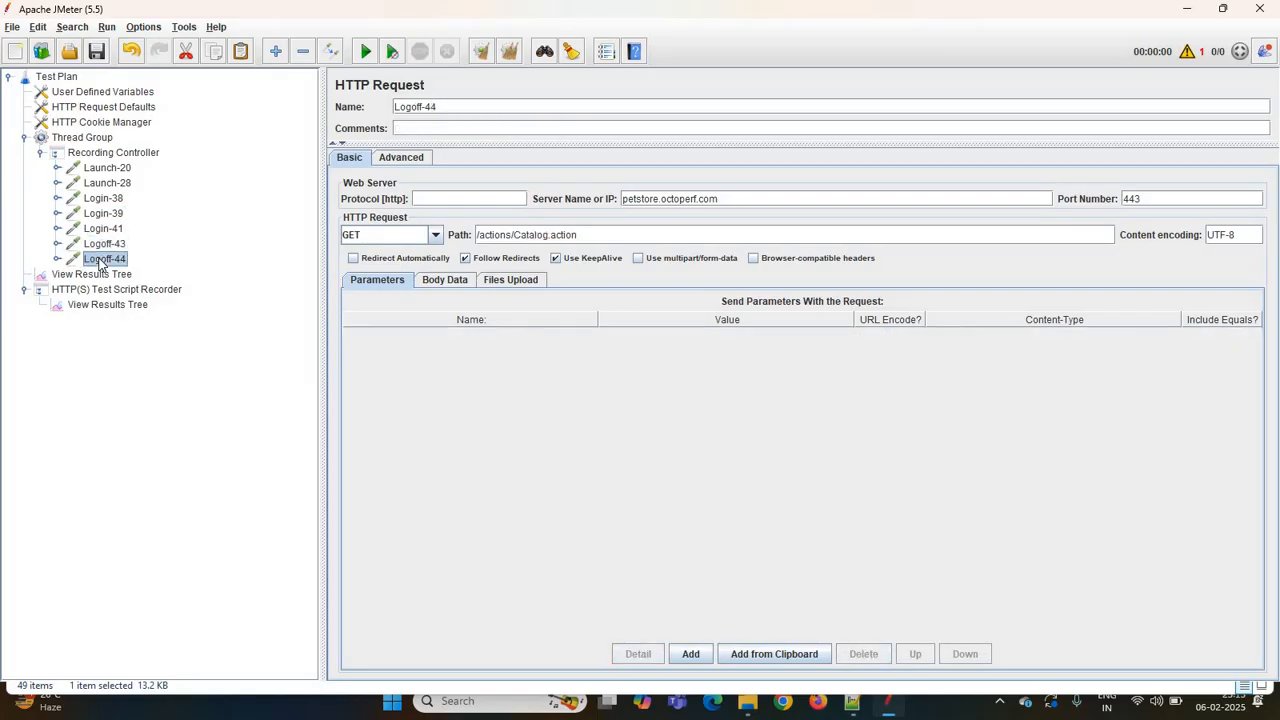
left_click(103, 169)
key("Down")
key("Down")
key("Down")
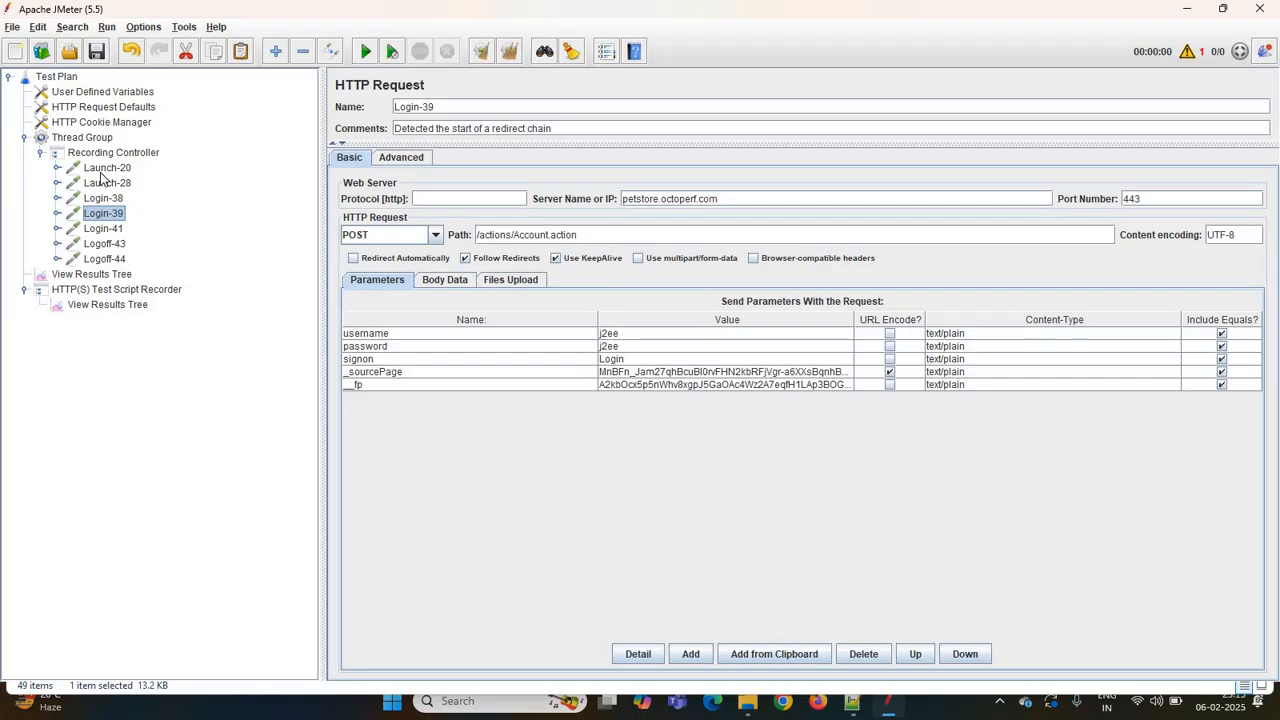
key("Down")
key("Down")
key("Down")
key("Down")
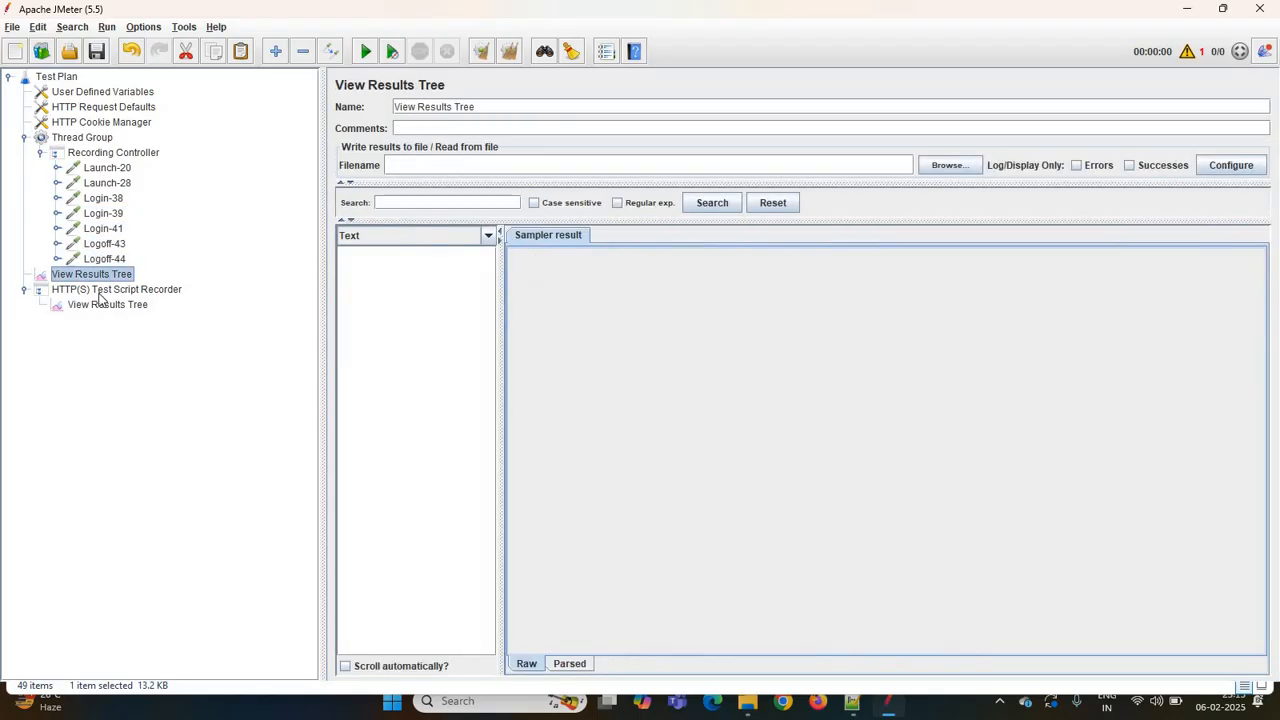
- Examine the Launch-20, Launch-28 and Login-38 samplers, highlighting the jsessionid value in Login-38's path
left_click(107, 170)
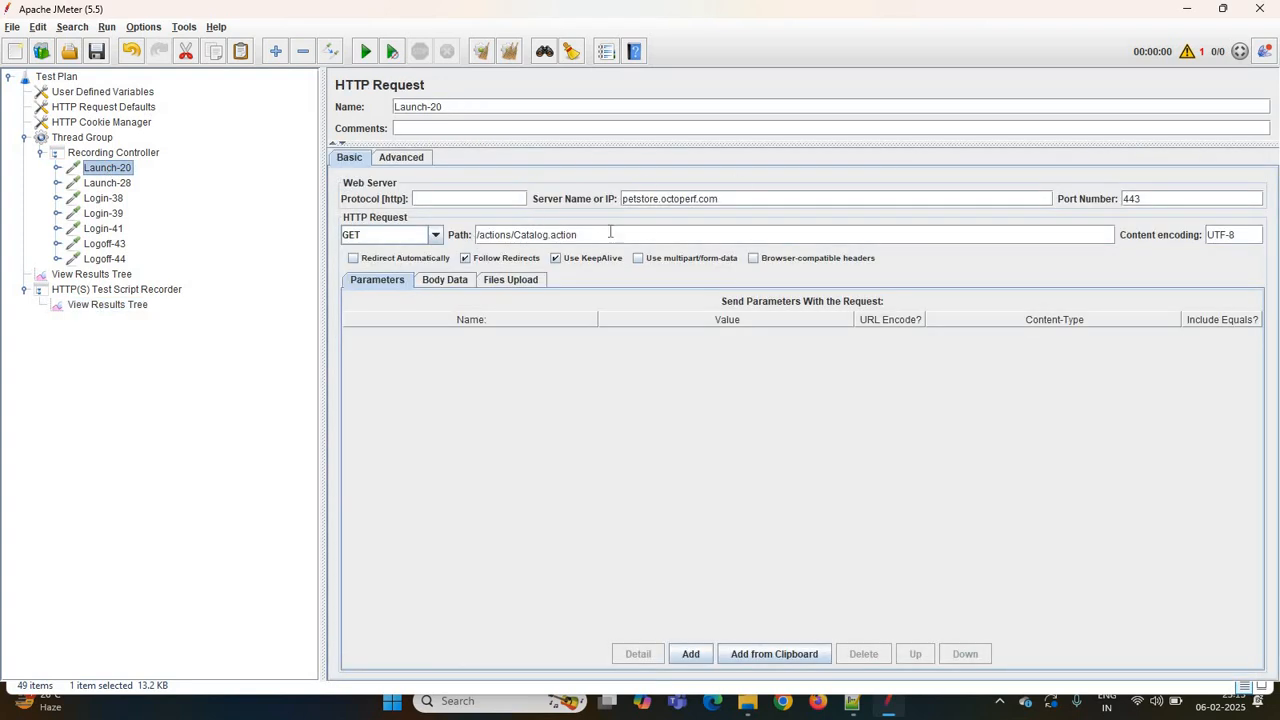
left_click(105, 184)
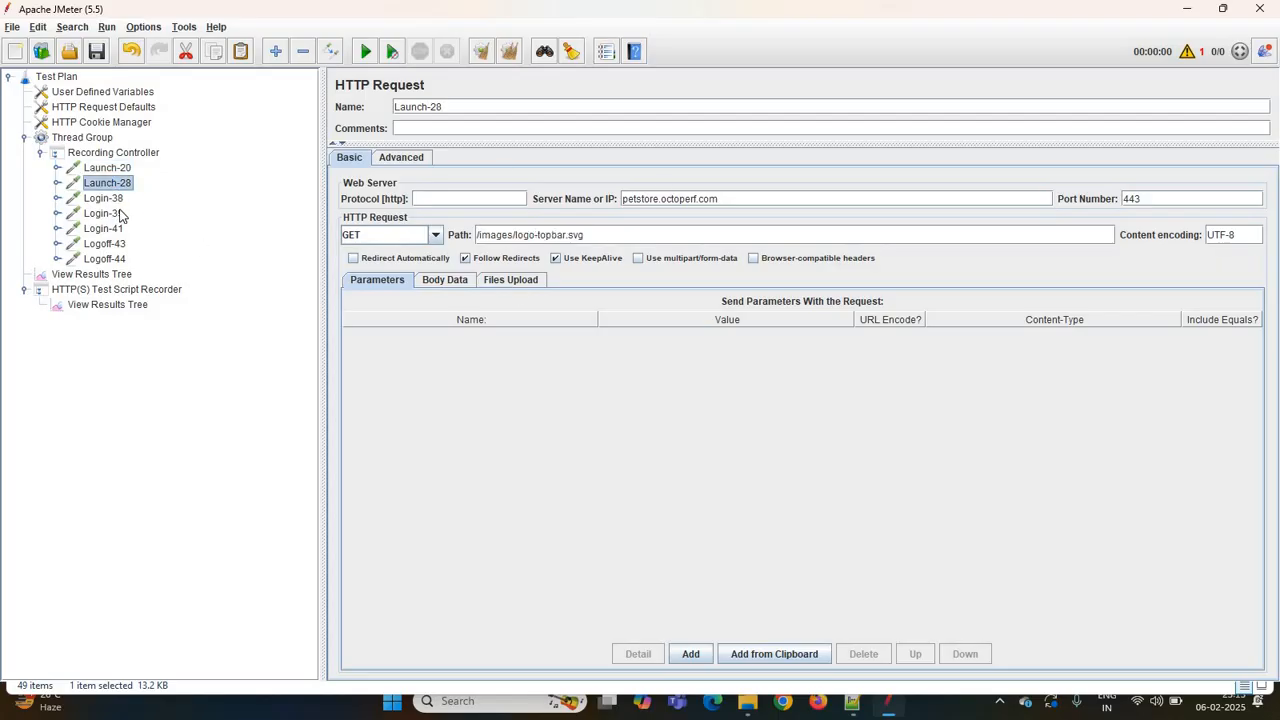
left_click(110, 199)
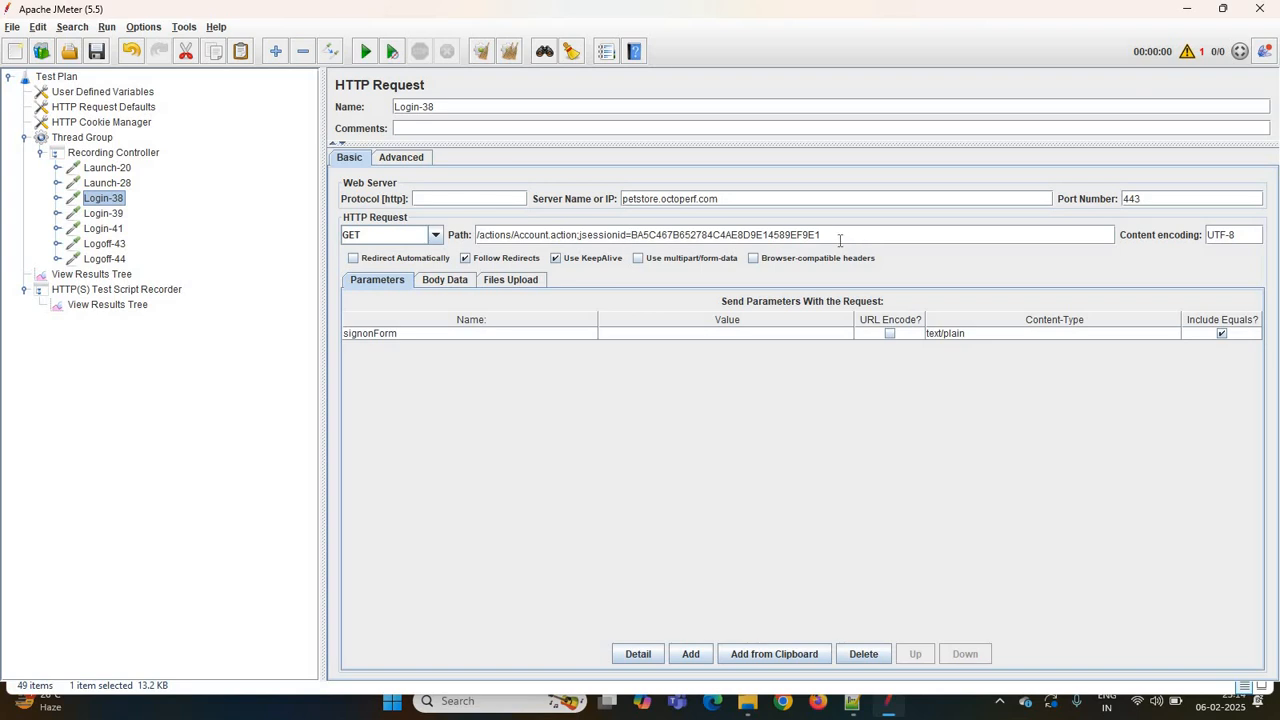
left_click_drag(838, 236, 631, 236)
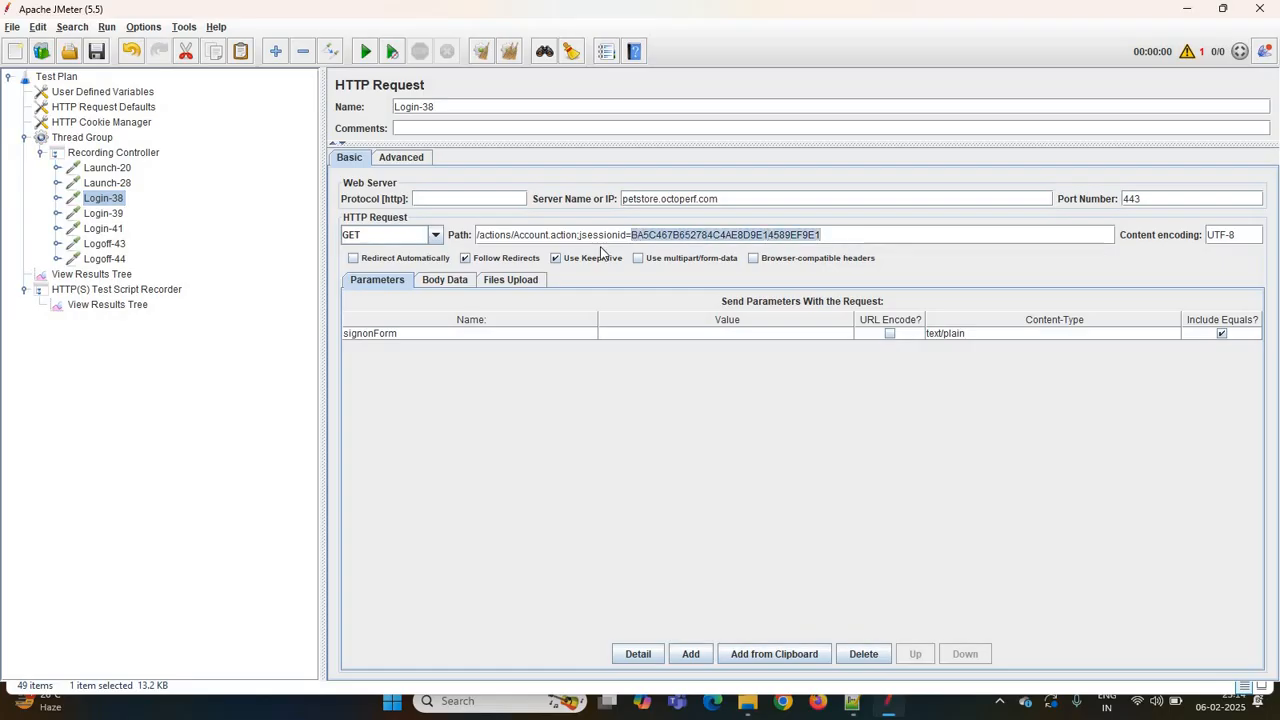
left_click(822, 234)
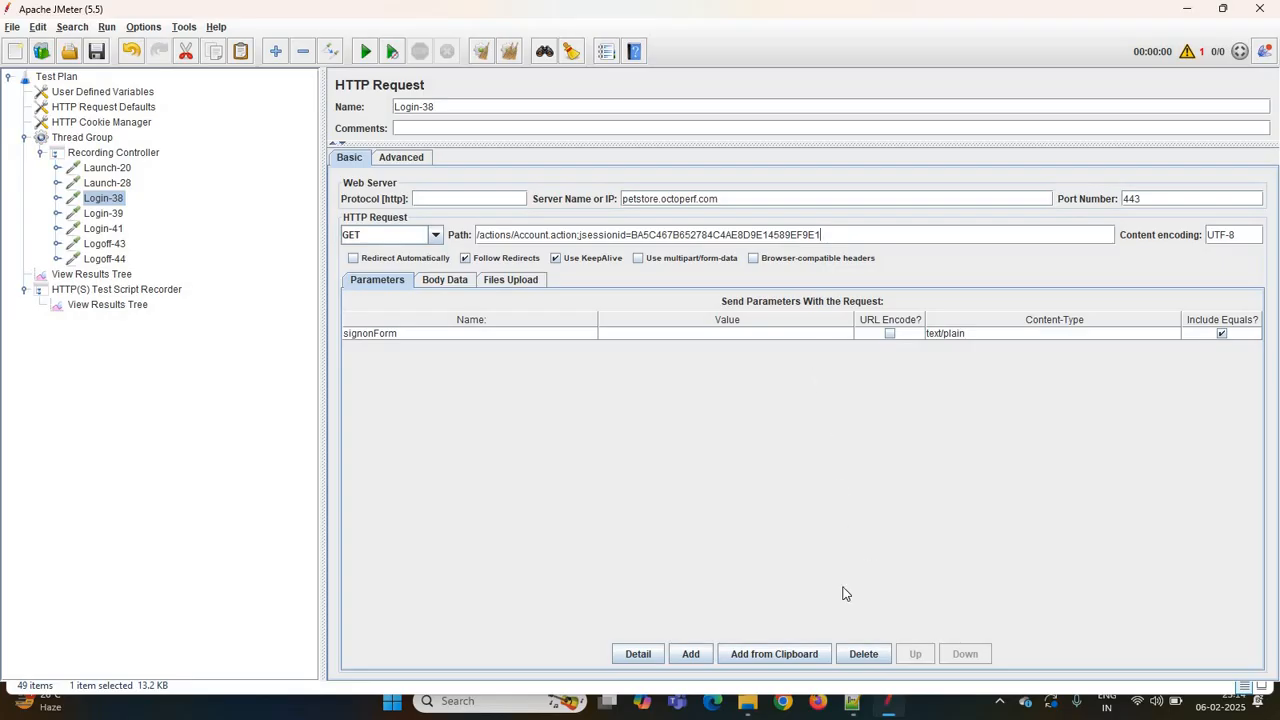
- Launch a second JMeter instance from ApacheJMeter.jar in the bin folder
left_click(748, 702)
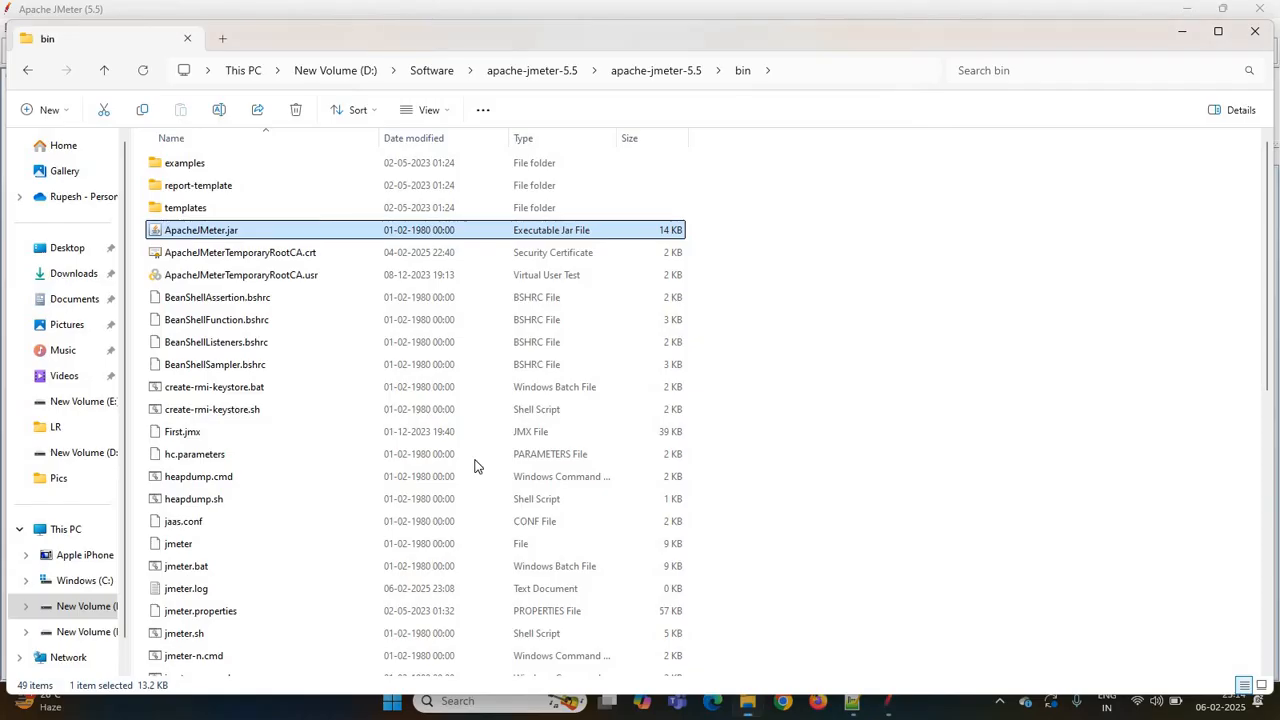
double_click(217, 236)
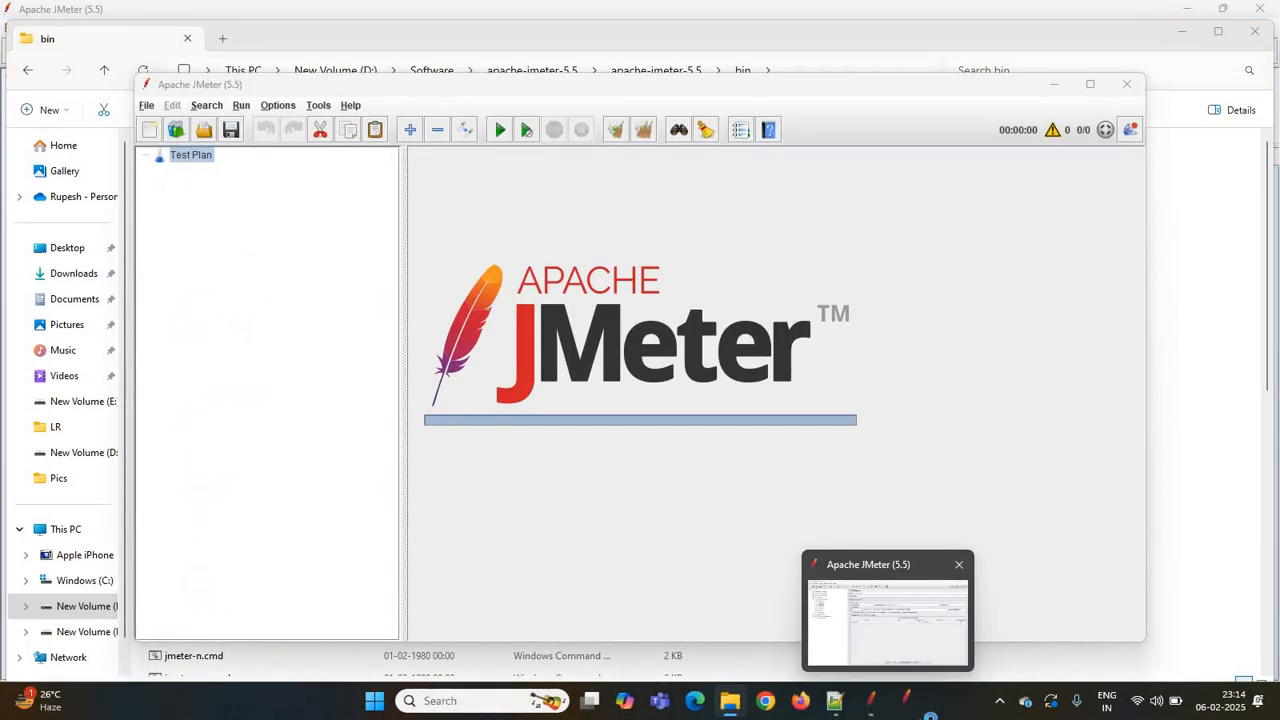
left_click(917, 712)
left_click(913, 712)
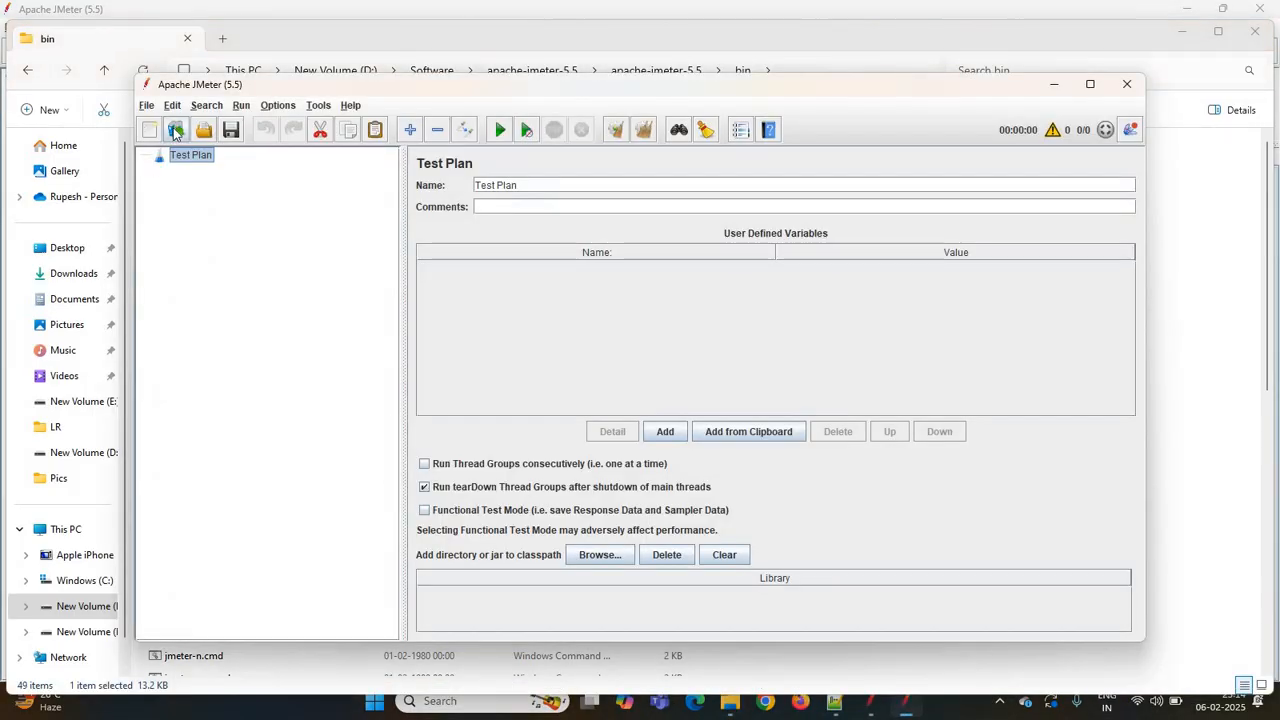
- Create a new test plan from the Recording template, keeping its default parameters
left_click(175, 131)
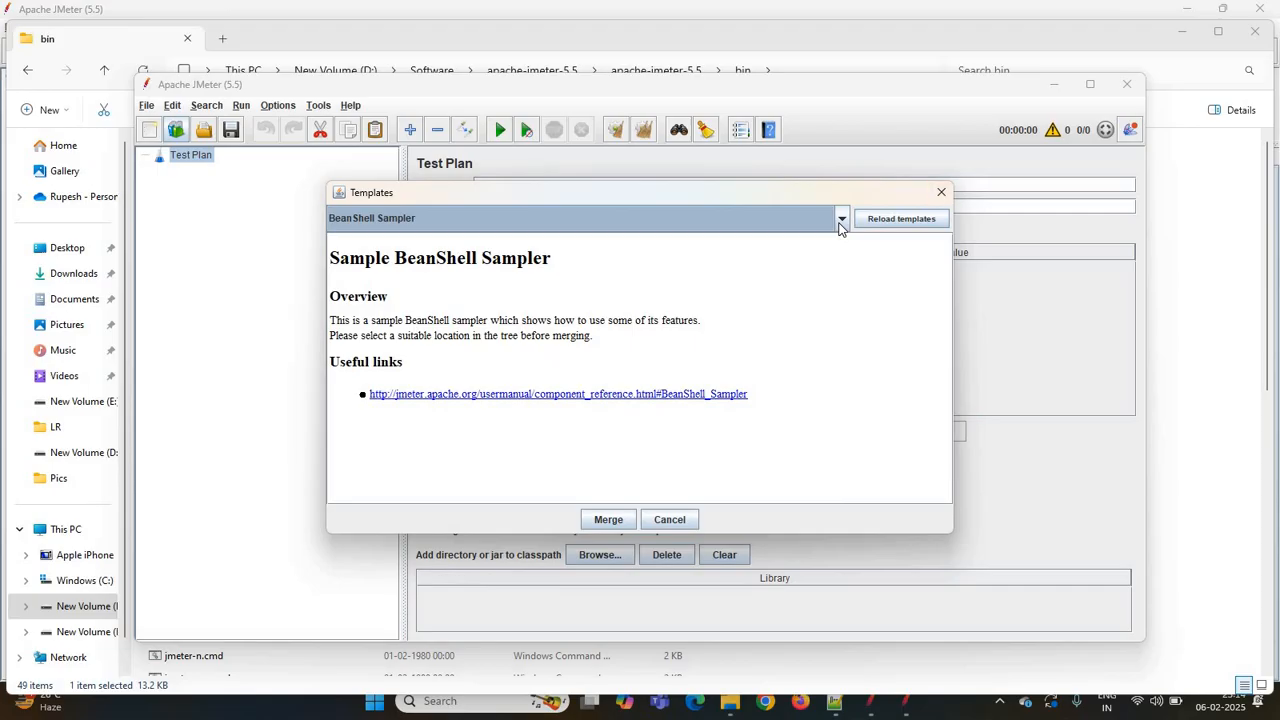
left_click(841, 220)
scroll(551, 306, "down", 2)
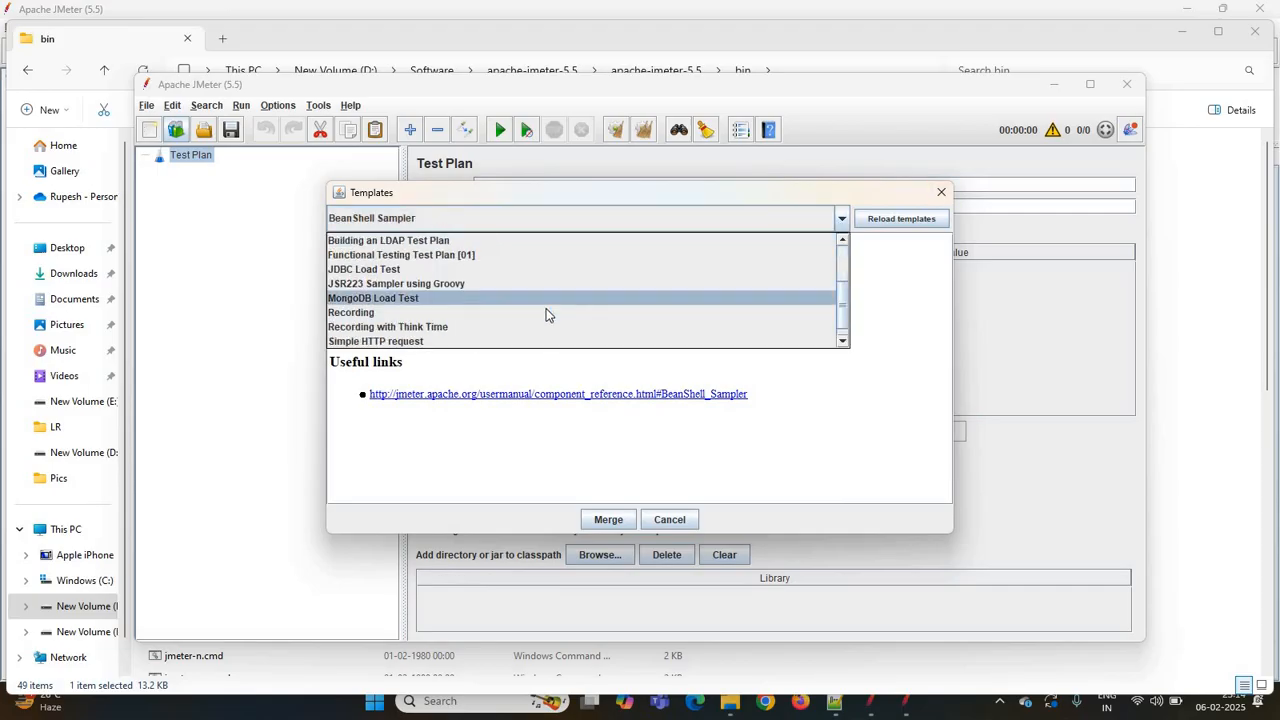
left_click(549, 313)
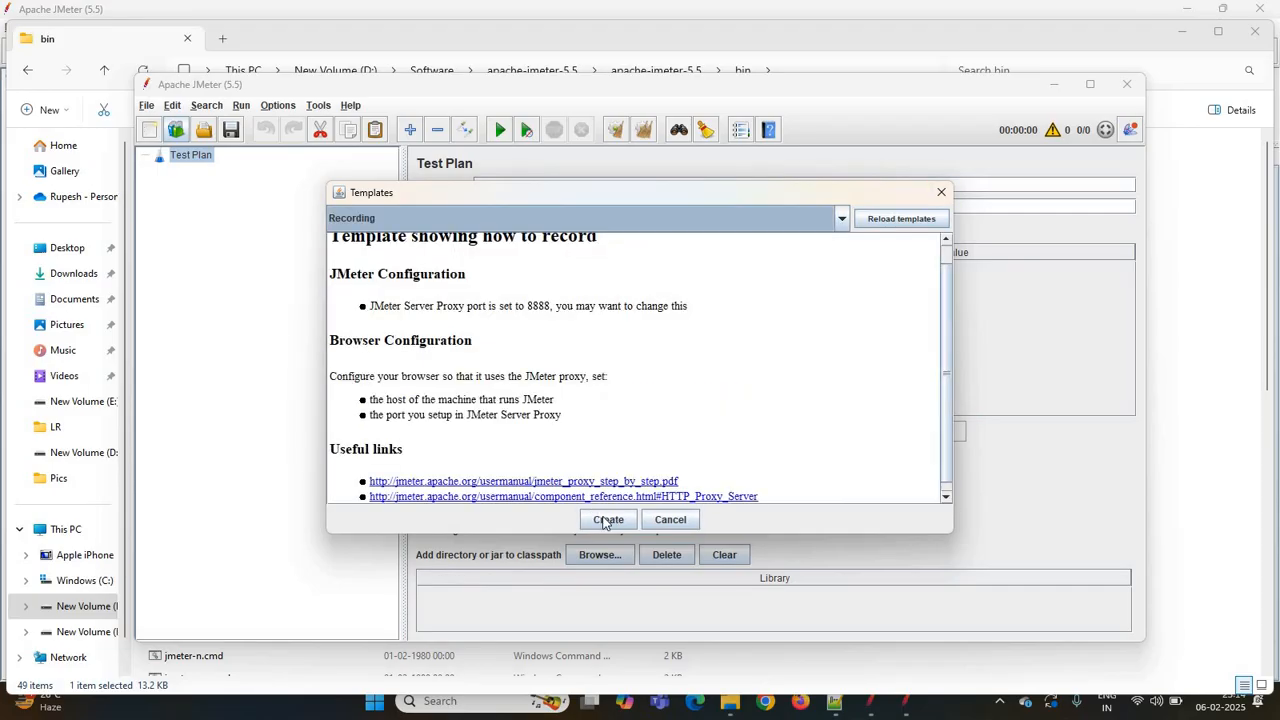
left_click(604, 522)
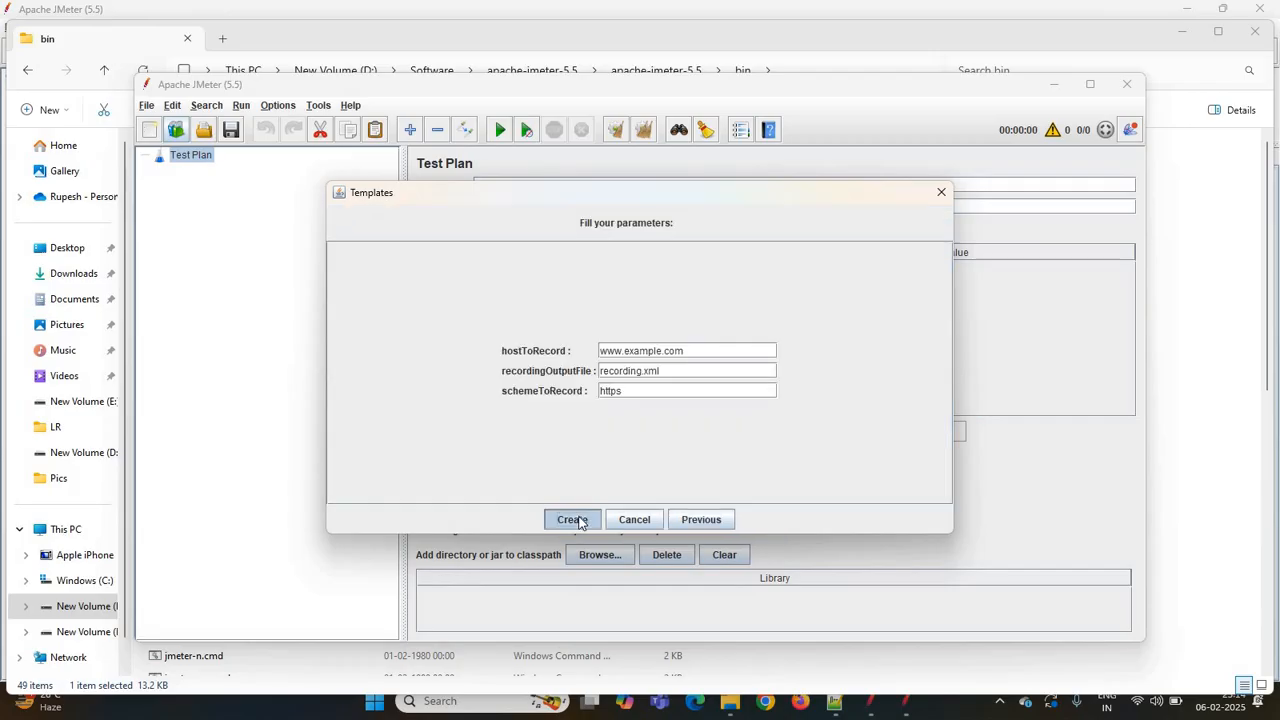
left_click(578, 520)
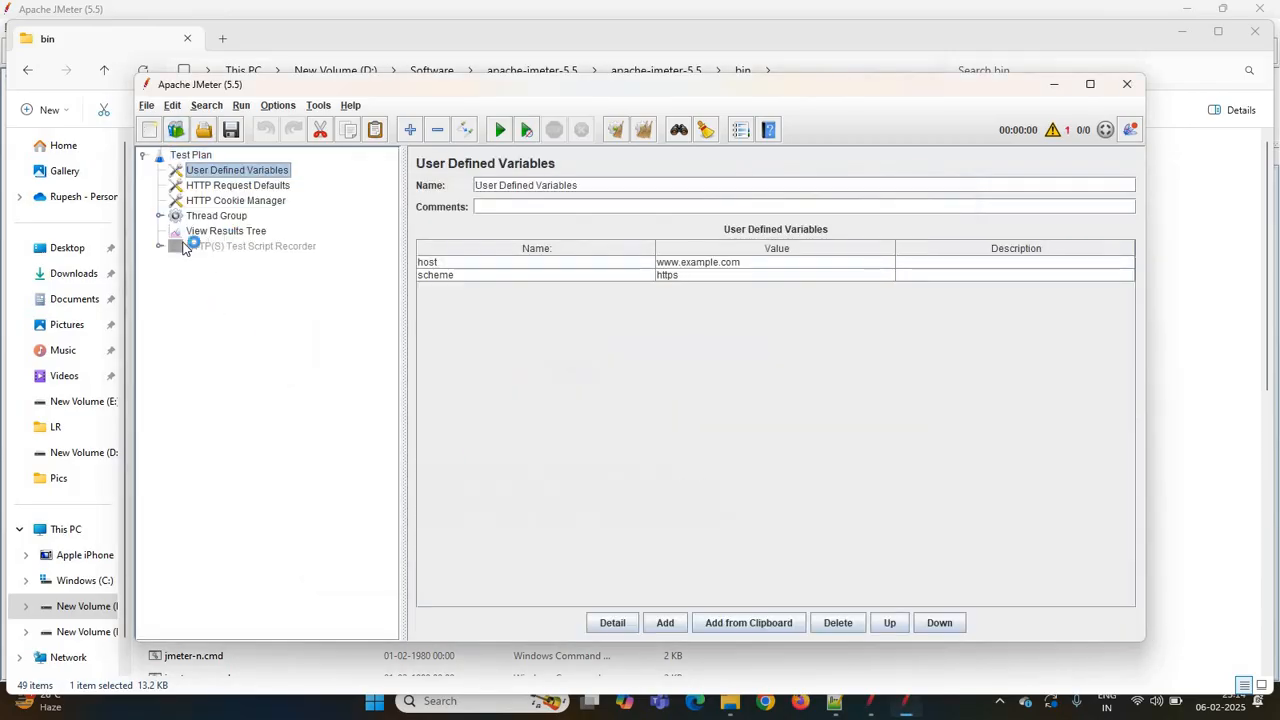
- Set the HTTP(S) Test Script Recorder's port to 8080
left_click(158, 216)
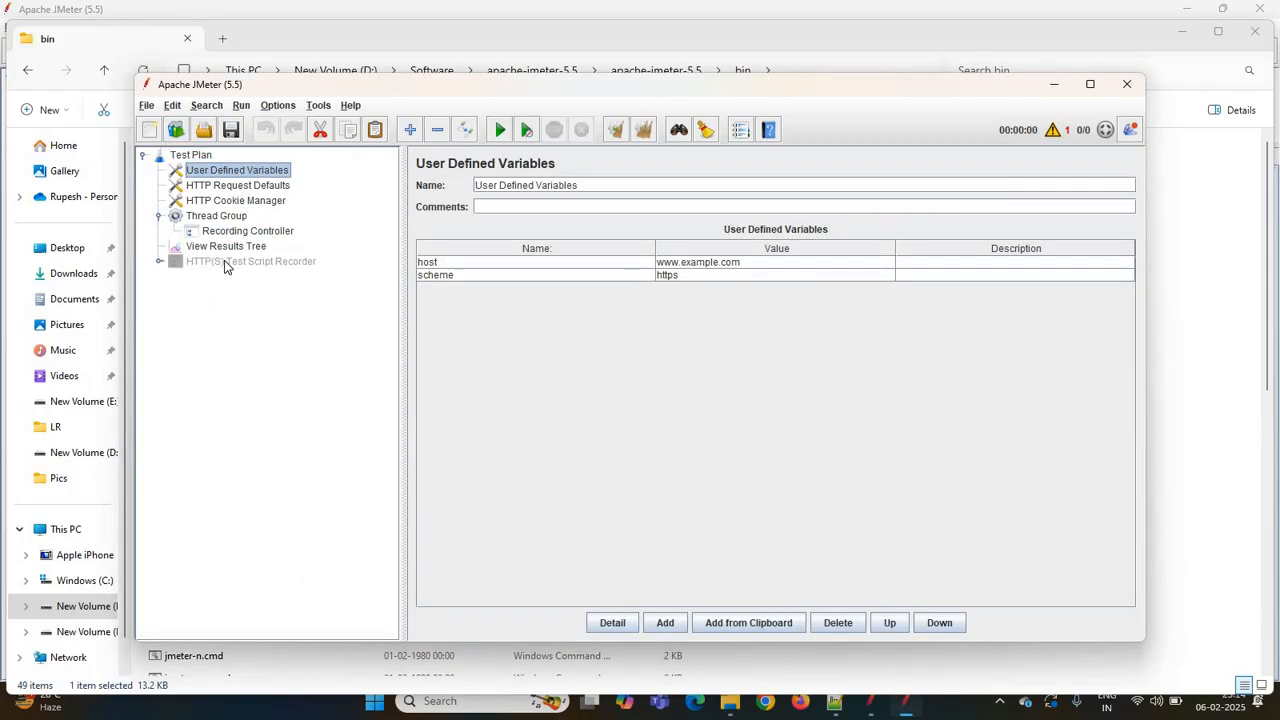
left_click(225, 262)
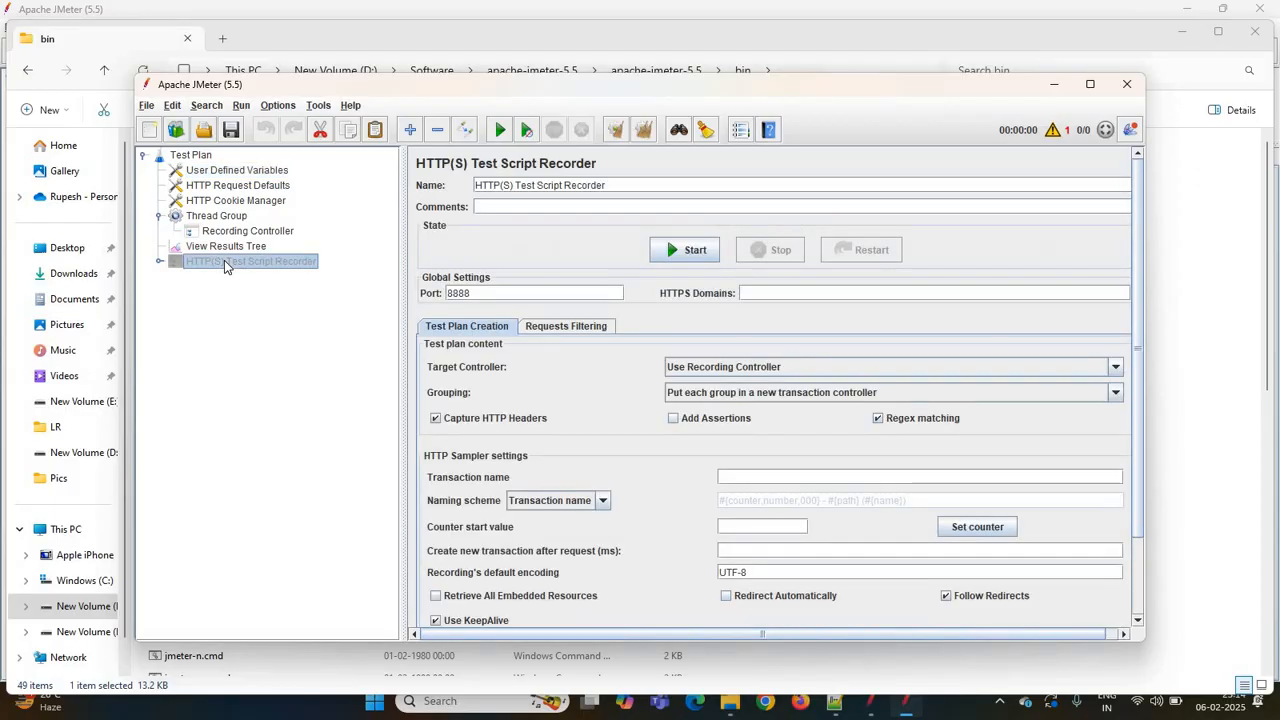
left_click(159, 263)
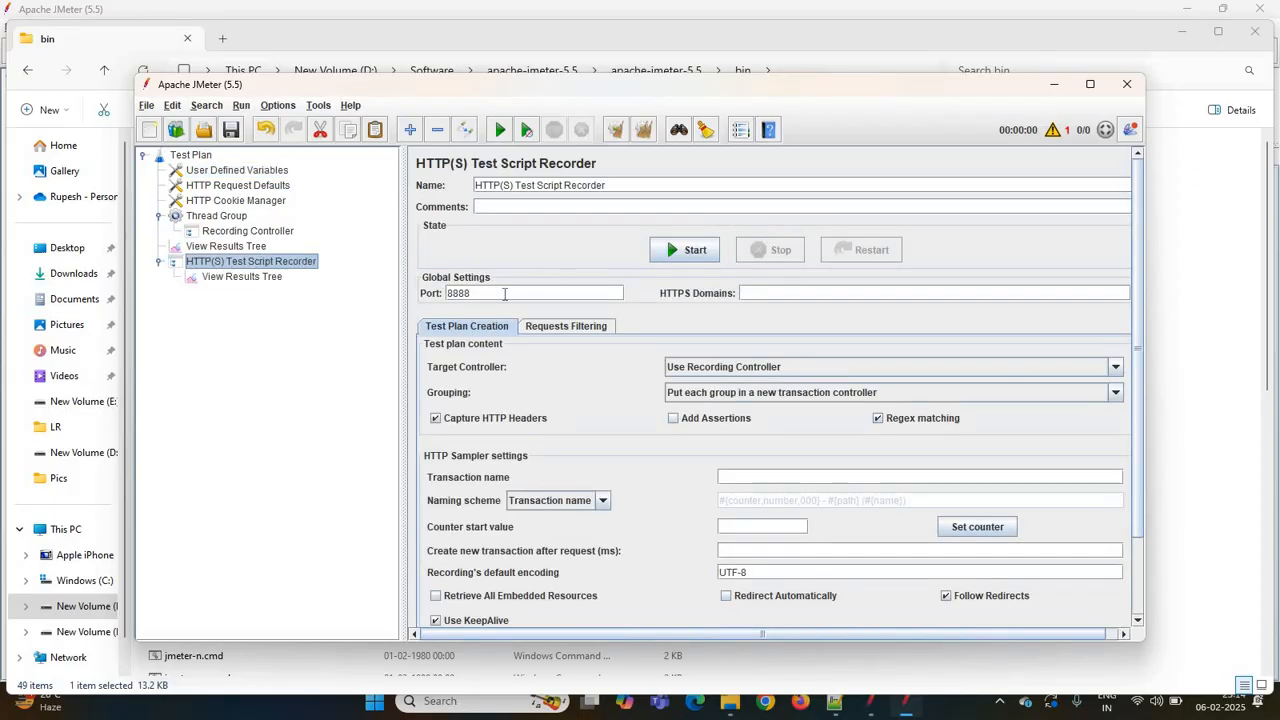
left_click(504, 294)
key("BackSpace")
key("BackSpace")
key("BackSpace")
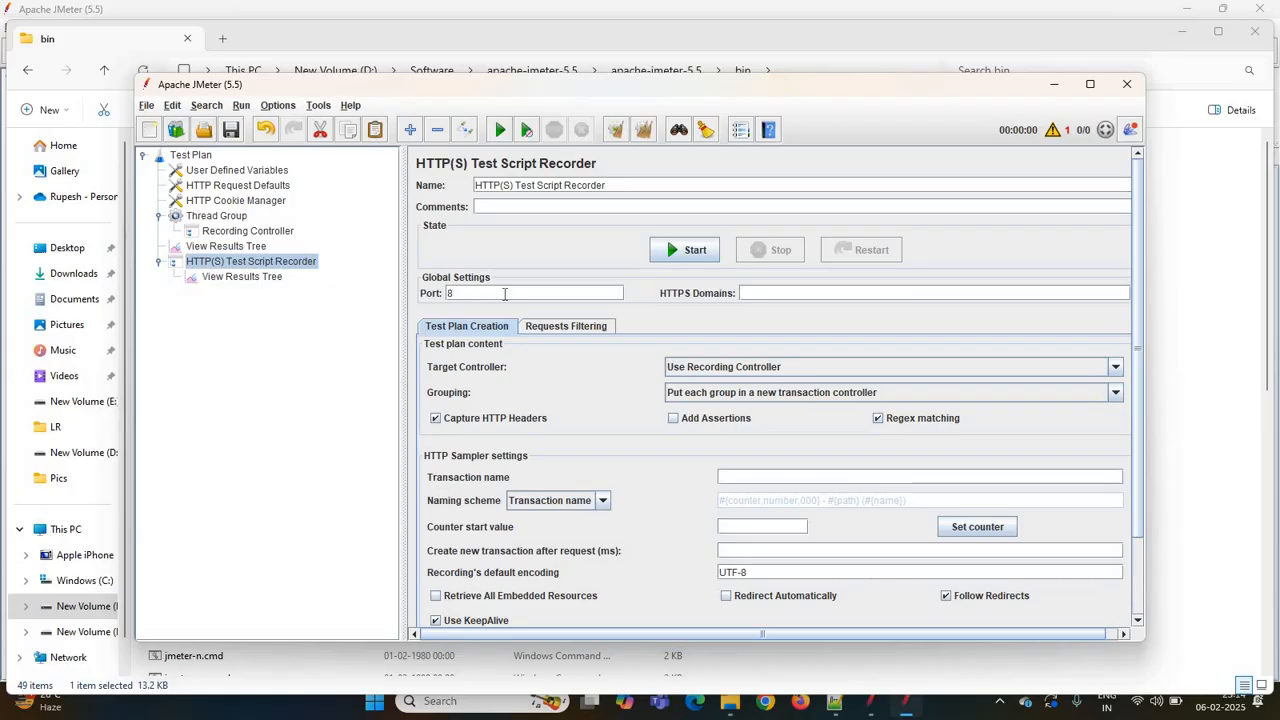
type("080")
left_click(1090, 86)
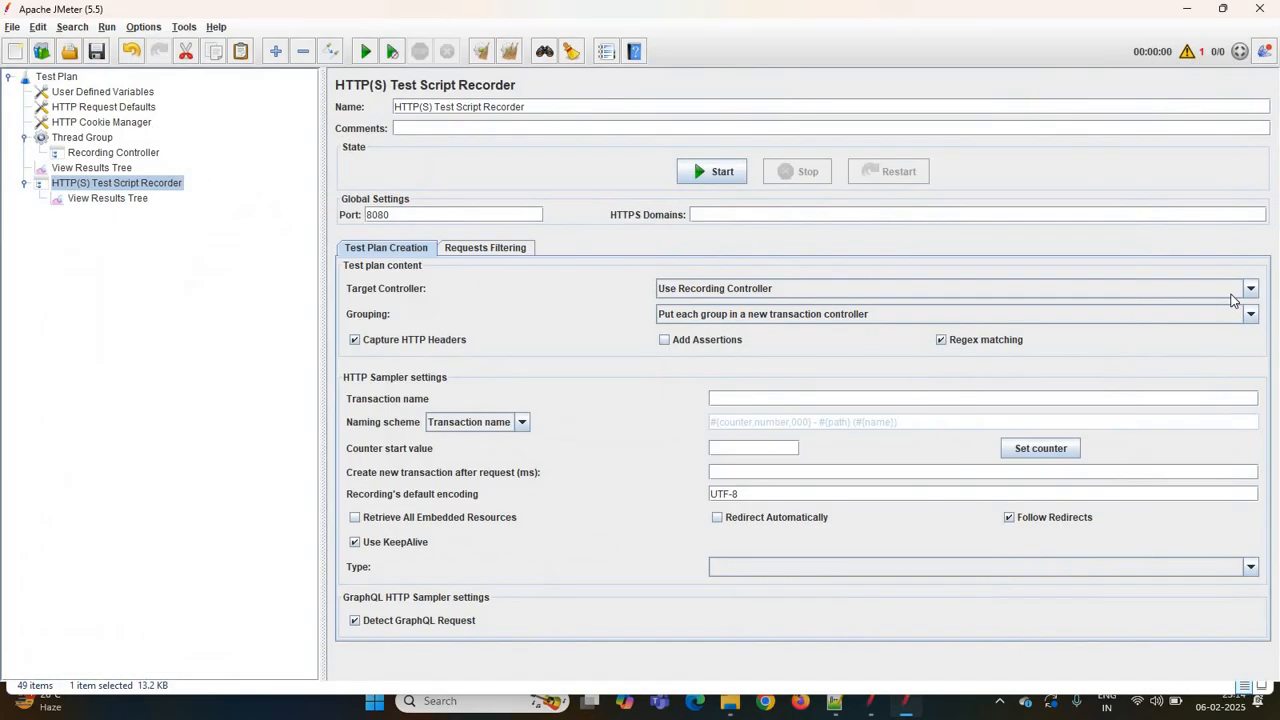
- Configure the recorder to target Thread Group > Recording Controller, not group samplers, and disable regex matching
left_click(1250, 290)
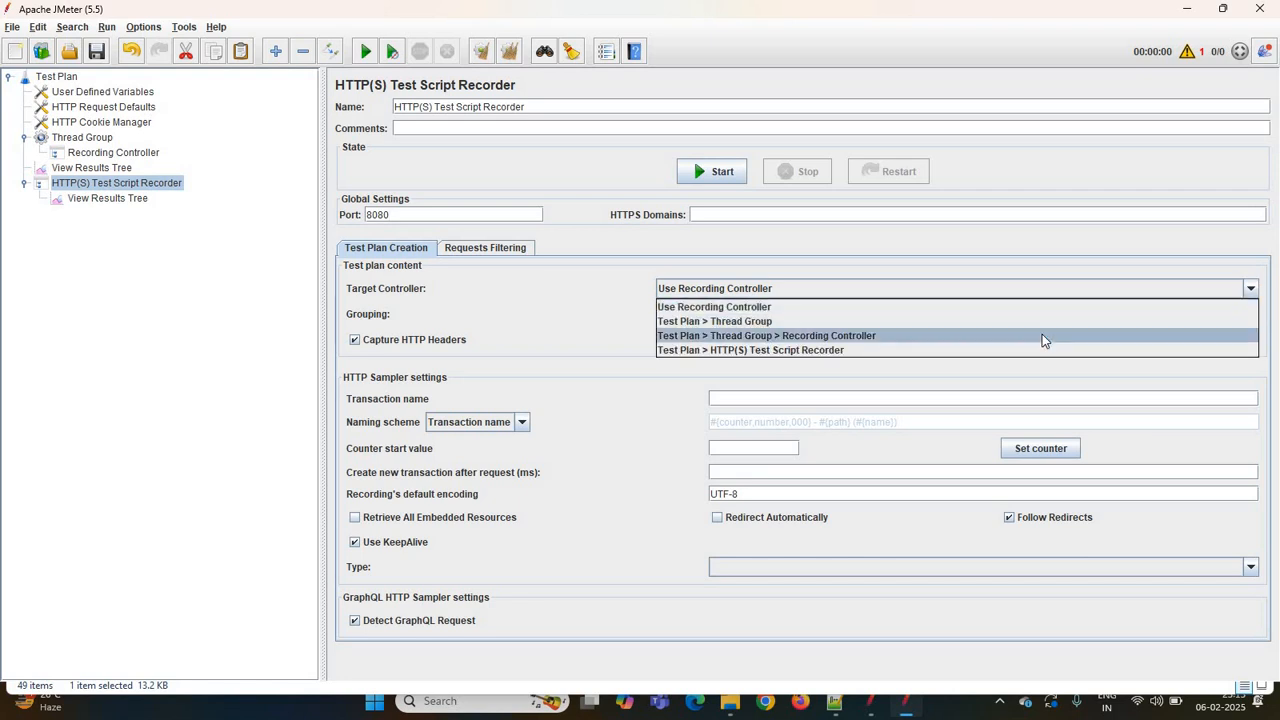
left_click(1185, 335)
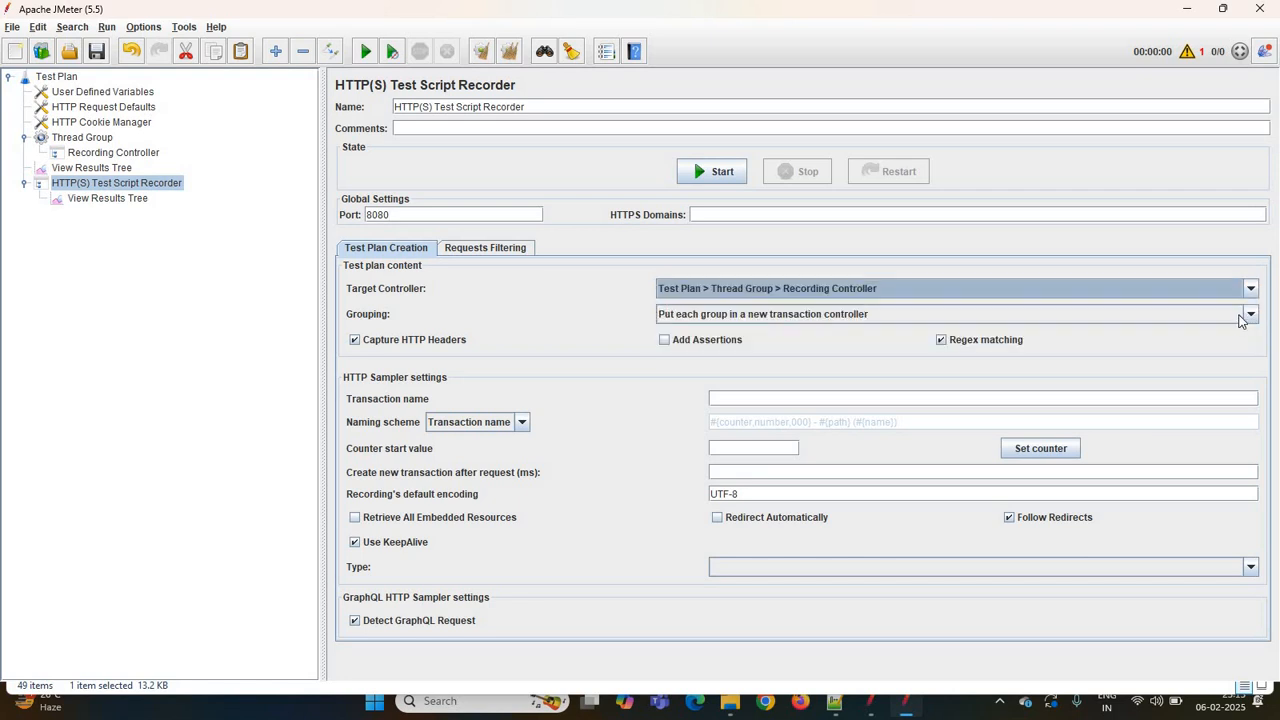
left_click(1016, 318)
left_click(994, 336)
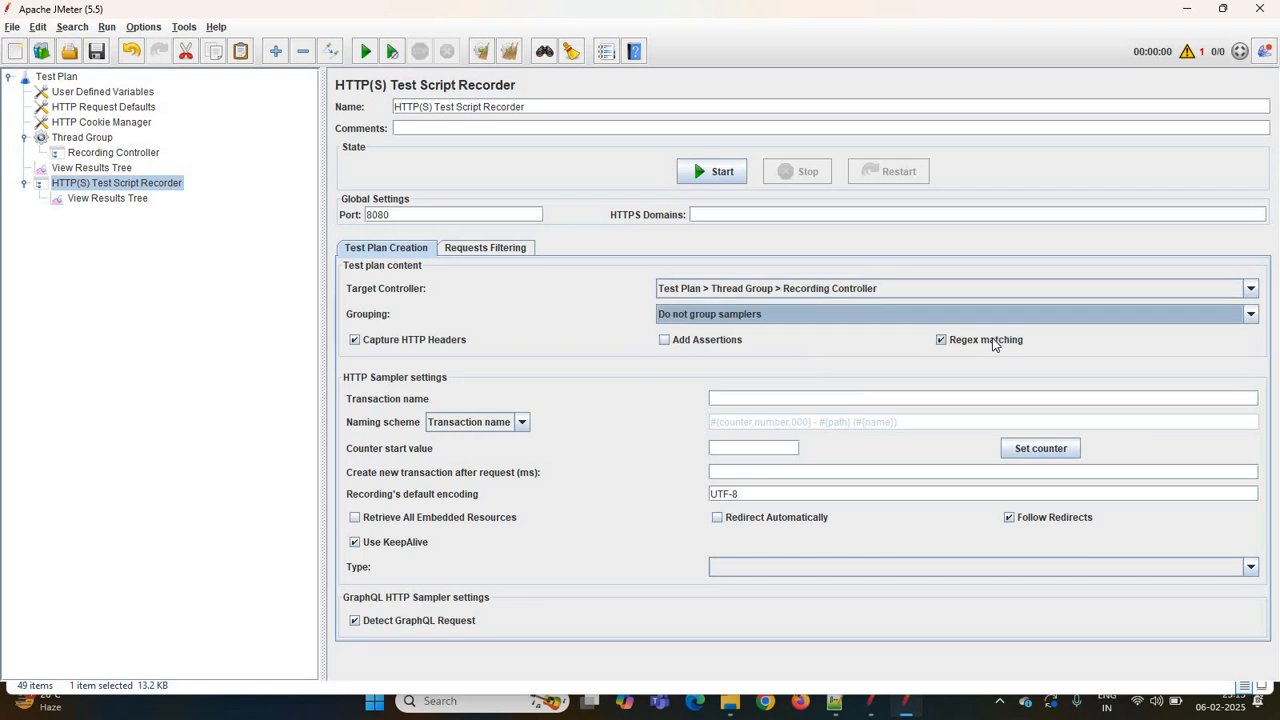
left_click(994, 341)
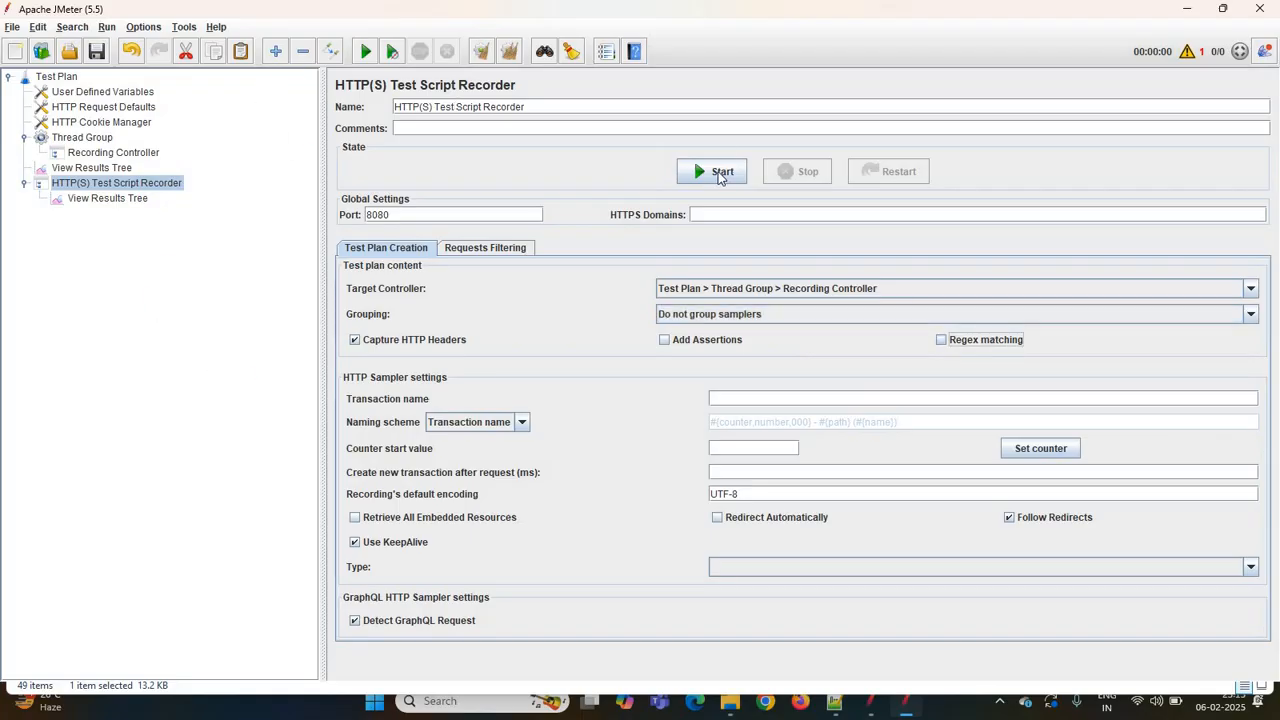
- Start the recorder, dismiss the root CA certificate notice, and set the transaction name to Launch
left_click(720, 174)
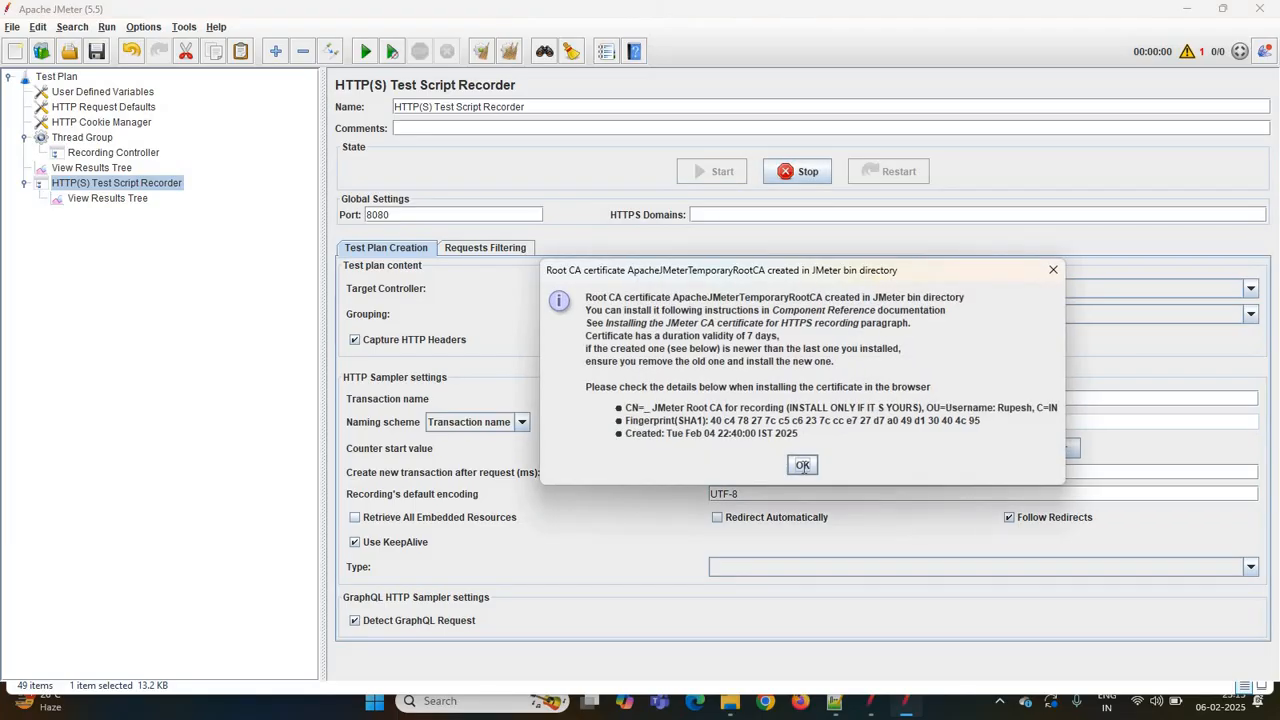
left_click(803, 466)
left_click(351, 62)
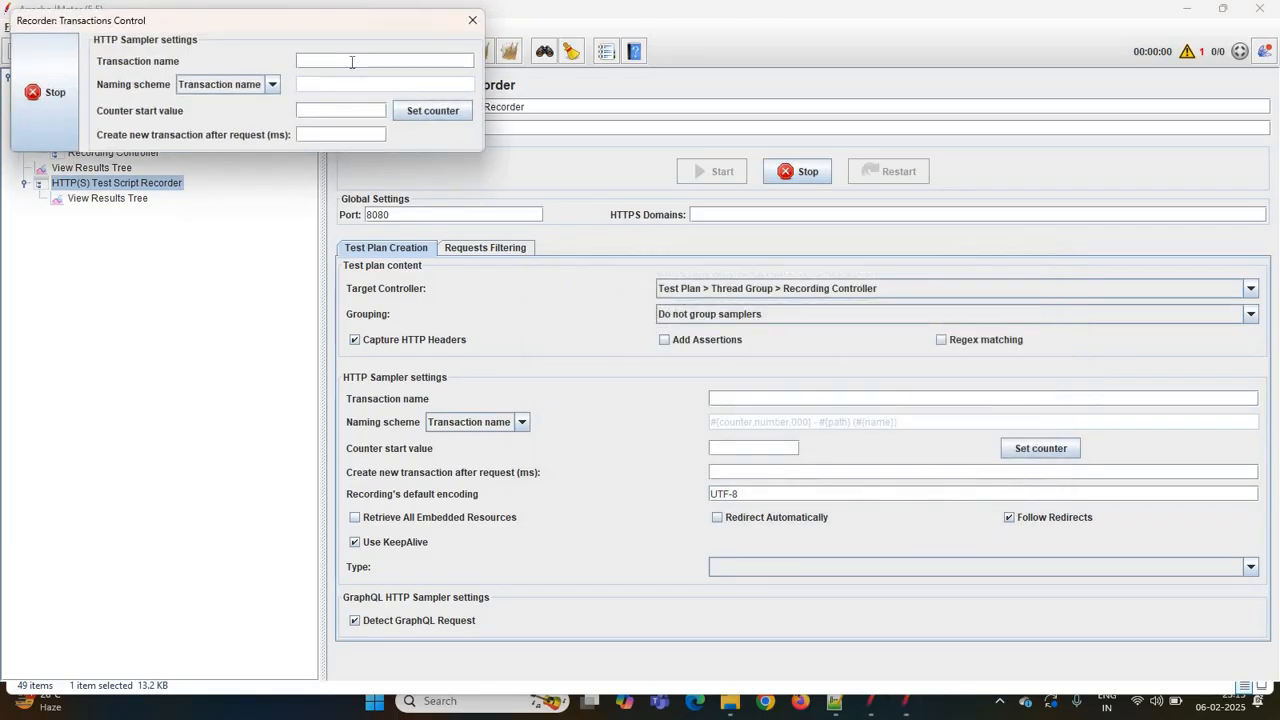
type("Launch")
right_click(805, 707)
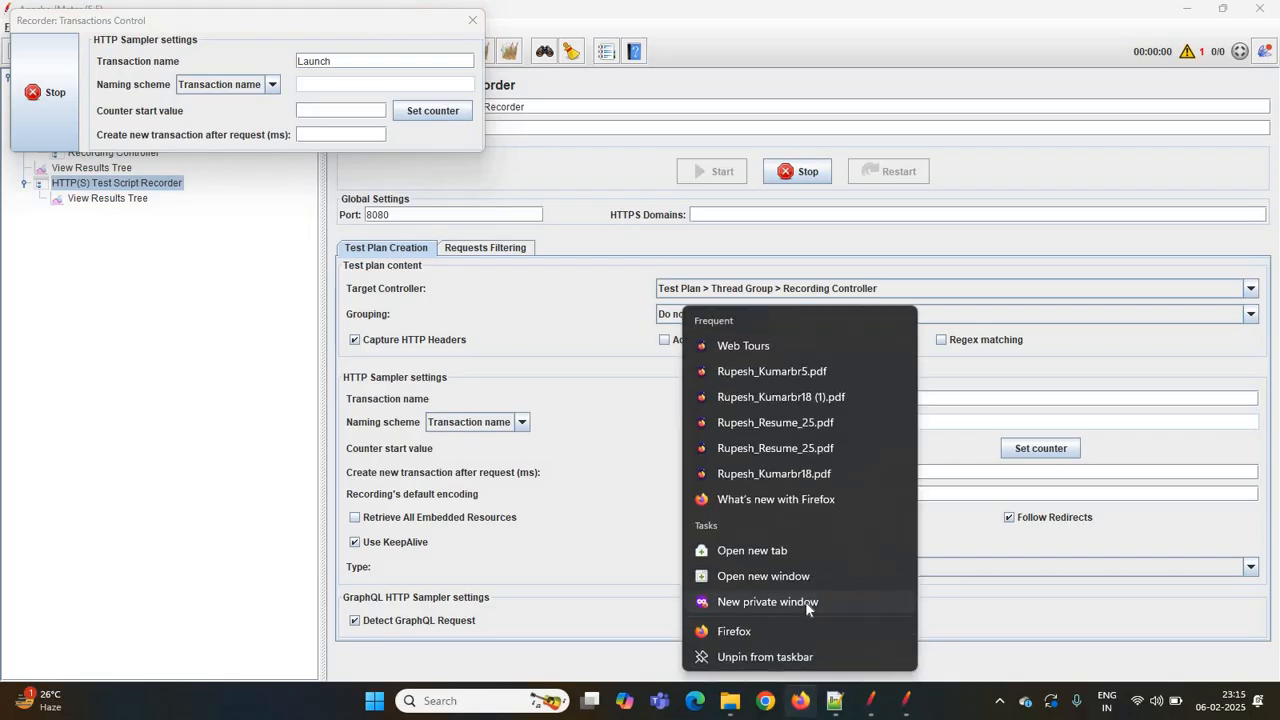
left_click(805, 601)
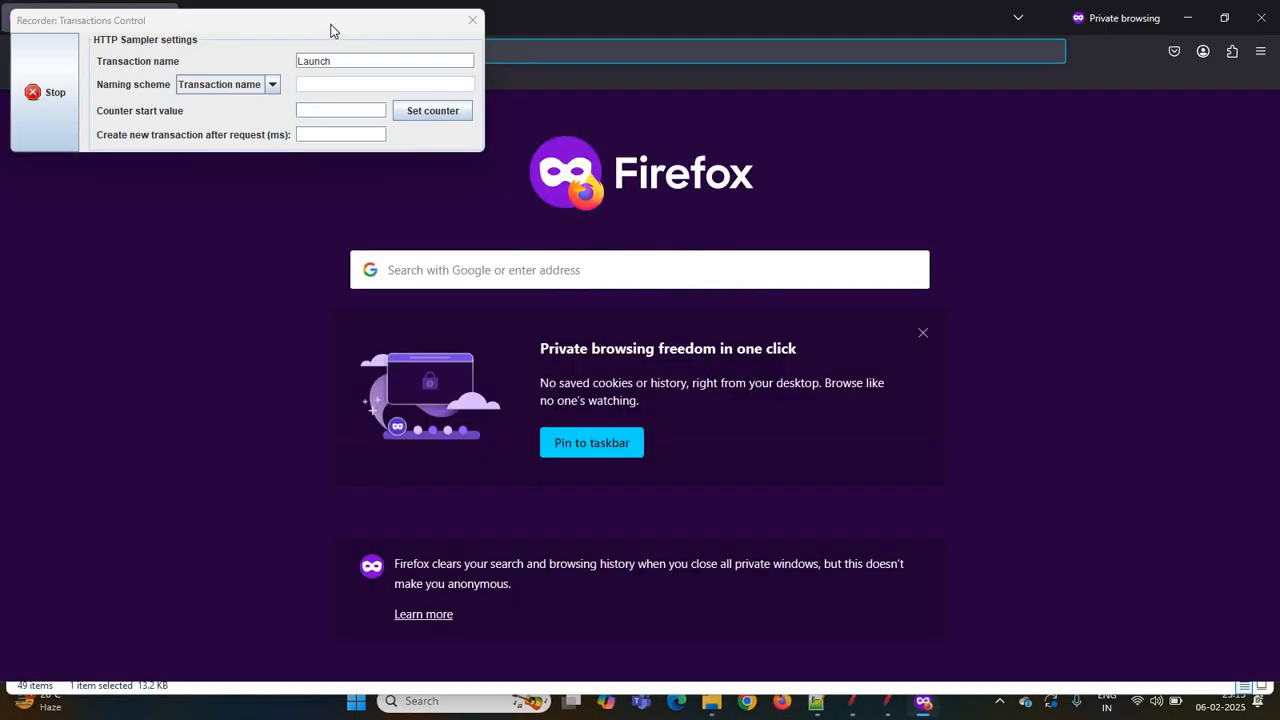
left_click_drag(331, 24, 201, 205)
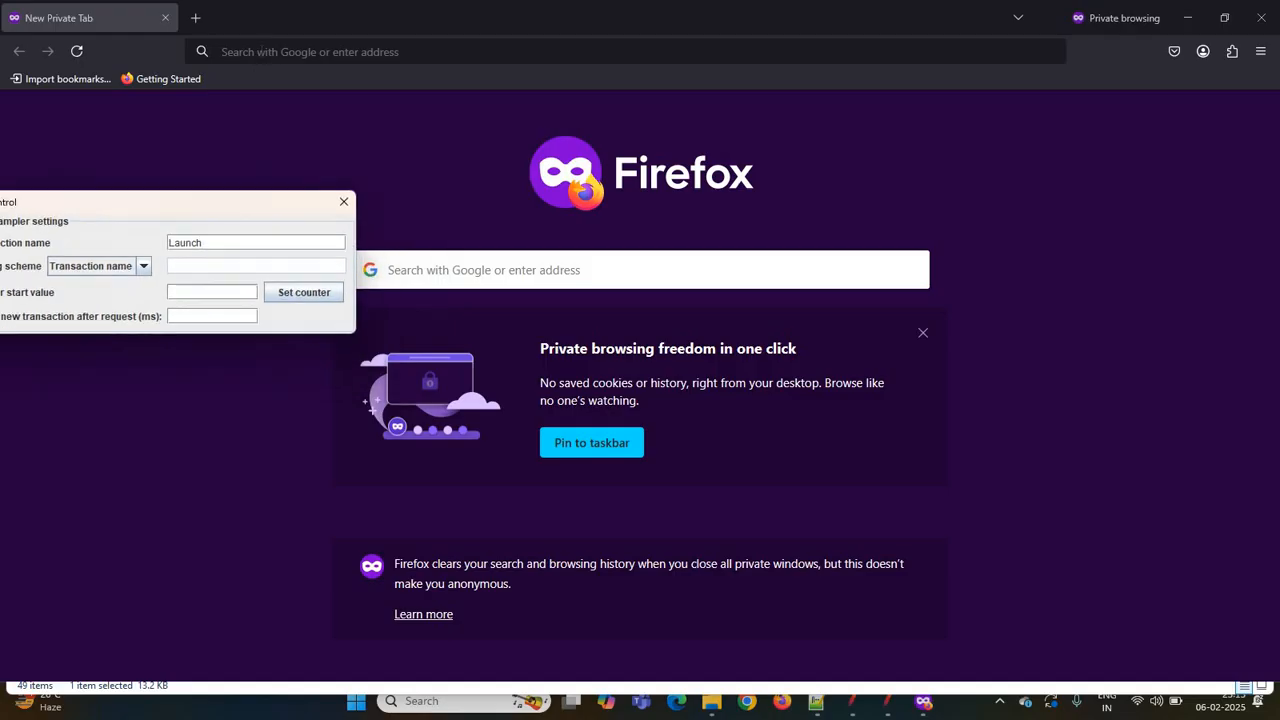
left_click(258, 51)
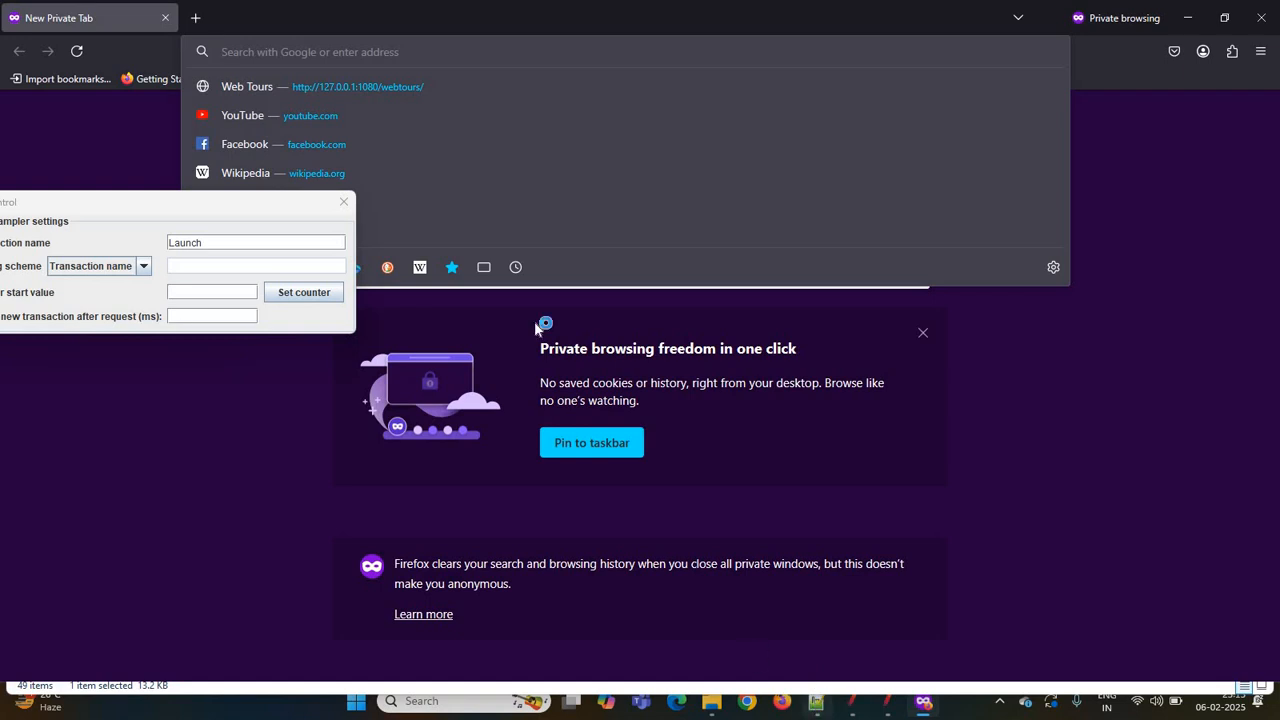
left_click(815, 706)
left_click_drag(588, 170, 257, 173)
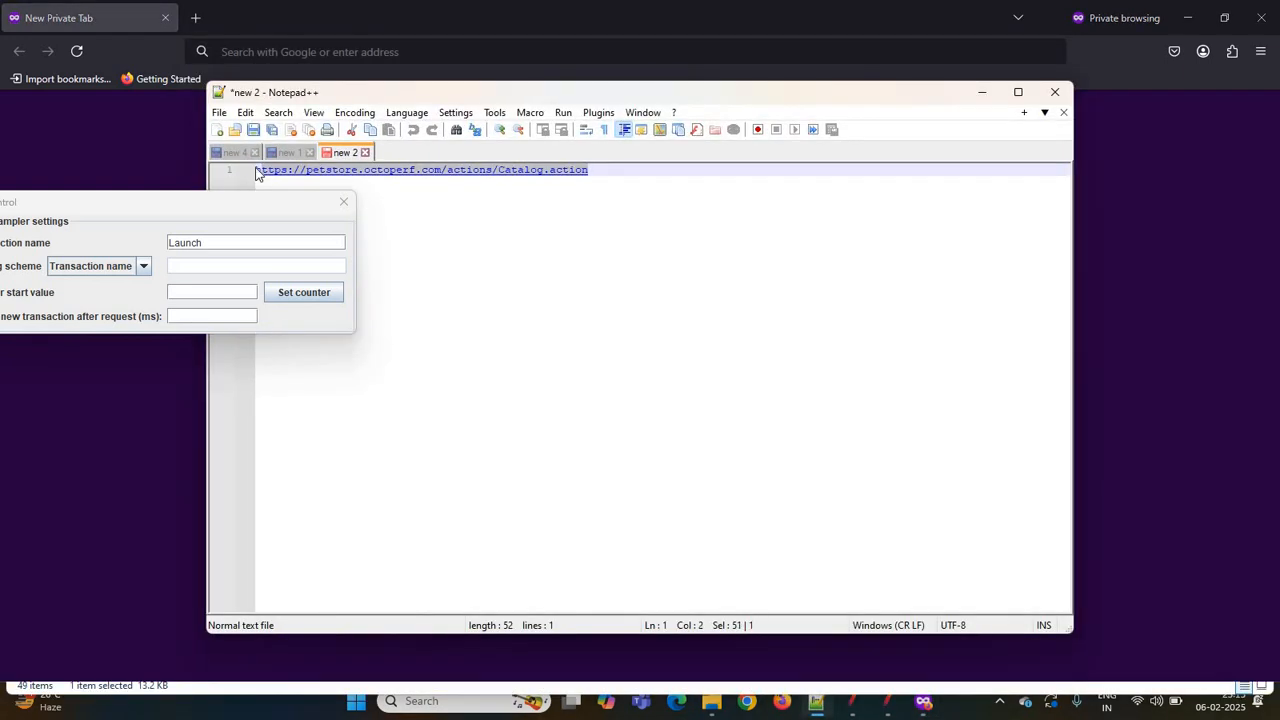
left_click(252, 55)
type("https://petstore.octoperf.com/actions/Catalog.action")
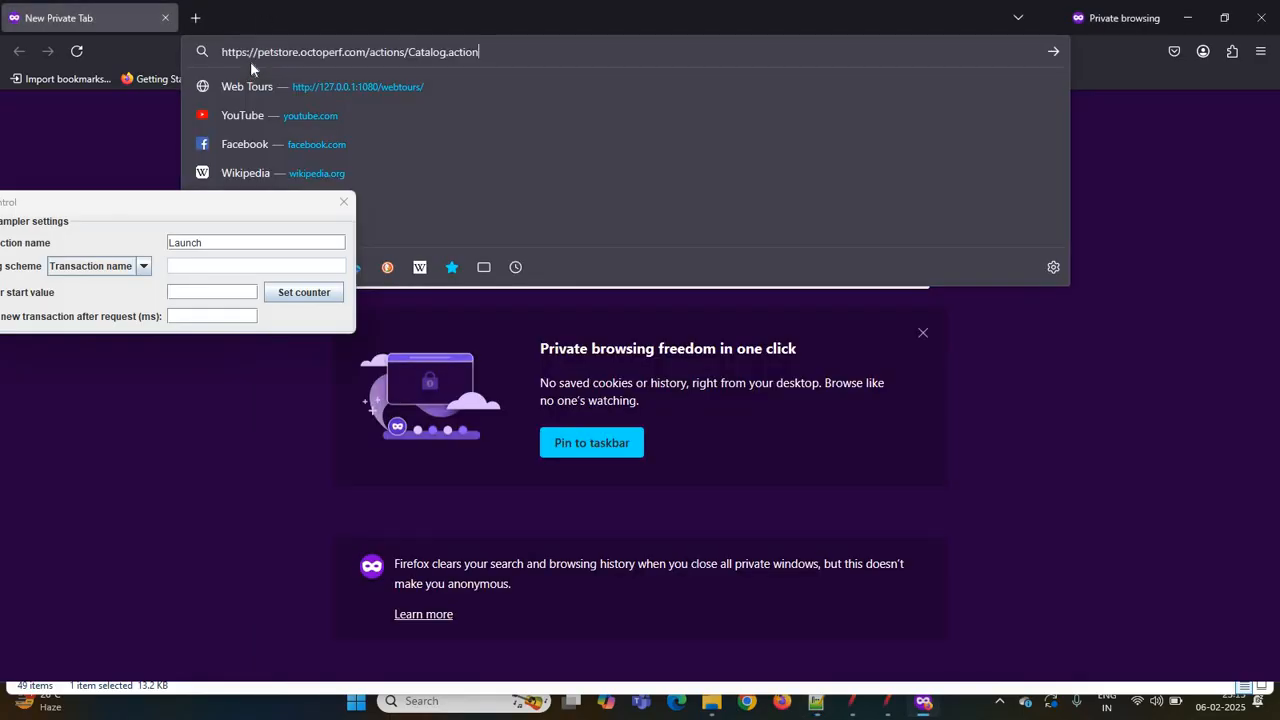
key("Return")
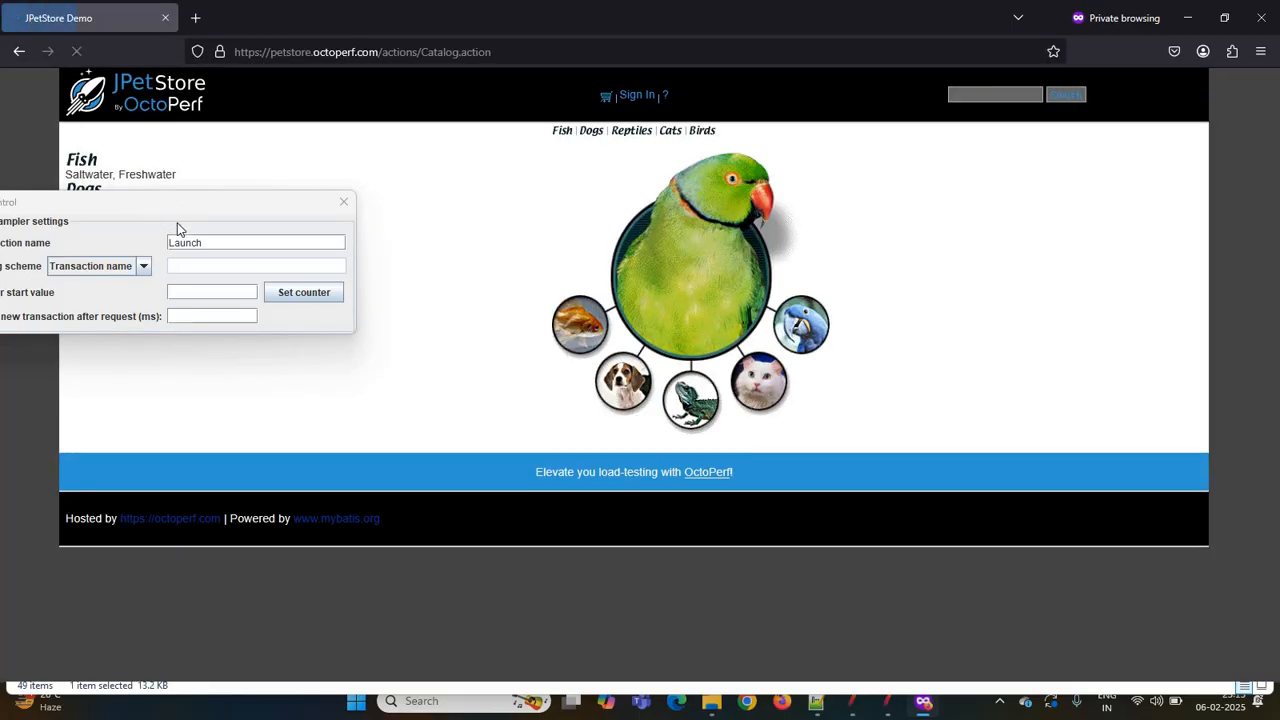
- Set the recorder's transaction name to login and open JPetStore's Sign In page
left_click_drag(159, 207, 321, 296)
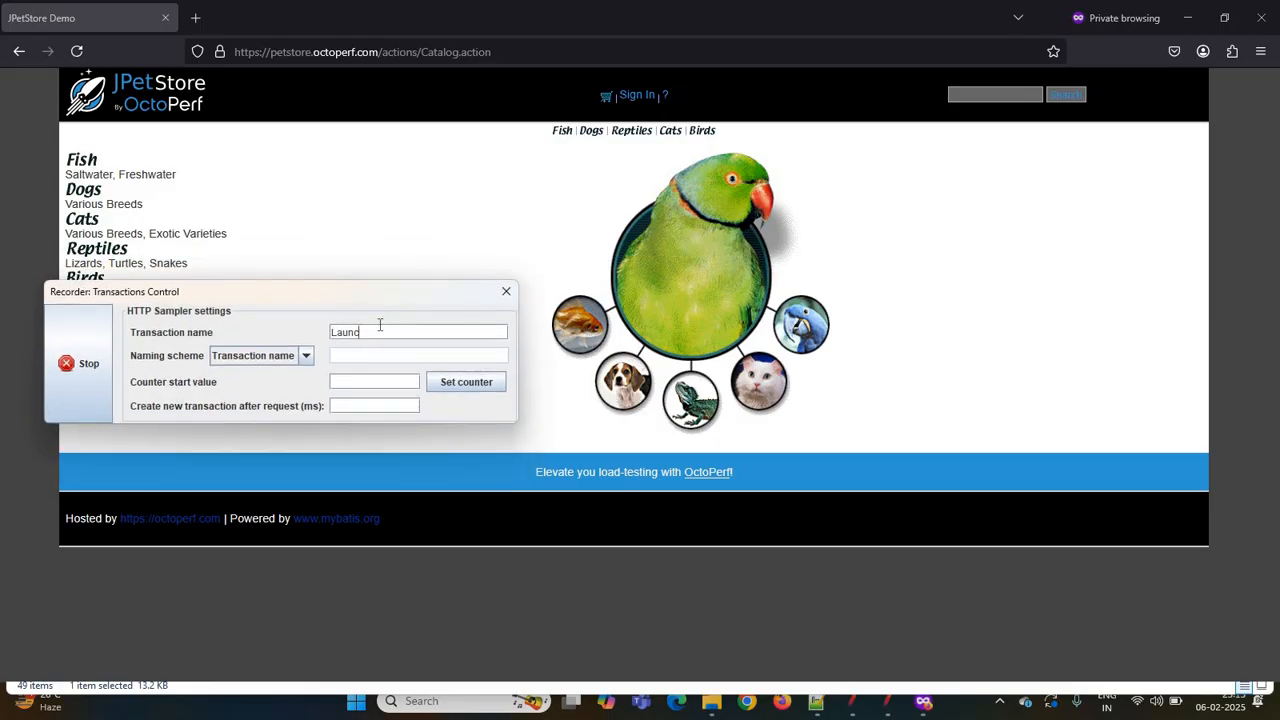
key("BackSpace")
key("BackSpace")
key("BackSpace")
key("BackSpace")
key("BackSpace")
type("login")
left_click(636, 97)
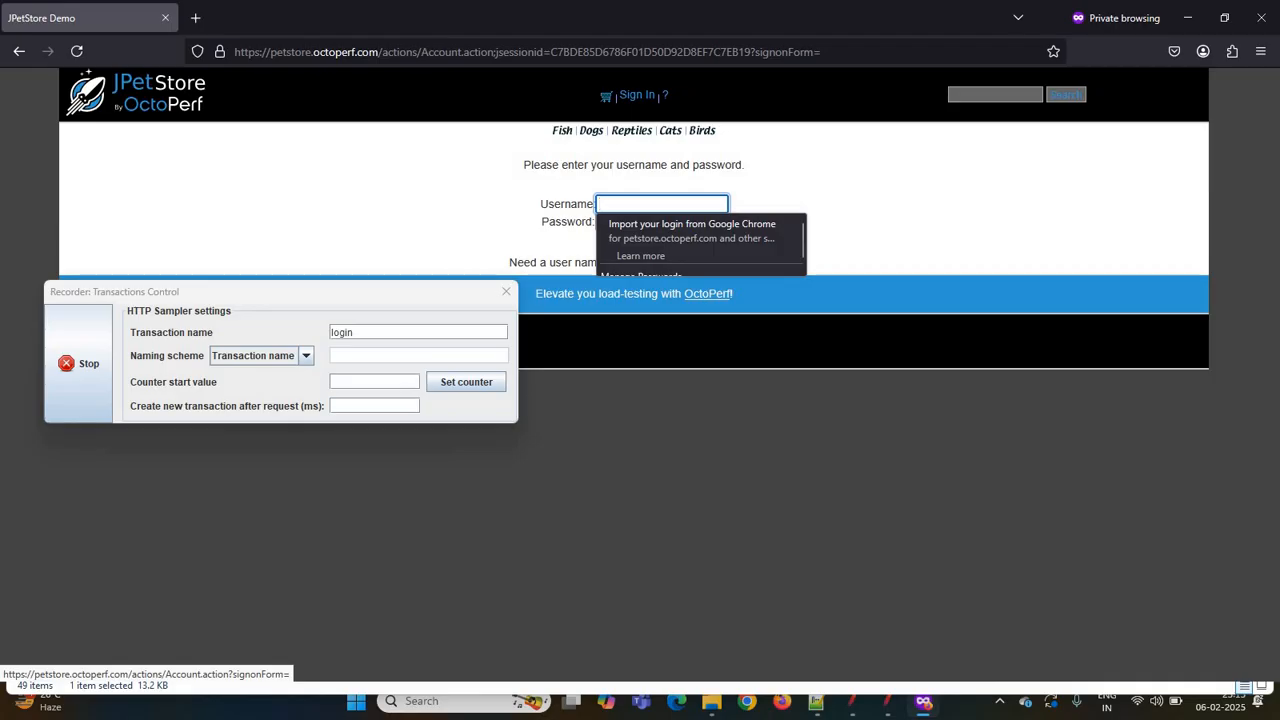
- Log in to JPetStore with the account's username
type("j2")
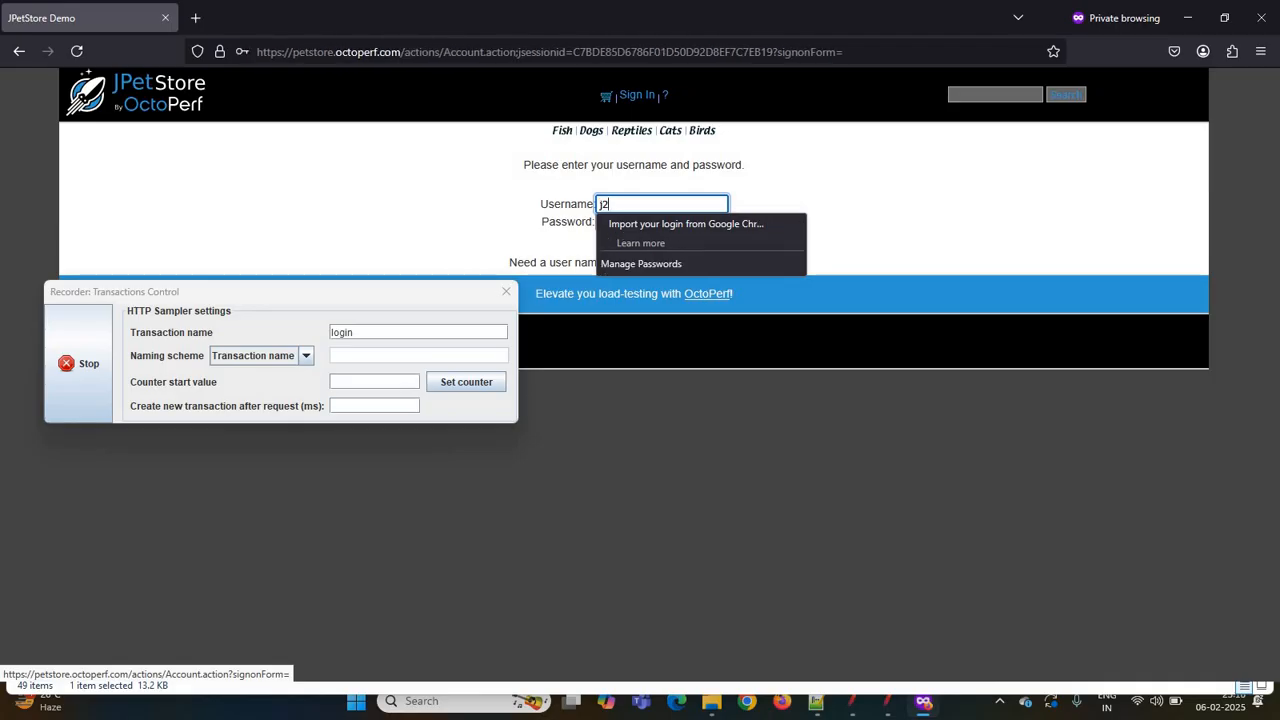
type("ee")
key("Tab")
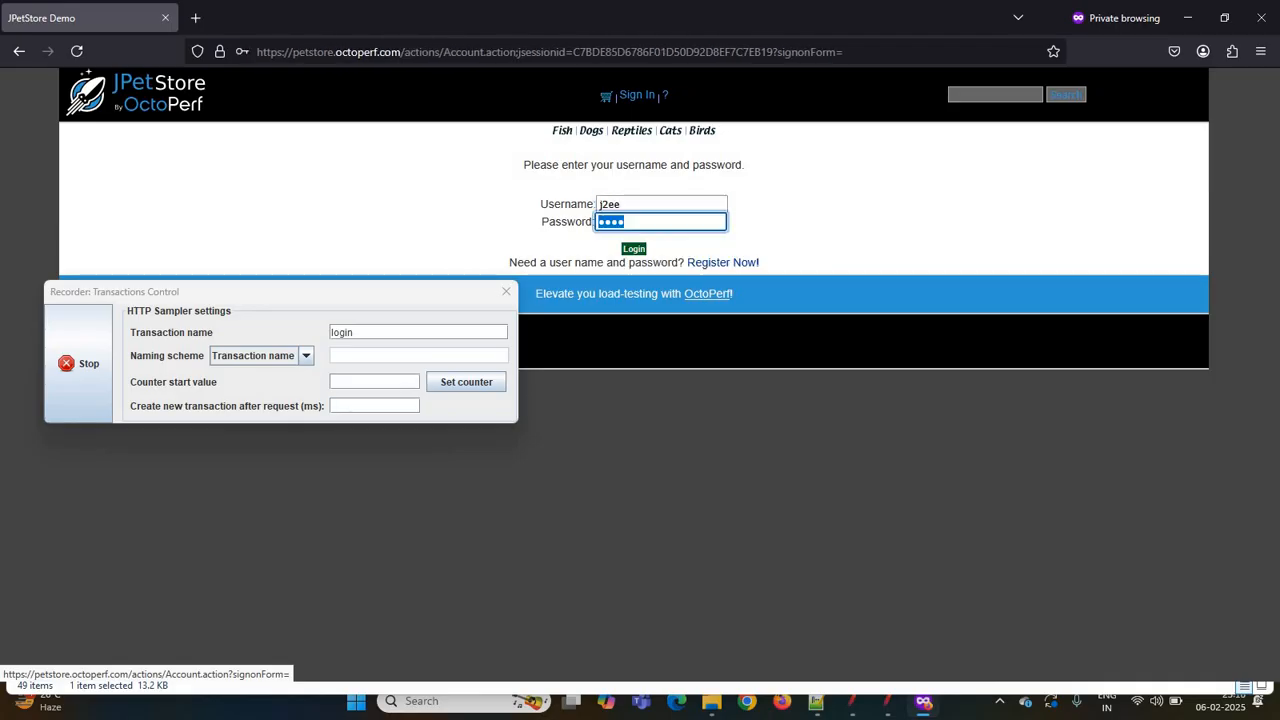
left_click(634, 250)
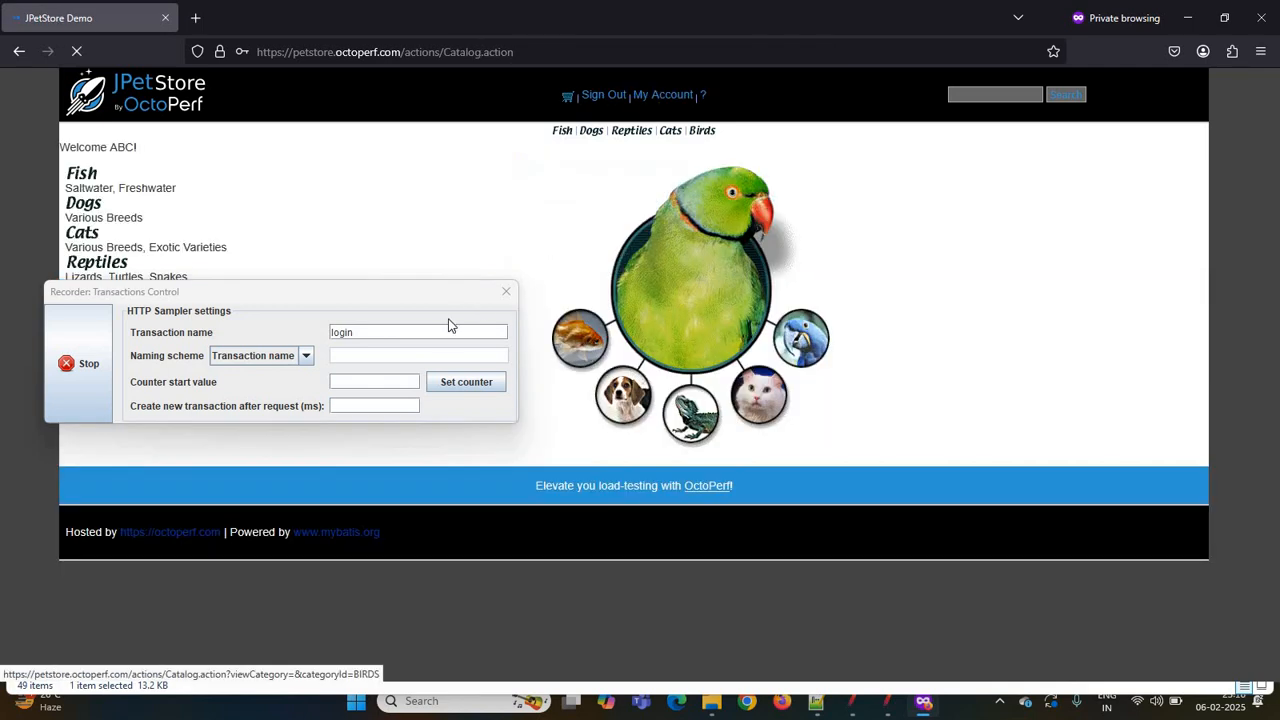
- Set the transaction name to logoff and sign out of JPetStore
left_click(412, 333)
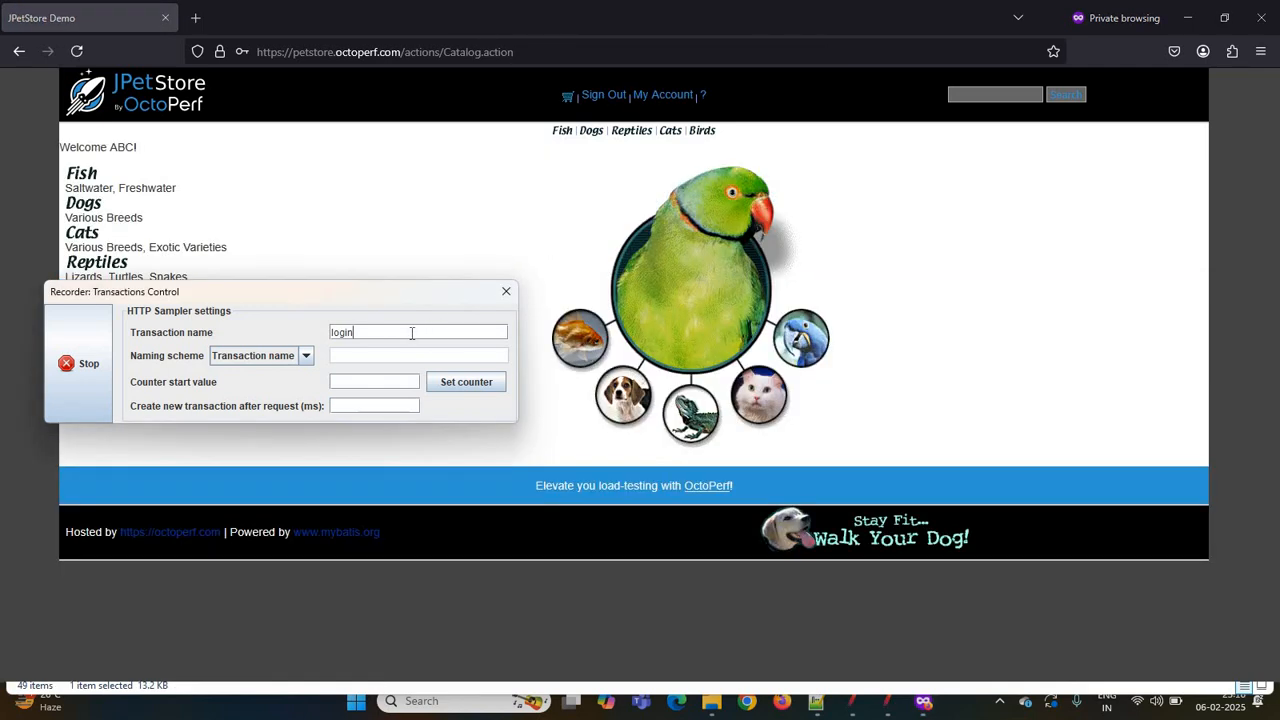
key("BackSpace")
key("BackSpace")
key("BackSpace")
key("BackSpace")
type("logoff")
left_click(605, 95)
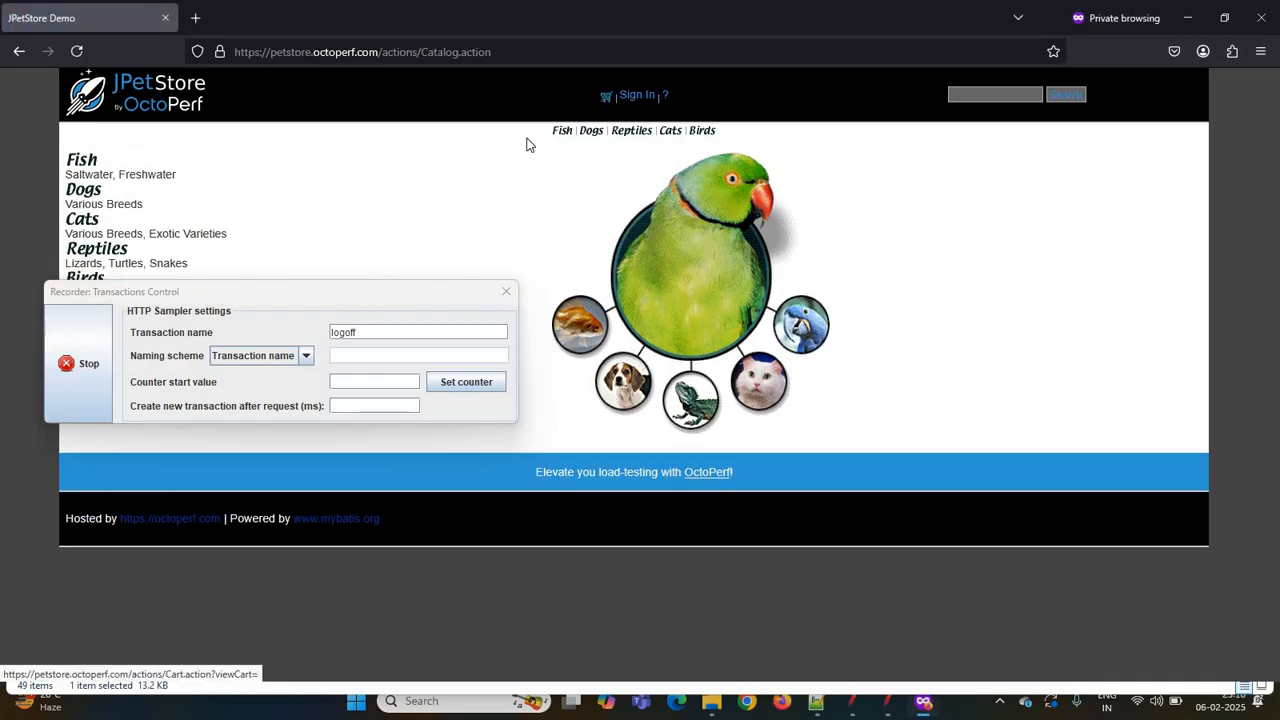
- Stop the recorder and close the private browser window
left_click(84, 360)
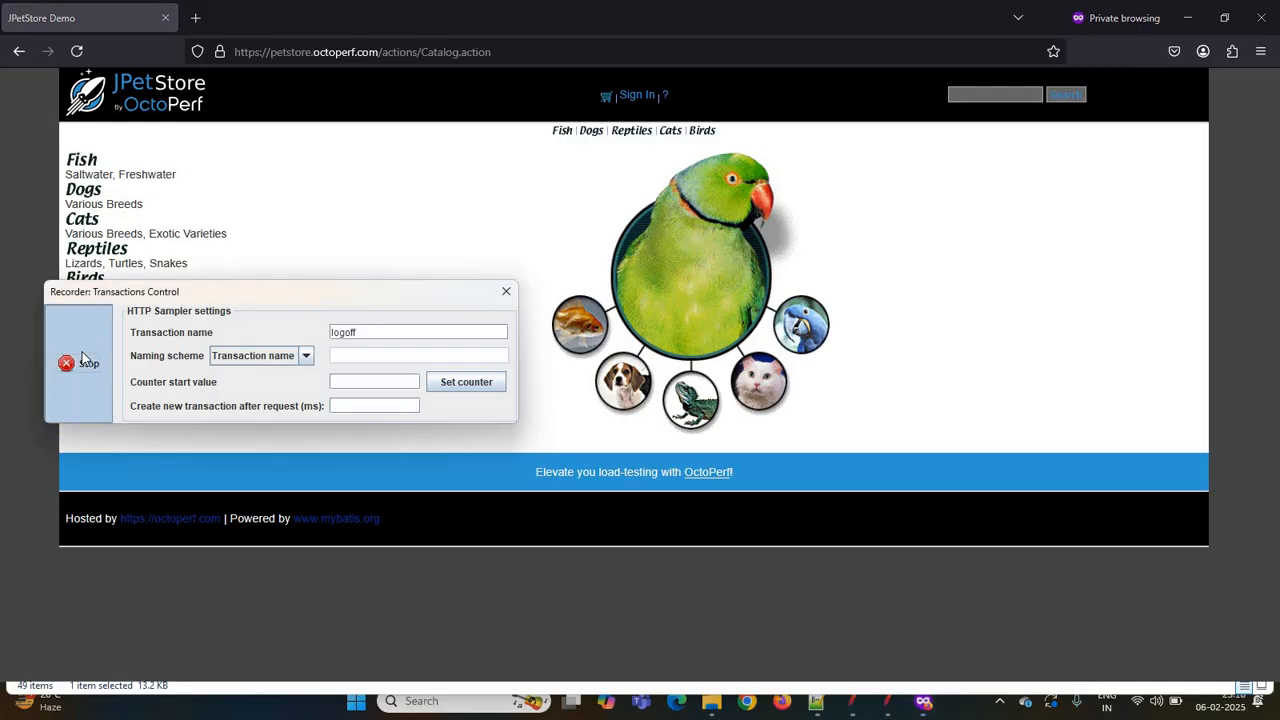
left_click(1262, 18)
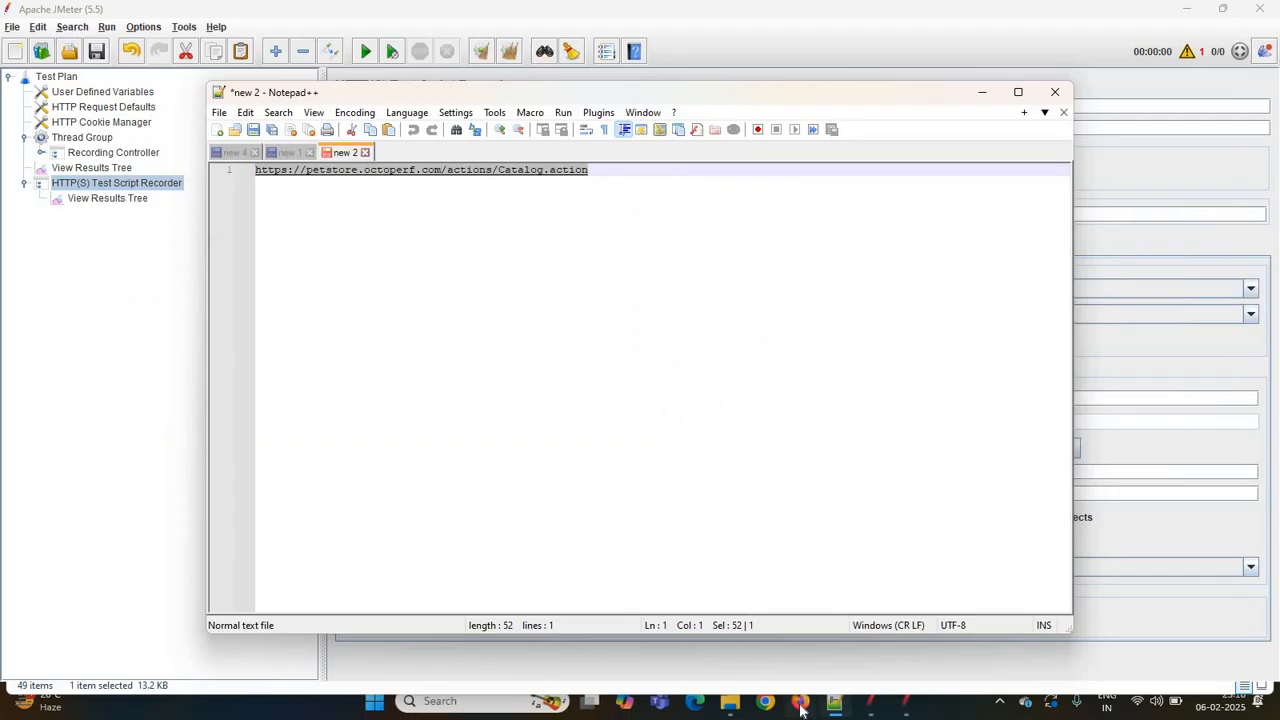
- Open a new Firefox window and go to its Settings
right_click(800, 704)
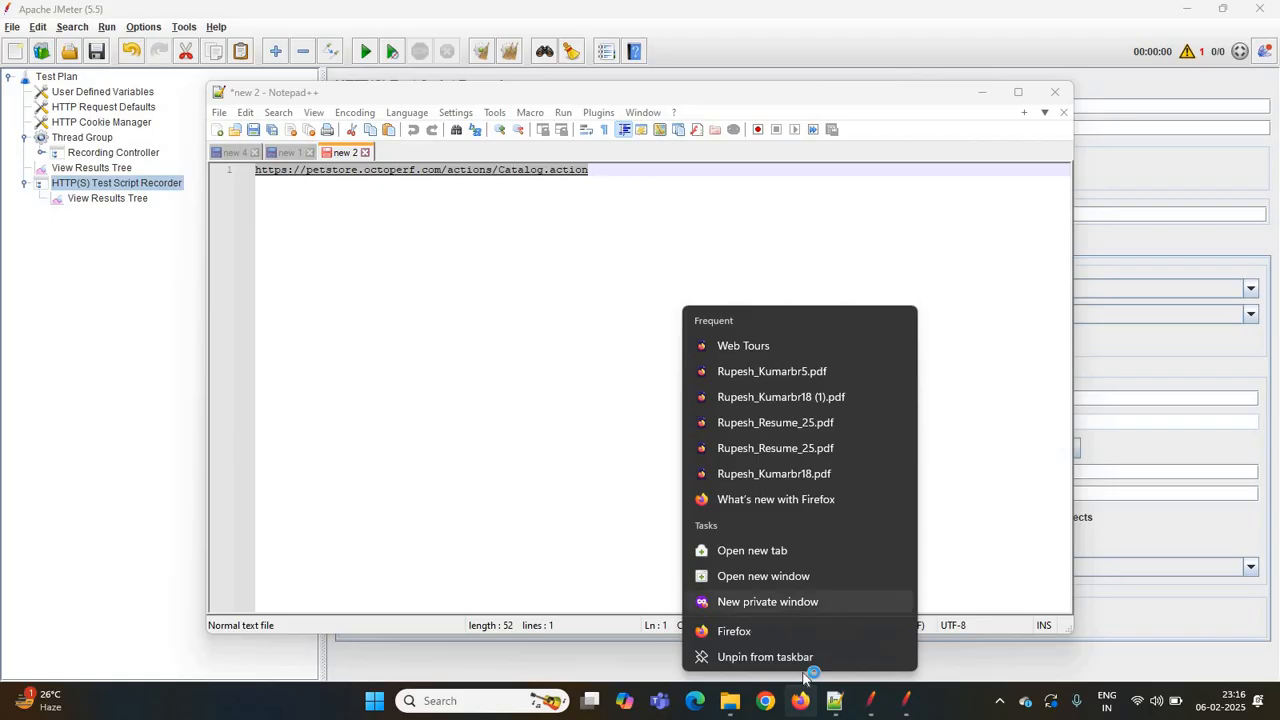
left_click(801, 702)
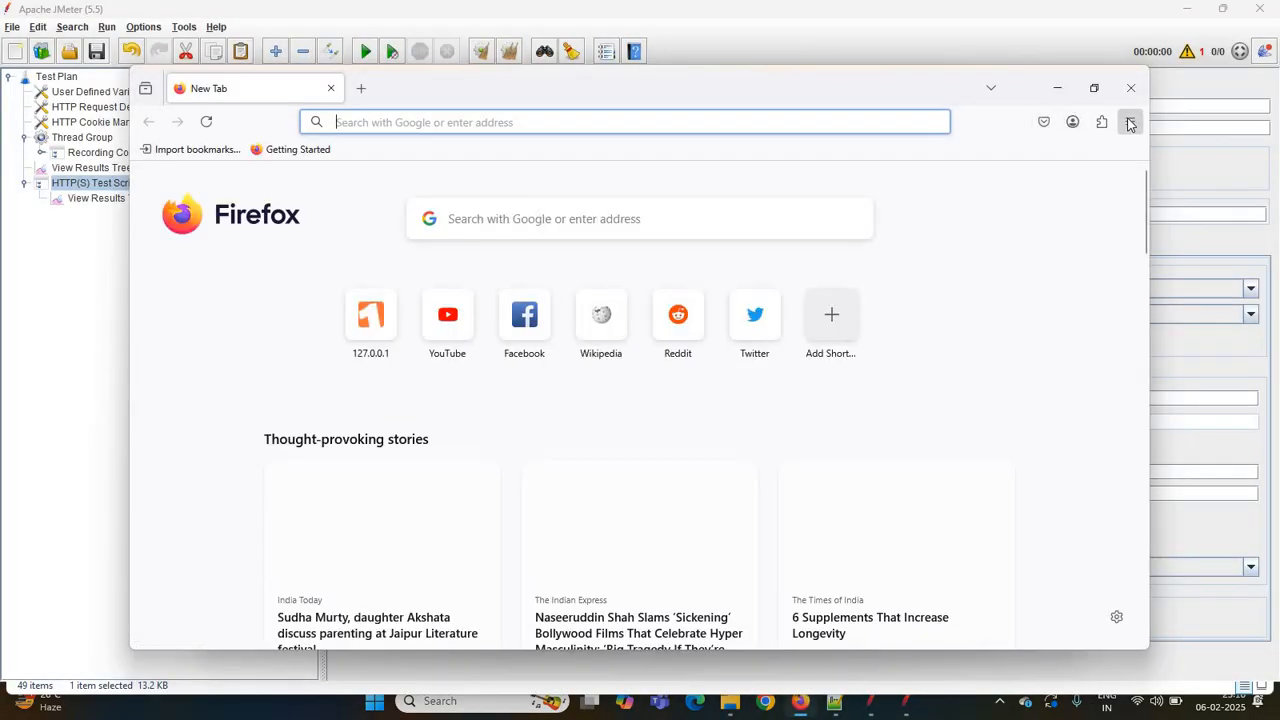
left_click(1130, 121)
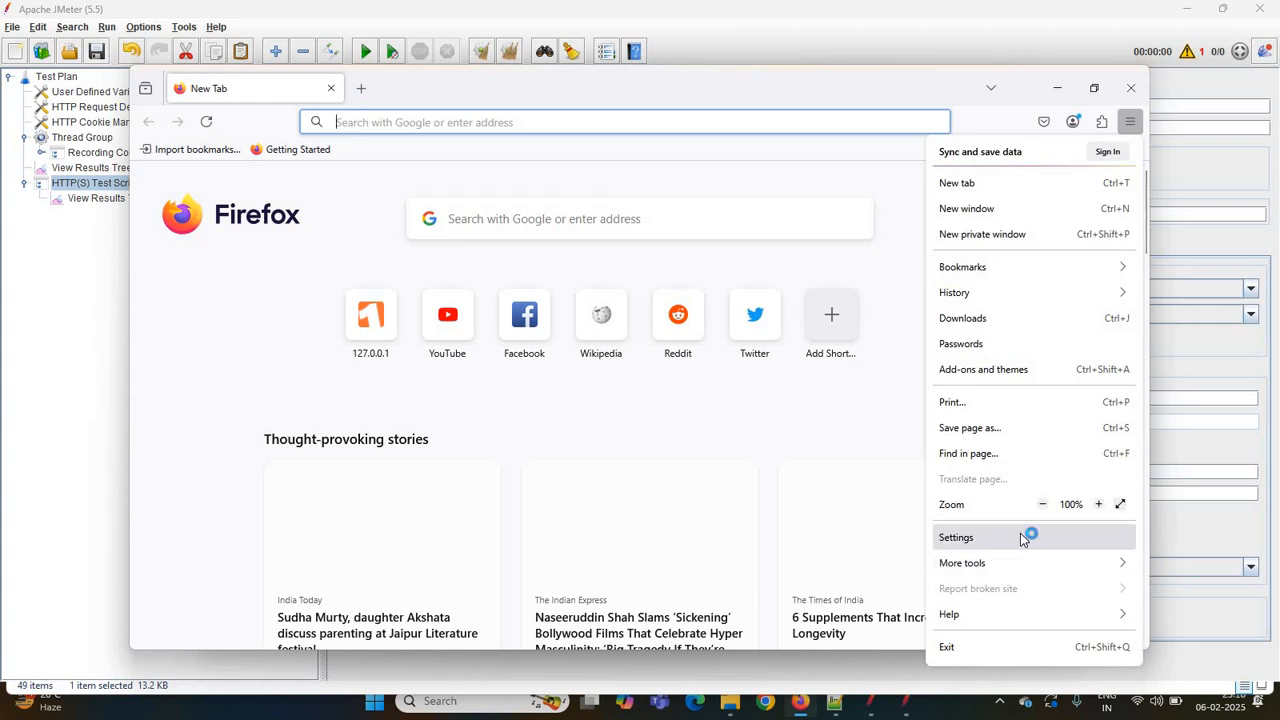
left_click(1028, 537)
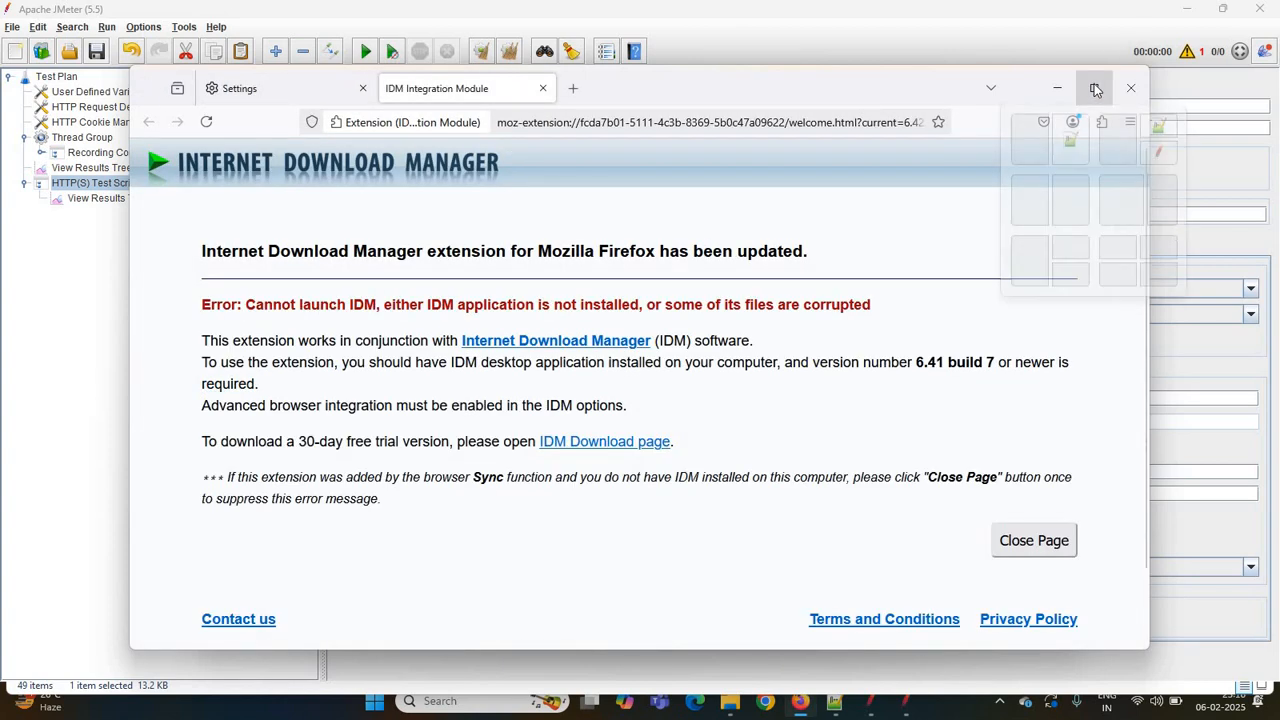
- Maximize the Firefox window and close the Internet Download Manager extension page
left_click(1095, 90)
left_click(1260, 51)
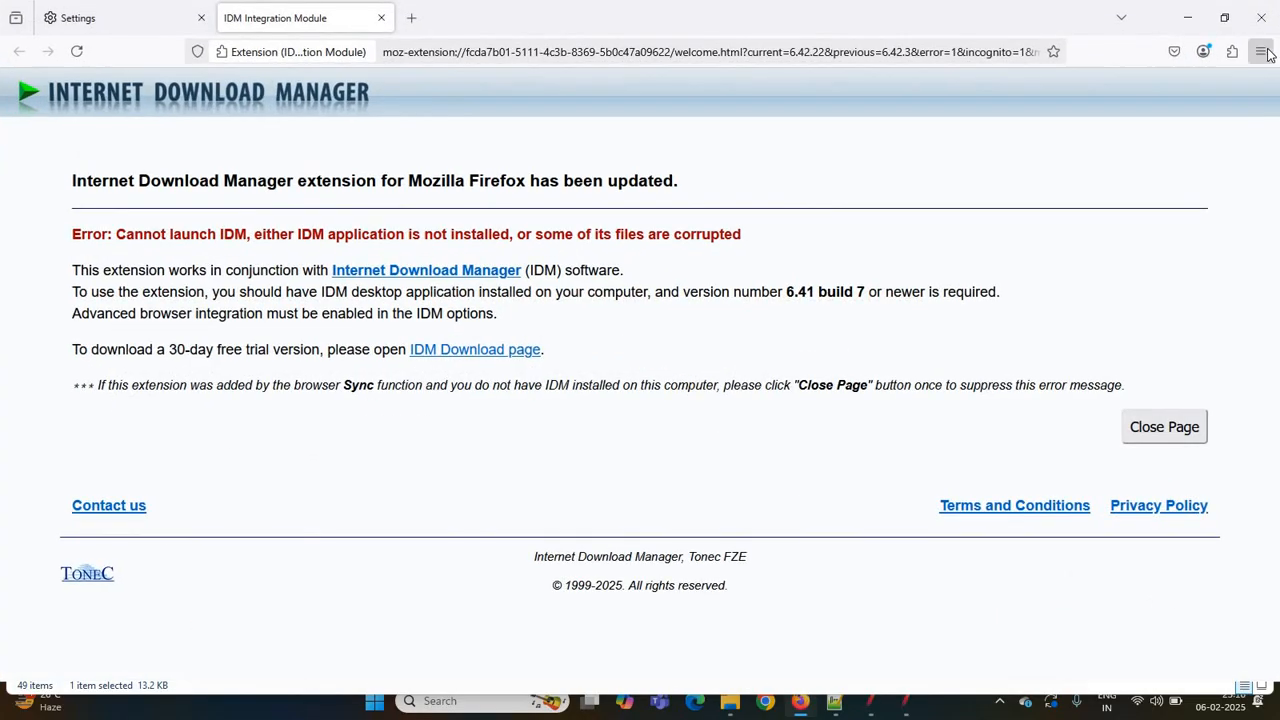
left_click(1143, 467)
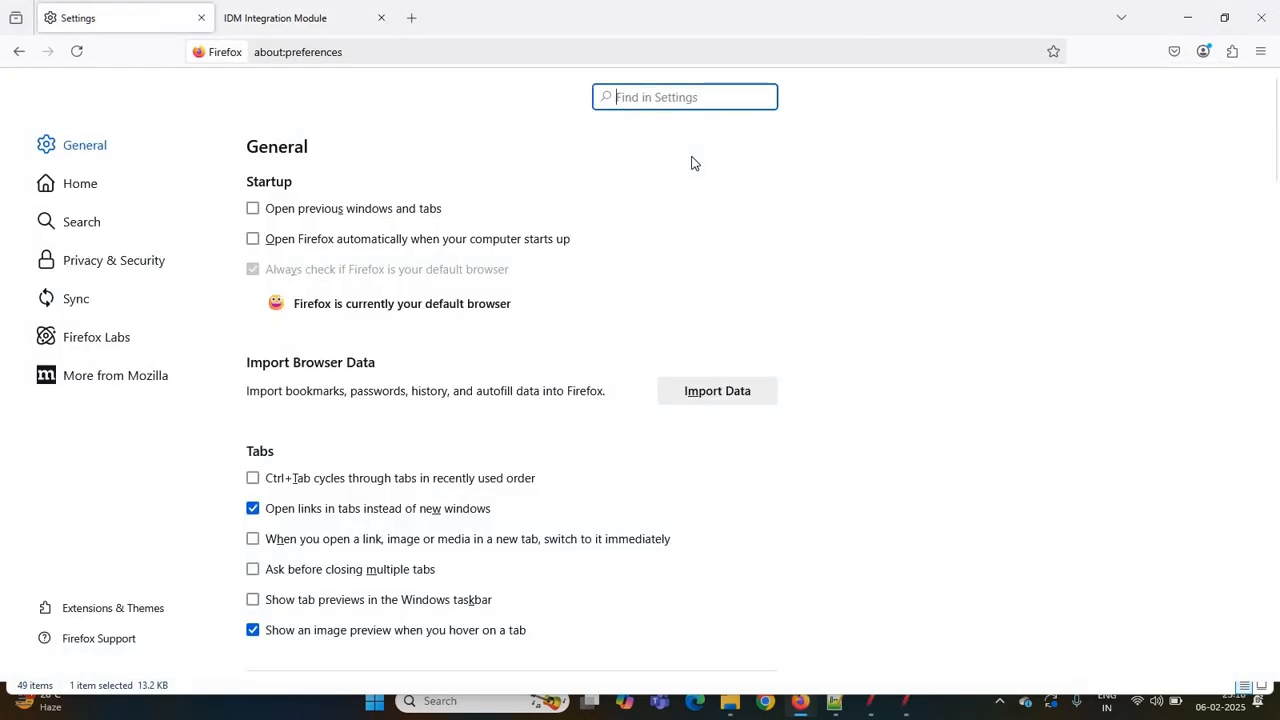
- Search the settings for proxy, switch the connection settings back to No proxy, and close Firefox
type("proxy")
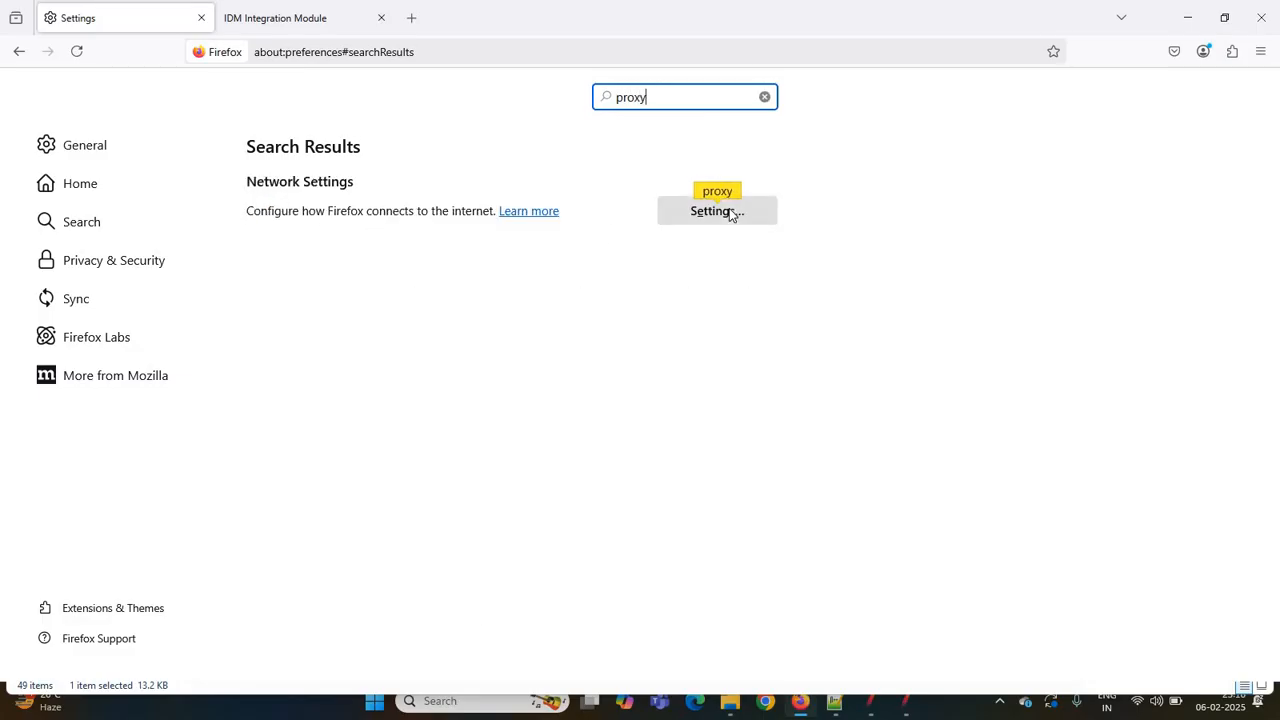
left_click(733, 215)
left_click(362, 180)
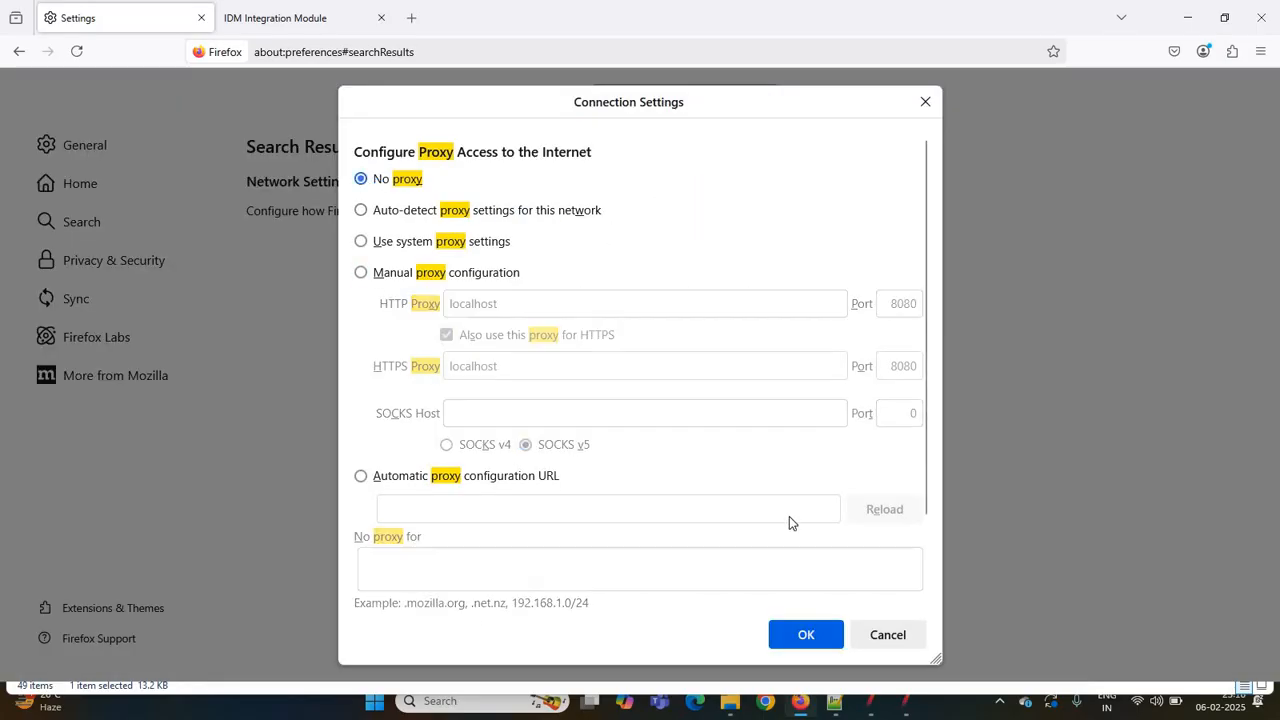
left_click(806, 636)
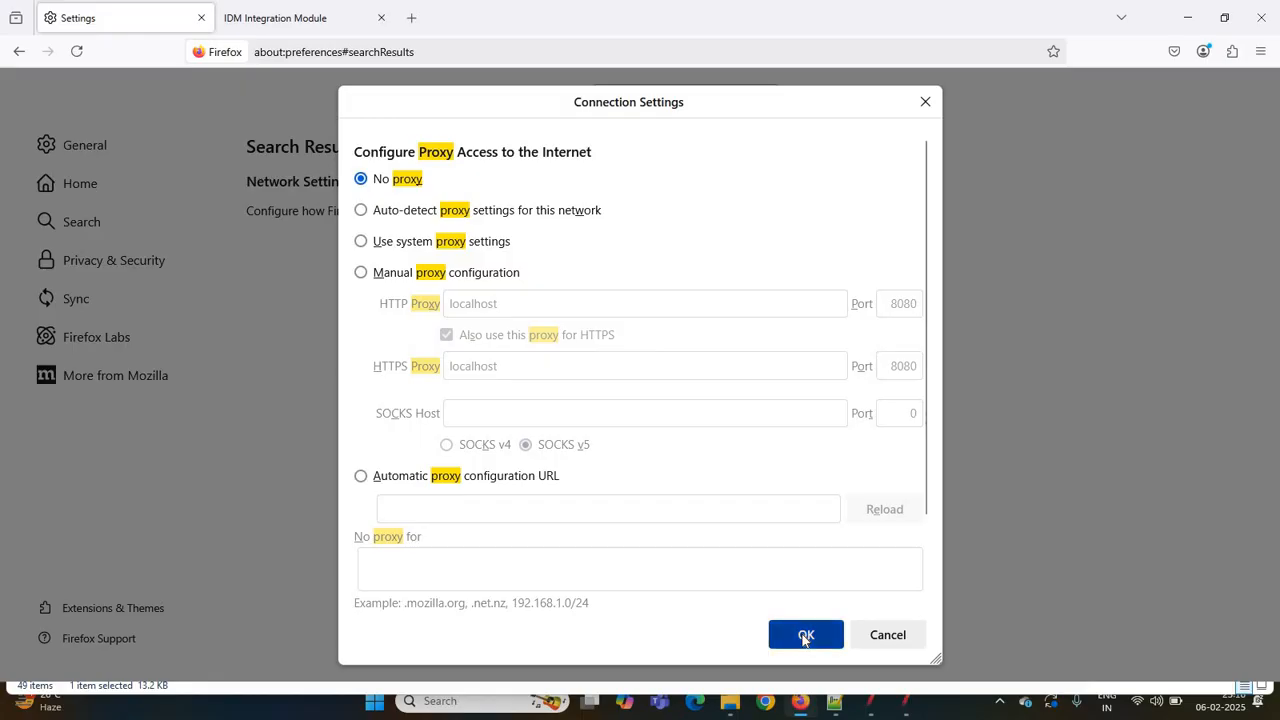
left_click(1258, 25)
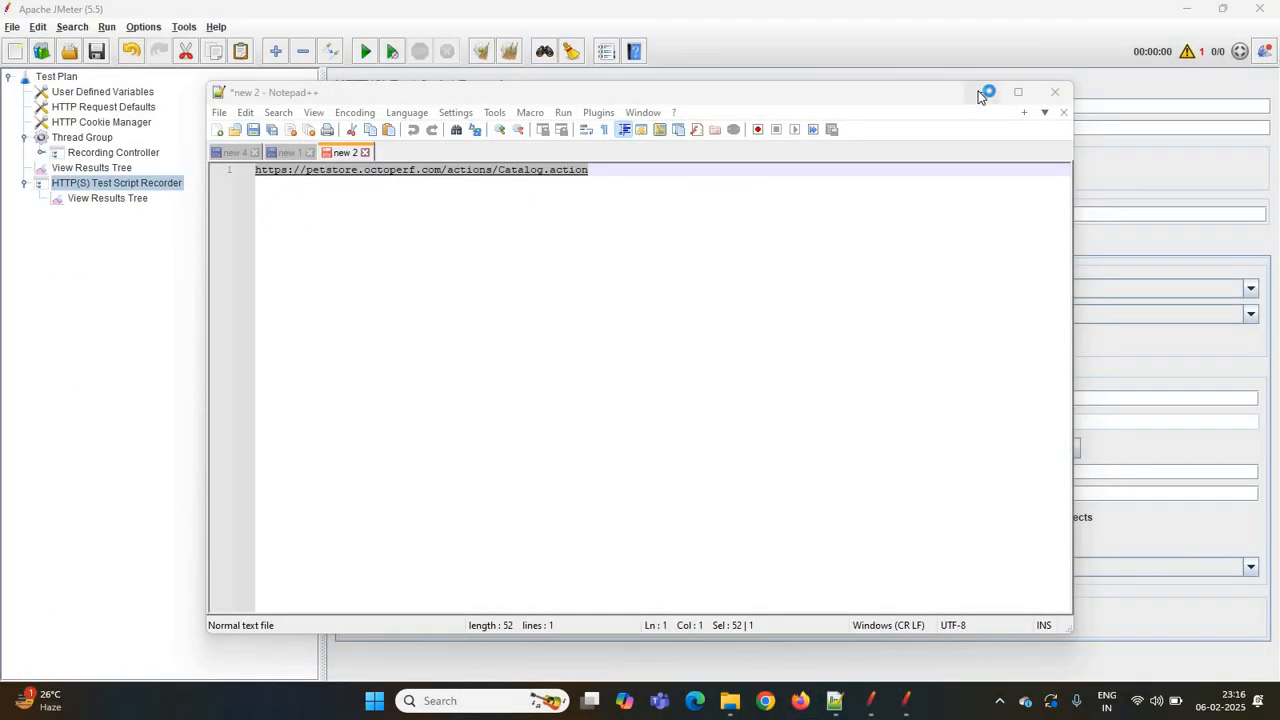
- Delete the recorded samplers Launch-5 through Launch-18 from the Recording Controller
left_click(981, 93)
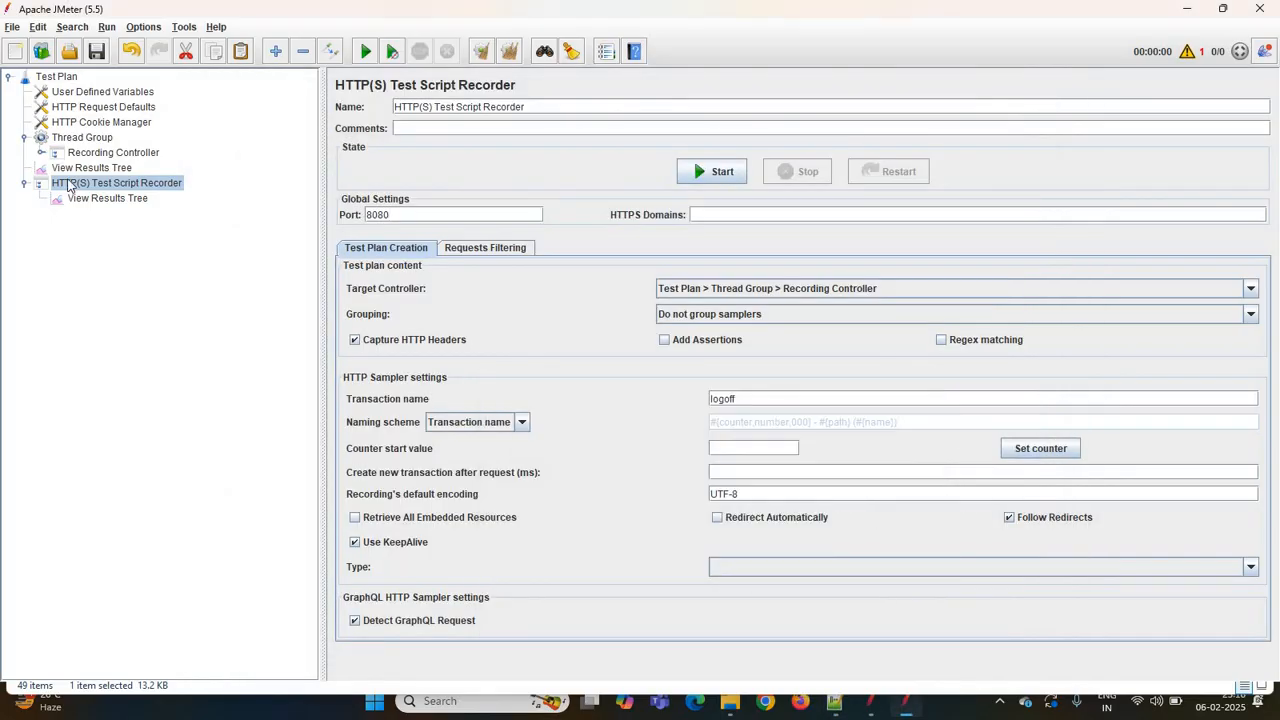
left_click(40, 152)
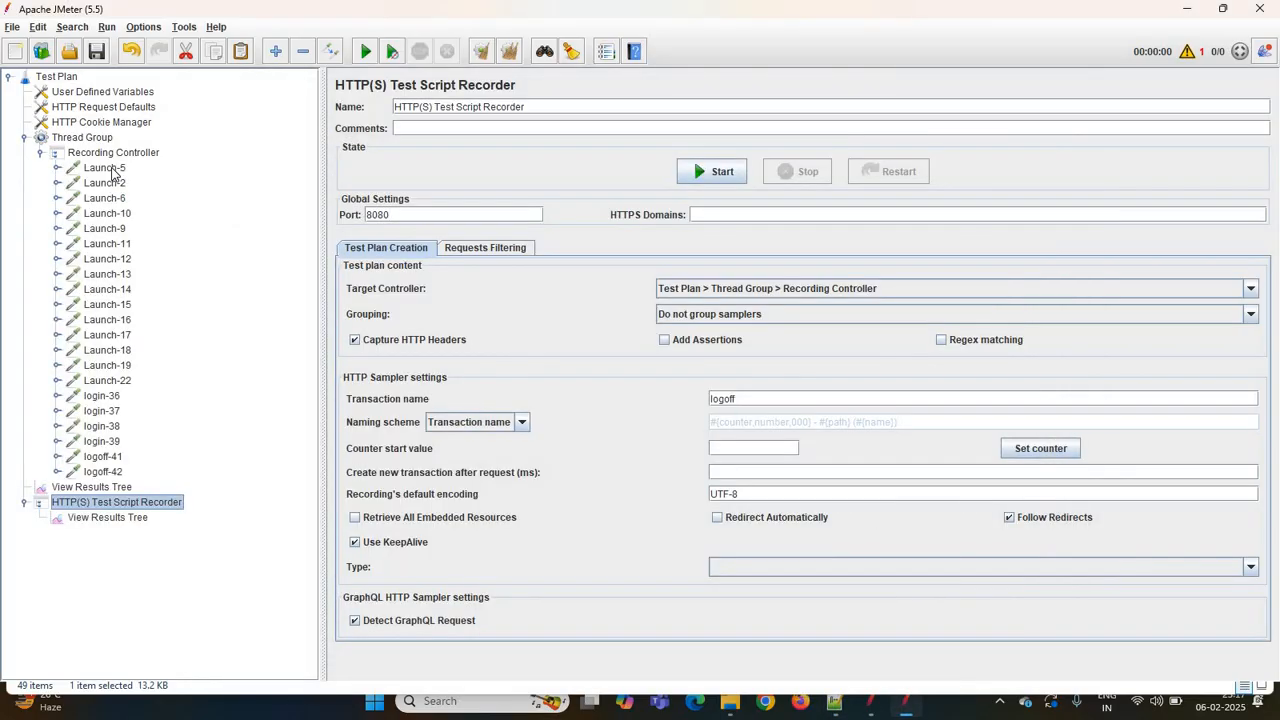
left_click(104, 168)
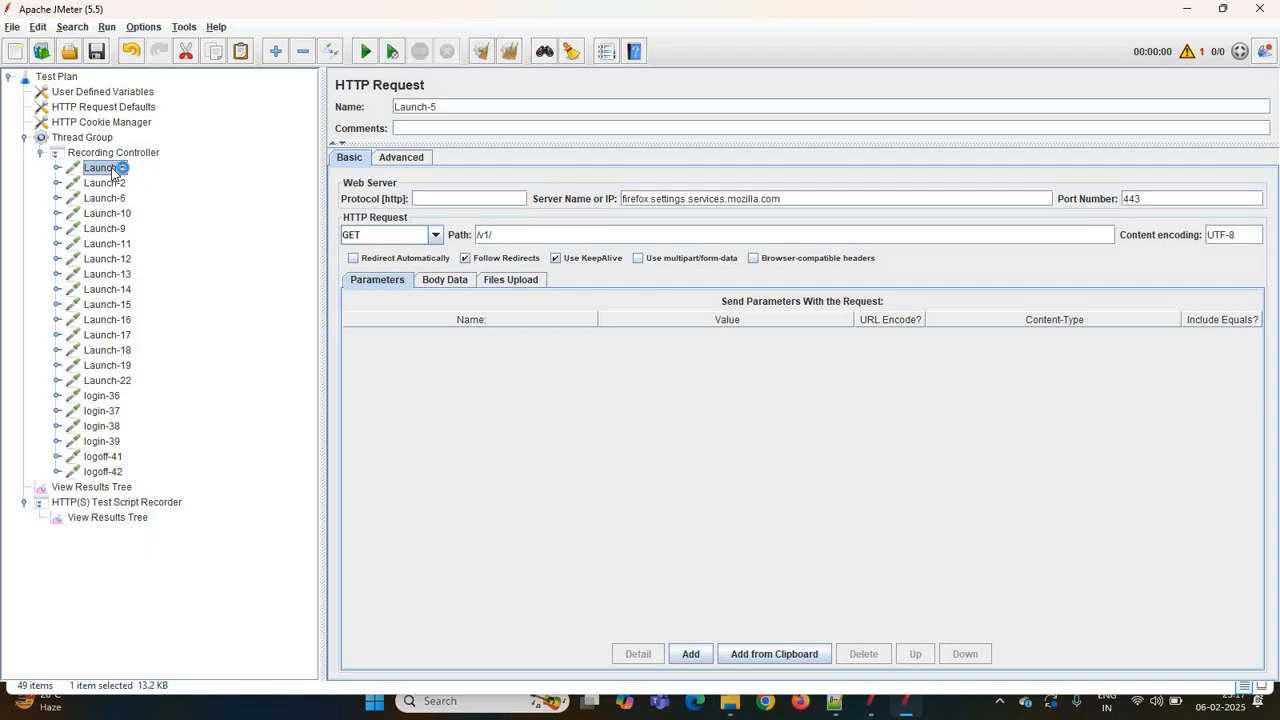
key("shift+Down")
key("shift+Down")
key("shift+Down")
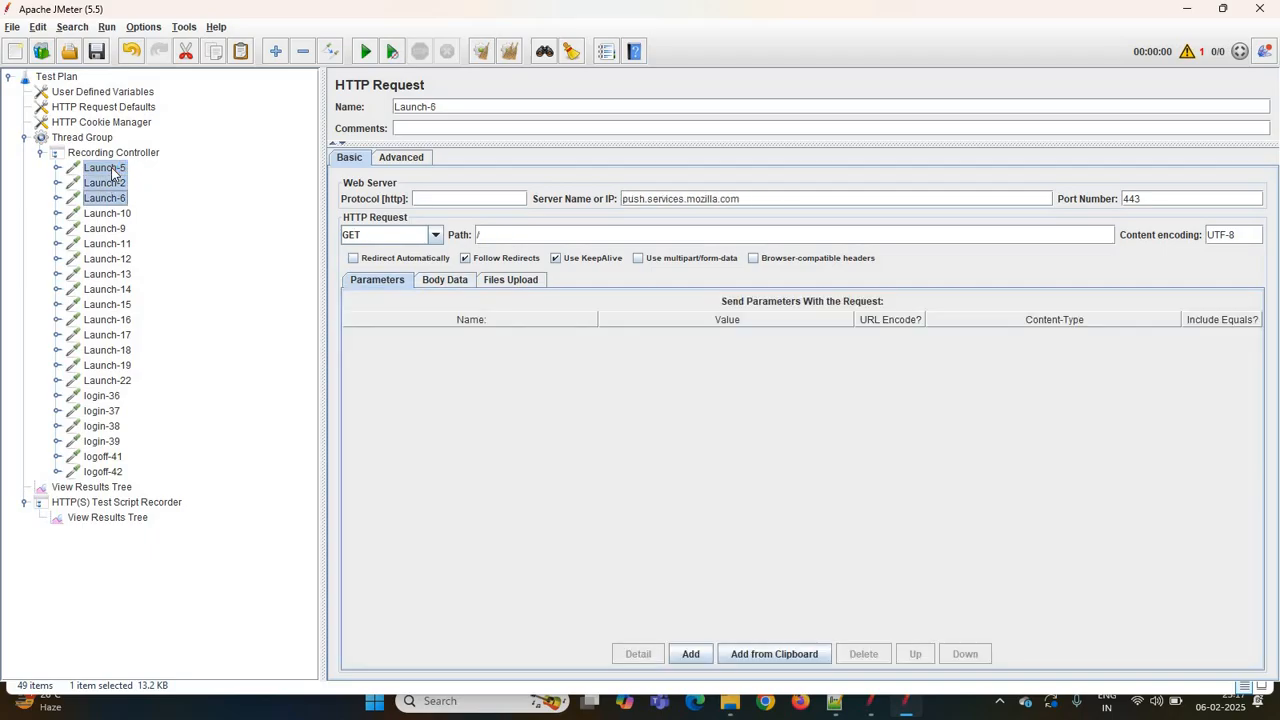
key("shift+Down")
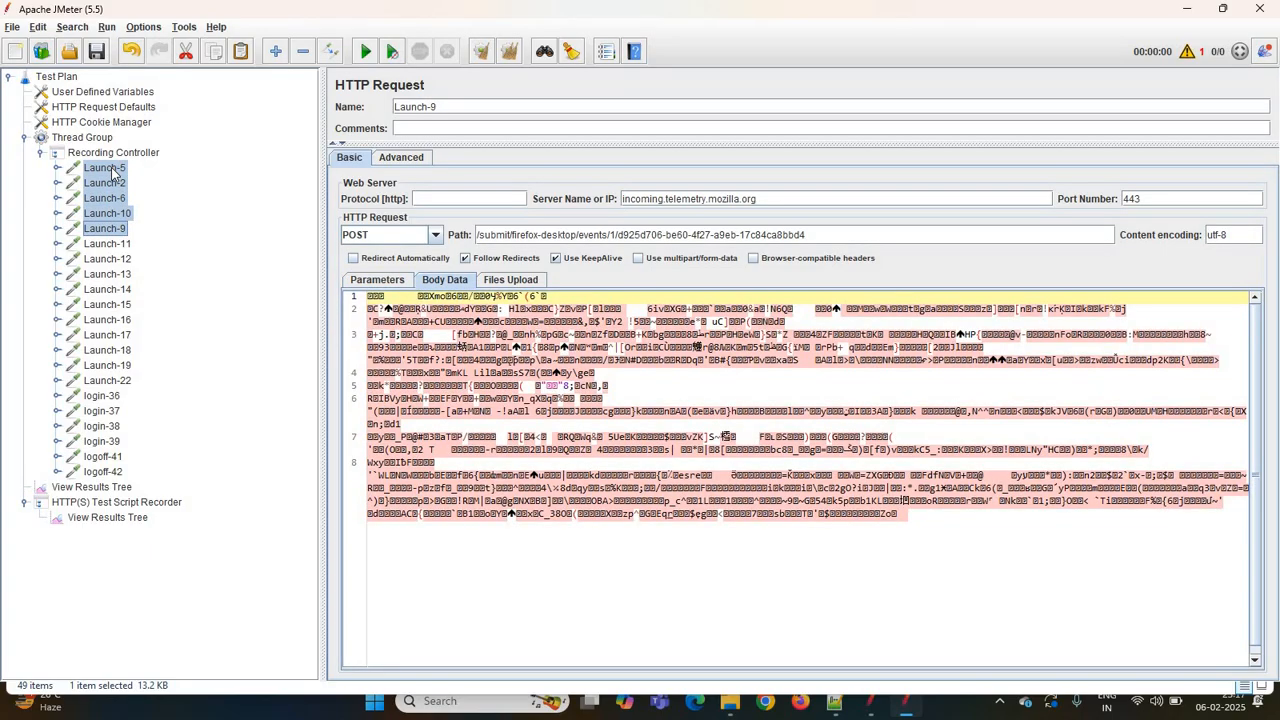
key("shift+Down")
key("shift+Down")
key("shift+Down")
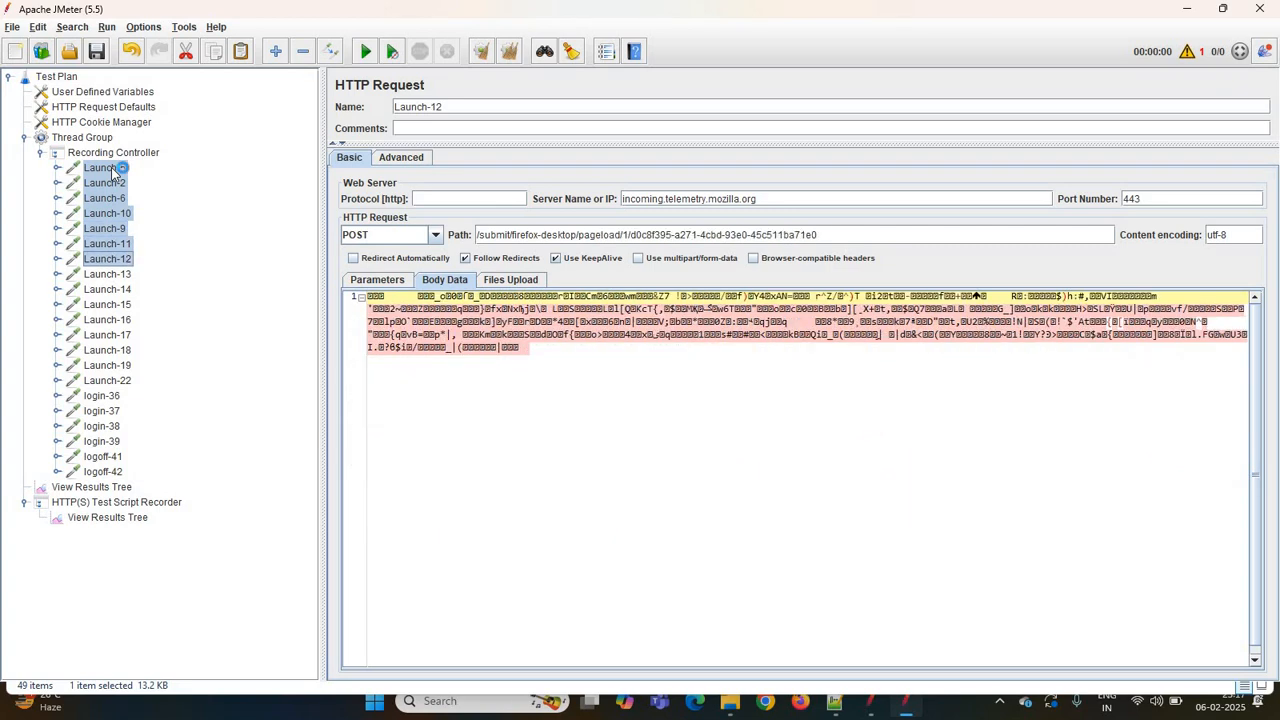
key("shift+Down")
key("shift+Down")
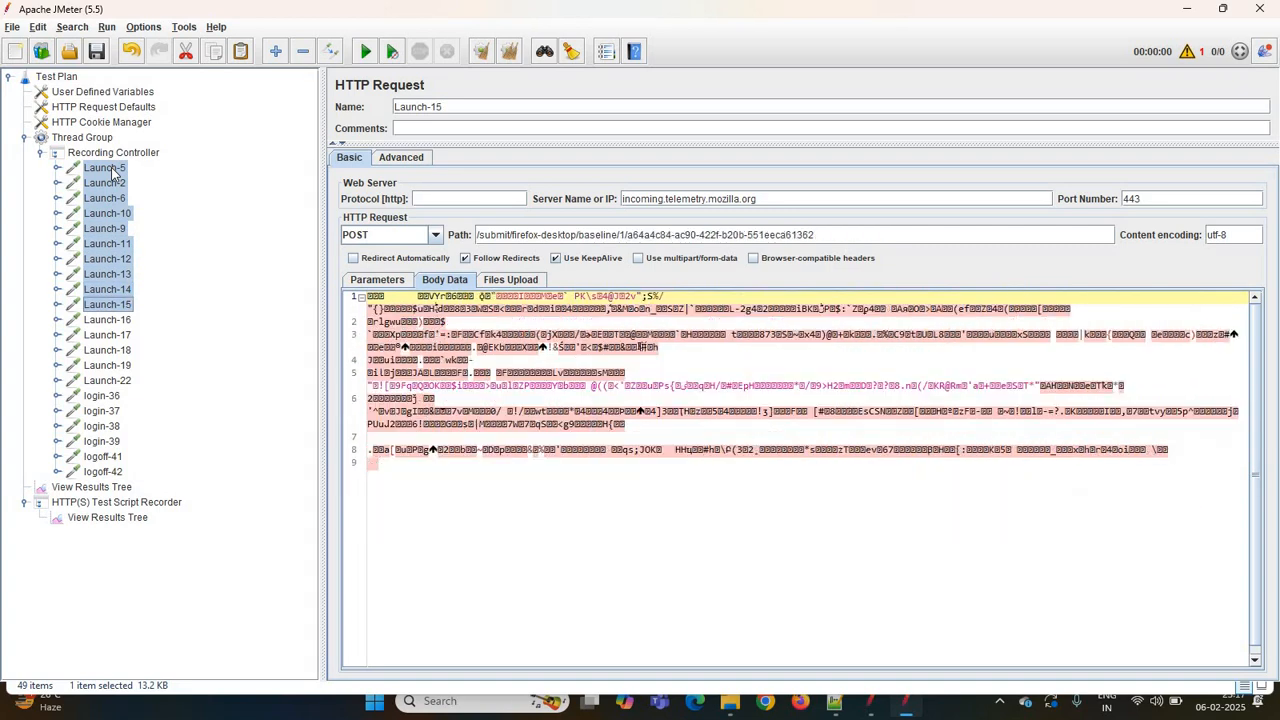
key("shift+Down")
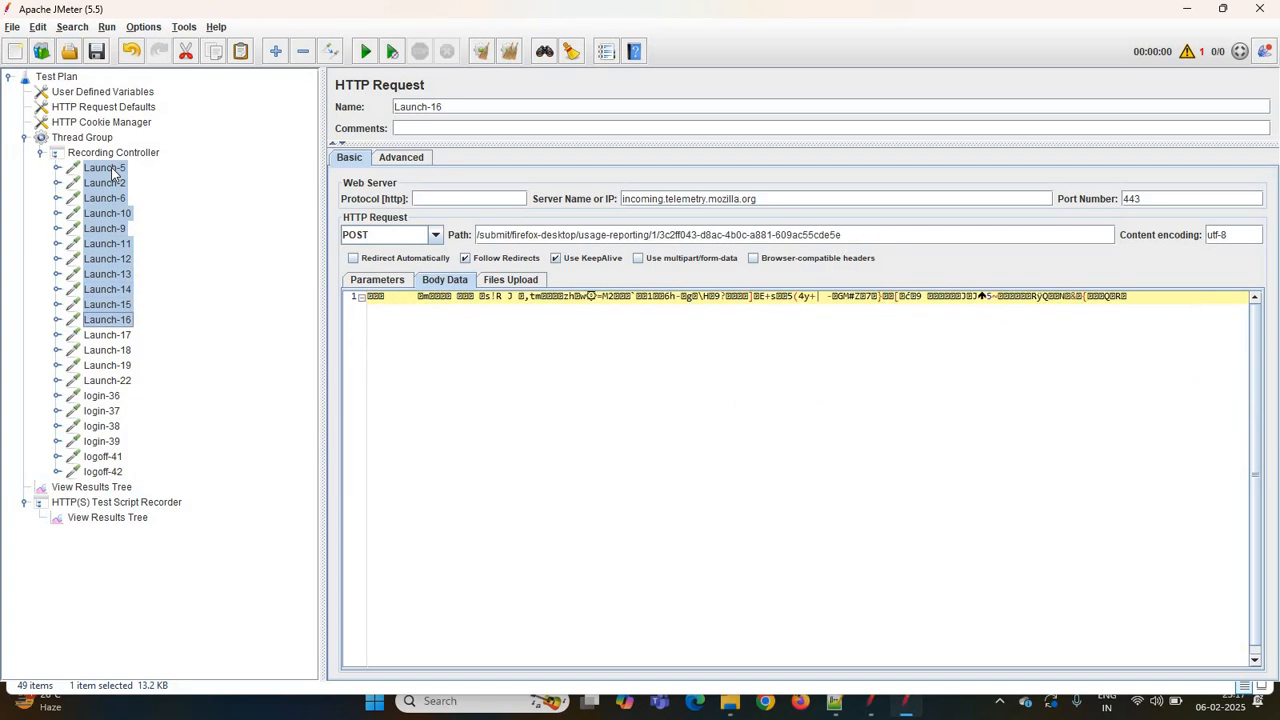
key("shift+Down")
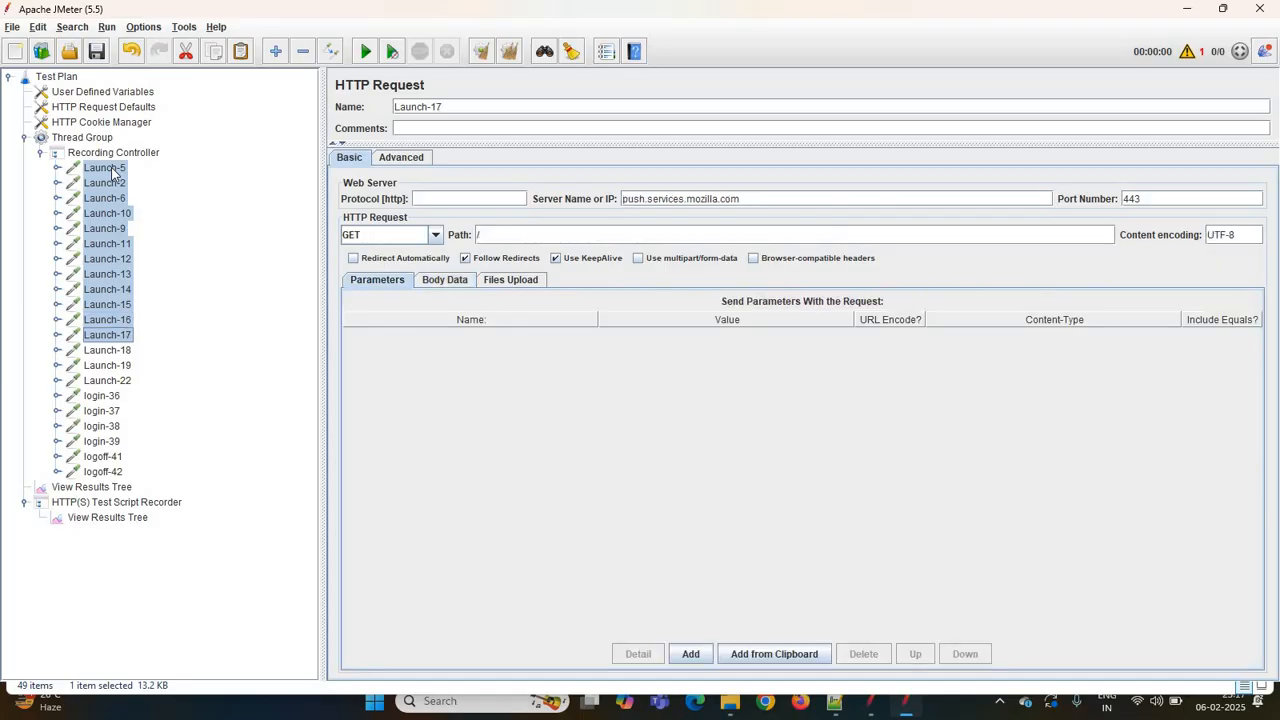
key("shift+Down")
key("shift+Down")
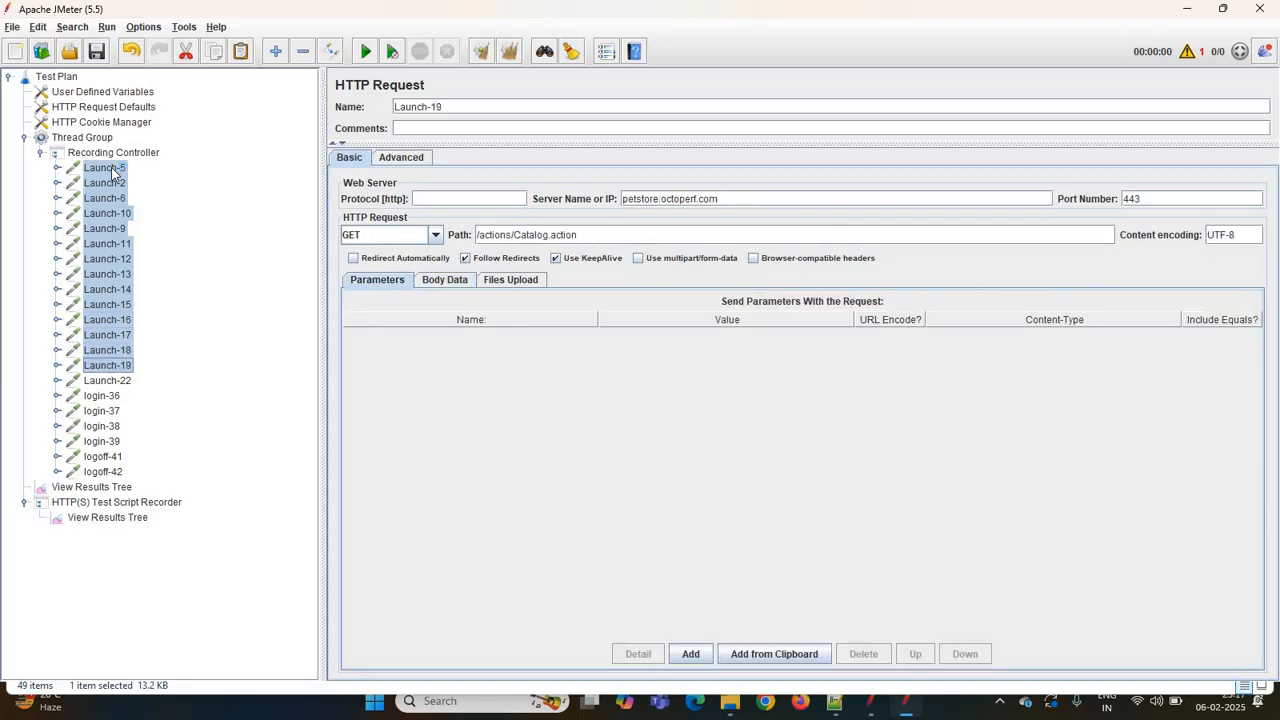
key("shift+Up")
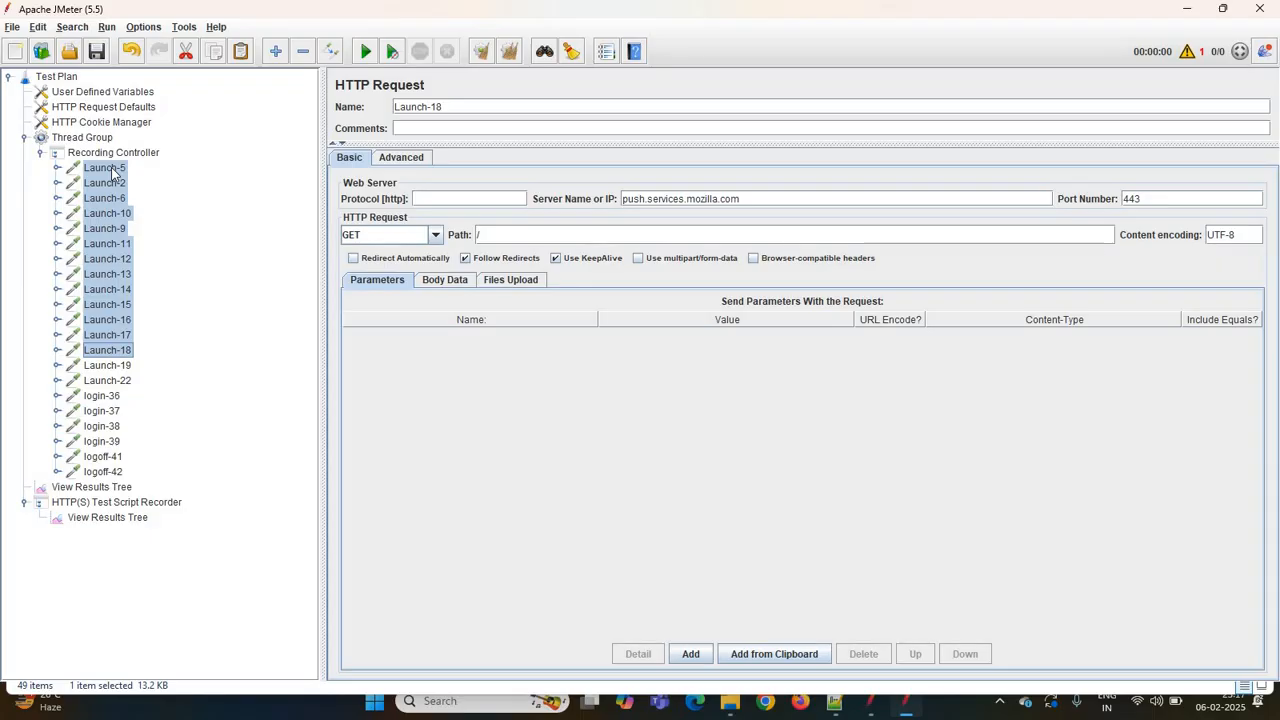
key("Delete")
- Delete the login-37 sampler from the Recording Controller
left_click(113, 170)
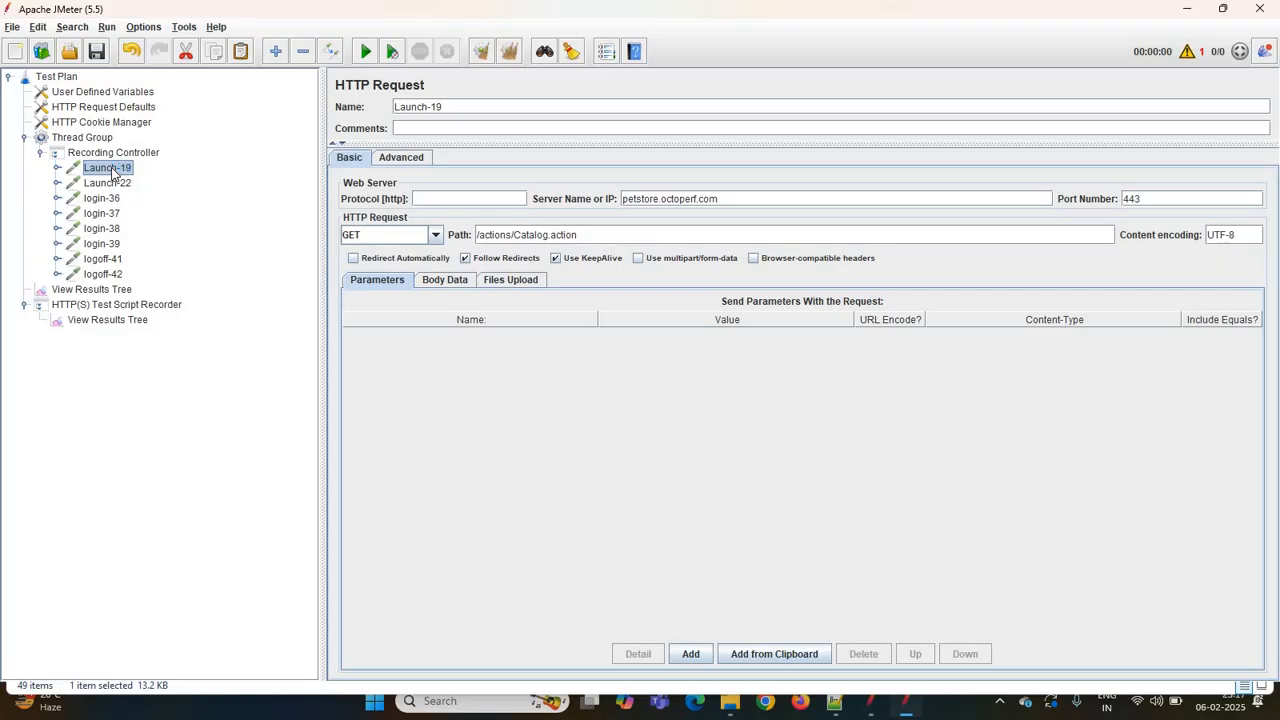
key("Down")
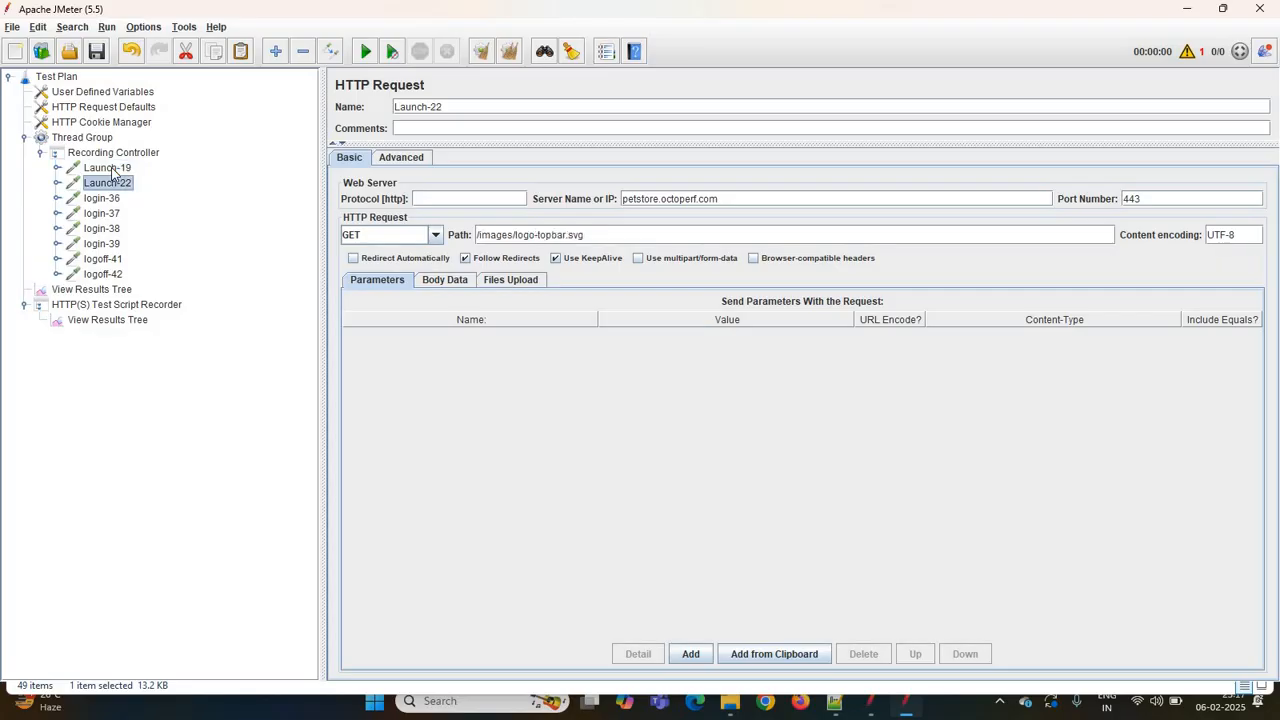
key("Down")
key("Down")
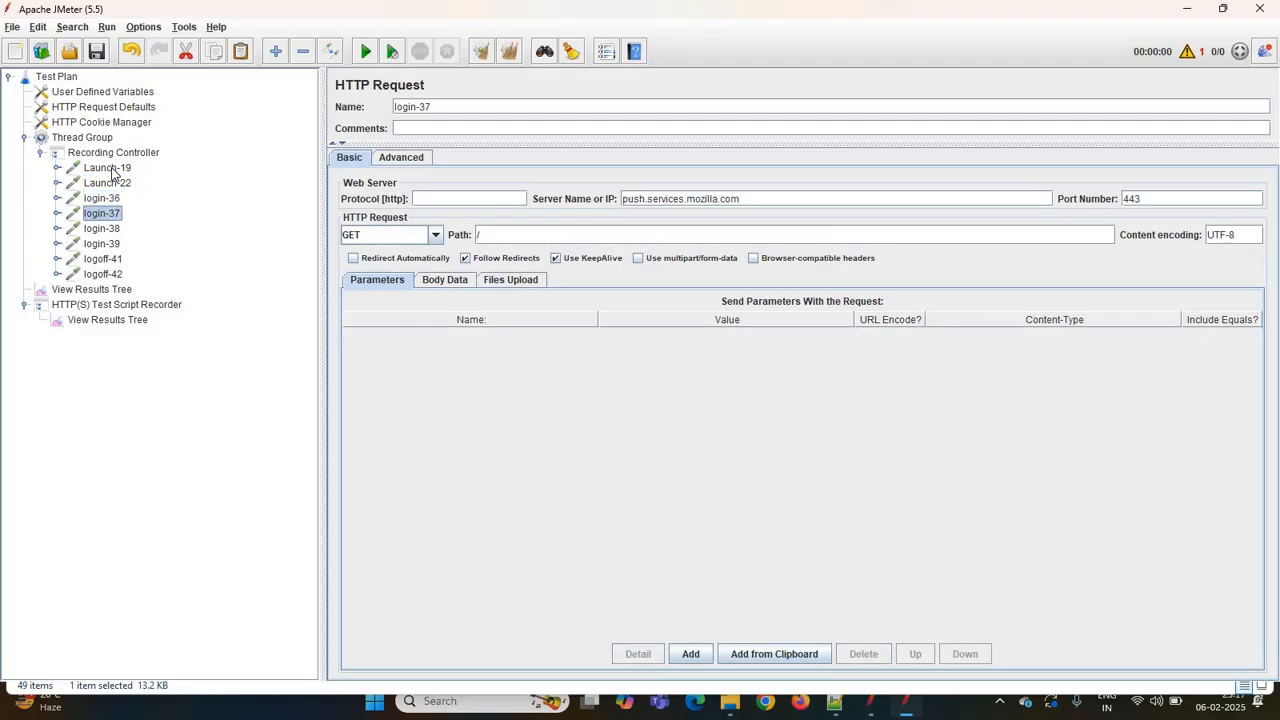
key("Delete")
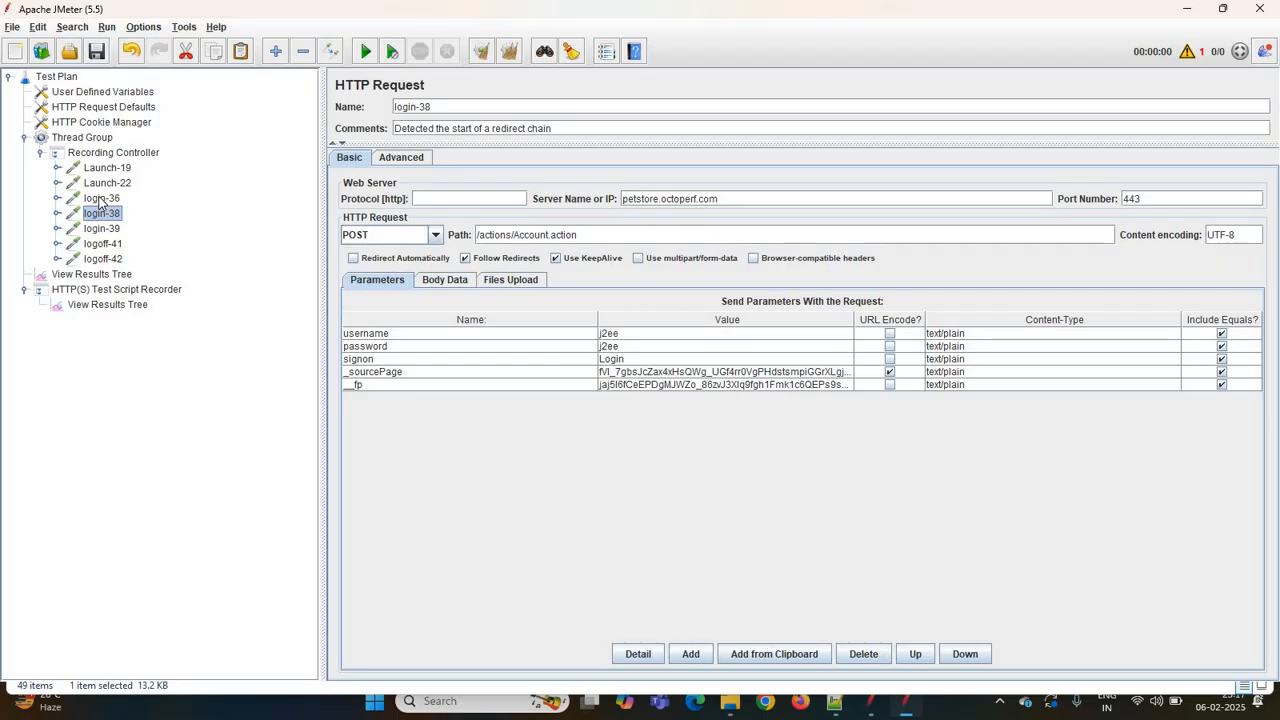
- Review the remaining samplers in the Recording Controller one by one
key("Down")
key("Down")
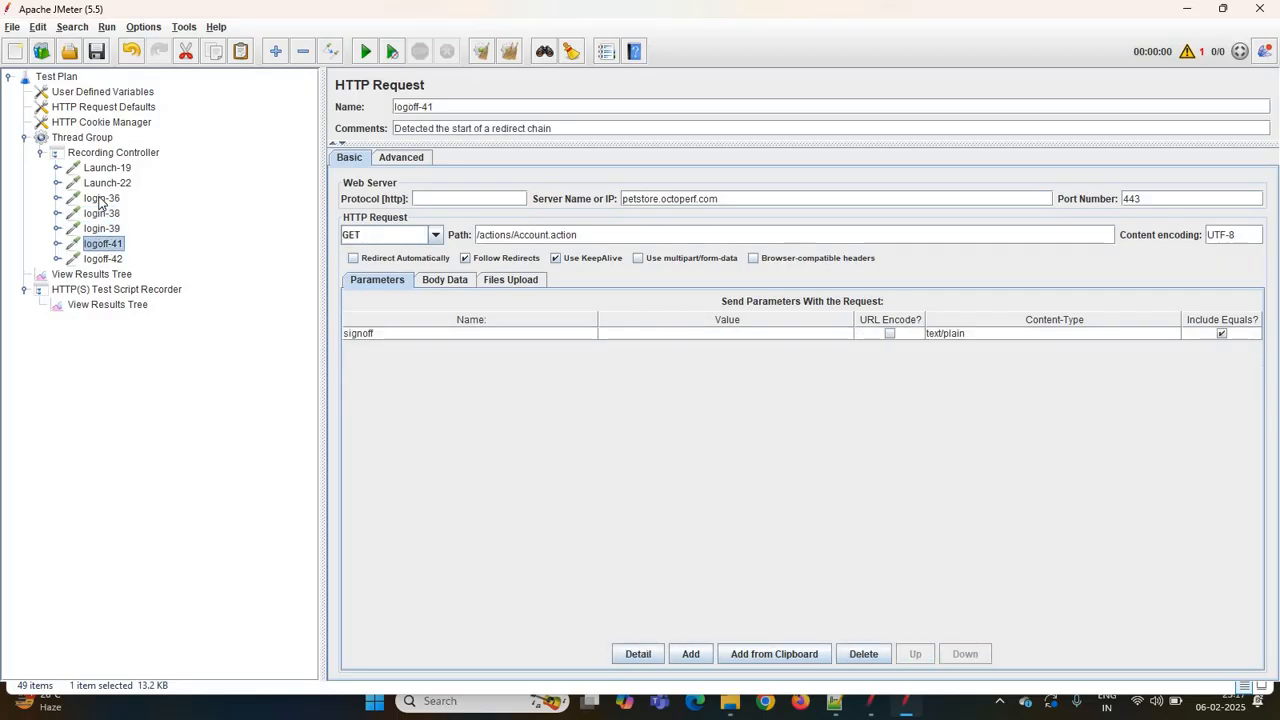
key("Down")
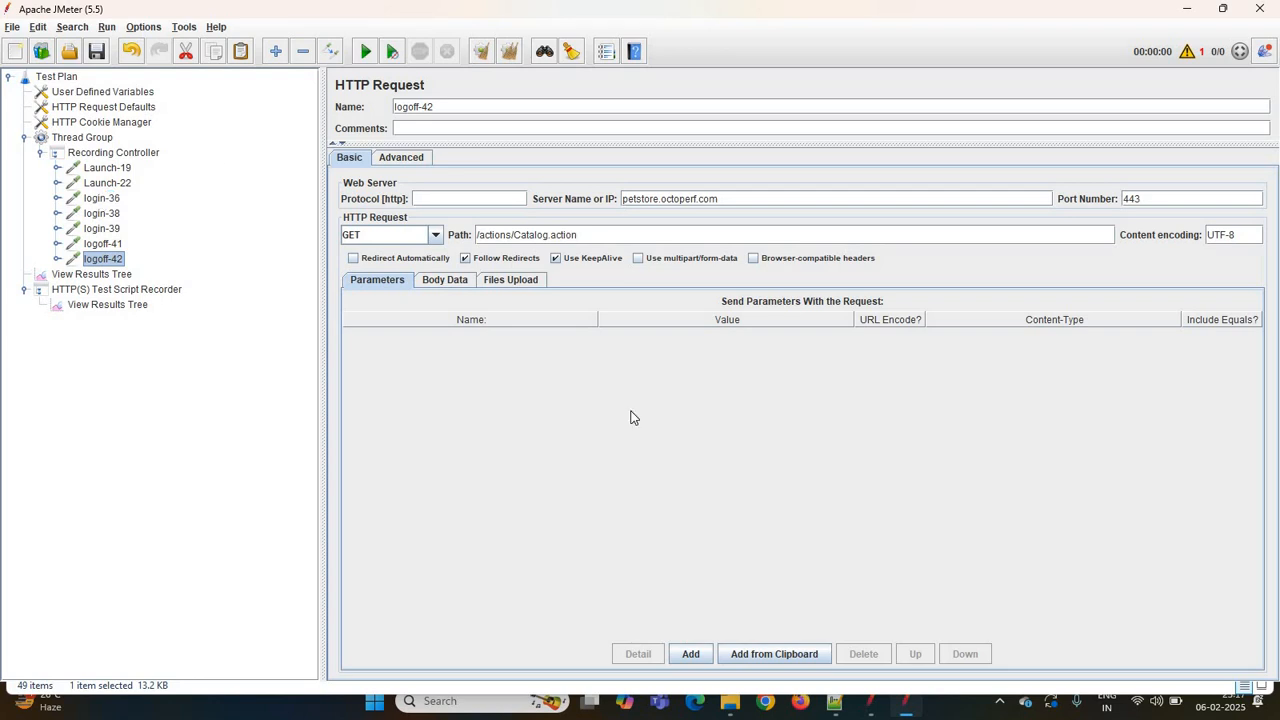
left_click(1222, 14)
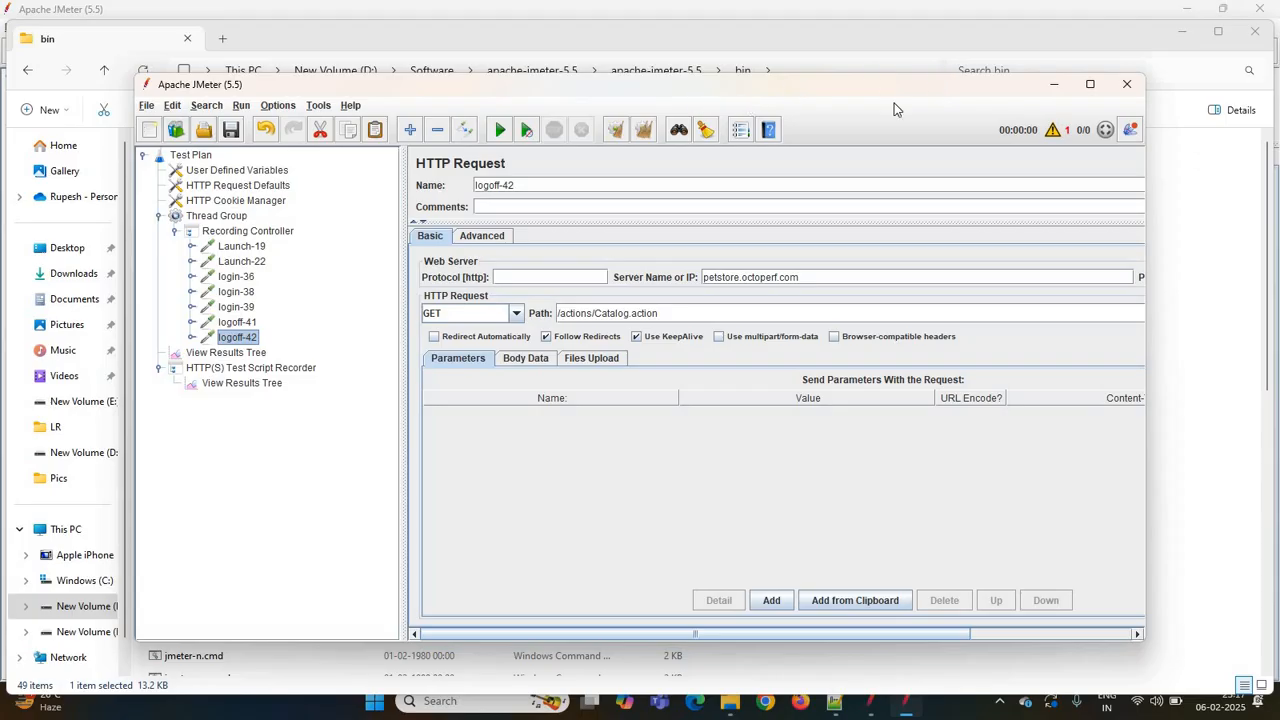
left_click_drag(893, 90, 1129, 71)
left_click(477, 228)
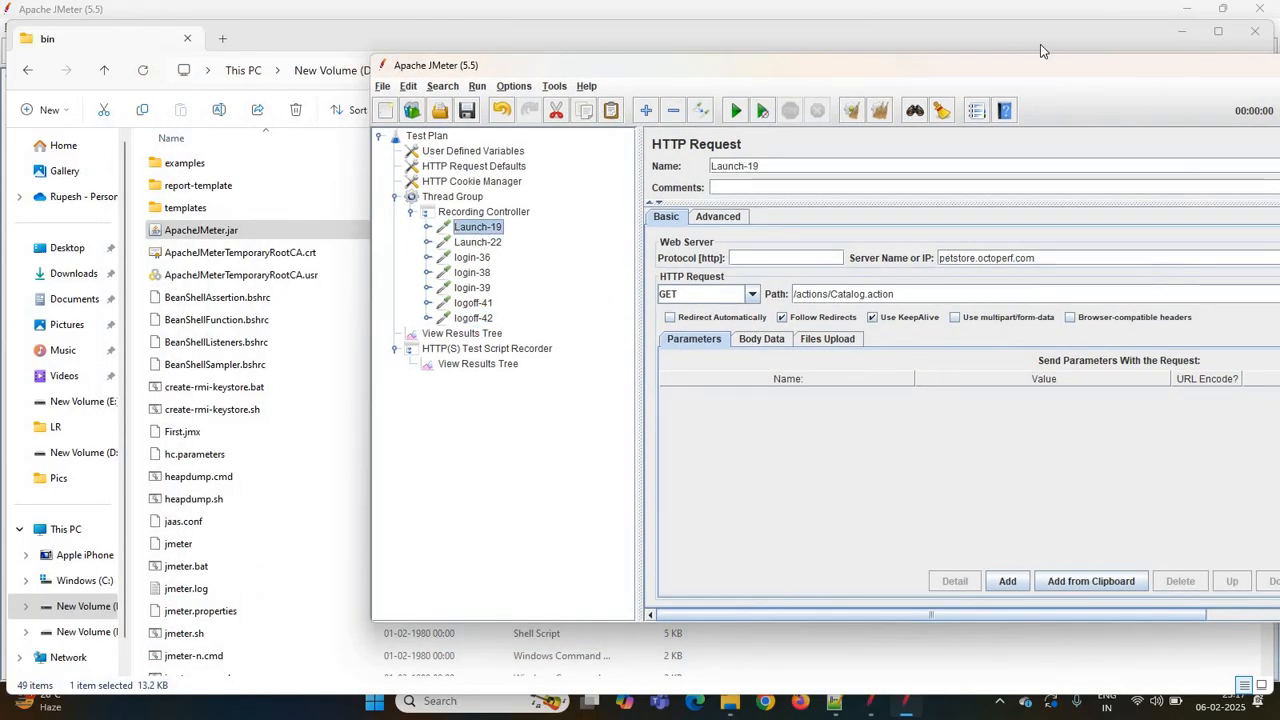
double_click(1037, 69)
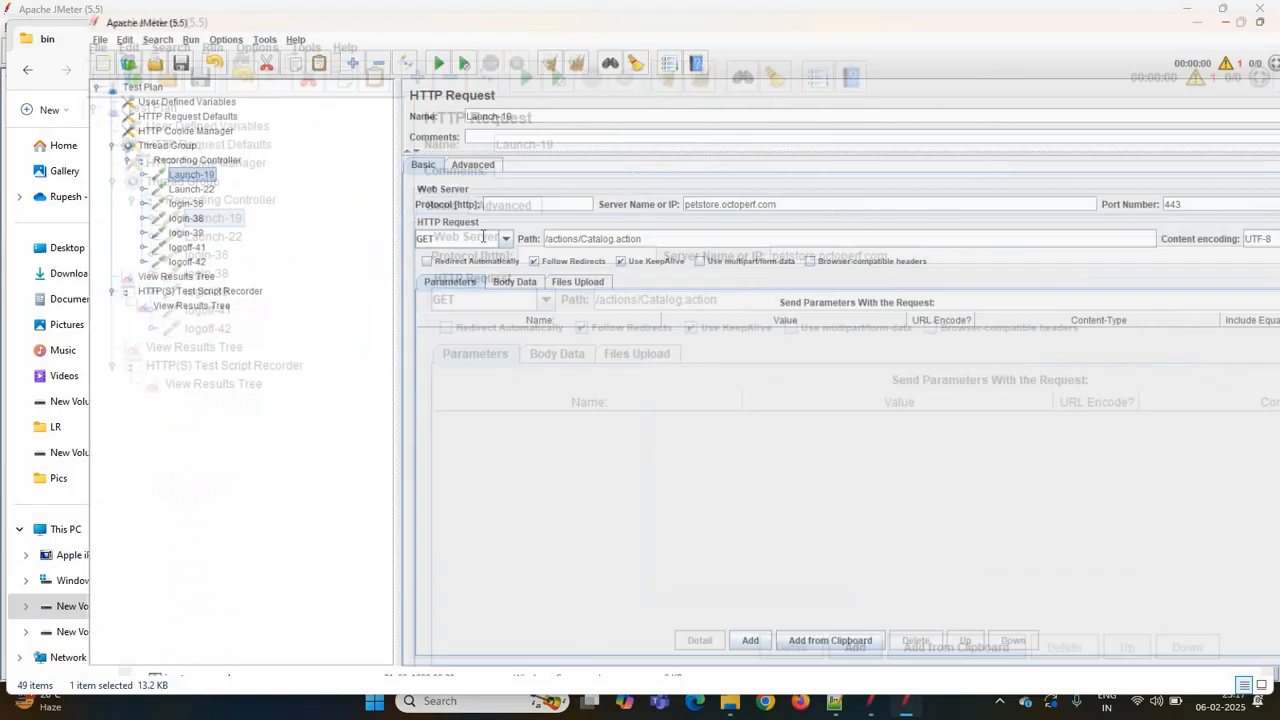
left_click(109, 183)
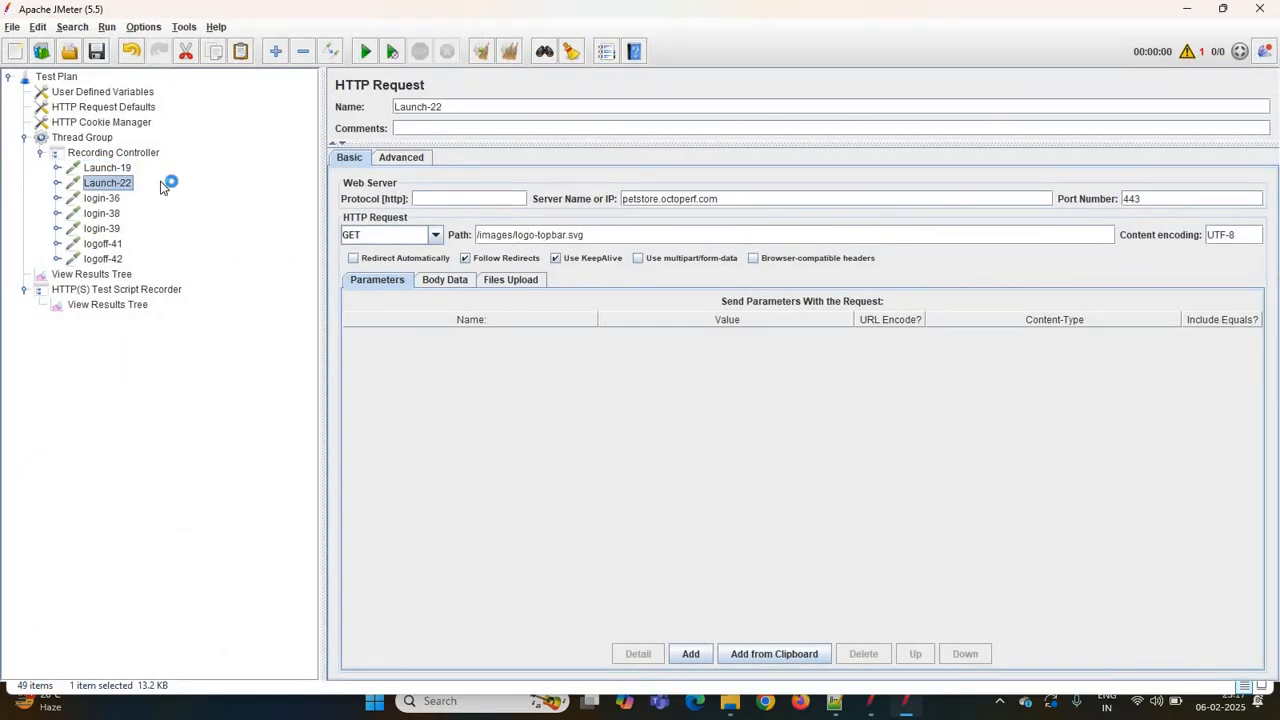
left_click(96, 200)
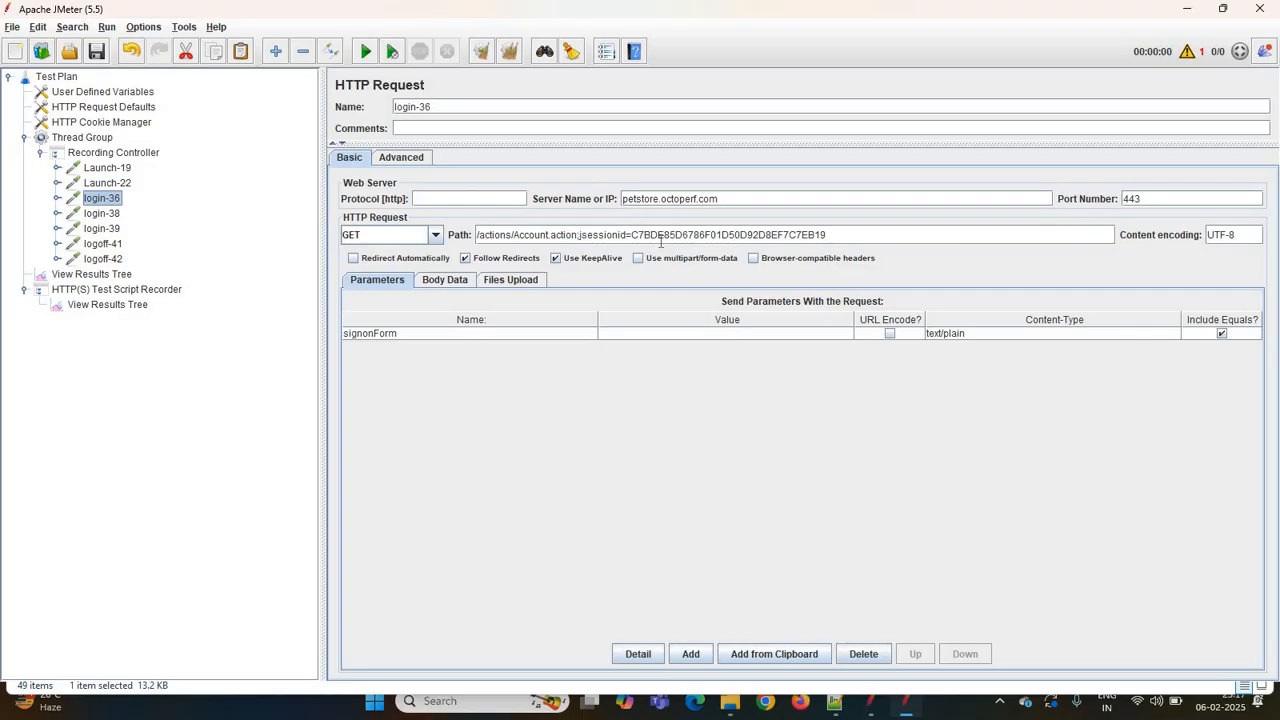
- Copy the jsessionid part of Login-38's path from the second JMeter plan and paste it into Notepad++ below the URL
left_click(868, 706)
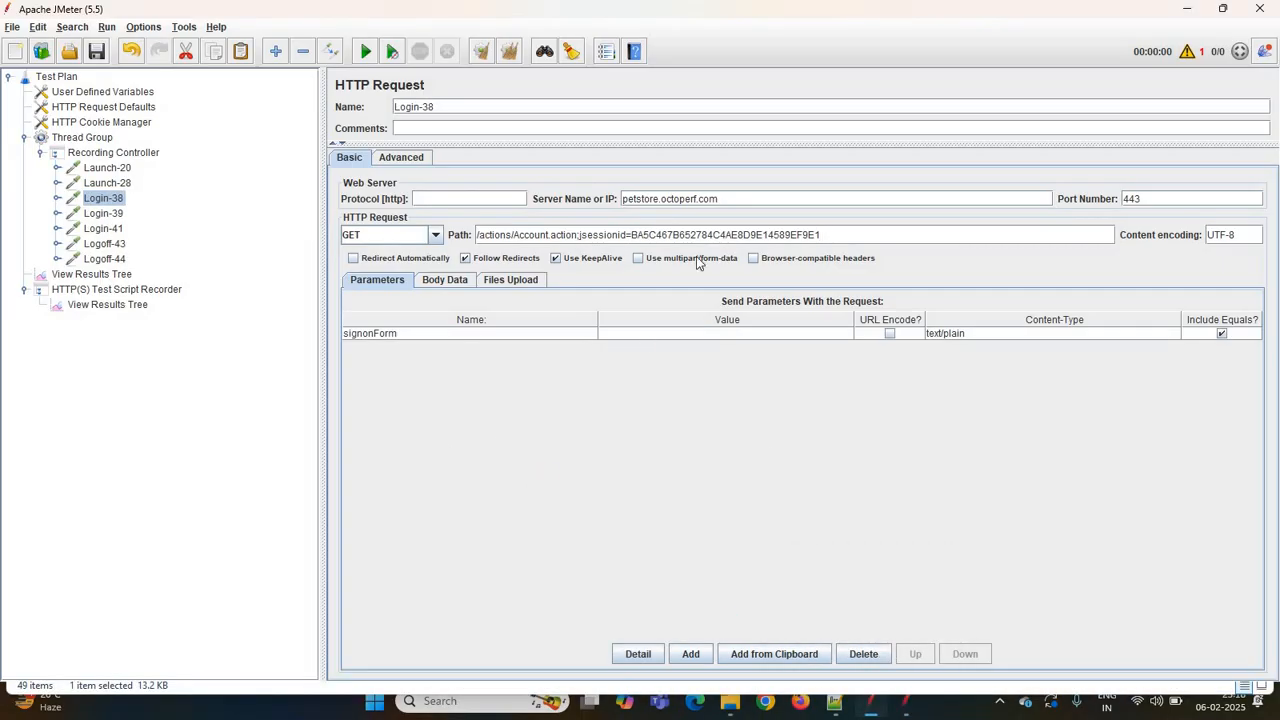
left_click_drag(823, 233, 580, 235)
key("ctrl+c")
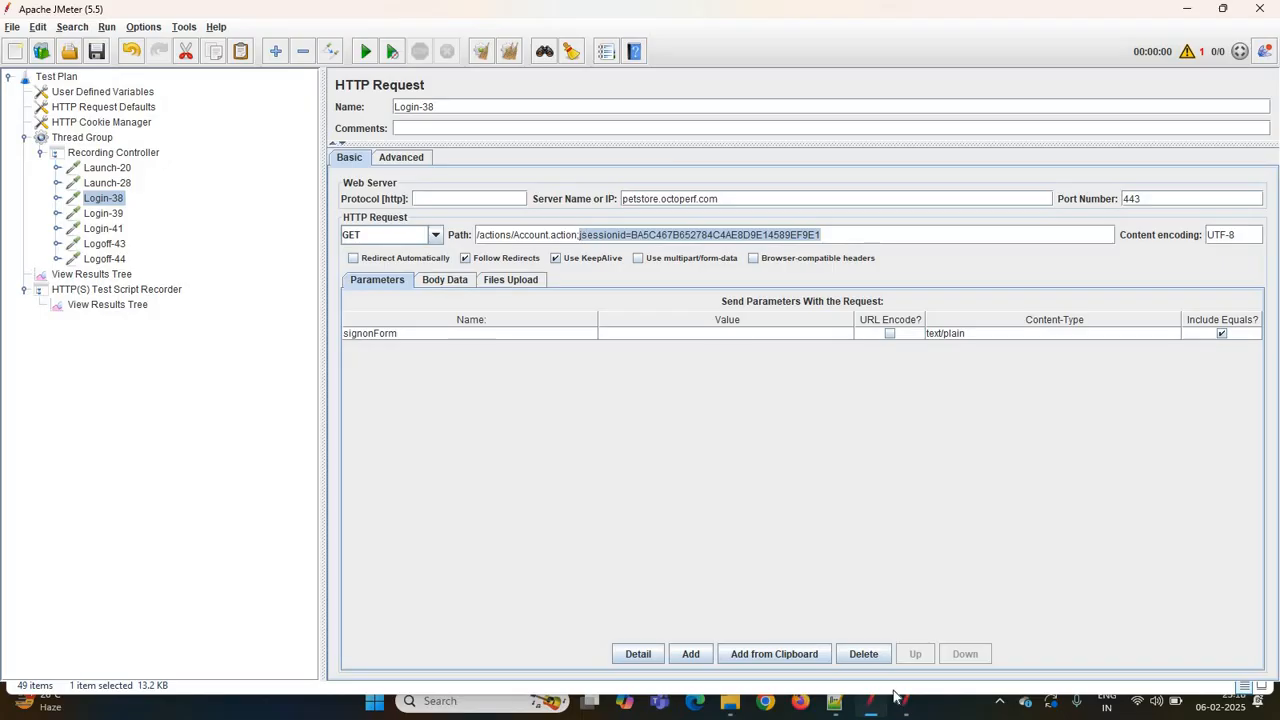
left_click(833, 705)
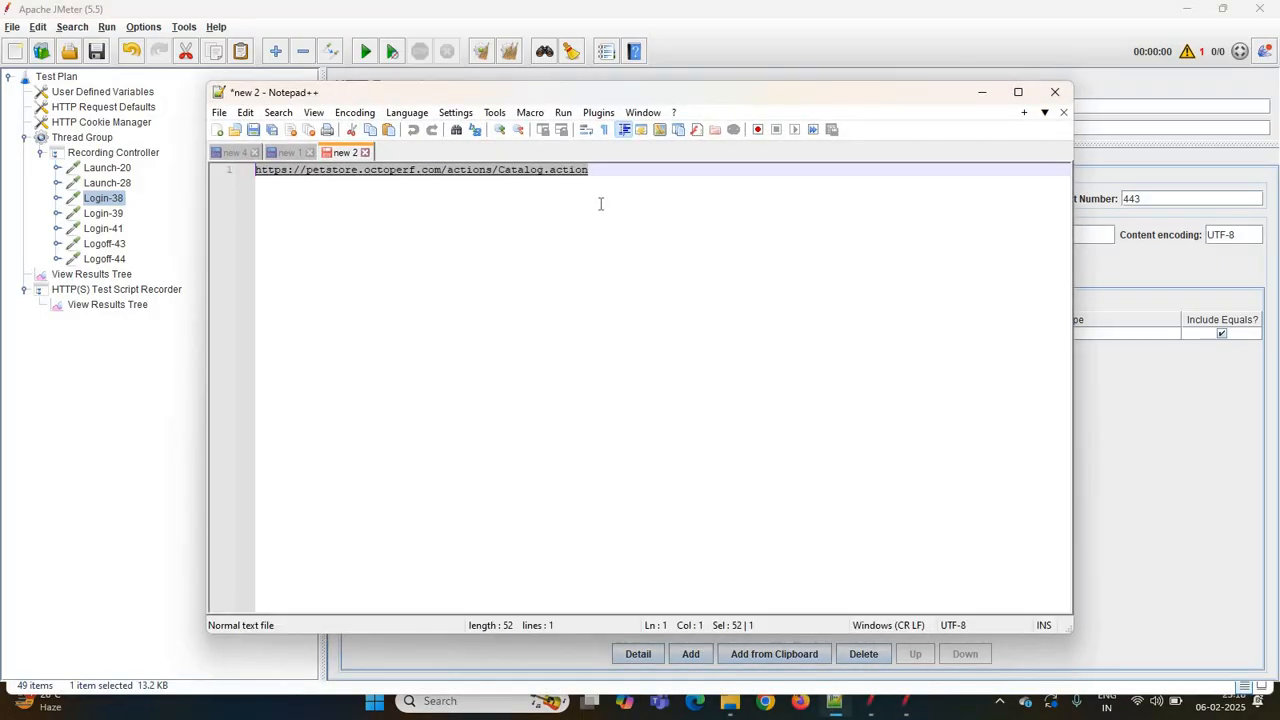
left_click(616, 184)
key("Return")
key("Return")
key("Return")
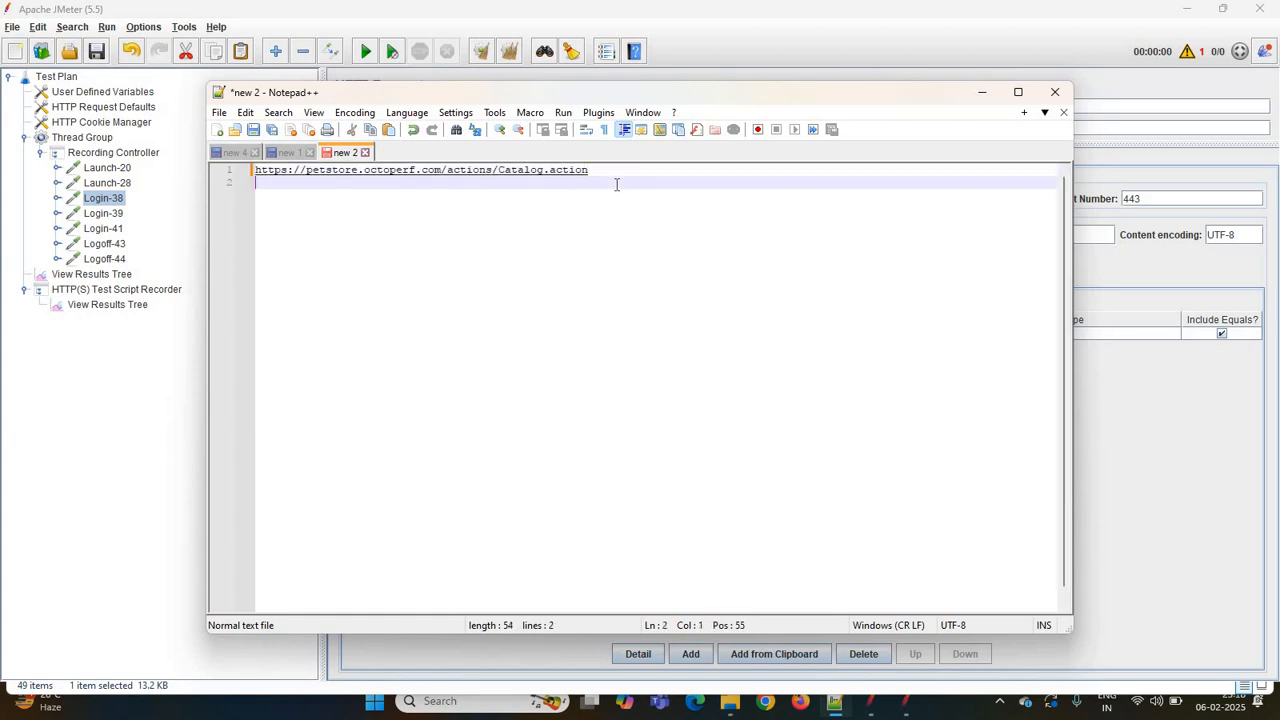
key("ctrl+v")
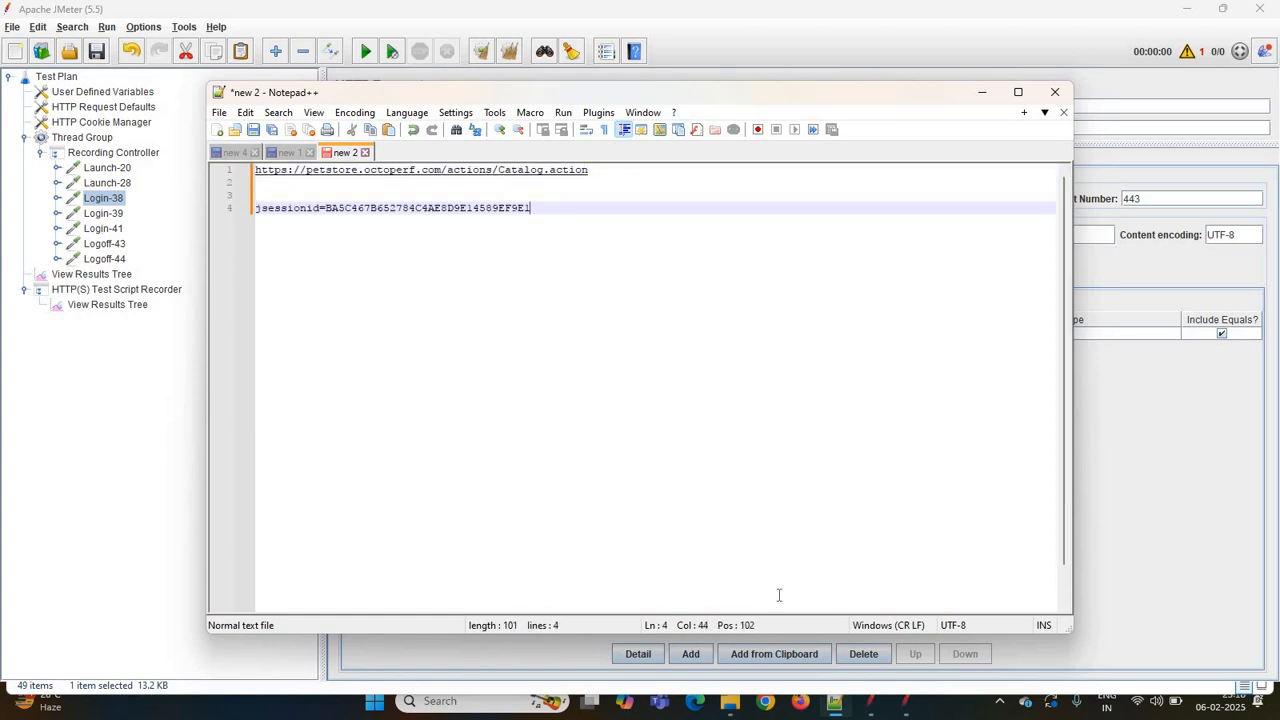
- Copy the jsessionid part of login-36's path from the other JMeter plan and paste it into Notepad++ two lines below the first ID
left_click(903, 708)
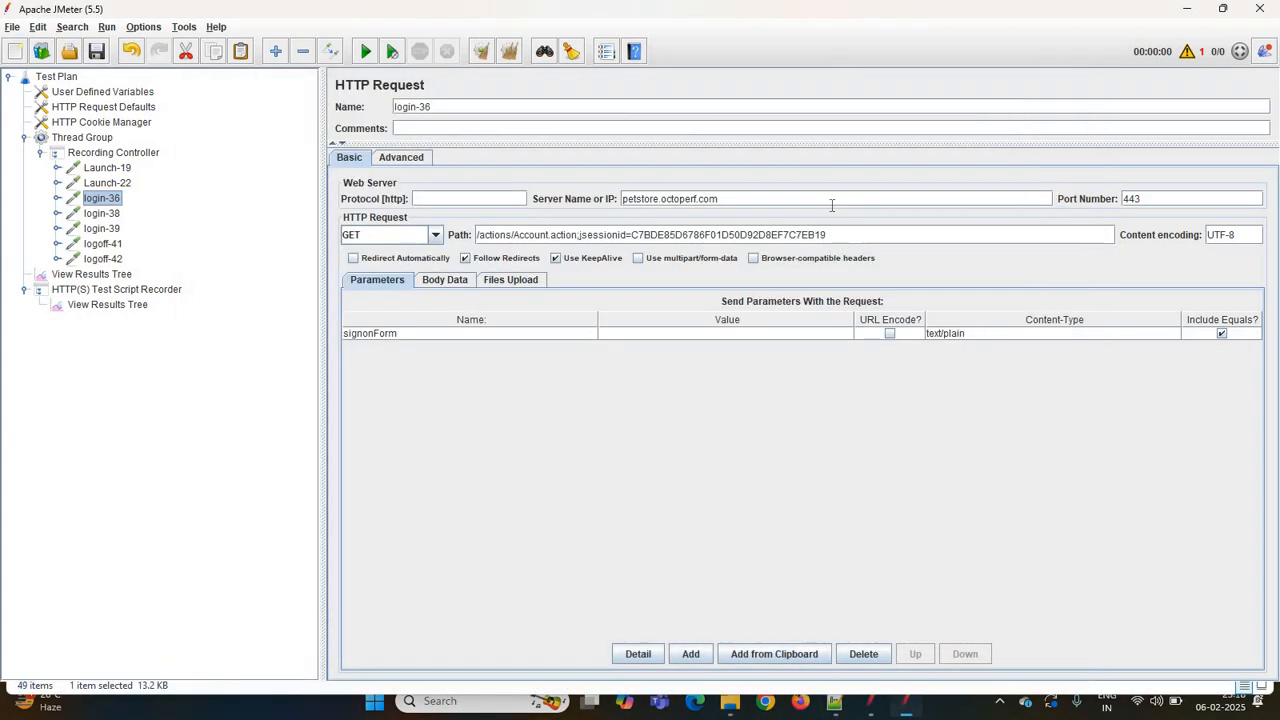
left_click_drag(836, 235, 581, 235)
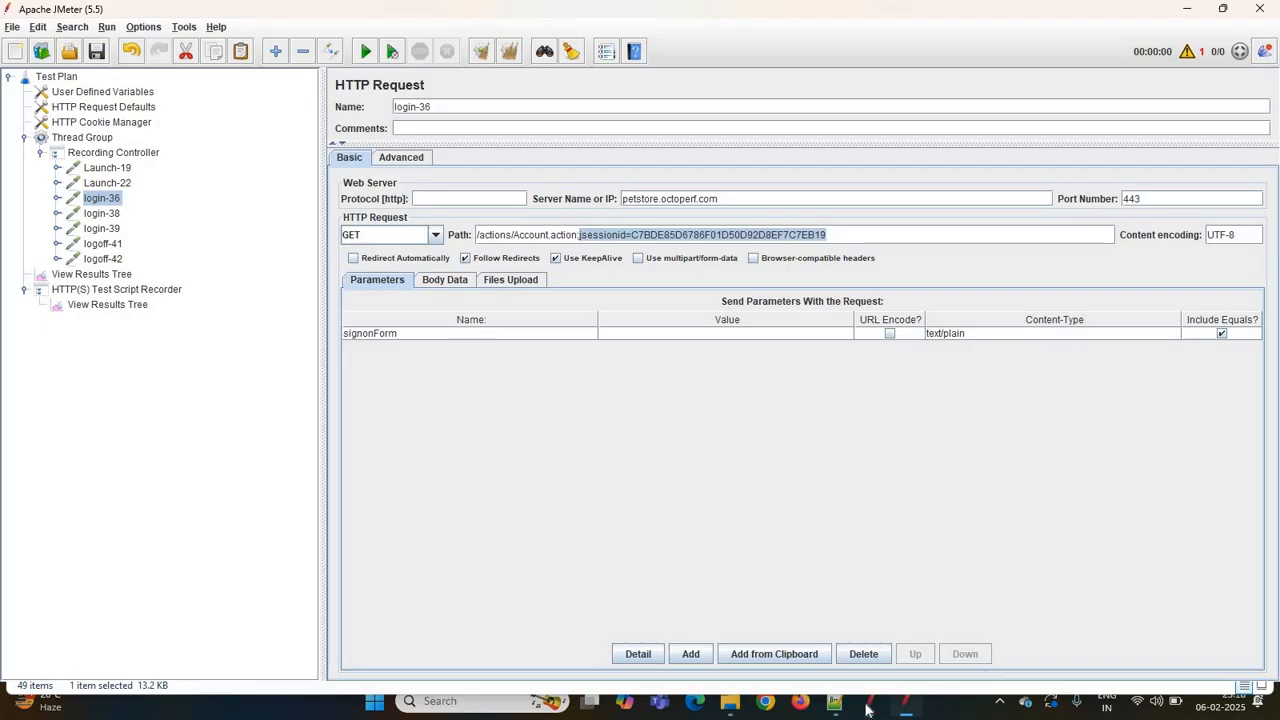
left_click(830, 684)
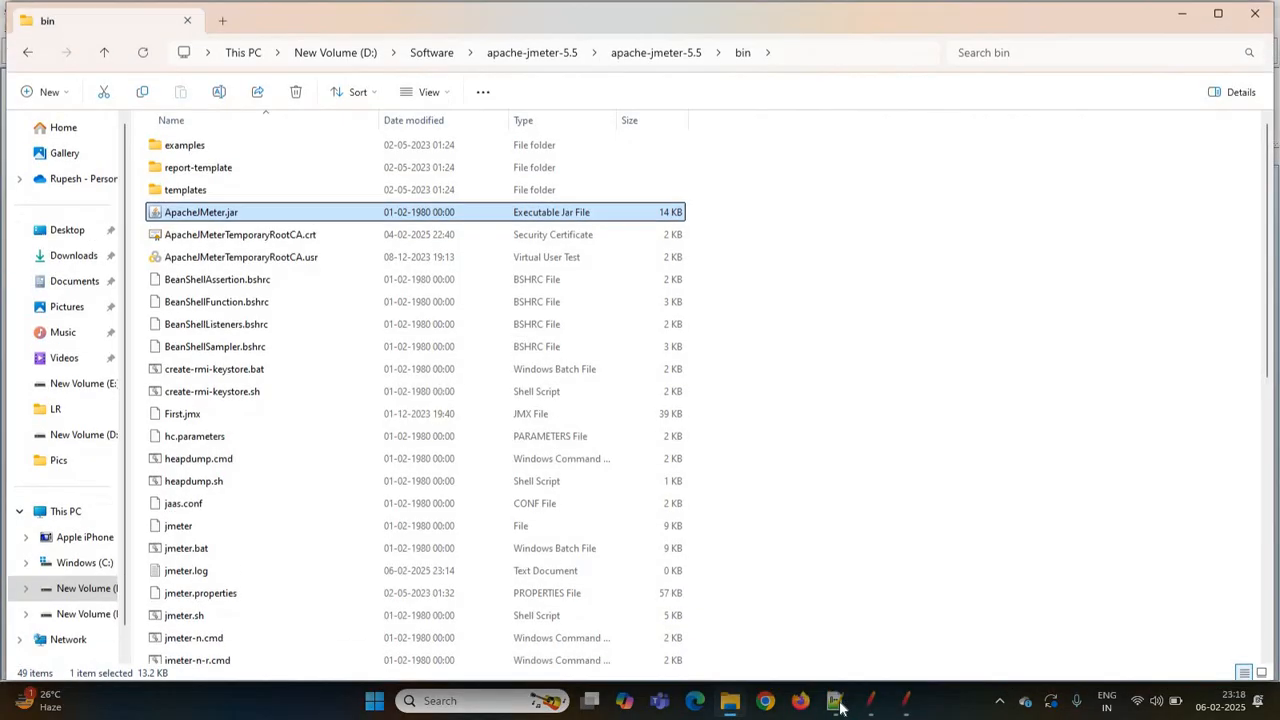
left_click(842, 708)
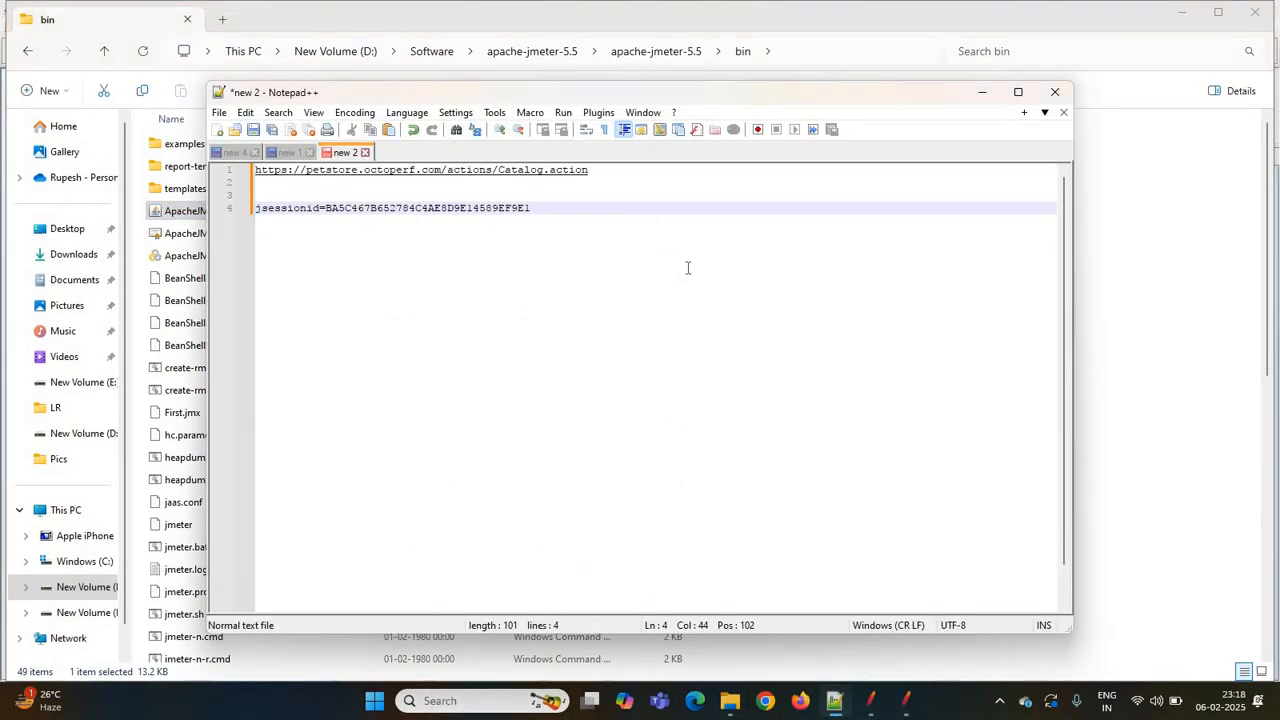
key("Return")
key("Return")
type("jsessionid=C7BDE85D6786F01D50D92D8EF7C7EB19")
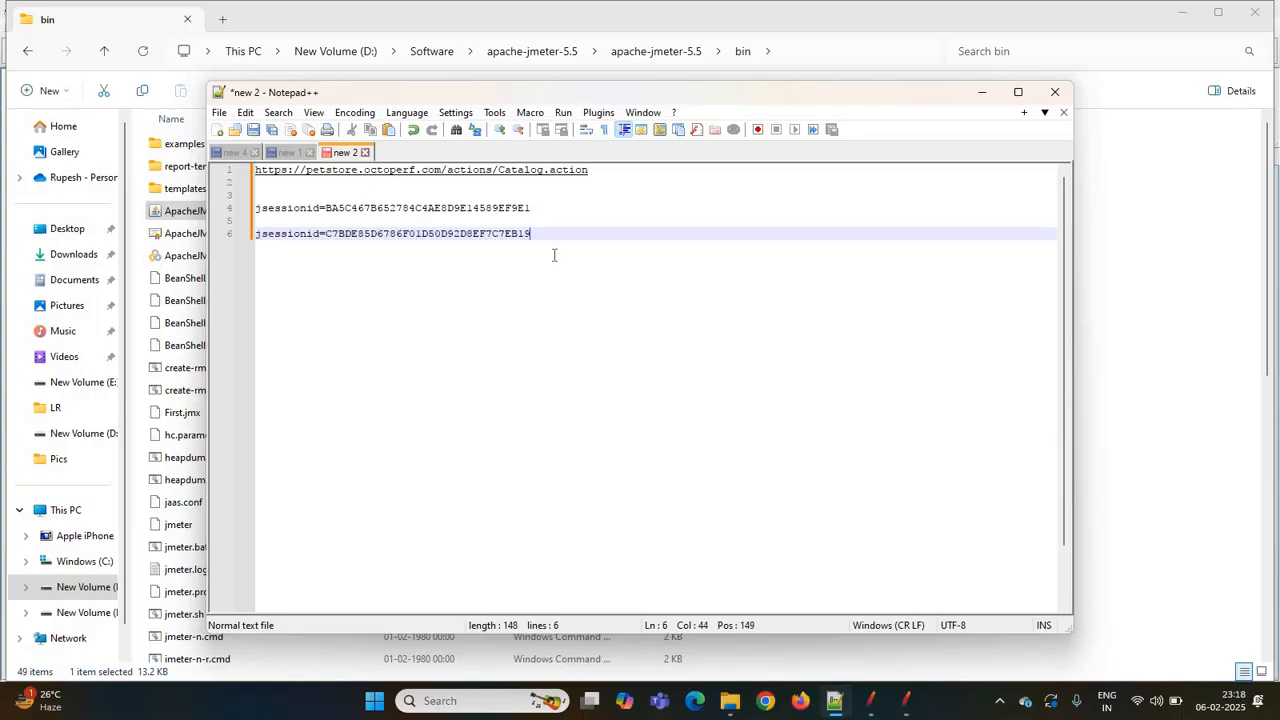
- Compare the two jsessionid values in Notepad++, selecting each, and minimize the editor
left_click(398, 208)
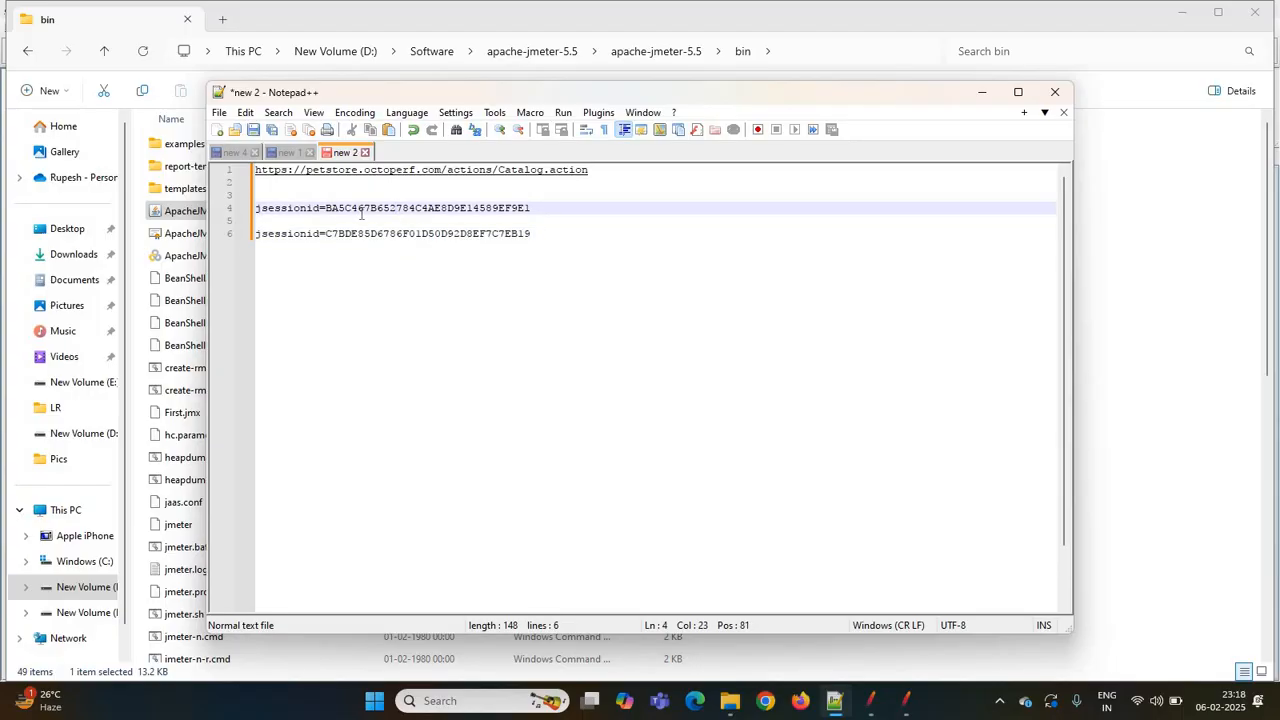
left_click(364, 209)
double_click(371, 235)
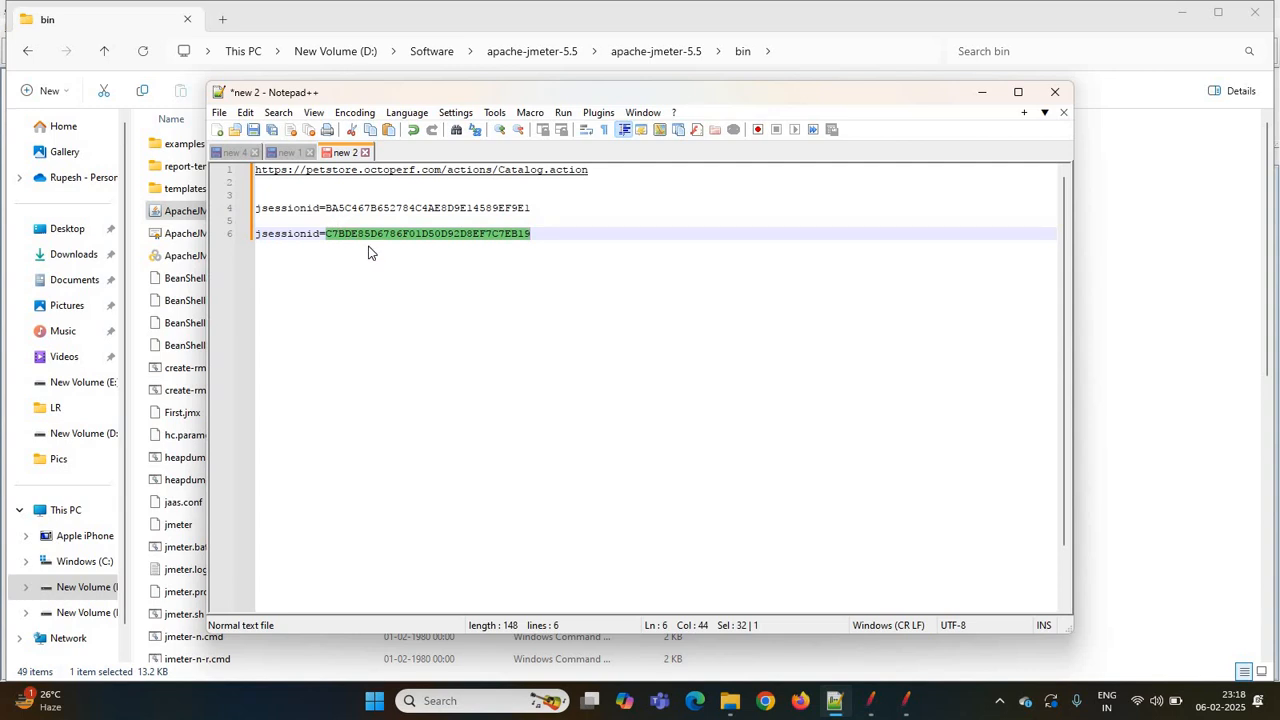
key("Right")
left_click_drag(533, 207, 316, 208)
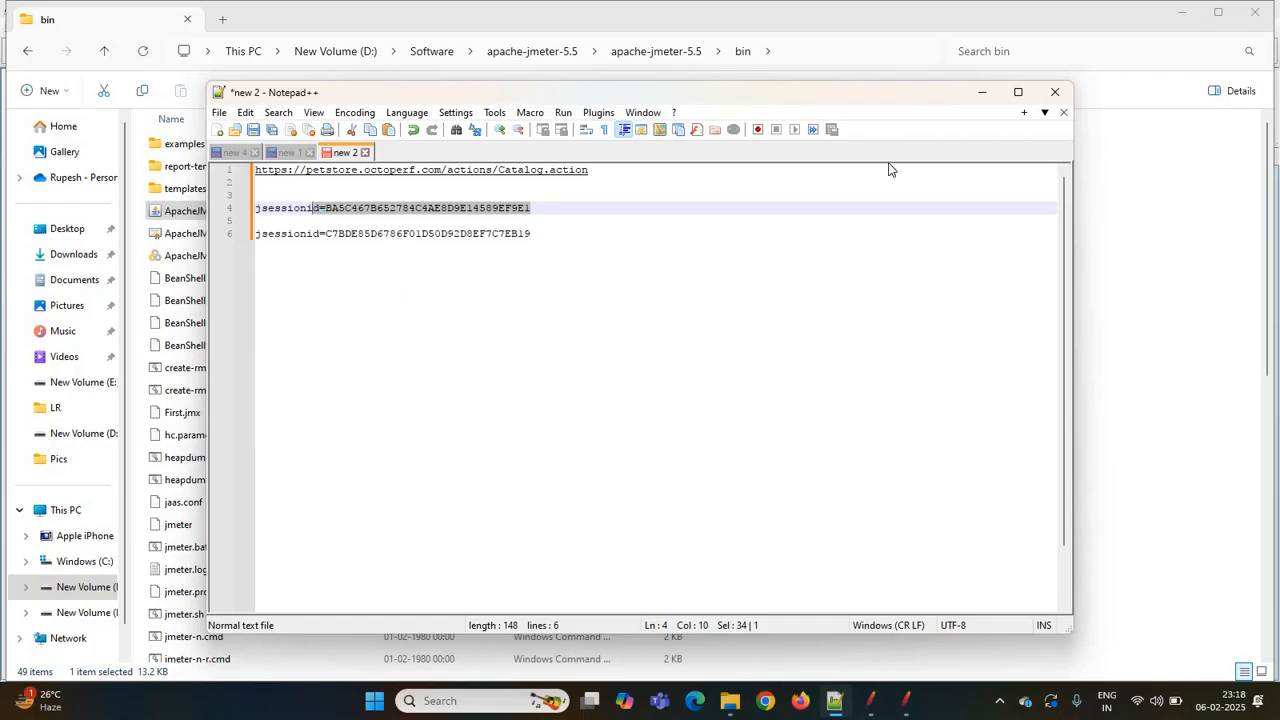
left_click(983, 96)
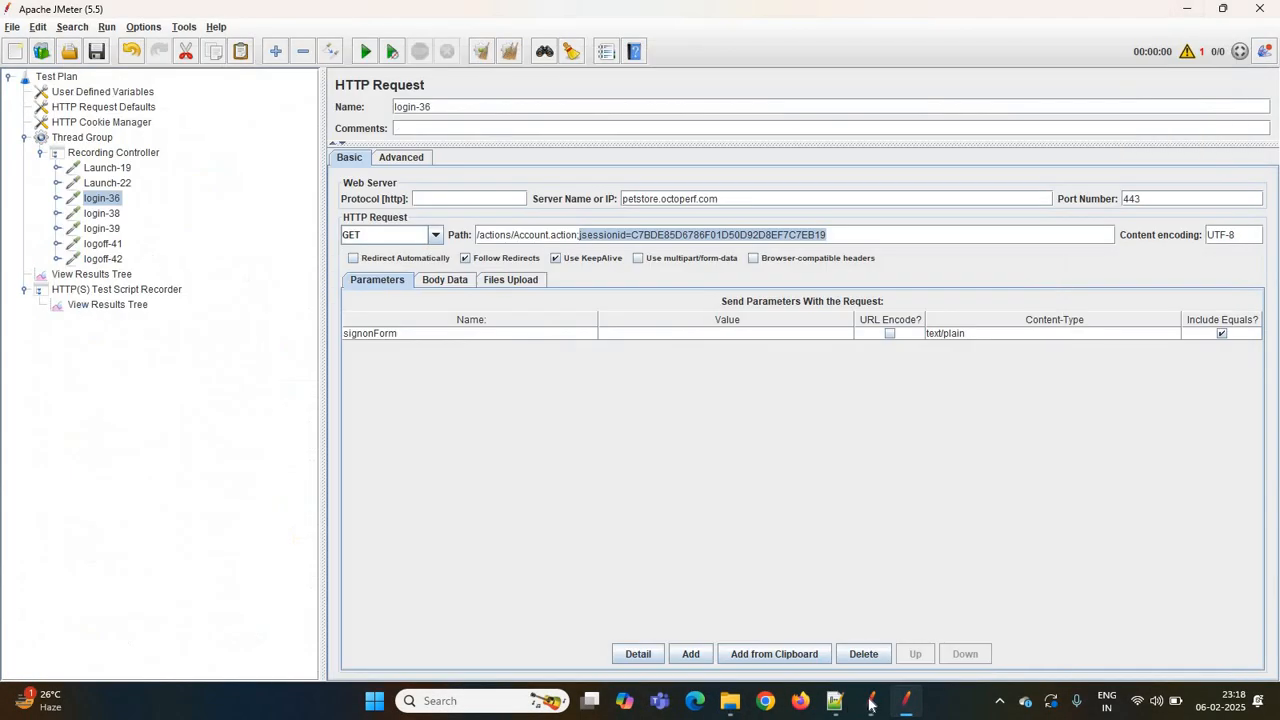
- Copy the session ID value from Login-38's path, toggling Browser-compatible headers on and off along the way
left_click(871, 701)
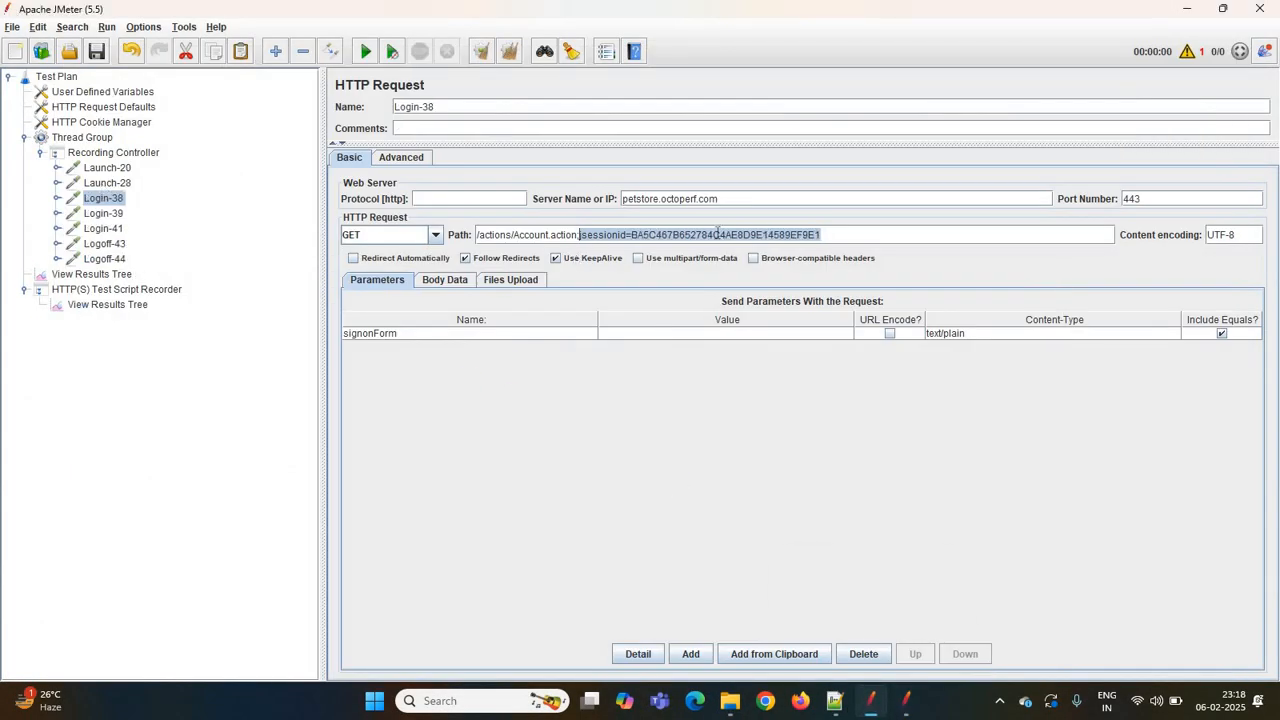
left_click(838, 258)
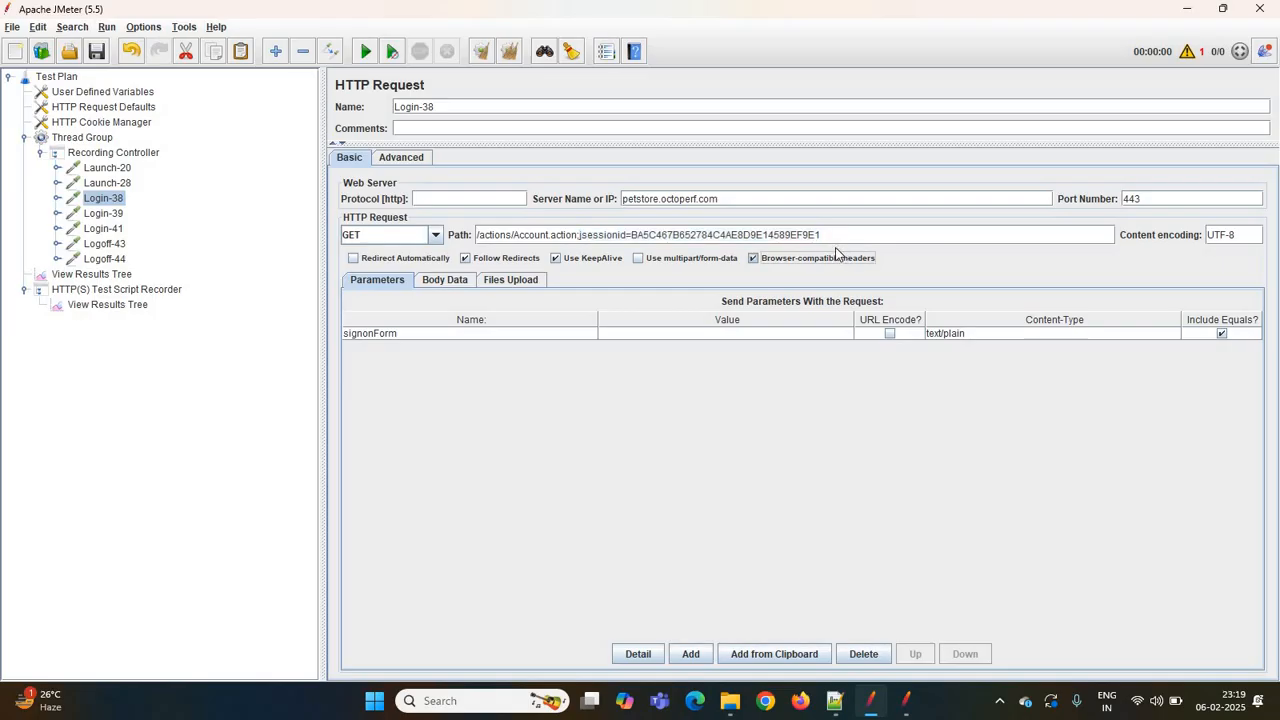
left_click(836, 258)
left_click_drag(822, 234, 632, 234)
key("ctrl+c")
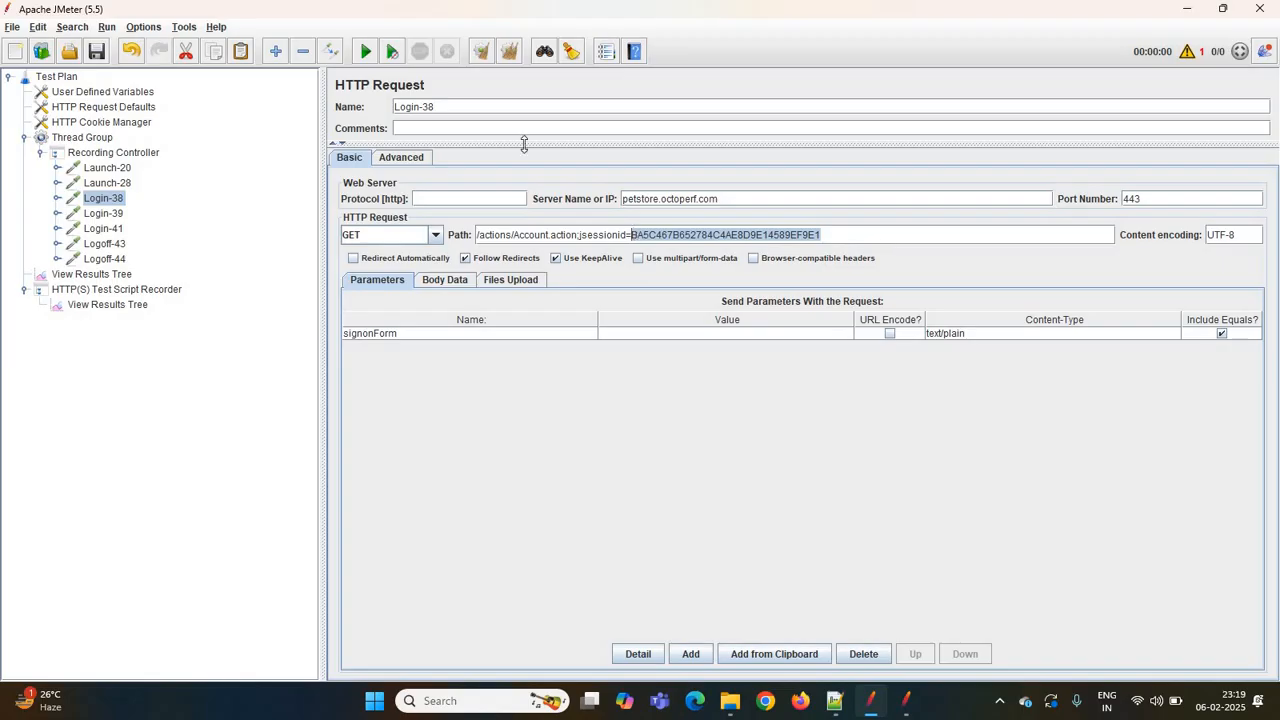
left_click(440, 107)
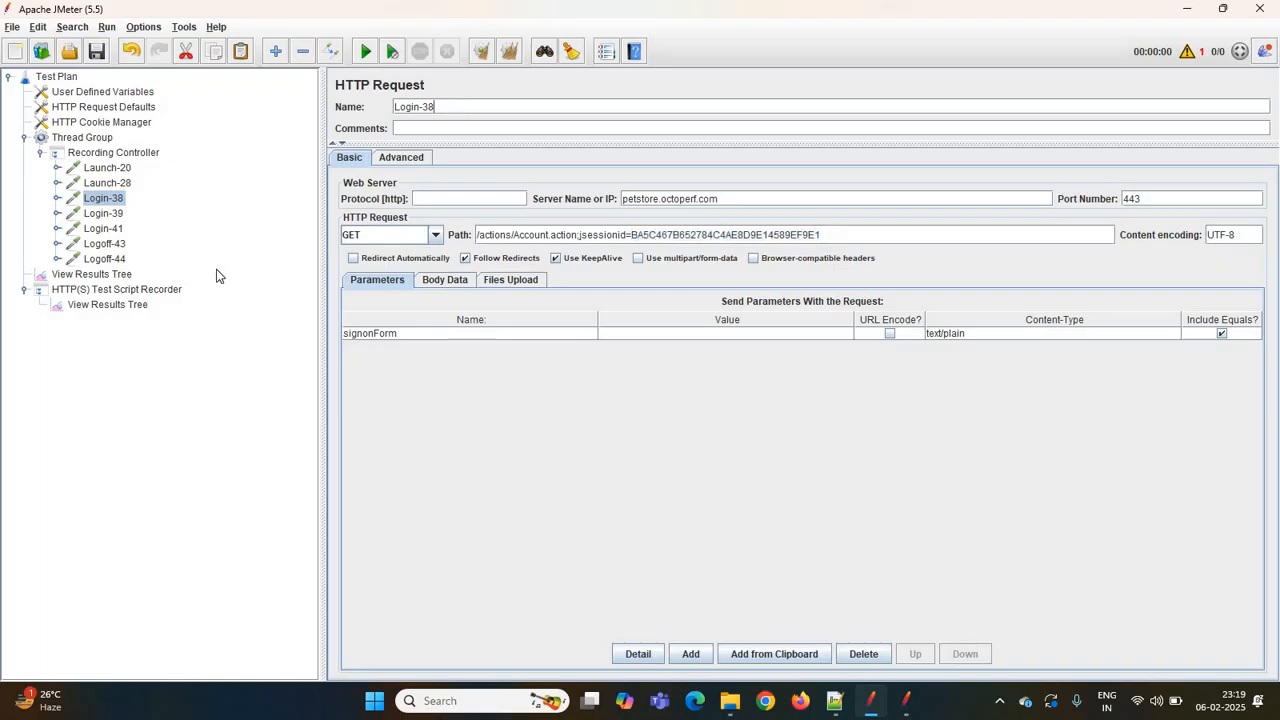
- Clear the filename in the recorder's View Results Tree and search its results for the copied session ID
left_click(123, 306)
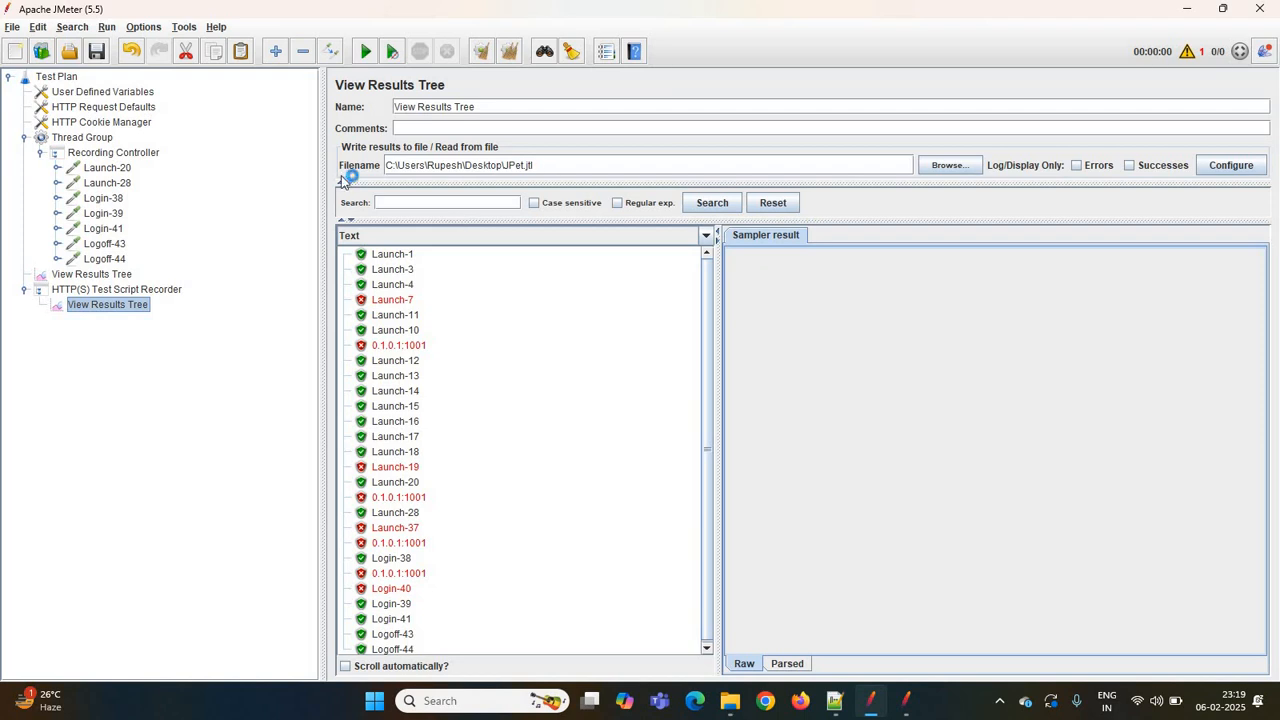
left_click(562, 167)
key("ctrl+a")
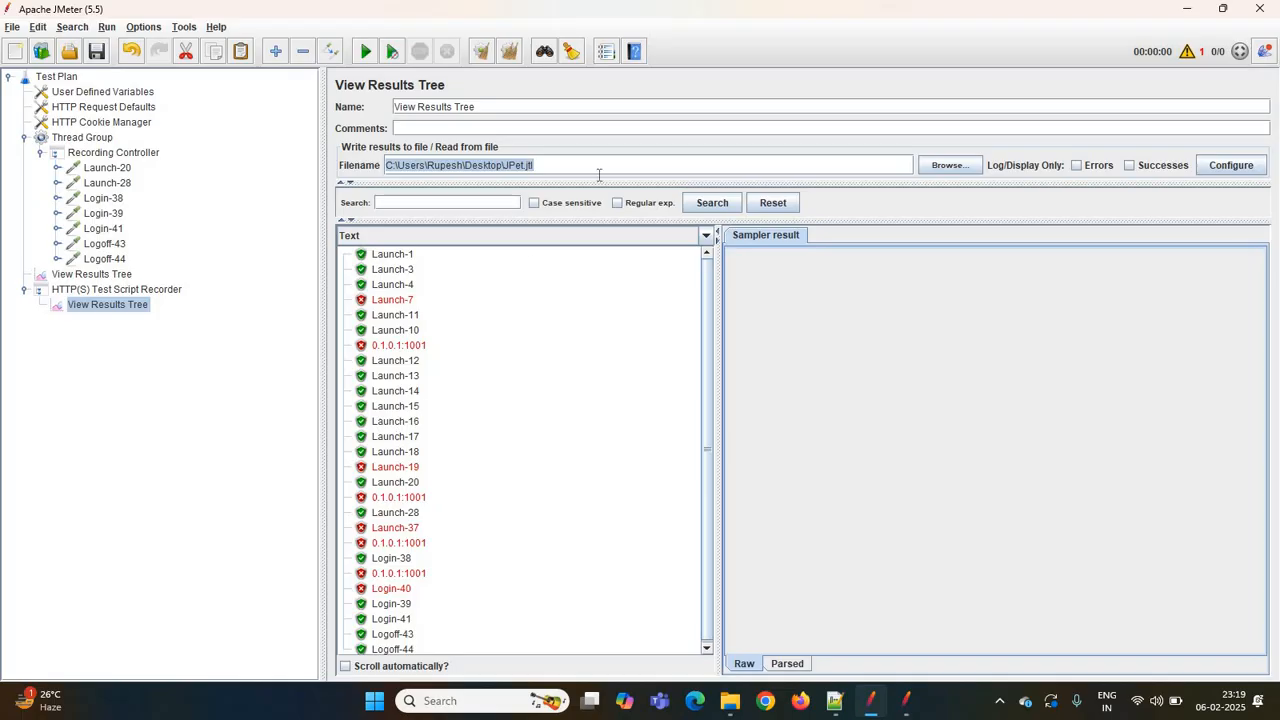
key("BackSpace")
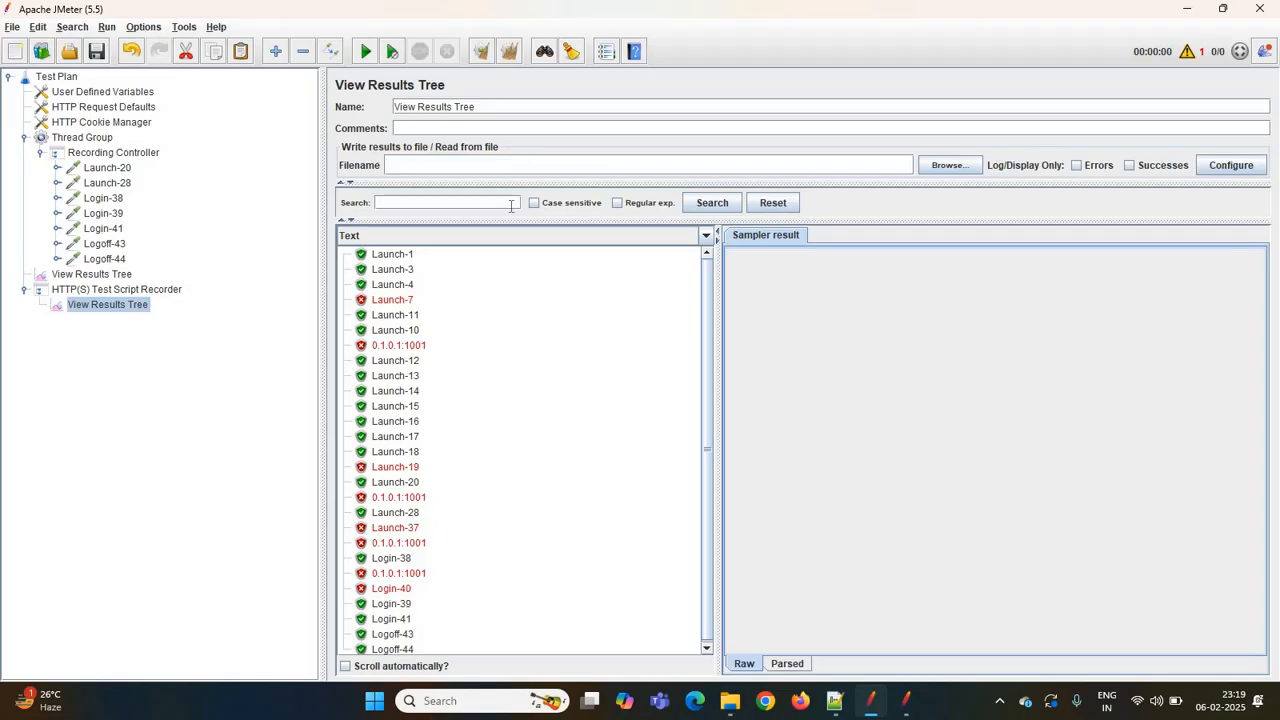
left_click(436, 204)
key("ctrl+v")
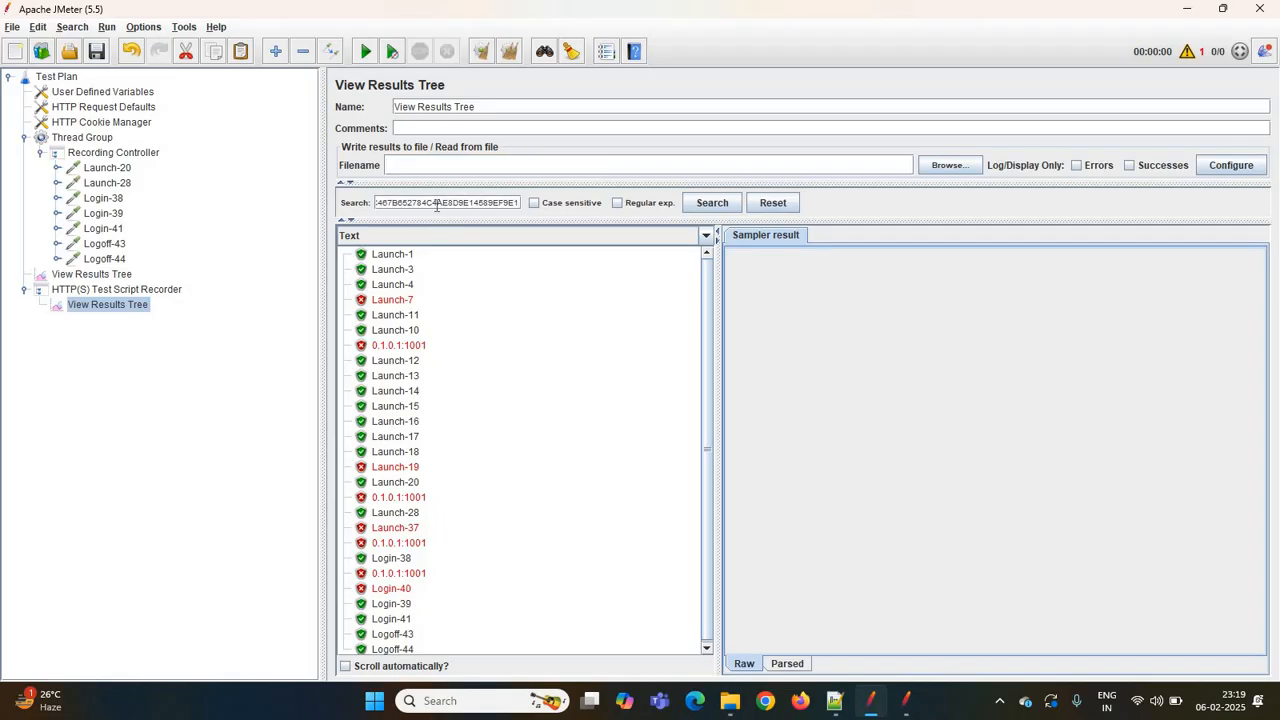
left_click(708, 204)
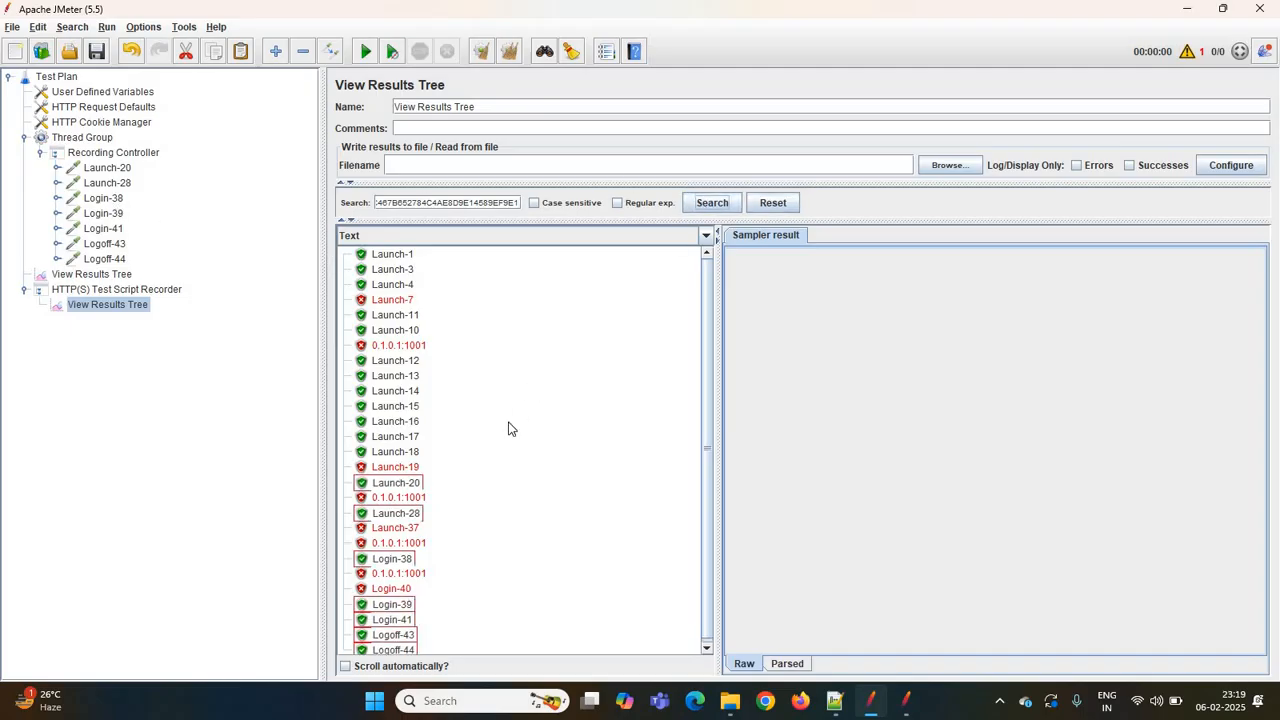
- Inspect Login-38's result and find the session ID in Launch-28's response data
left_click(398, 560)
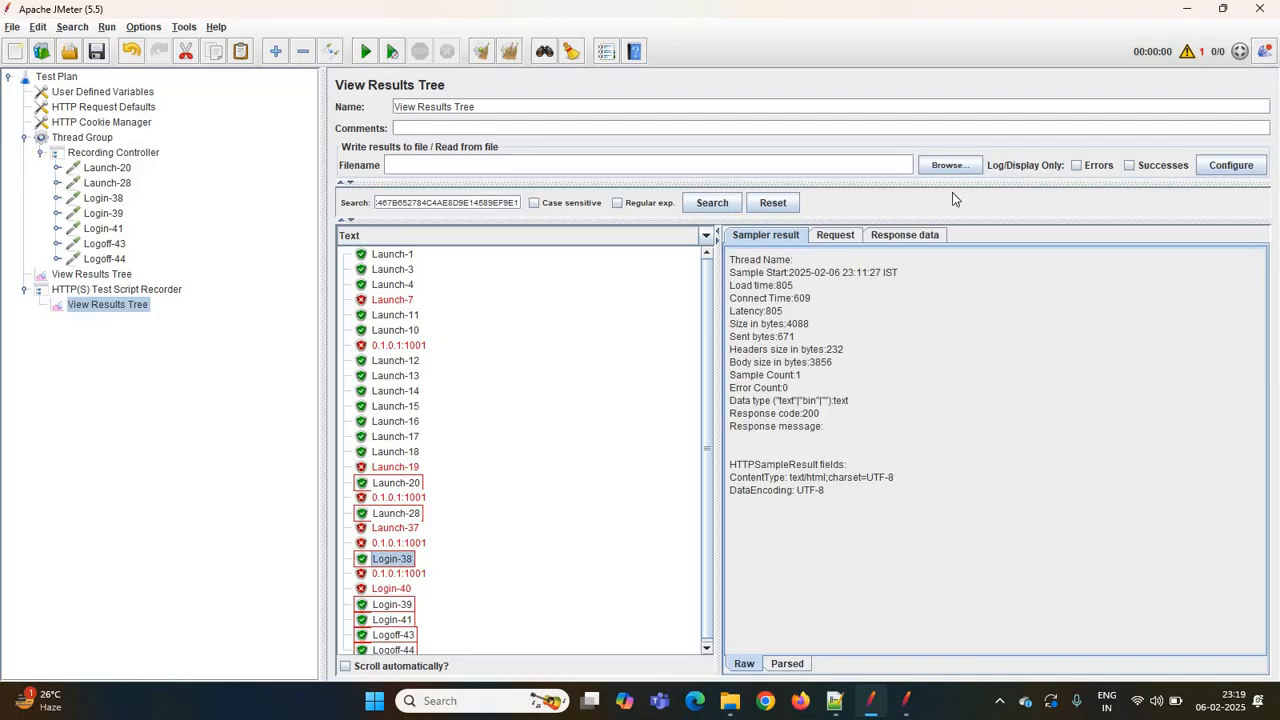
left_click(110, 199)
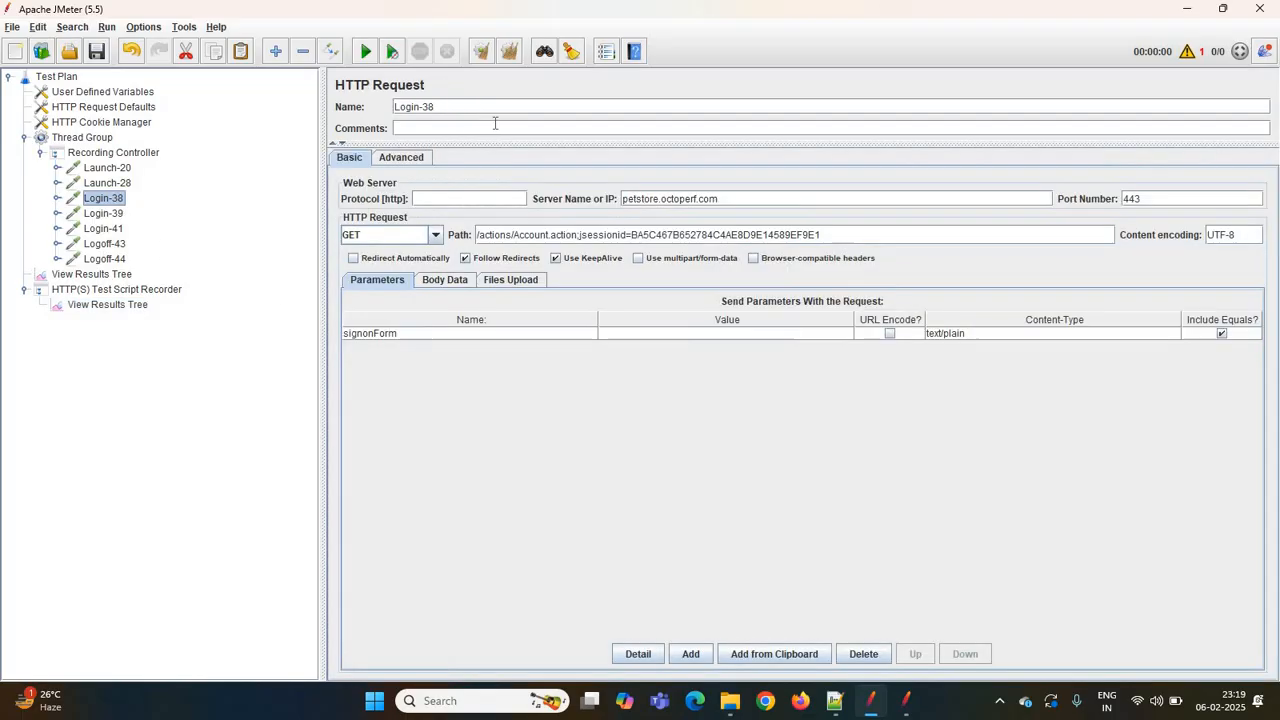
left_click(132, 309)
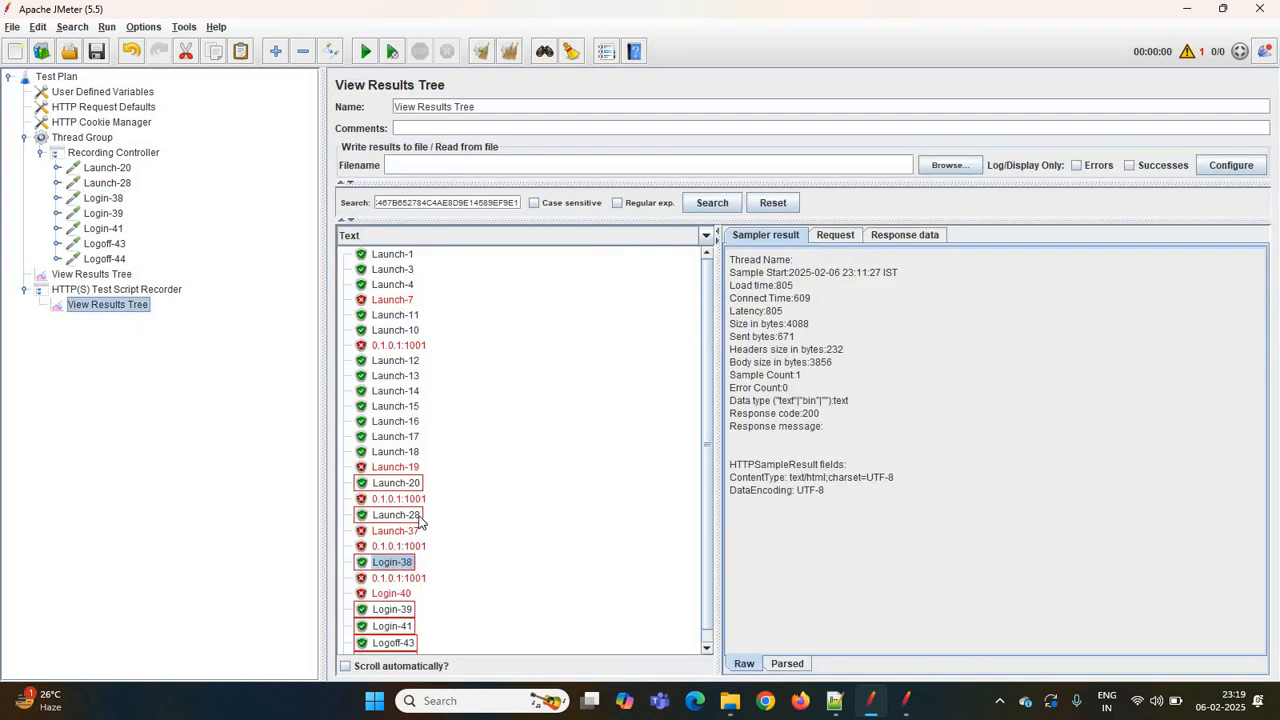
left_click(905, 237)
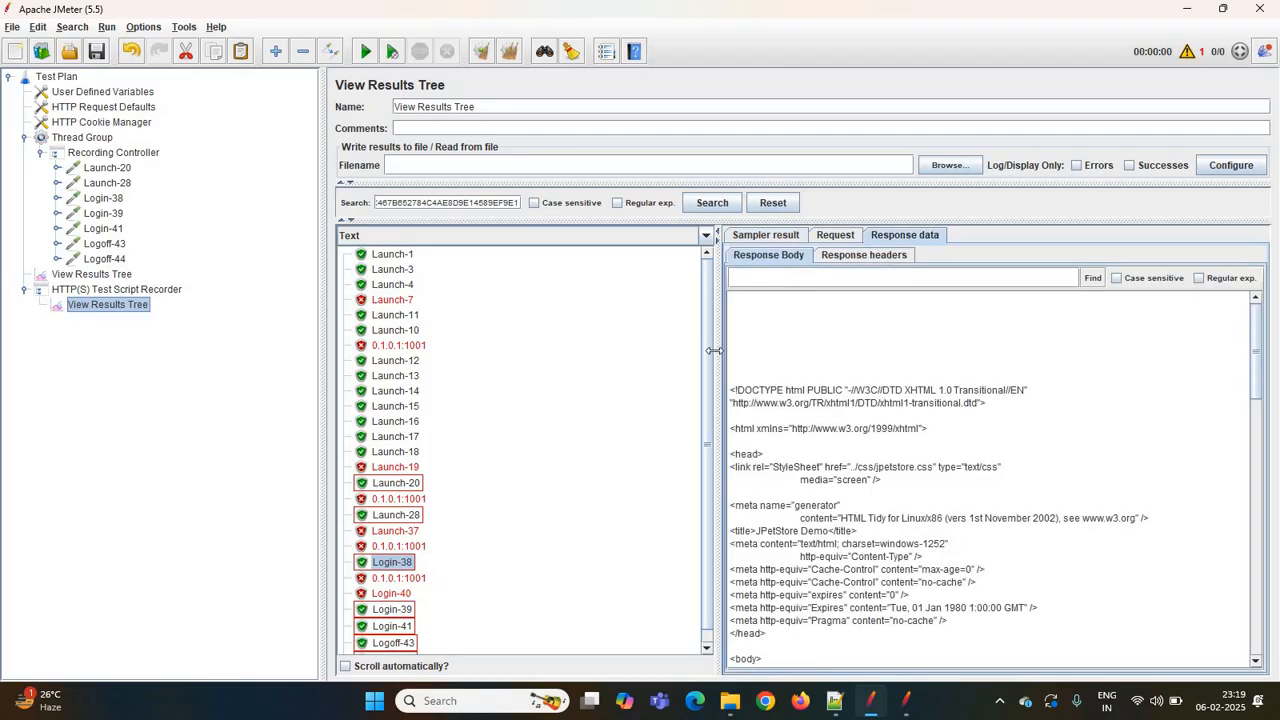
left_click(405, 514)
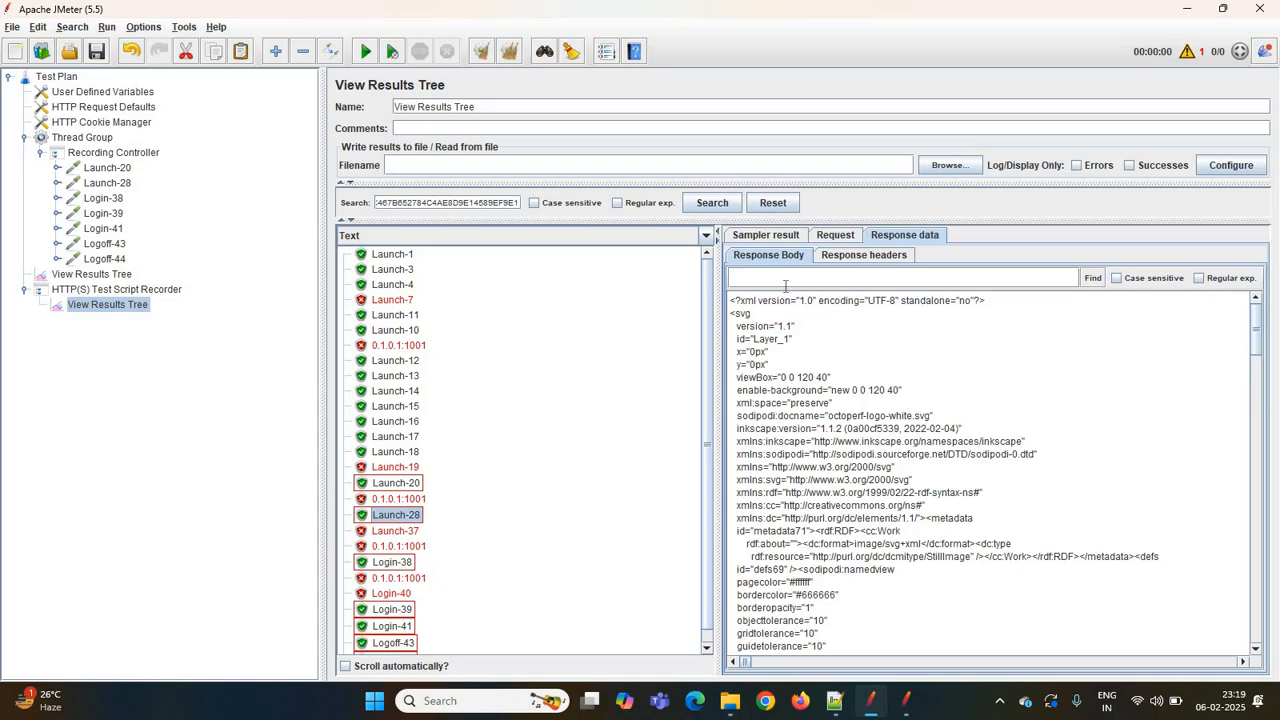
type("BA5C467B652784C4AE8D9E14589EF9E1")
left_click(1093, 280)
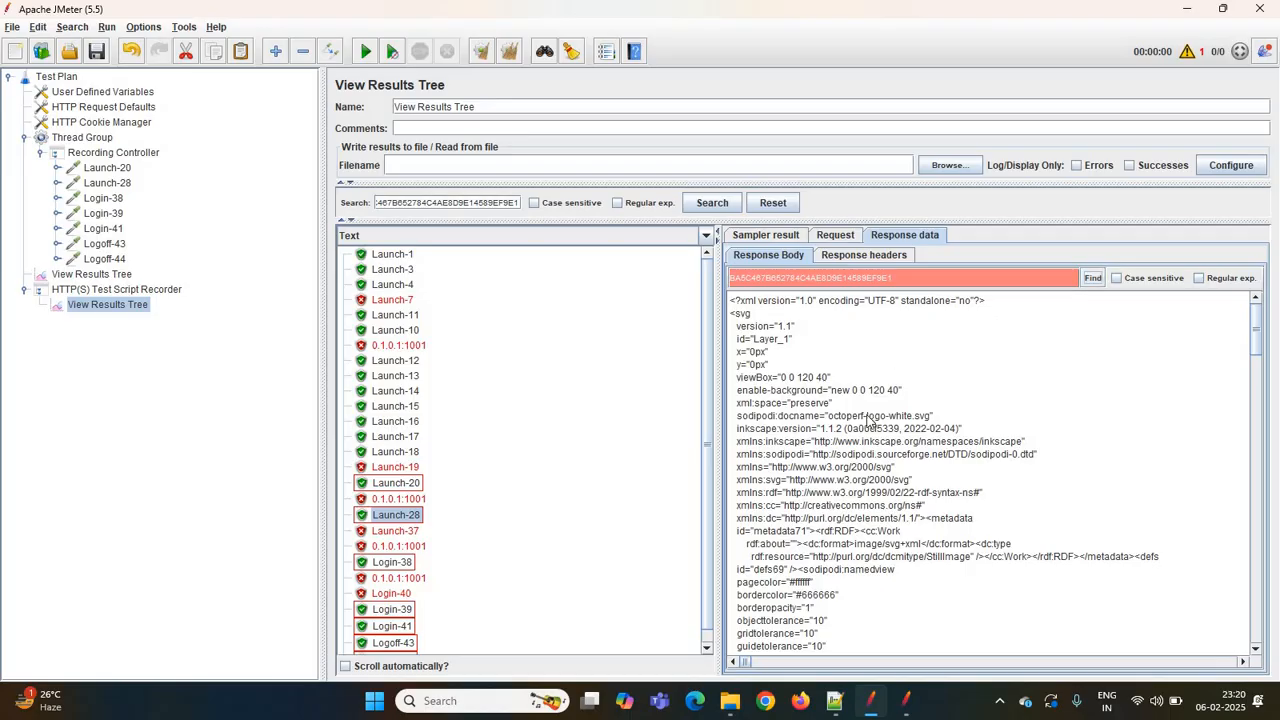
scroll(869, 420, "down", 10)
scroll(869, 420, "up", 10)
left_click(836, 235)
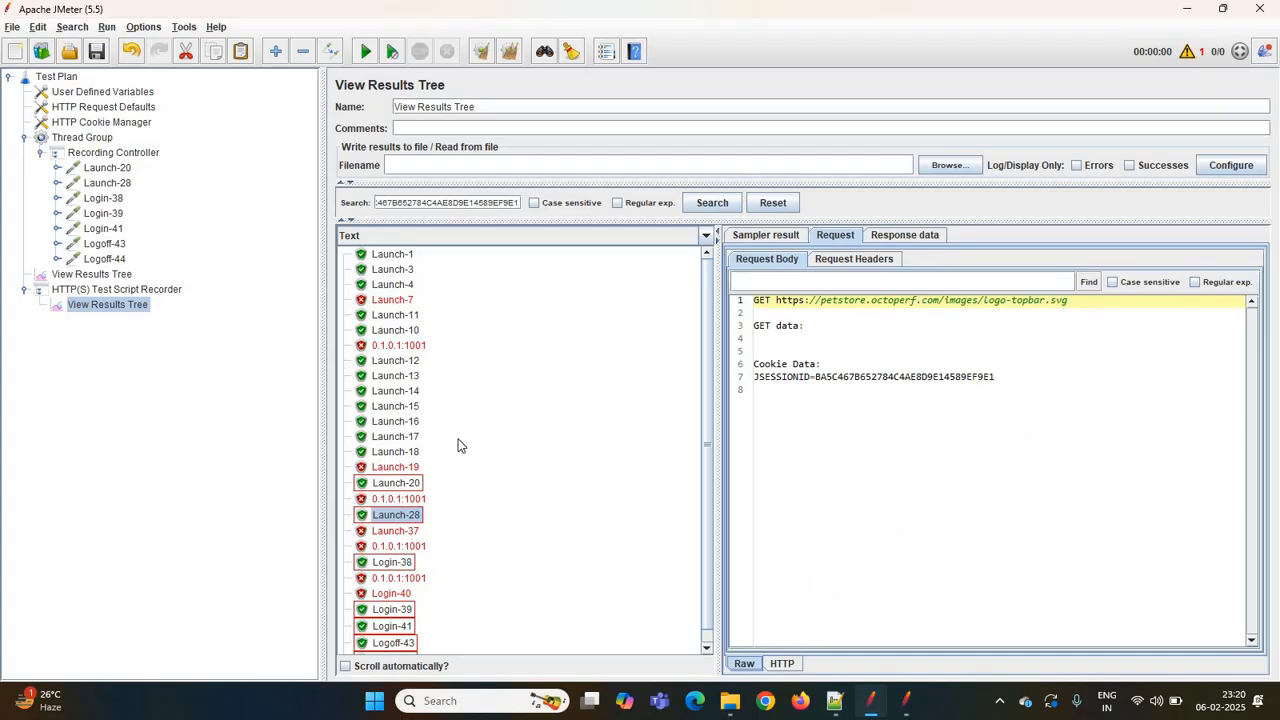
- Find the session ID in Launch-20's response body and copy the surrounding jsessionid link text
left_click(397, 486)
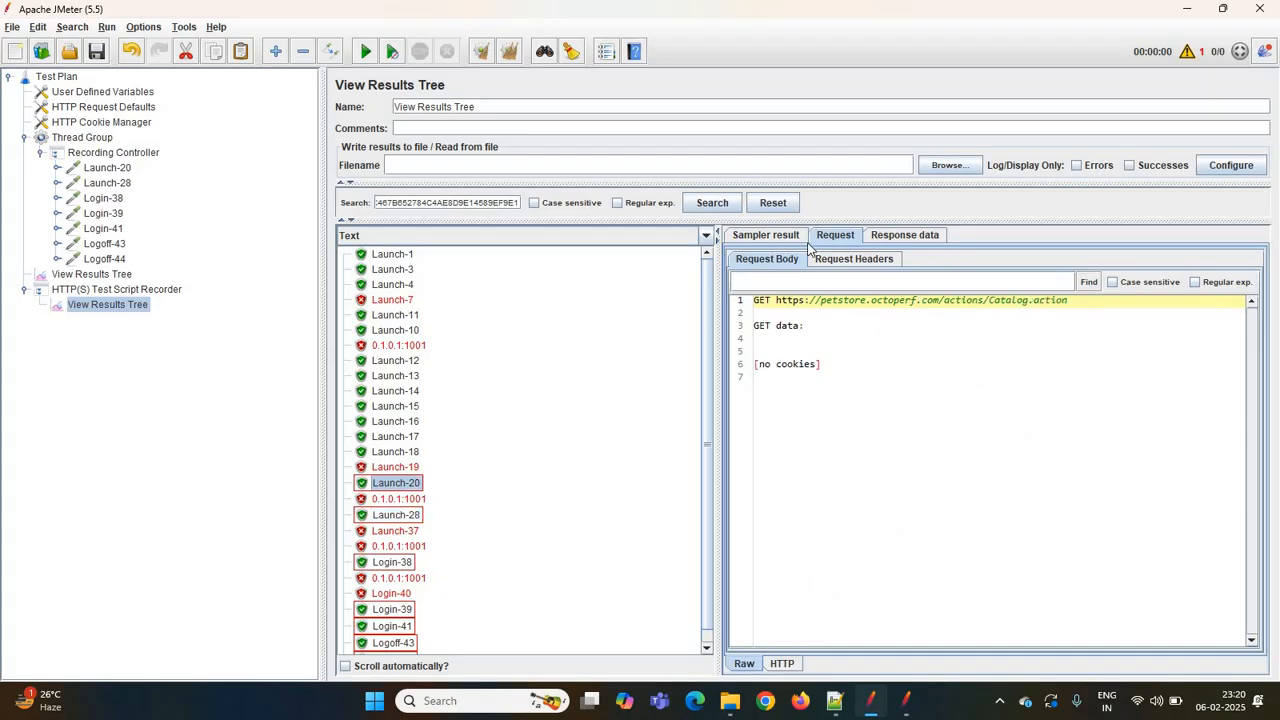
left_click(904, 235)
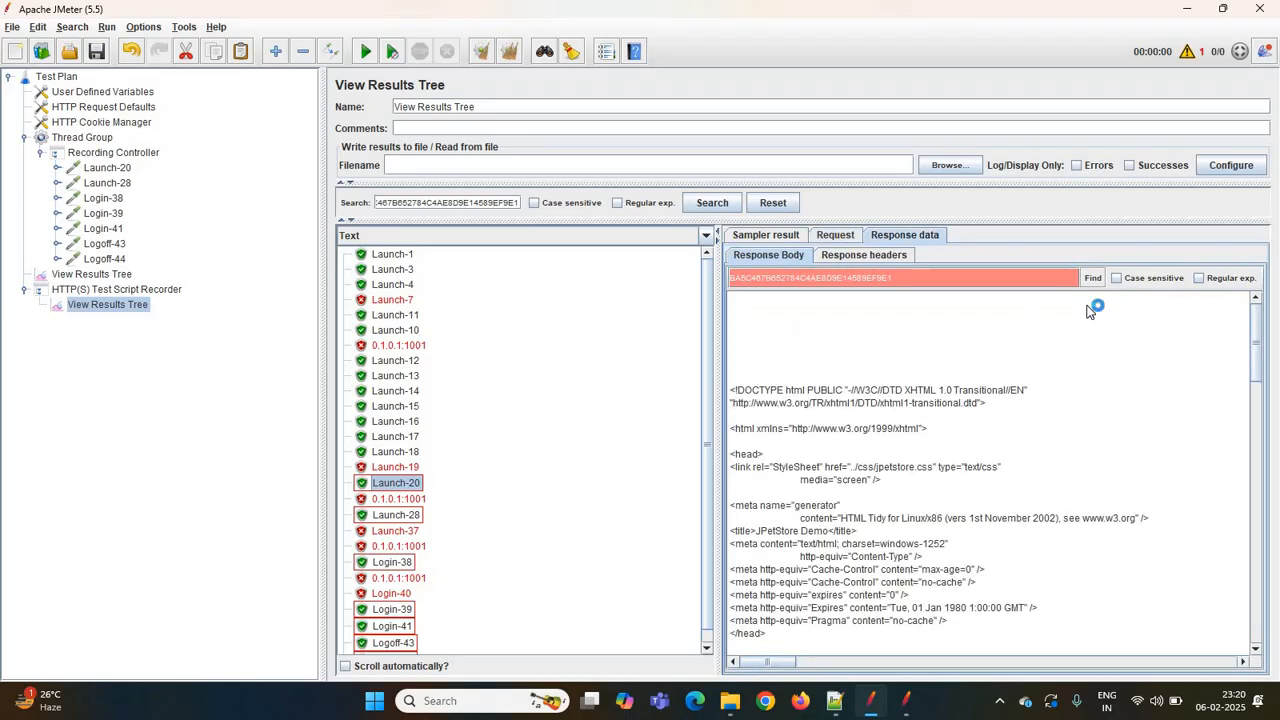
left_click(1093, 278)
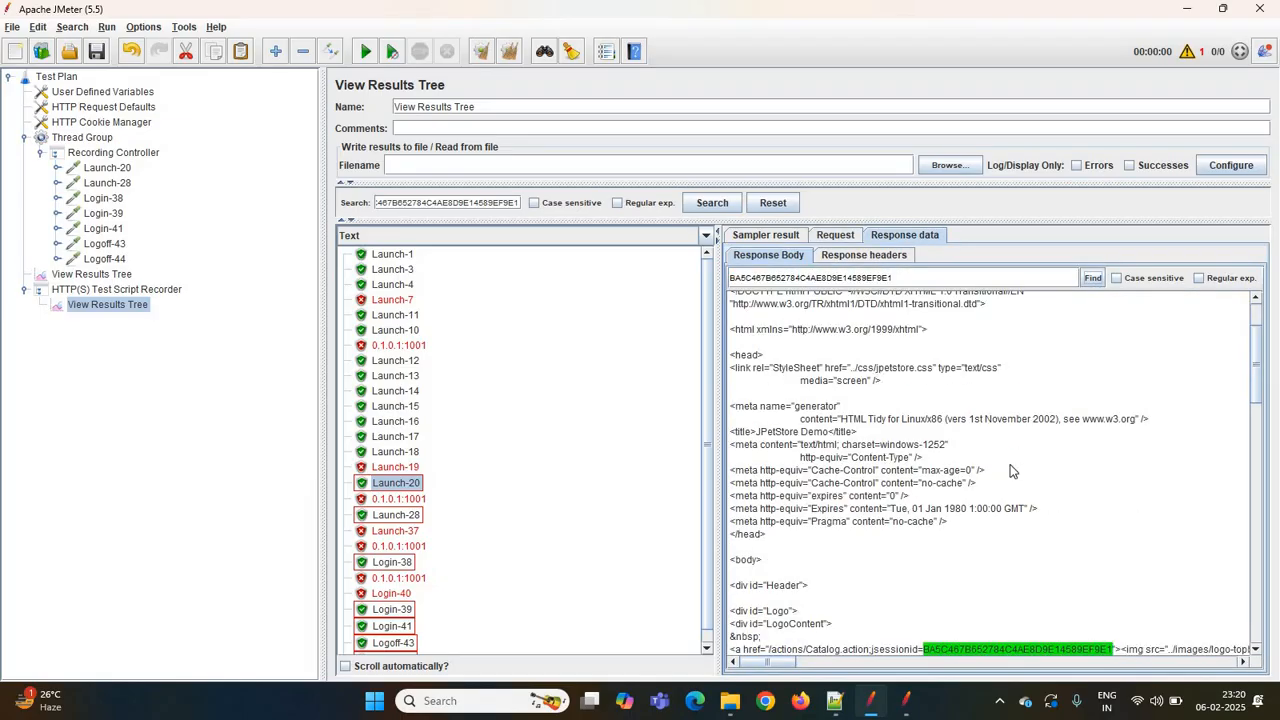
scroll(1010, 470, "down", 8)
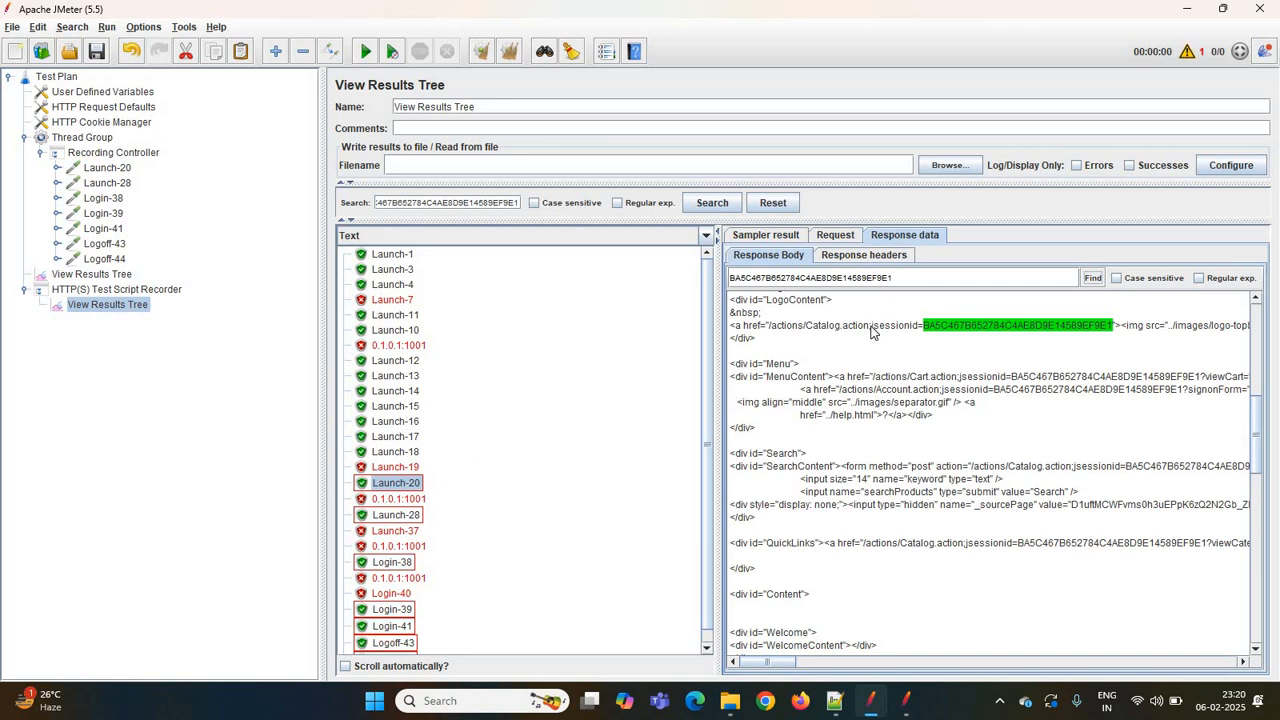
left_click_drag(871, 328, 1157, 331)
key("ctrl+c")
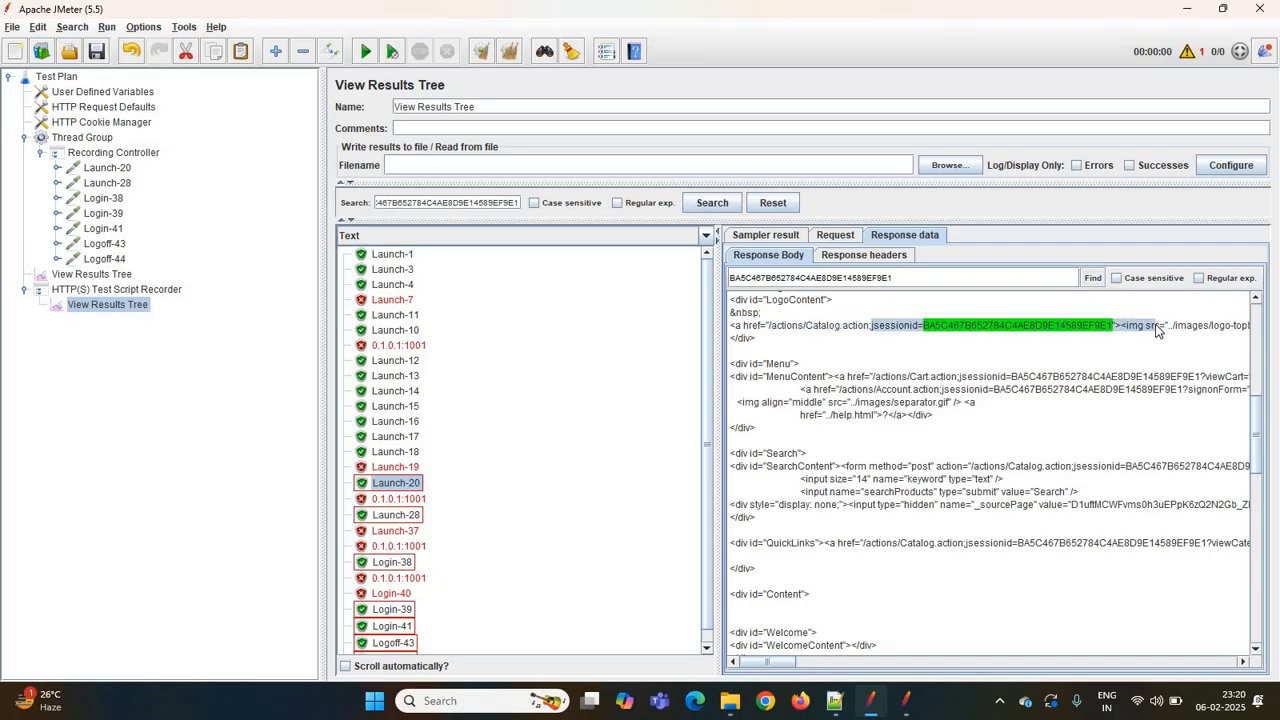
- Paste the copied jsessionid snippet twice into Notepad++ on new lines below the existing IDs
left_click(836, 704)
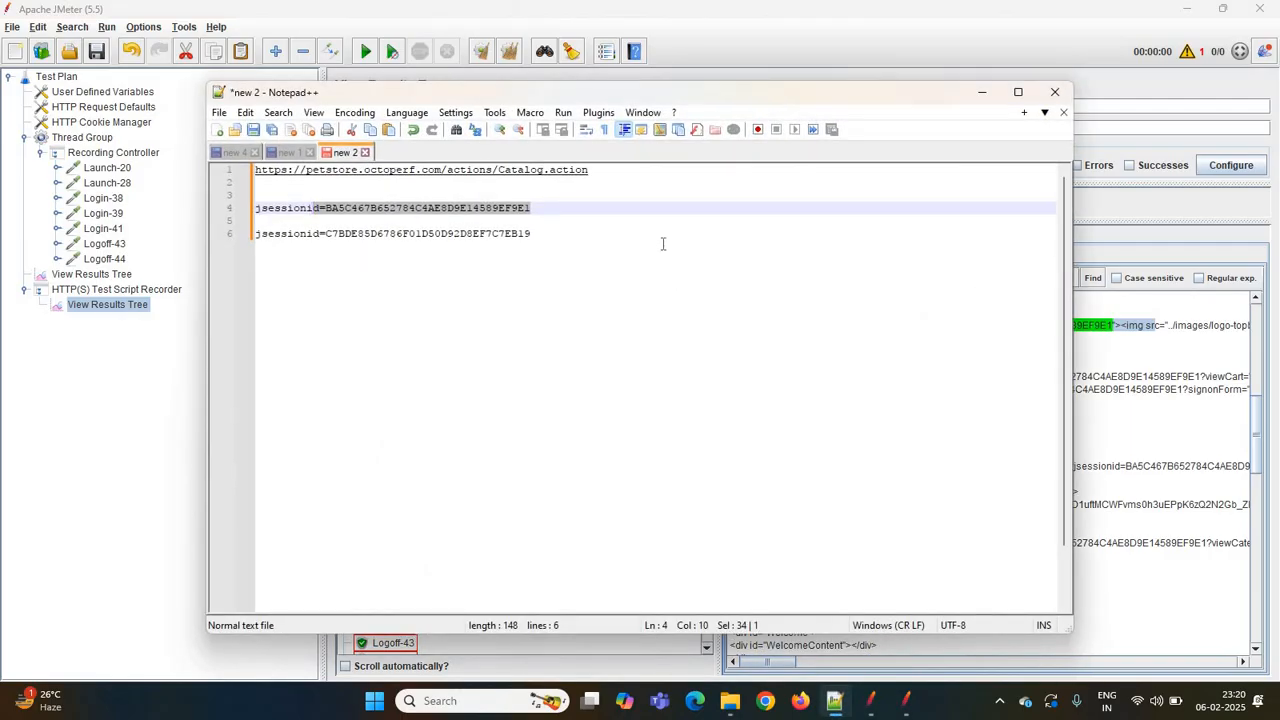
left_click(662, 243)
key("Return")
key("Return")
key("Return")
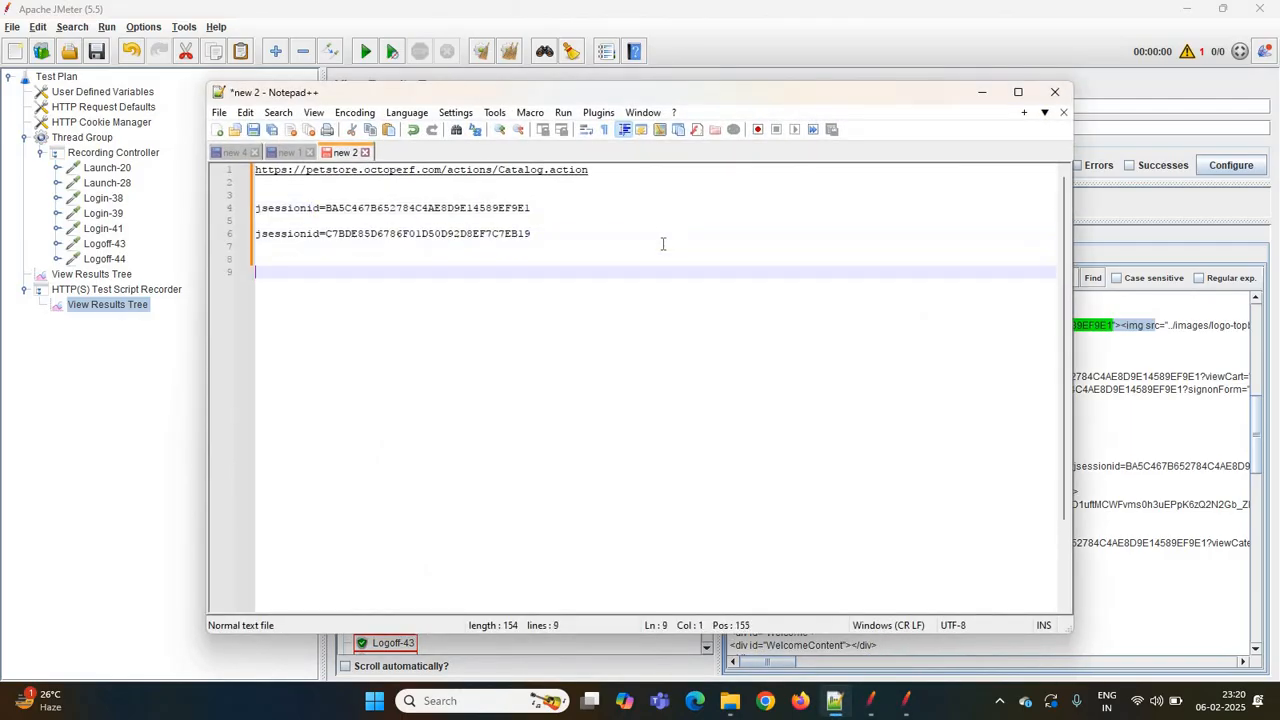
key("ctrl+v")
key("Return")
key("Return")
key("Return")
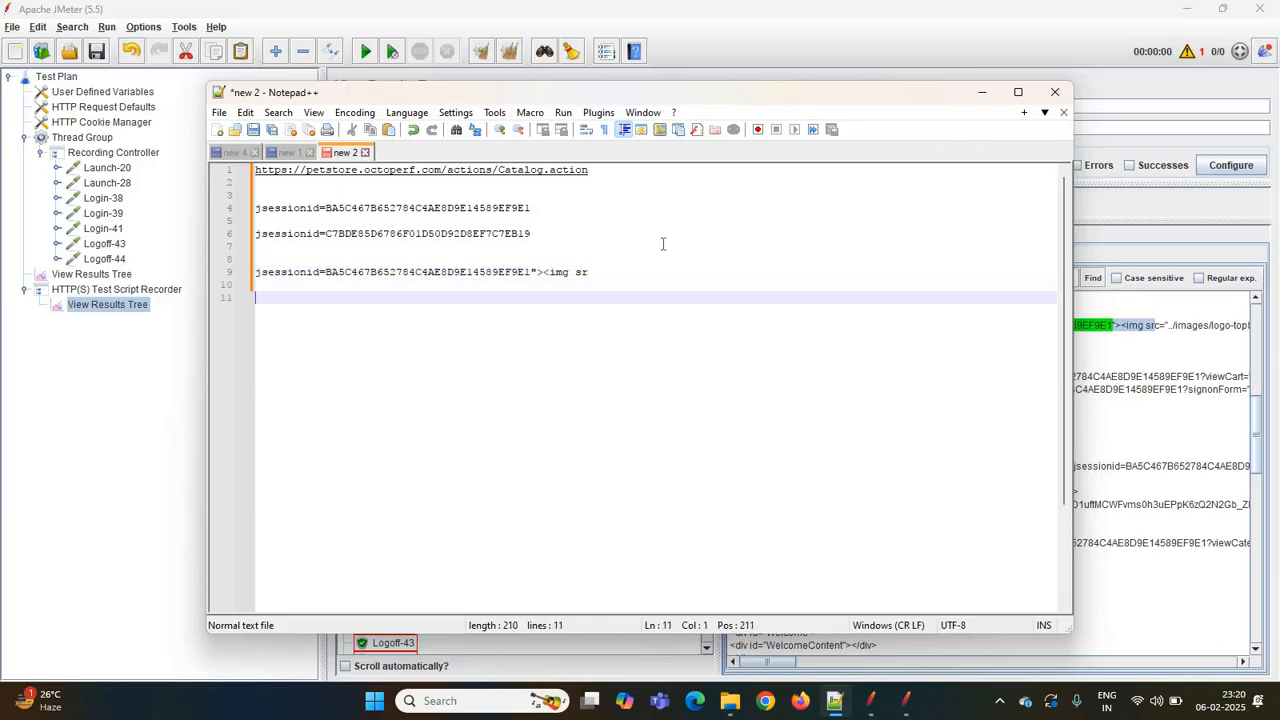
key("ctrl+v")
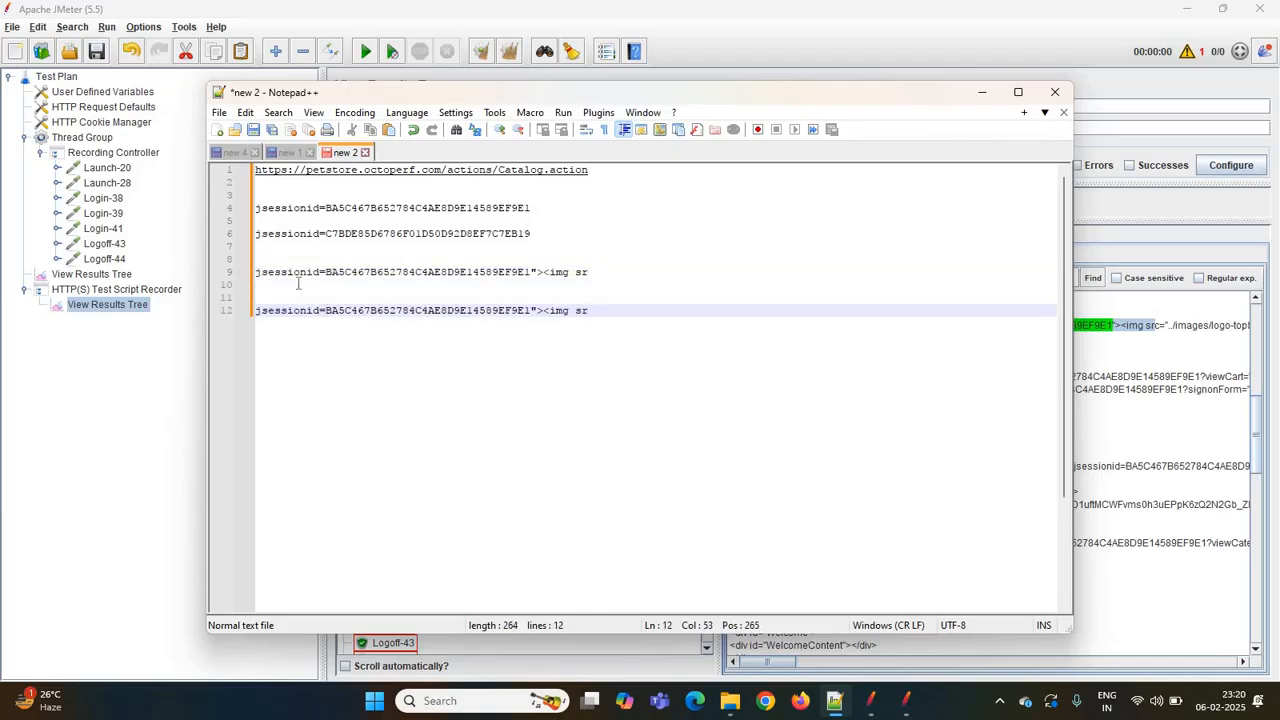
- Replace the session ID value on line 9 with an empty pair of parentheses
double_click(397, 271)
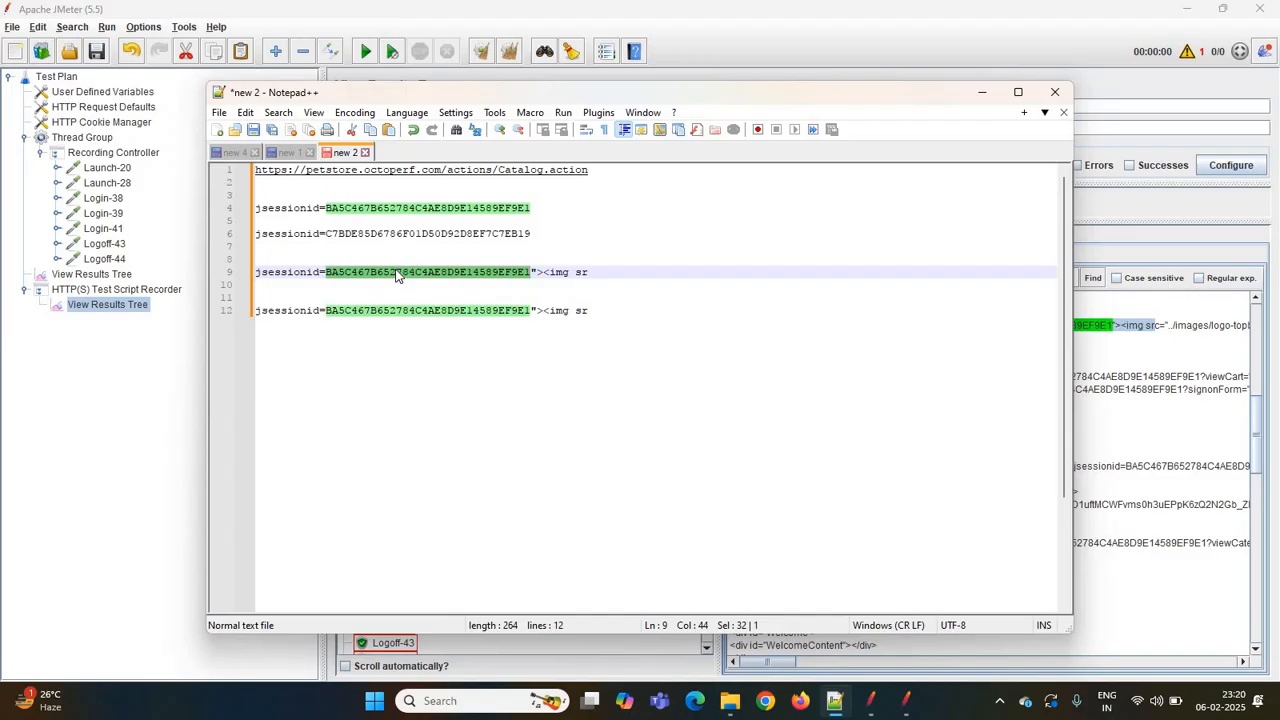
key("Delete")
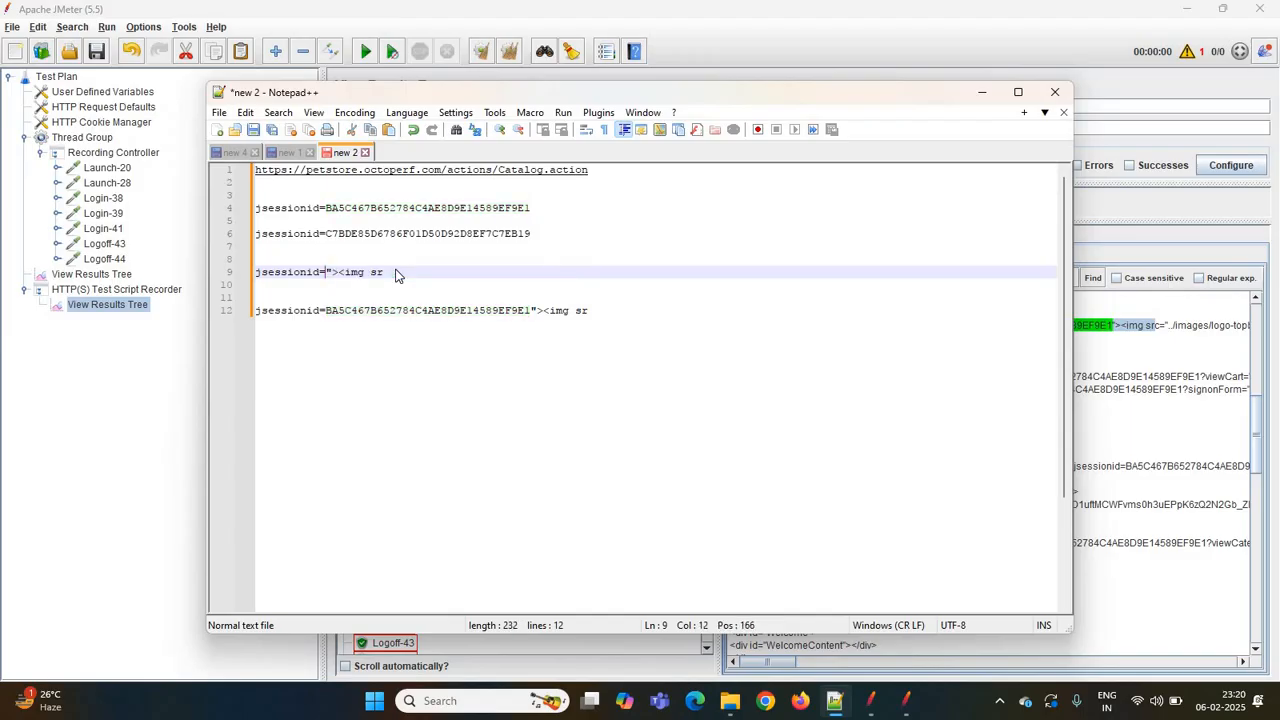
type("()")
key("Left")
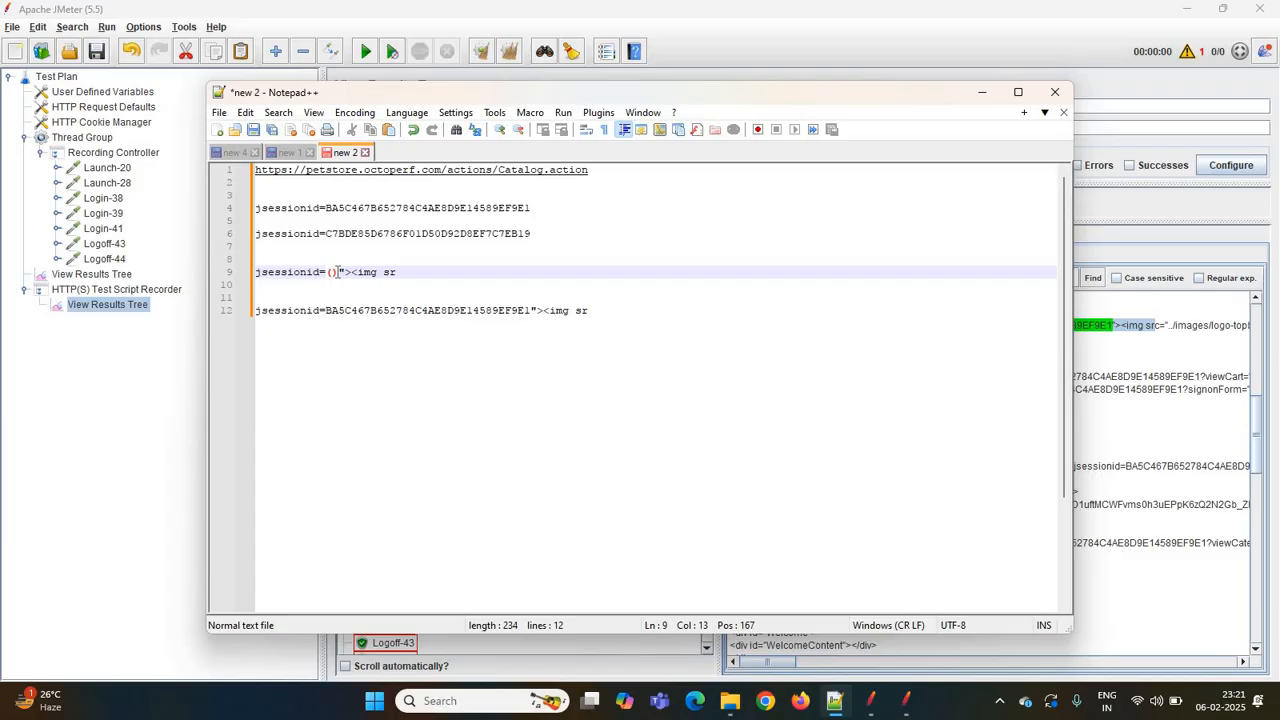
- Complete line 9 as the capture pattern jsessionid=(.*?)"> and select the whole expression
type(".")
type("*")
key("BackSpace")
type("+")
key("BackSpace")
type("+")
key("BackSpace")
type("*?")
left_click_drag(255, 272, 372, 272)
key("ctrl+c")
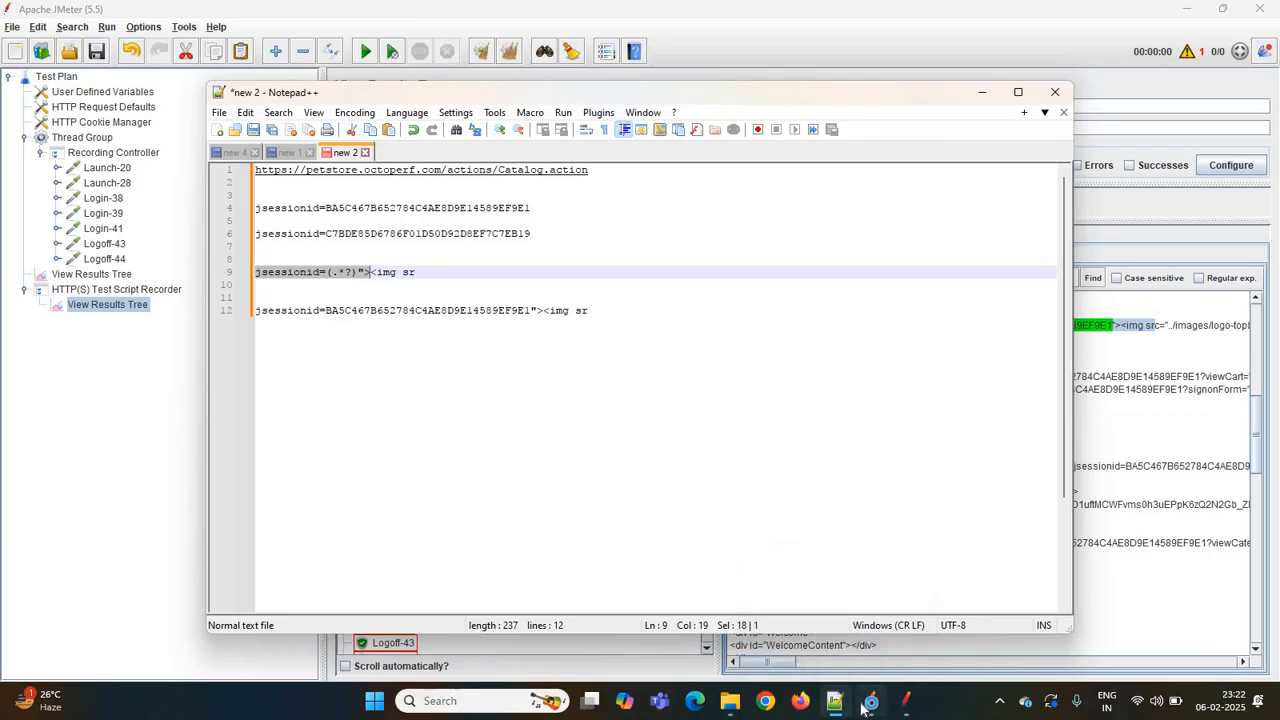
- Test the expression jsessionid=(.*?)"> against Launch-20's response in the View Results Tree's RegExp Tester
left_click(865, 707)
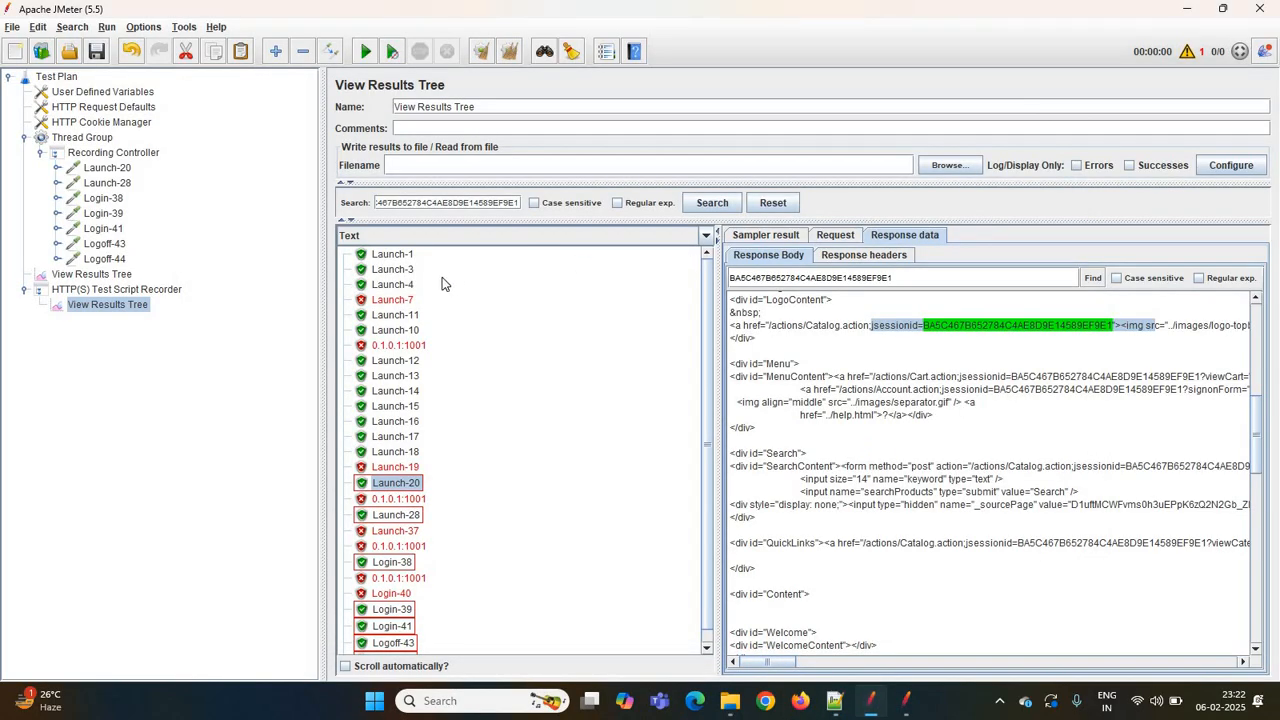
left_click(400, 491)
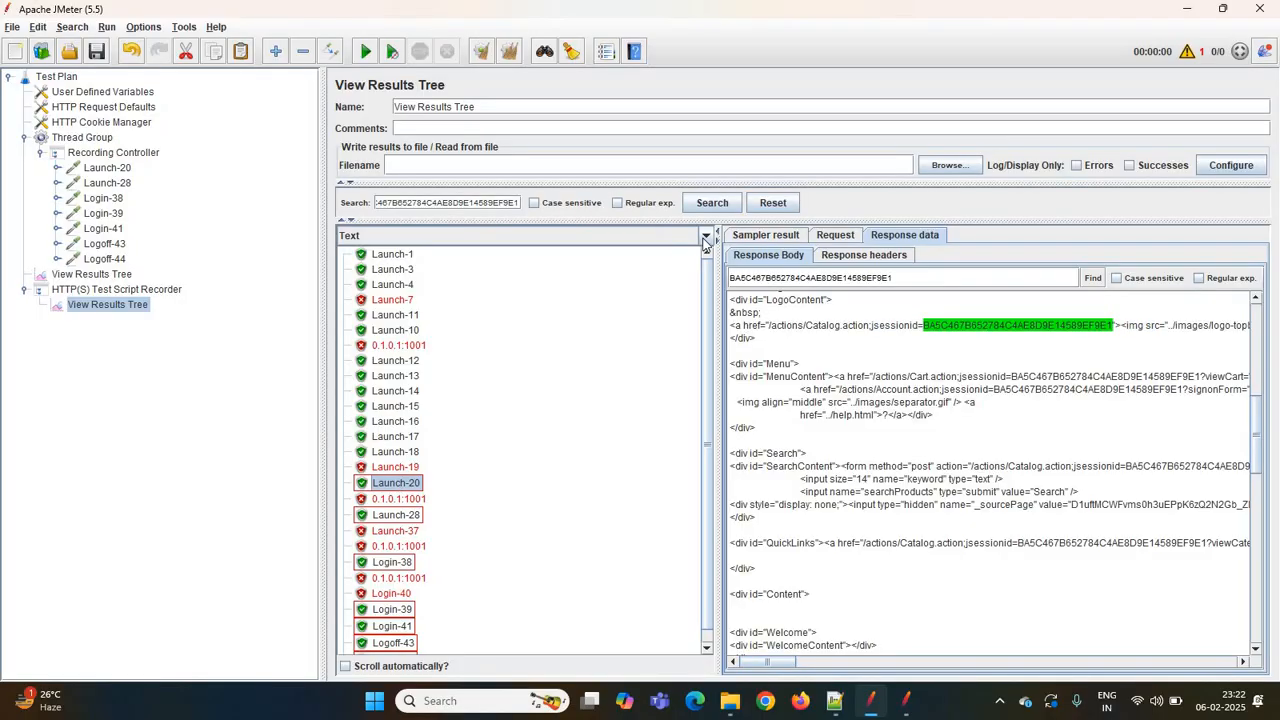
left_click(705, 238)
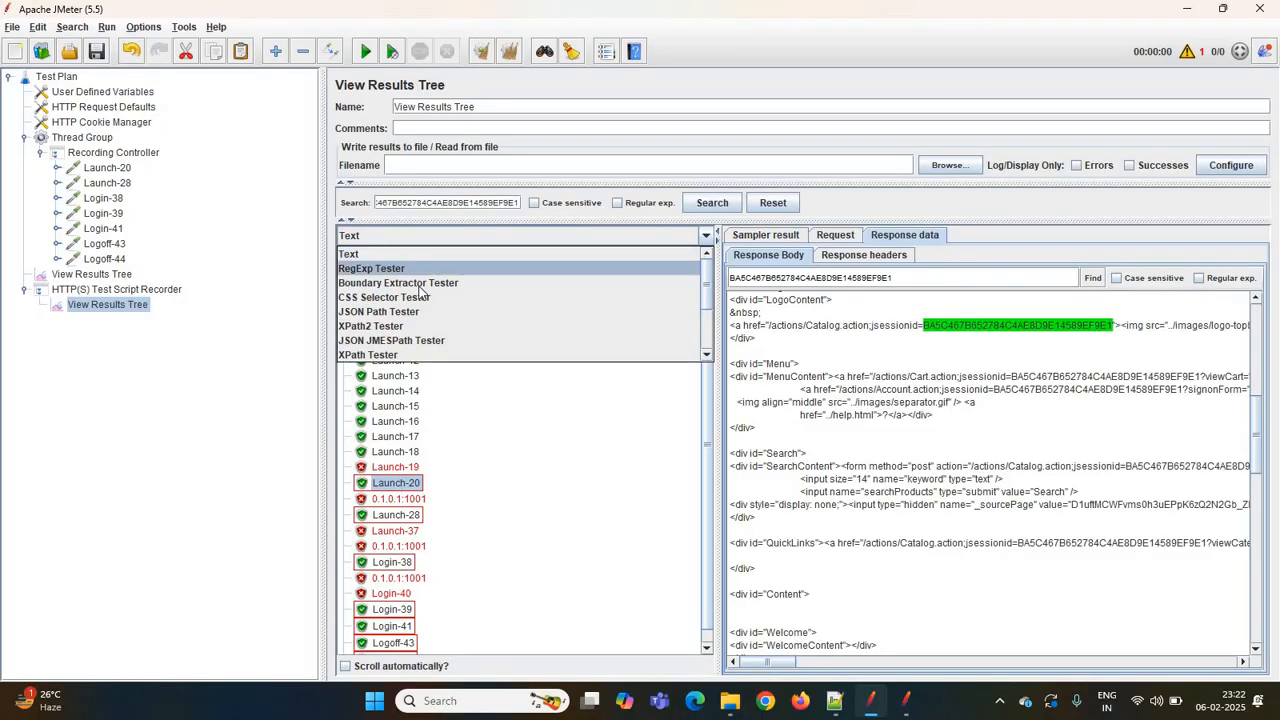
left_click(371, 269)
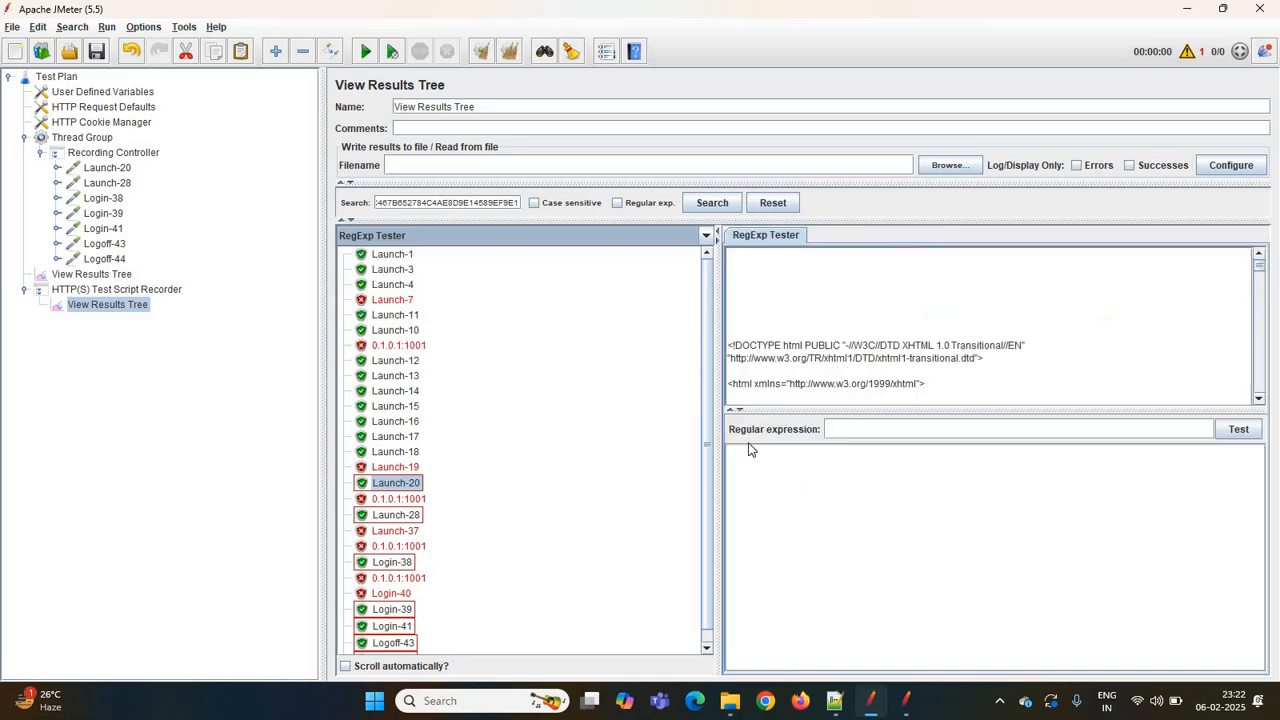
left_click(875, 428)
key("ctrl+v")
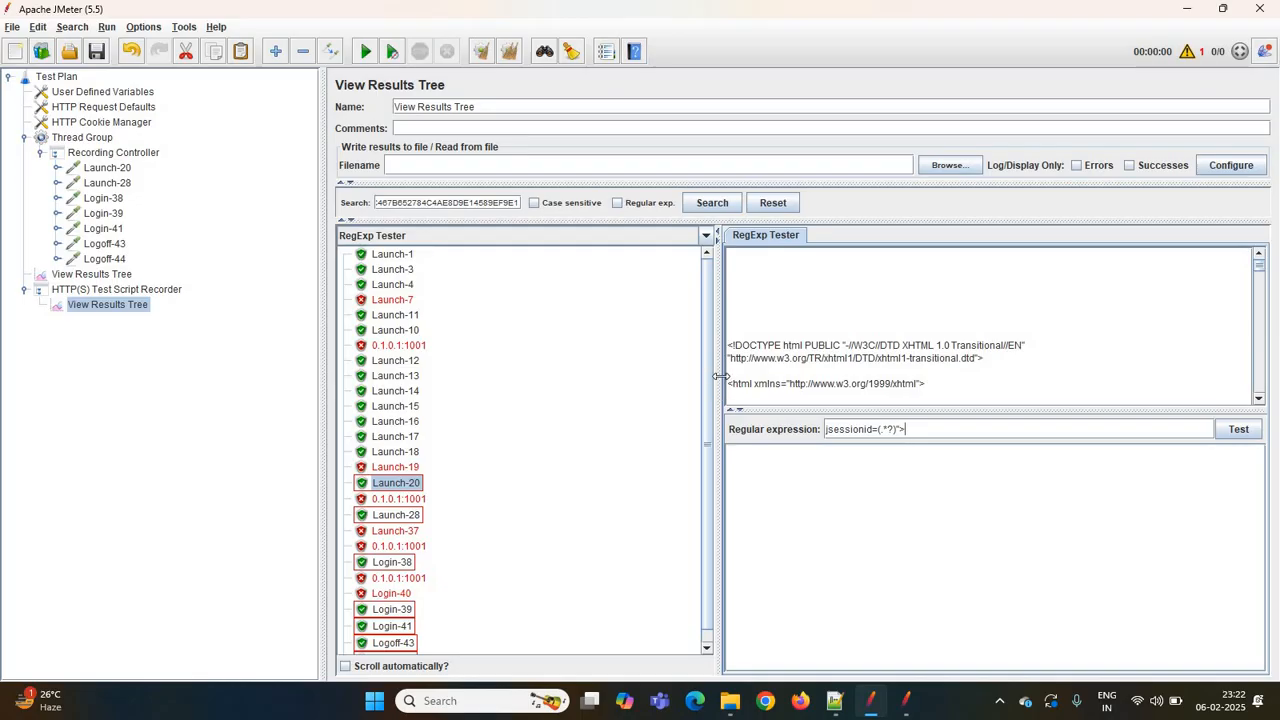
left_click_drag(724, 383, 606, 378)
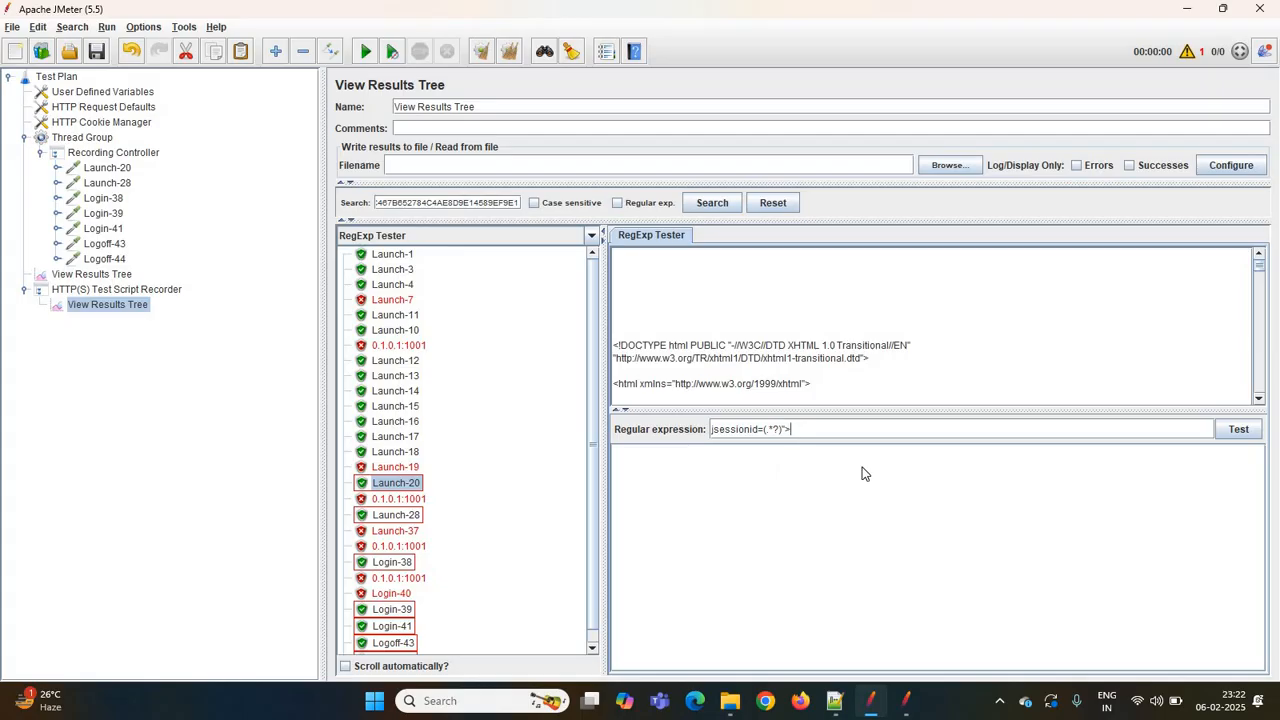
left_click(1238, 429)
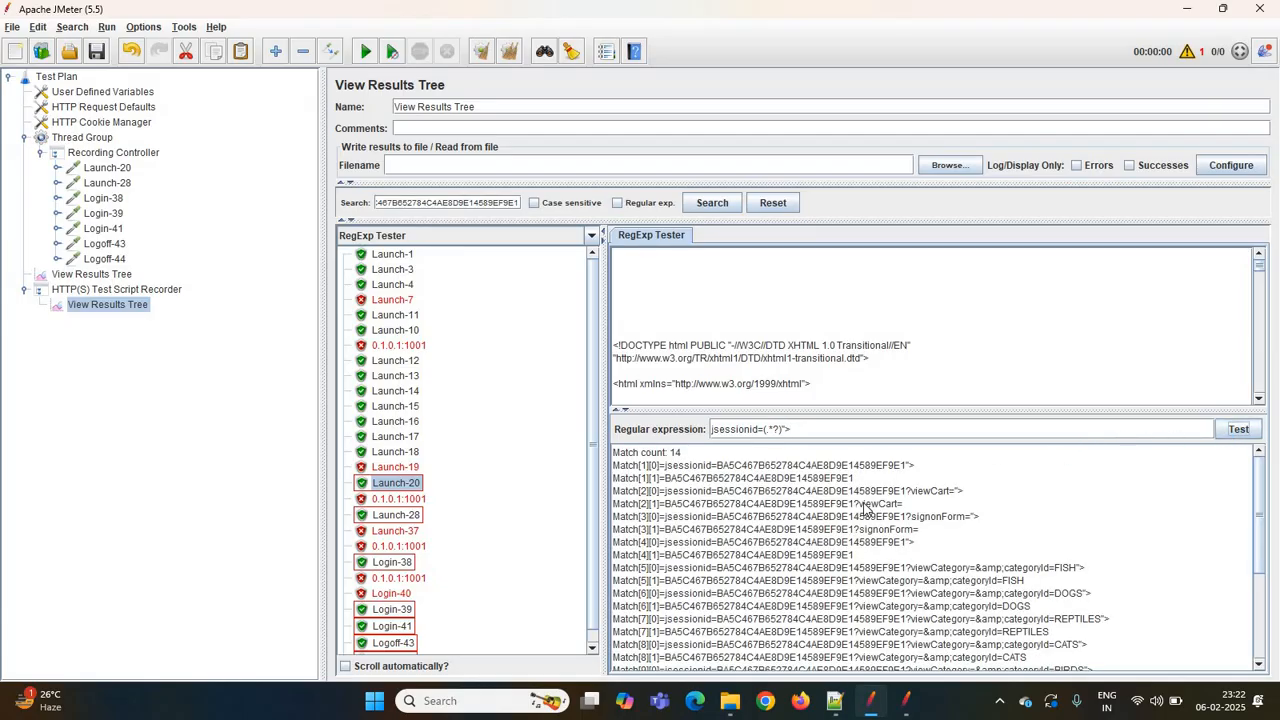
- Review the tester's match list and compare it with the session ID noted in Notepad++
scroll(866, 508, "down", 5)
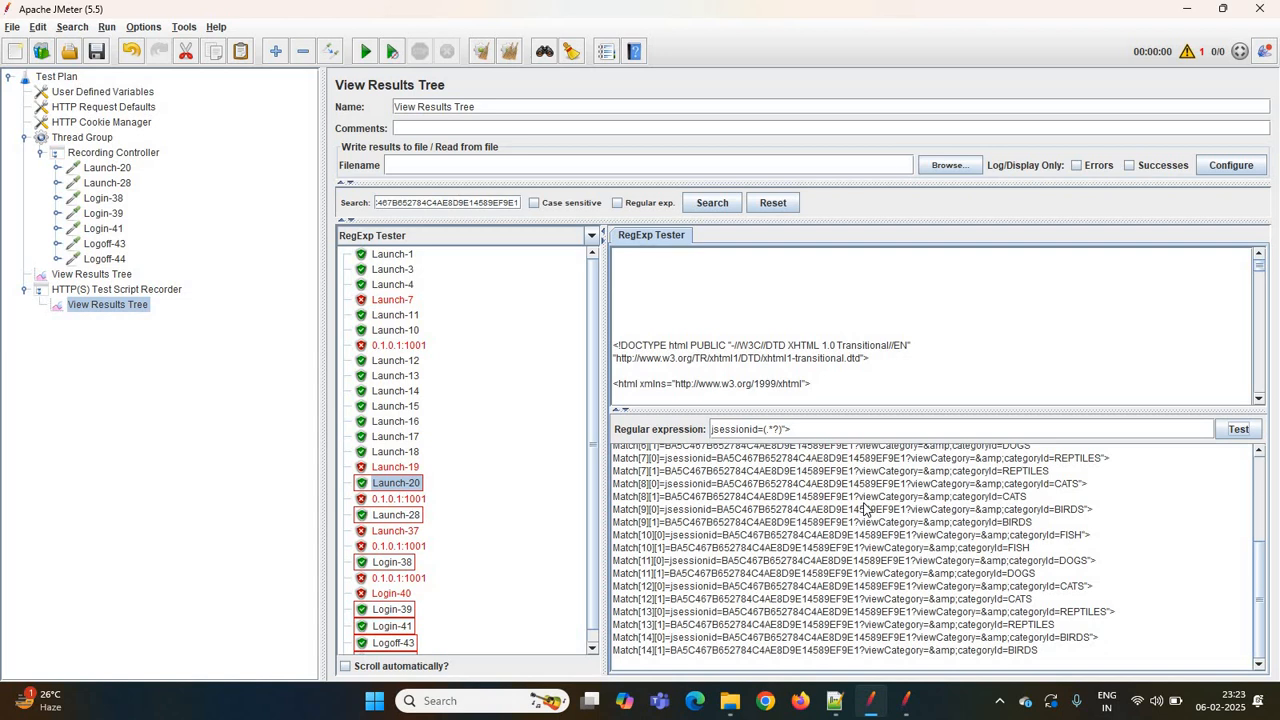
scroll(866, 508, "up", 5)
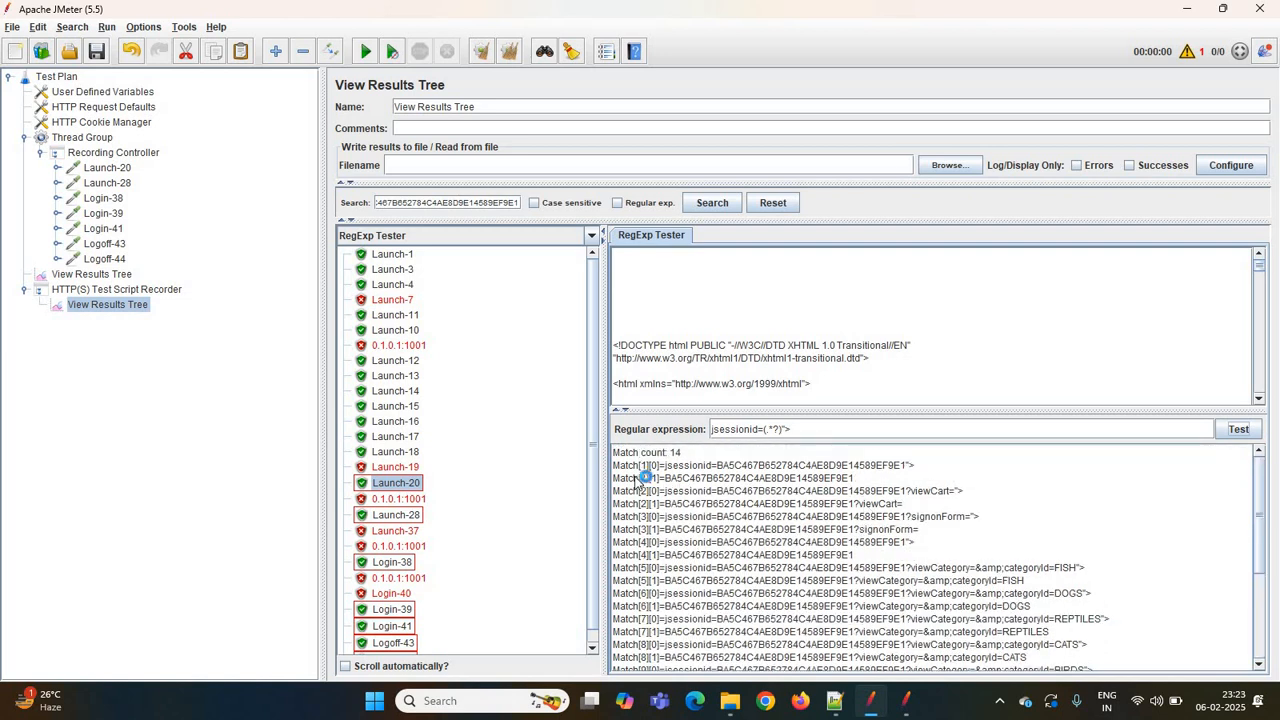
left_click(668, 479)
left_click(658, 494)
left_click(707, 480)
scroll(765, 566, "down", 4)
scroll(765, 566, "up", 4)
left_click(835, 704)
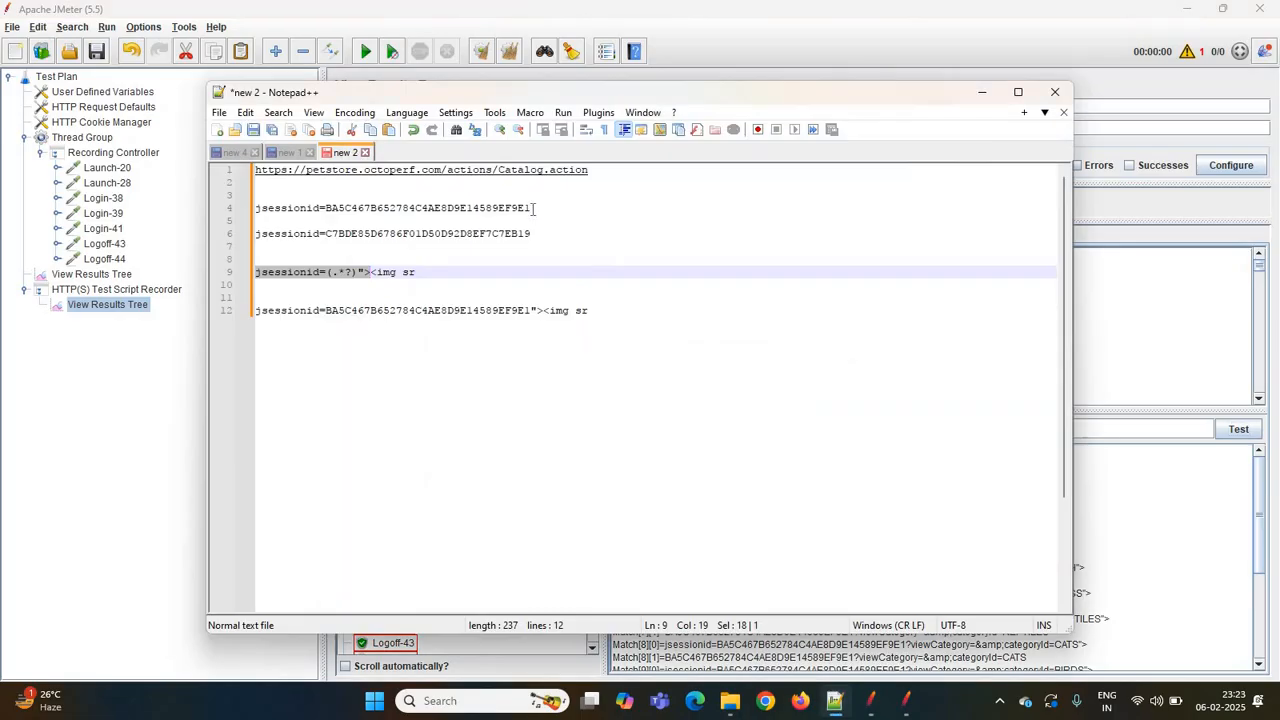
left_click(404, 210)
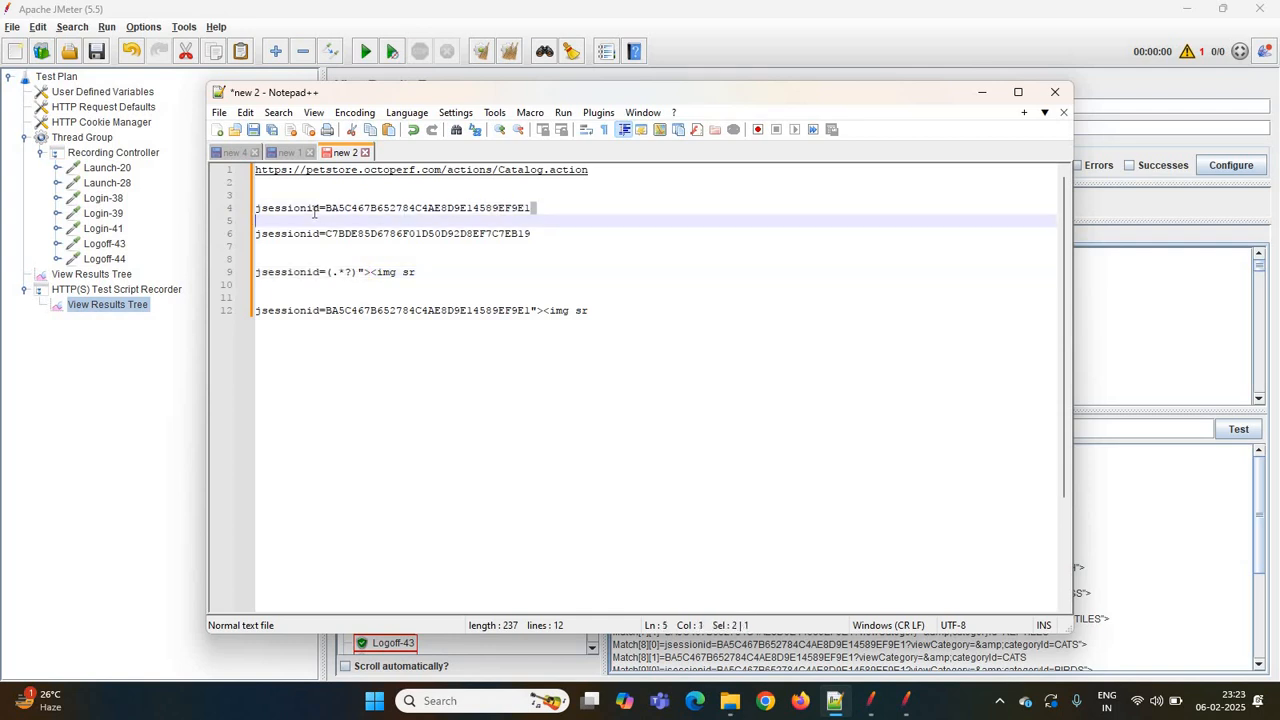
double_click(328, 208)
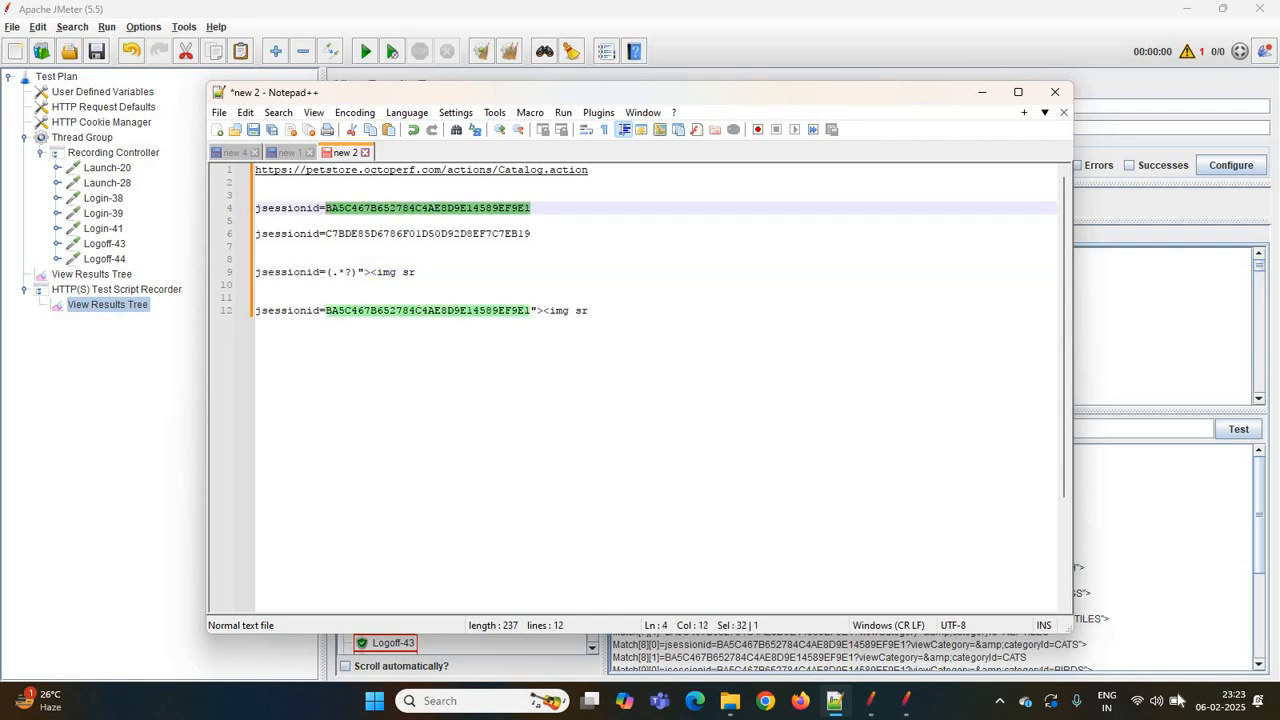
left_click(1175, 534)
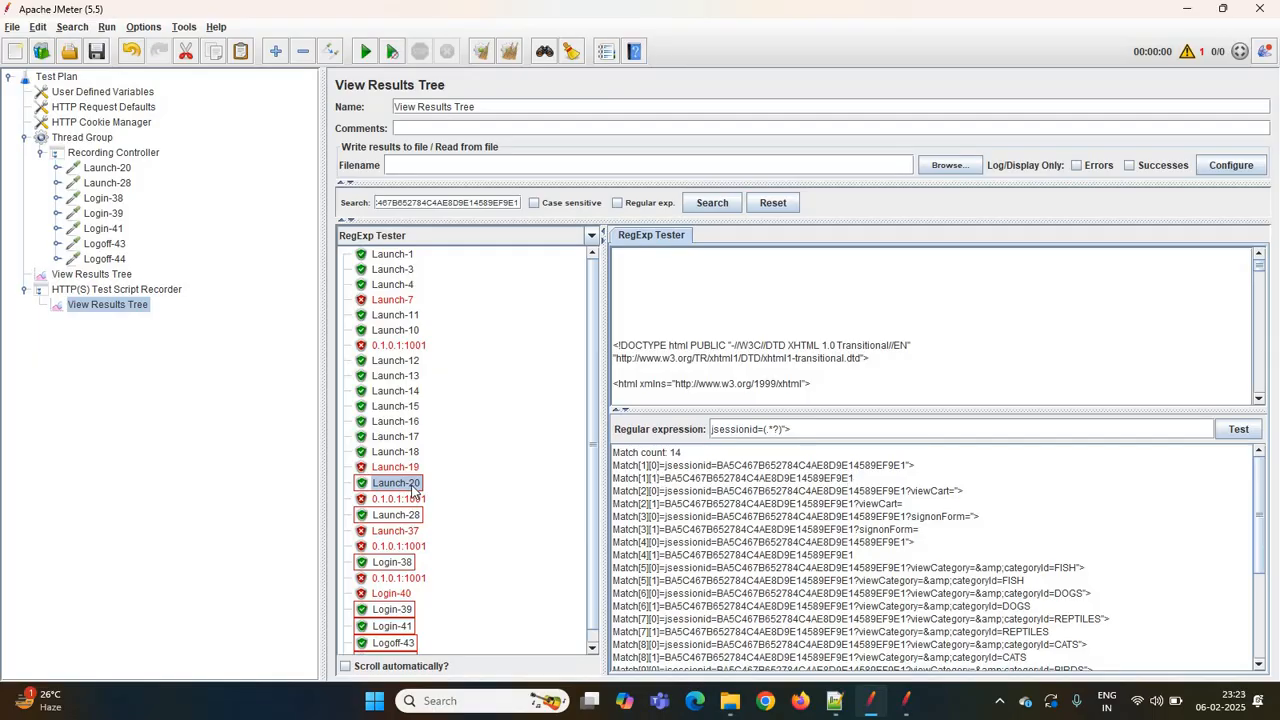
- Add a Regular Expression Extractor post processor under the Launch-20 request
left_click(93, 170)
right_click(104, 175)
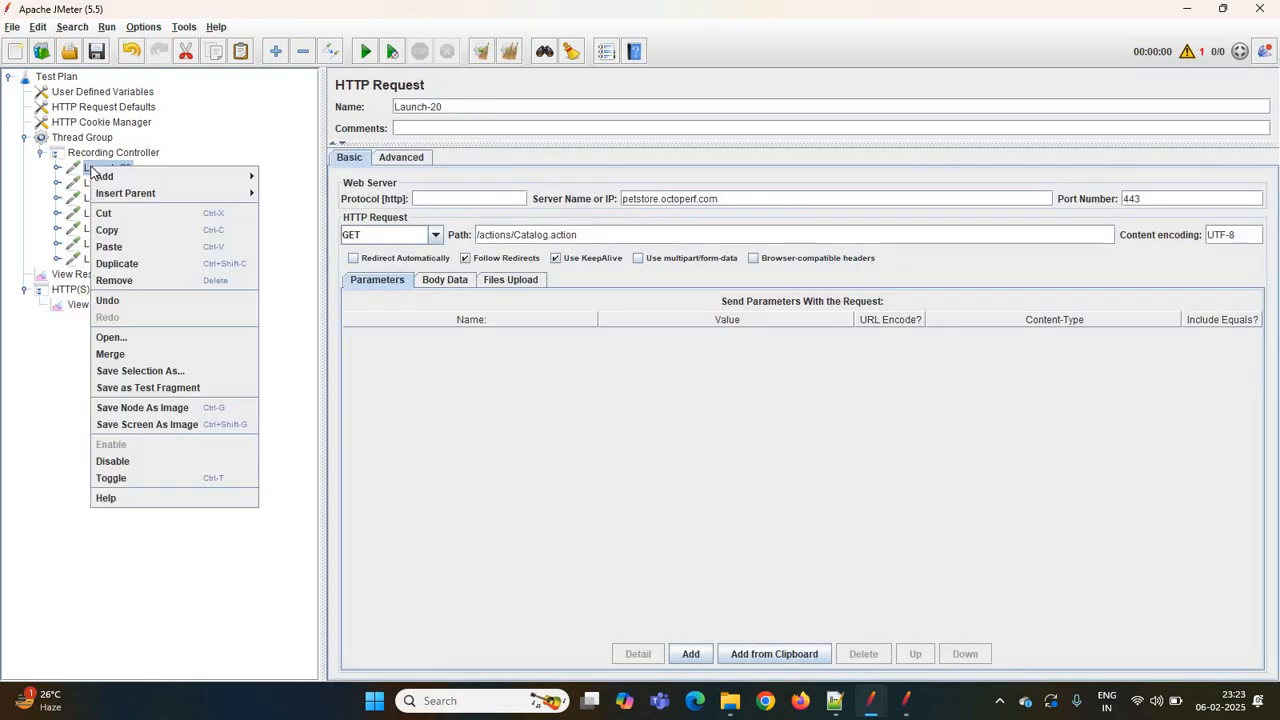
mouse_move(165, 164)
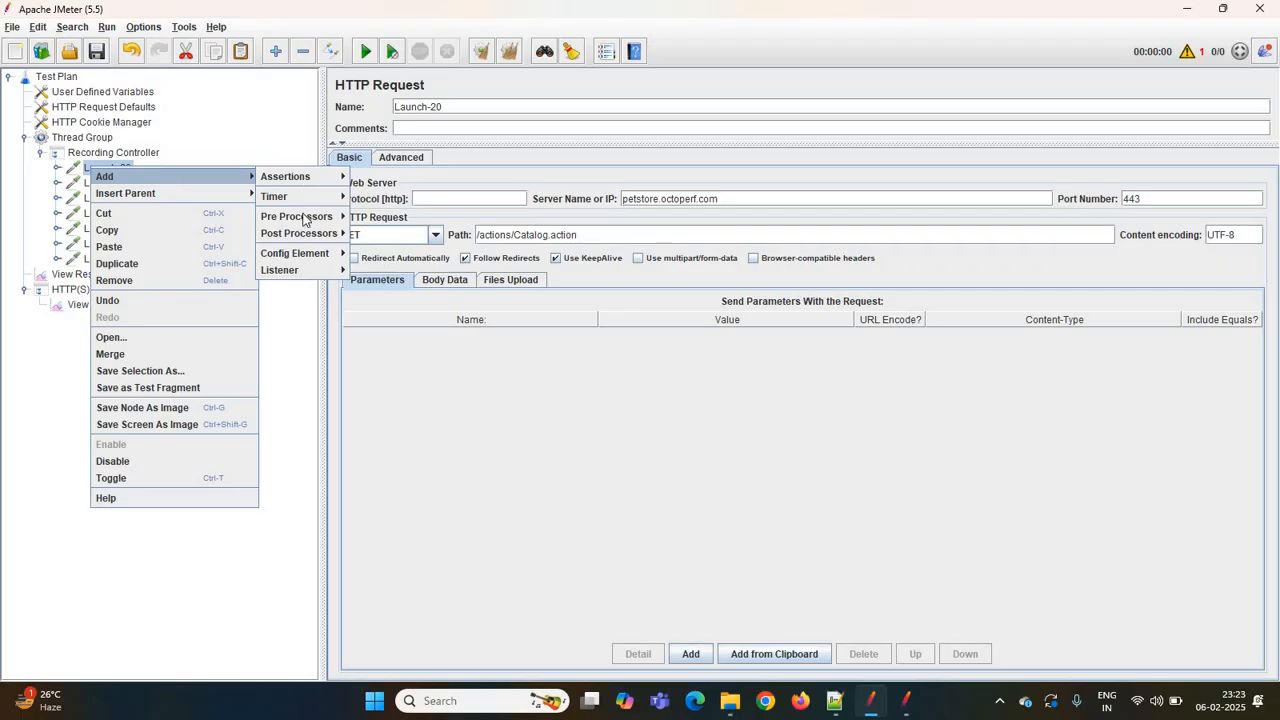
mouse_move(305, 234)
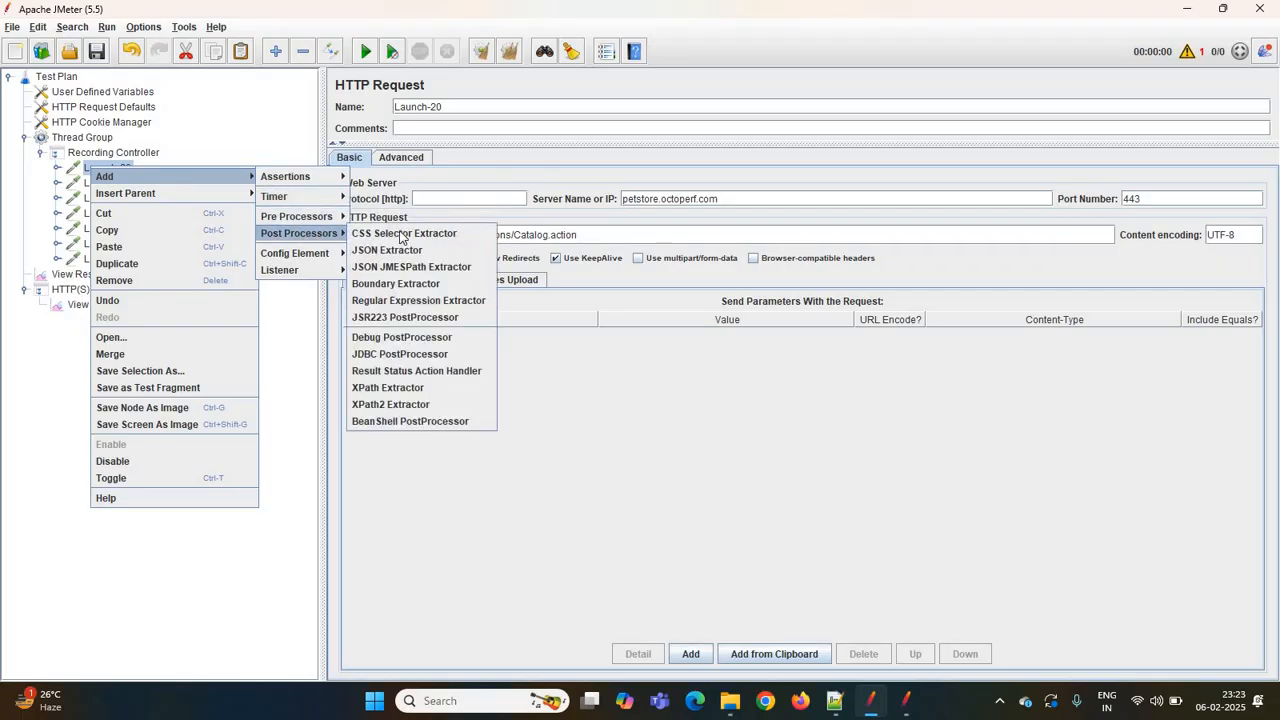
left_click(405, 303)
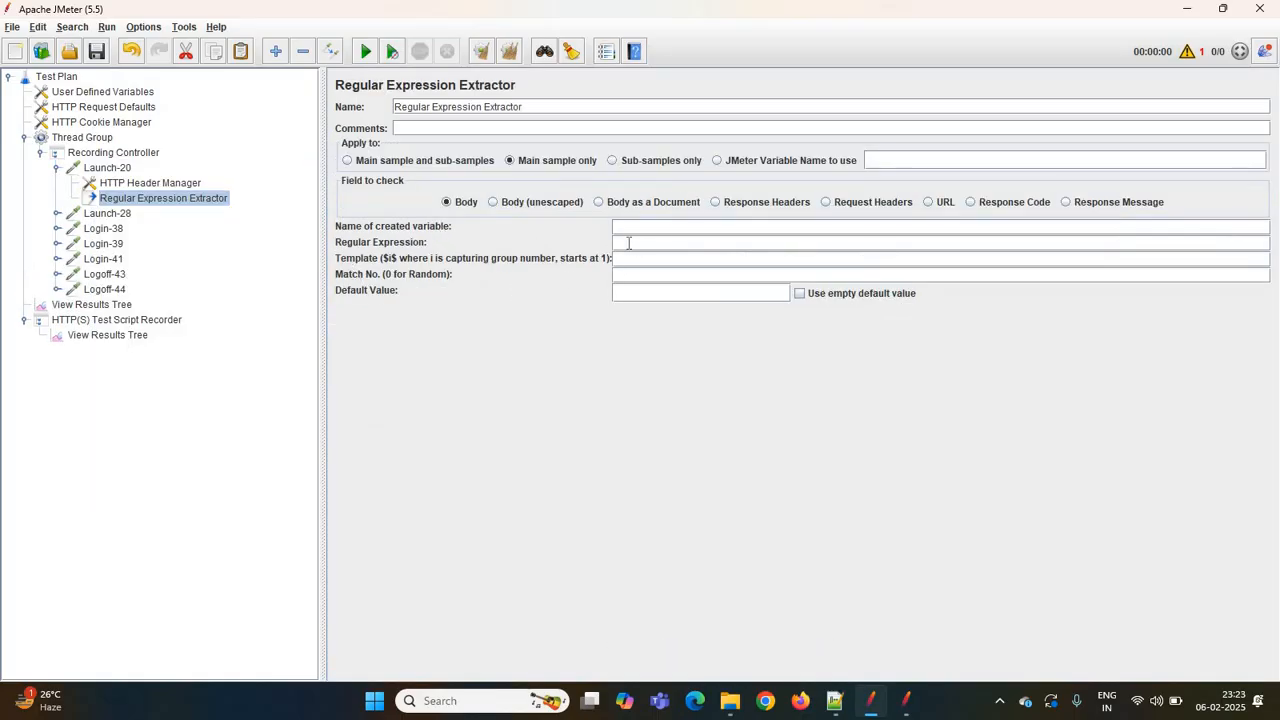
- Enter jsessionid=(.*?)"> as the extractor's regular expression and name the created variable C_jsessionid
left_click(649, 246)
type("jsessionid=(.*?)\">")
double_click(634, 244)
key("ctrl+c")
left_click(627, 227)
type("C_")
key("ctrl+v")
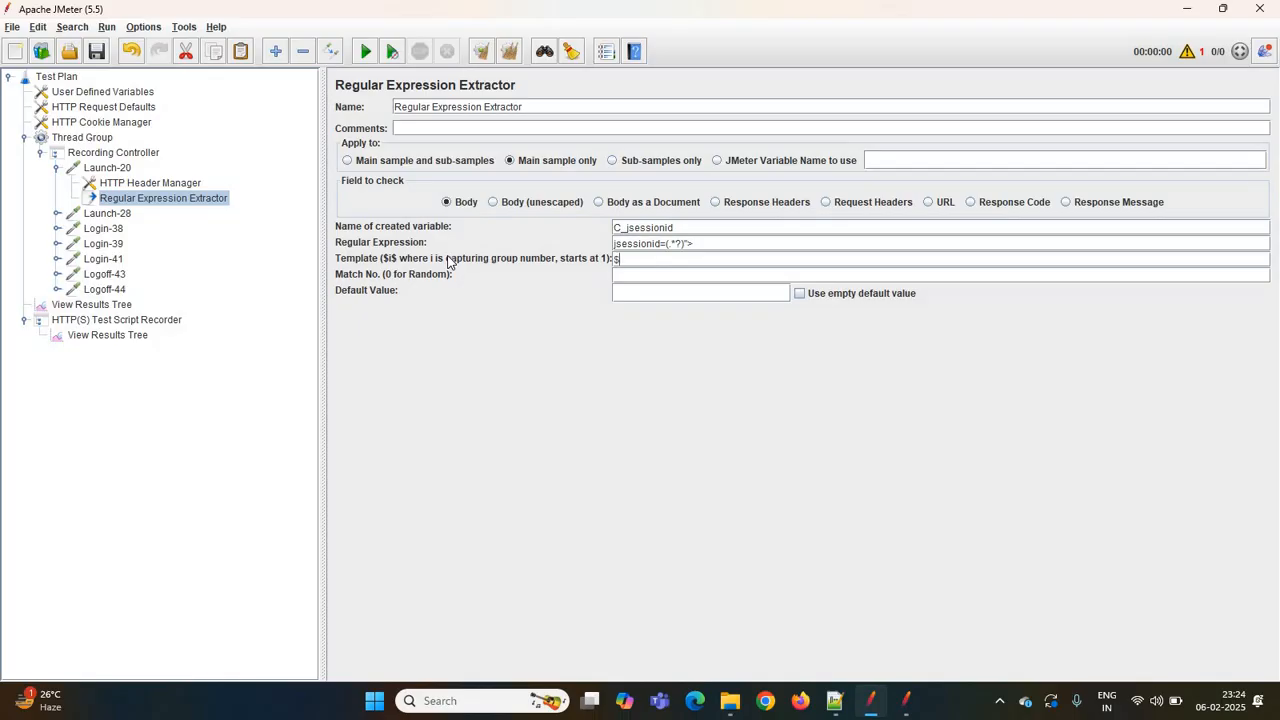
- Set the extractor's template to $1$
type("$")
left_click_drag(665, 243, 690, 243)
left_click_drag(697, 245, 612, 252)
key("ctrl+c")
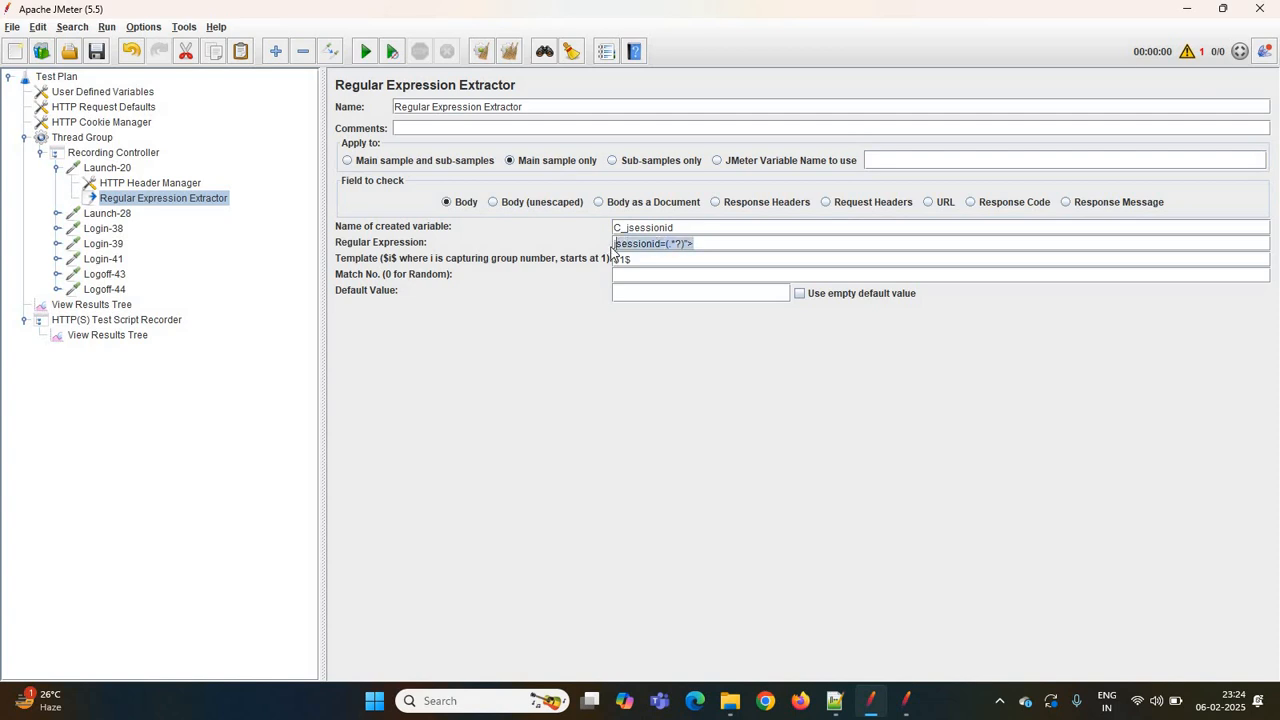
left_click(700, 245)
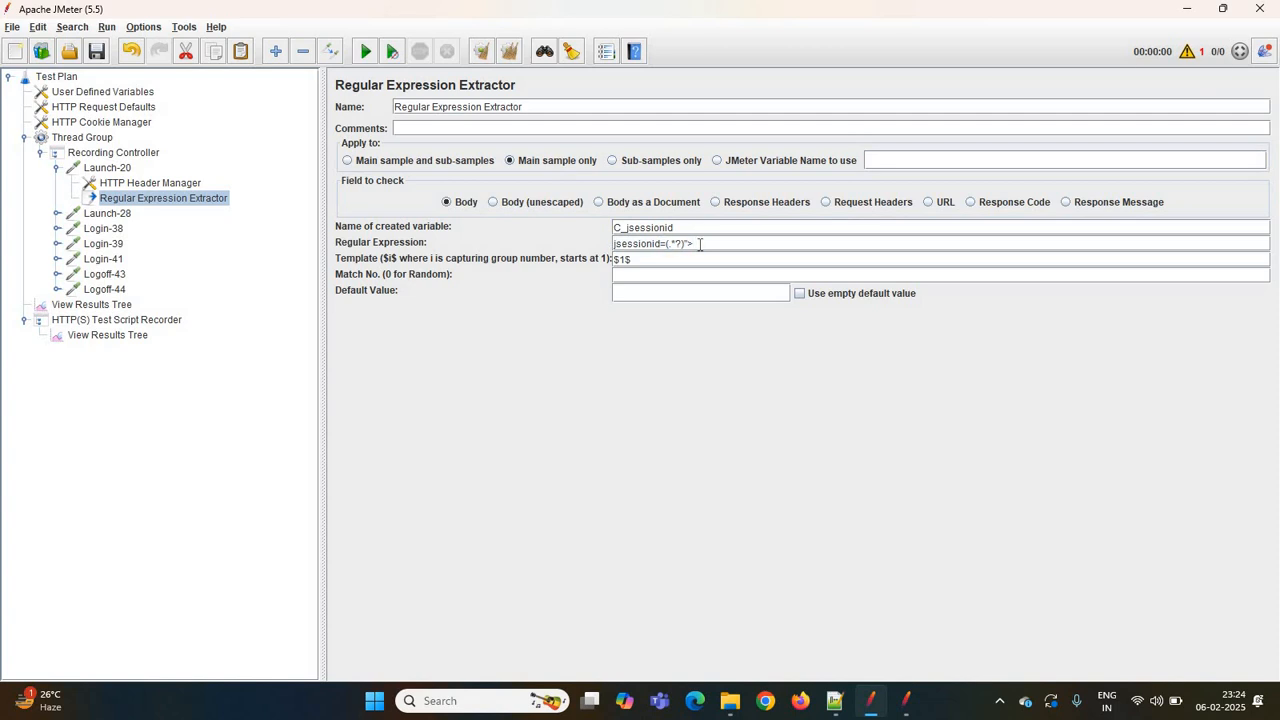
key("ctrl+v")
left_click(701, 244)
key("BackSpace")
key("BackSpace")
key("BackSpace")
type("csrf")
left_click(654, 257)
type("2$")
key("shift+Left")
key("shift+Left")
key("shift+Left")
key("shift+Left")
key("shift+Left")
key("shift+Left")
key("shift+Left")
key("shift+Left")
key("shift+Left")
key("shift+Left")
key("shift+Left")
key("shift+Left")
key("shift+Left")
key("shift+Left")
key("shift+Left")
key("shift+Left")
key("shift+Left")
key("shift+Left")
key("shift+Left")
key("shift+Left")
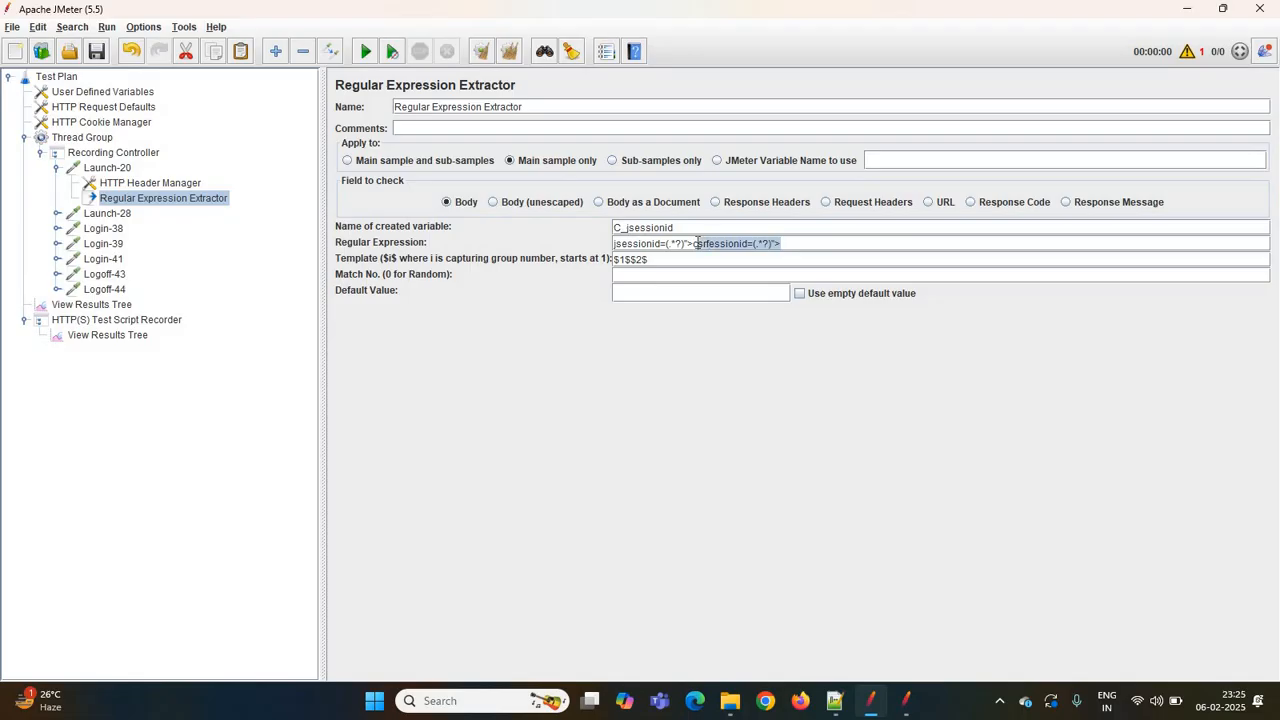
key("shift+Left")
key("BackSpace")
key("BackSpace")
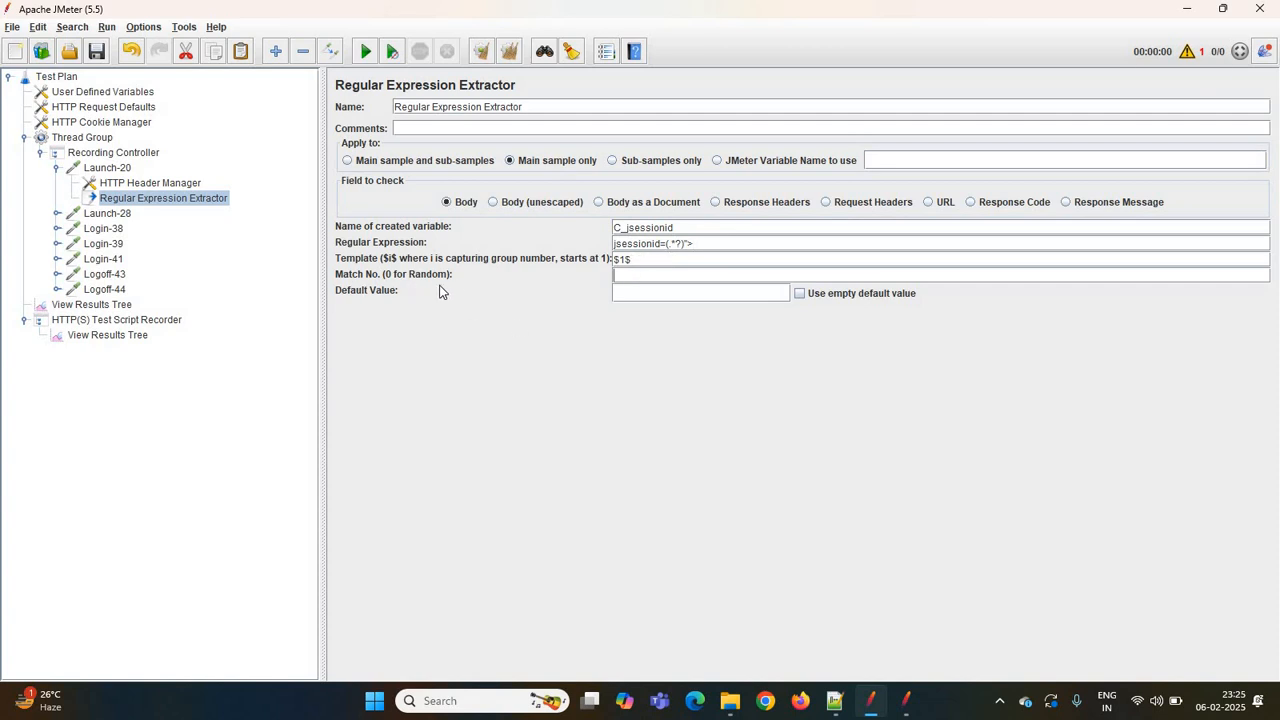
- Set the extractor's match number to 1
left_click(124, 338)
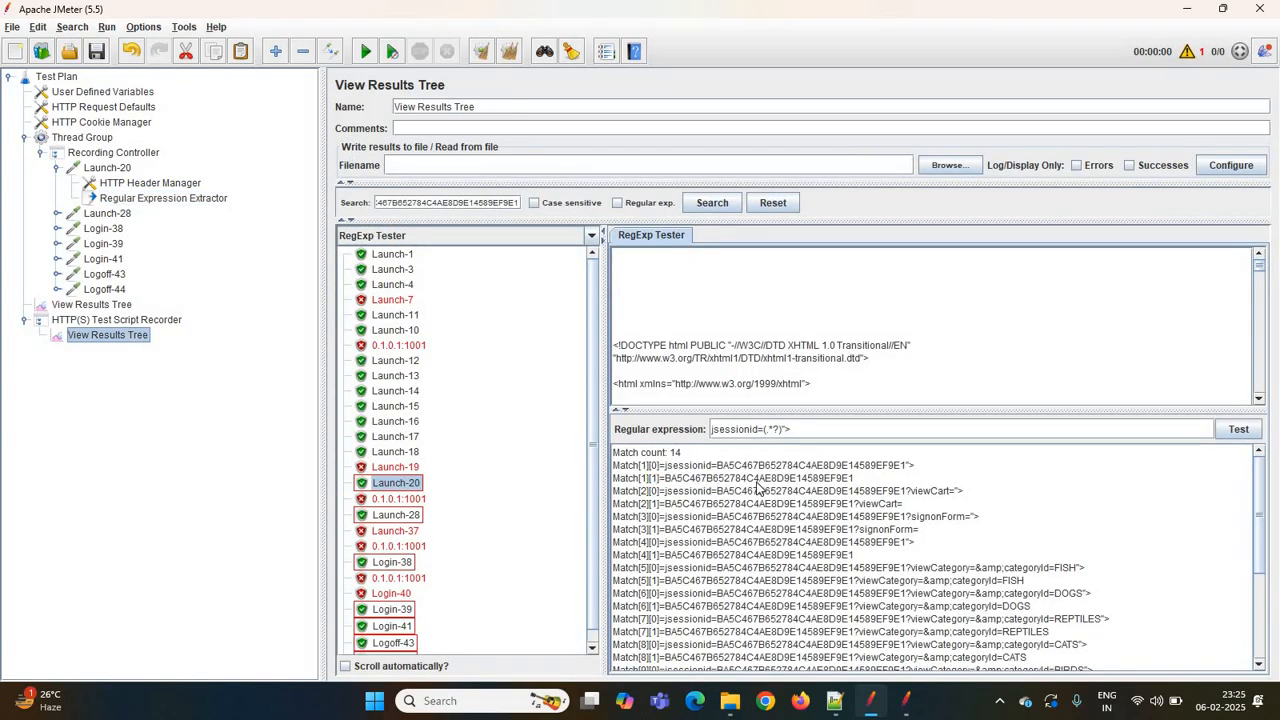
left_click(176, 199)
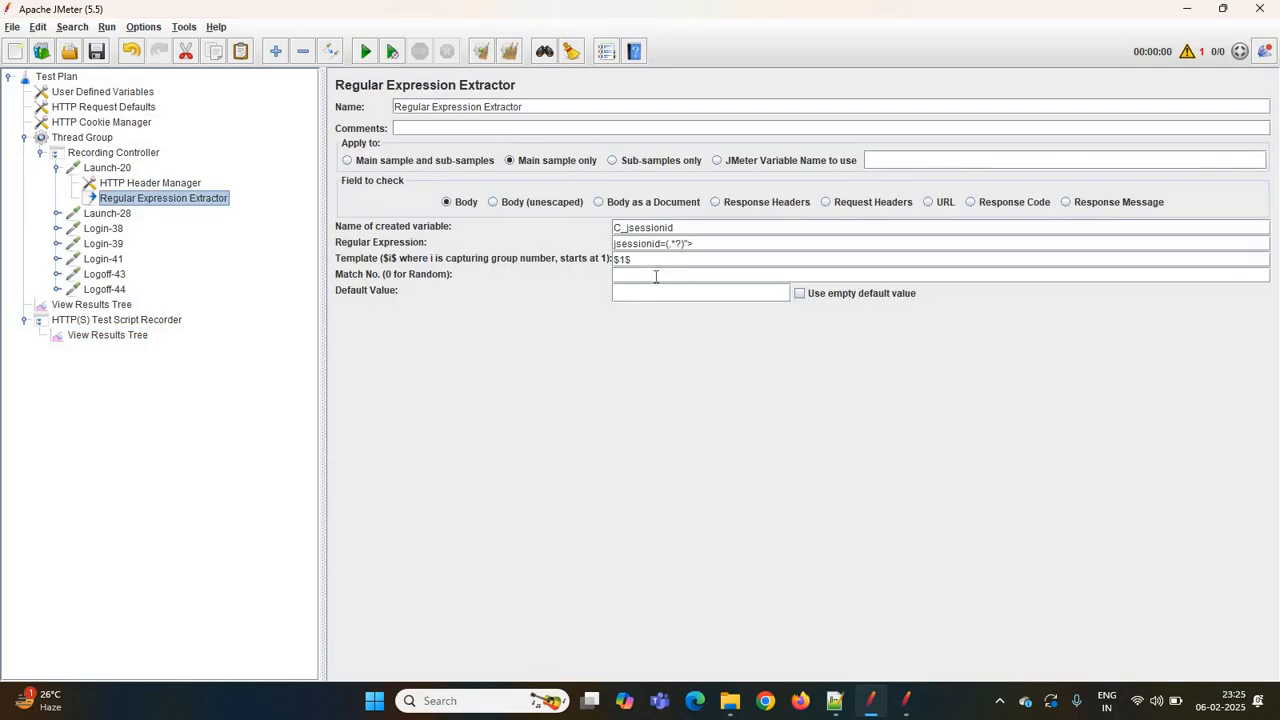
left_click(656, 276)
type("1")
left_click(113, 215)
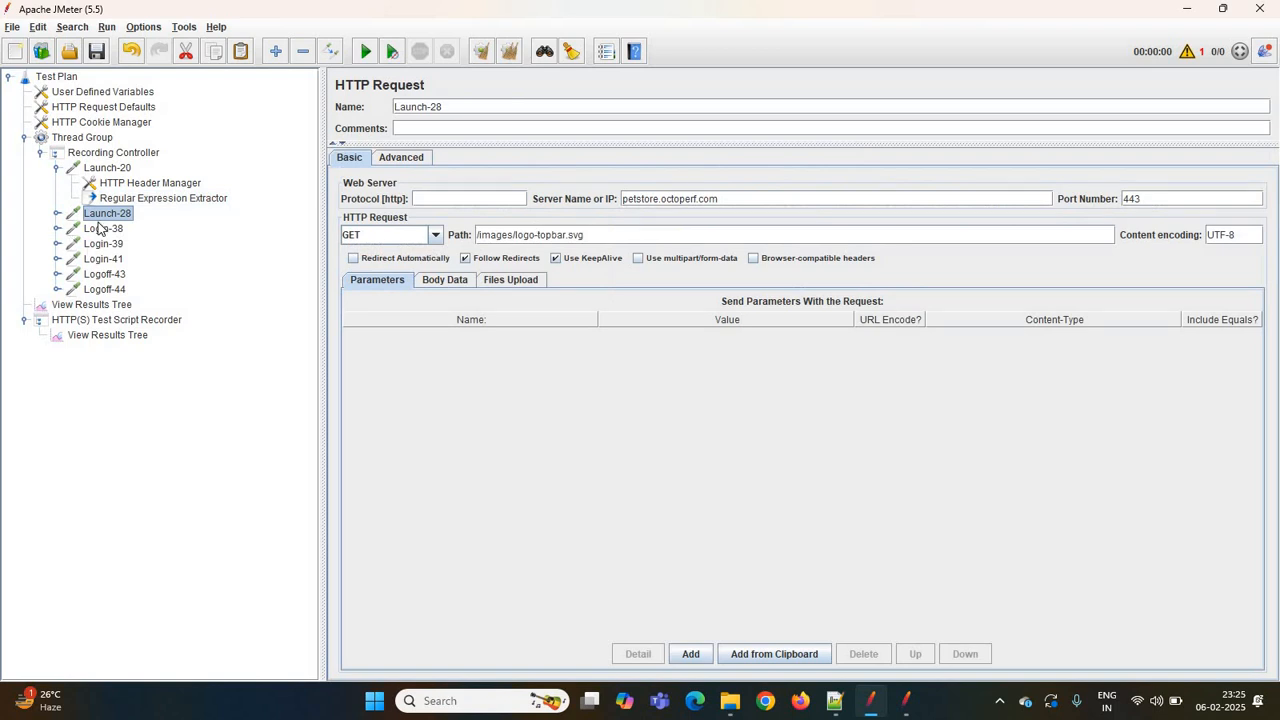
key("Down")
left_click(141, 200)
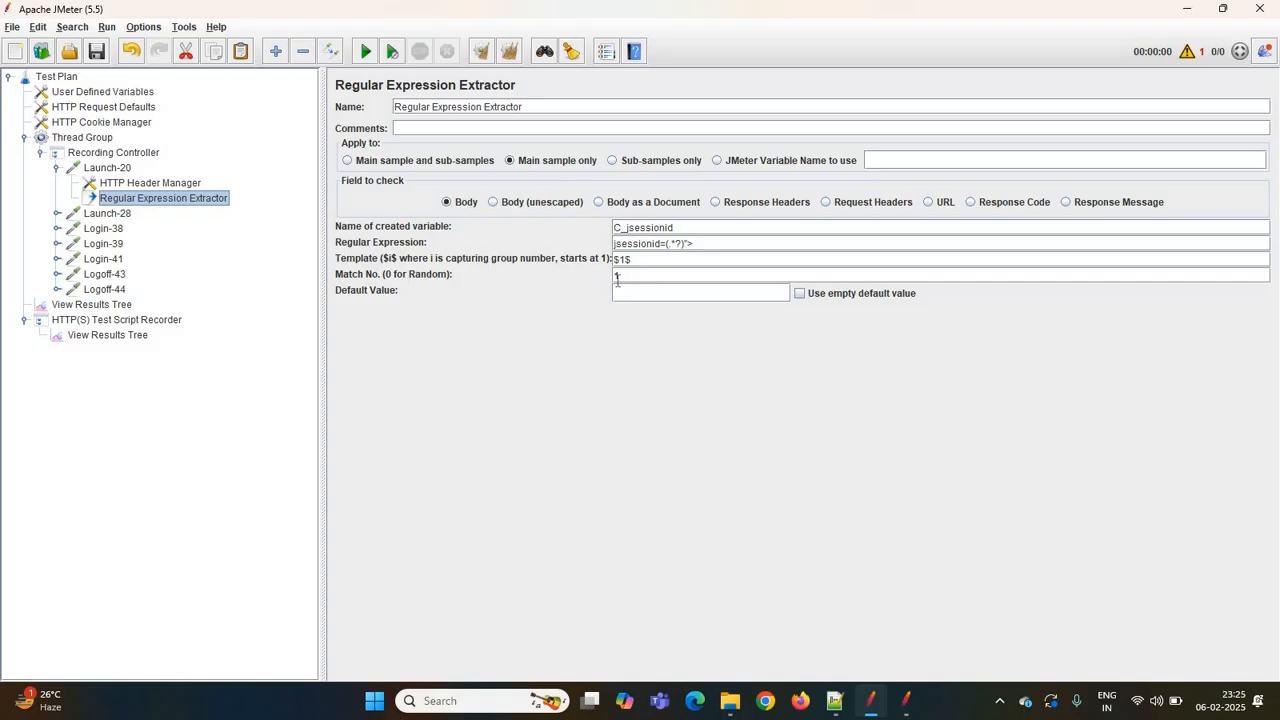
left_click(617, 279)
- Set the default value to Not_Found___C_jsessionid and apply the extractor to the main sample and sub-samples
left_click_drag(676, 227, 561, 226)
key("ctrl+c")
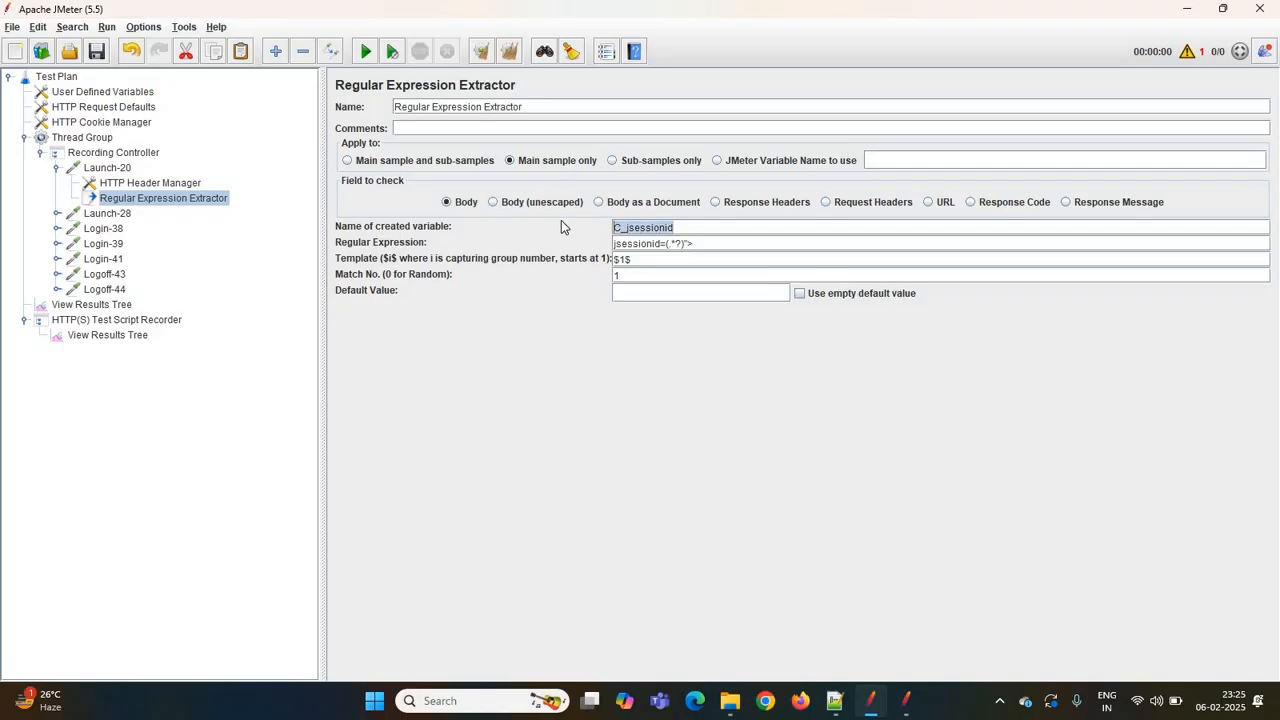
left_click(629, 291)
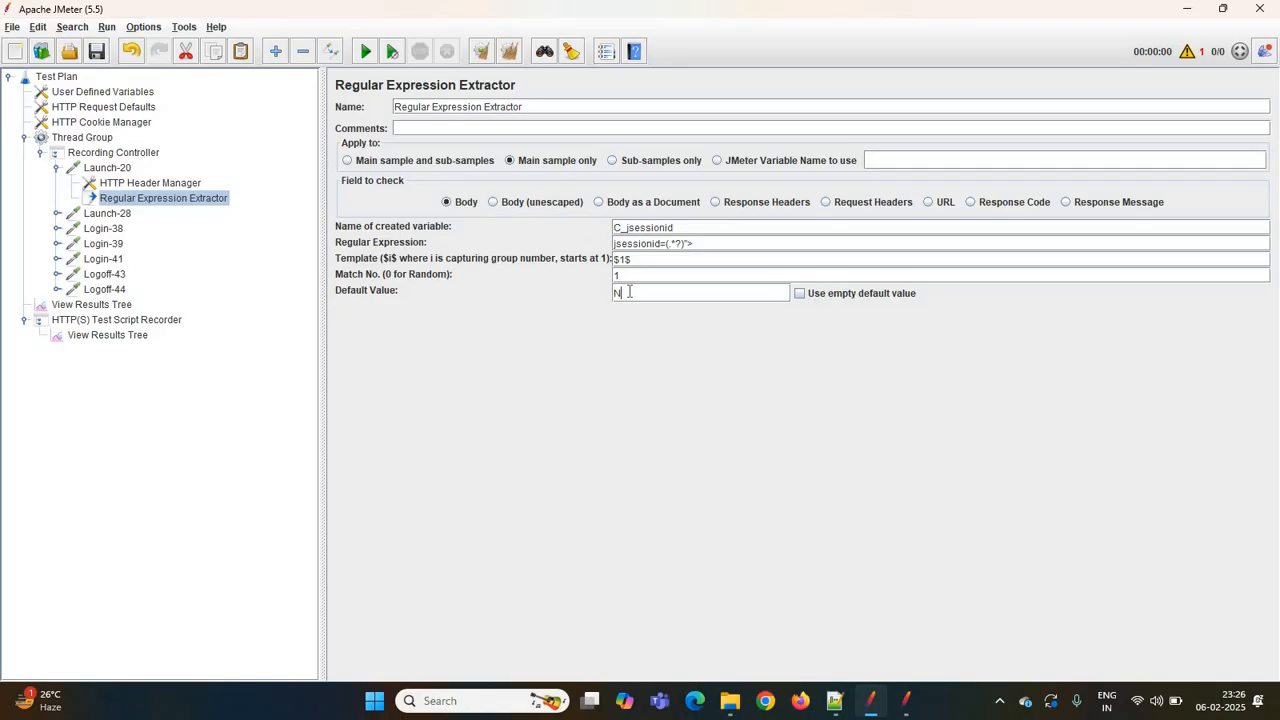
type("Not_ Found___")
key("ctrl+v")
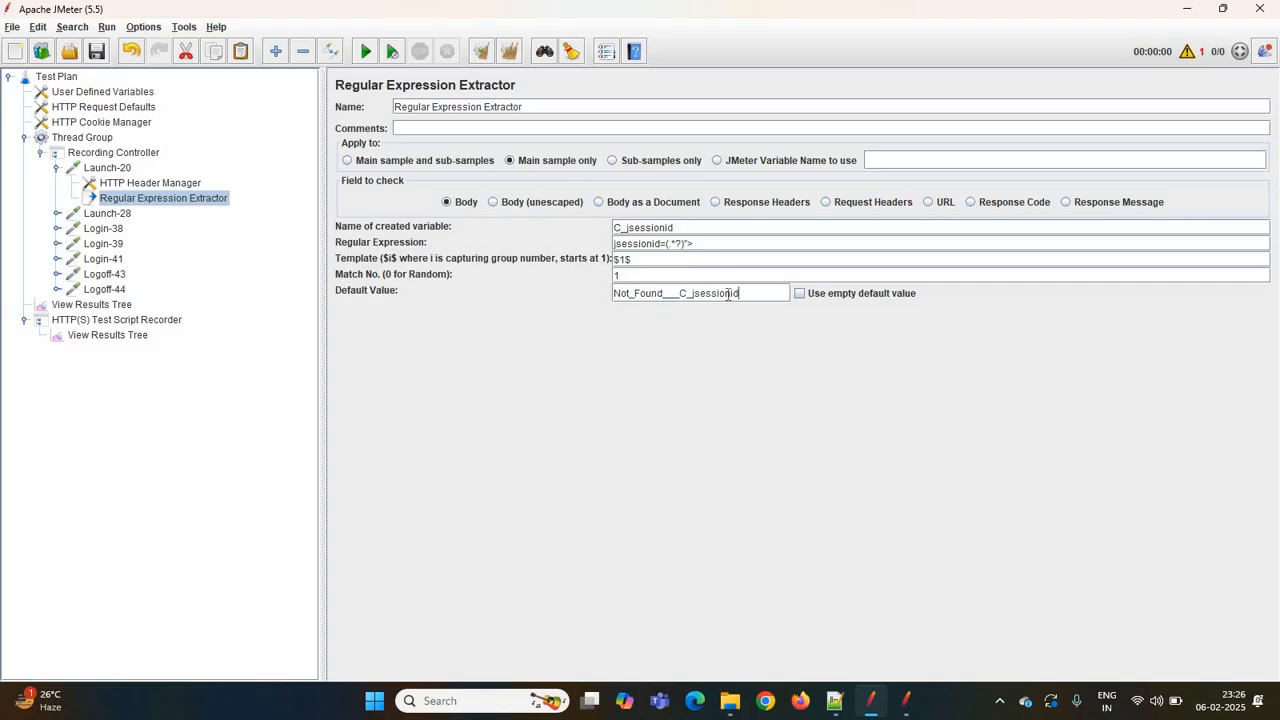
key("ctrl+a")
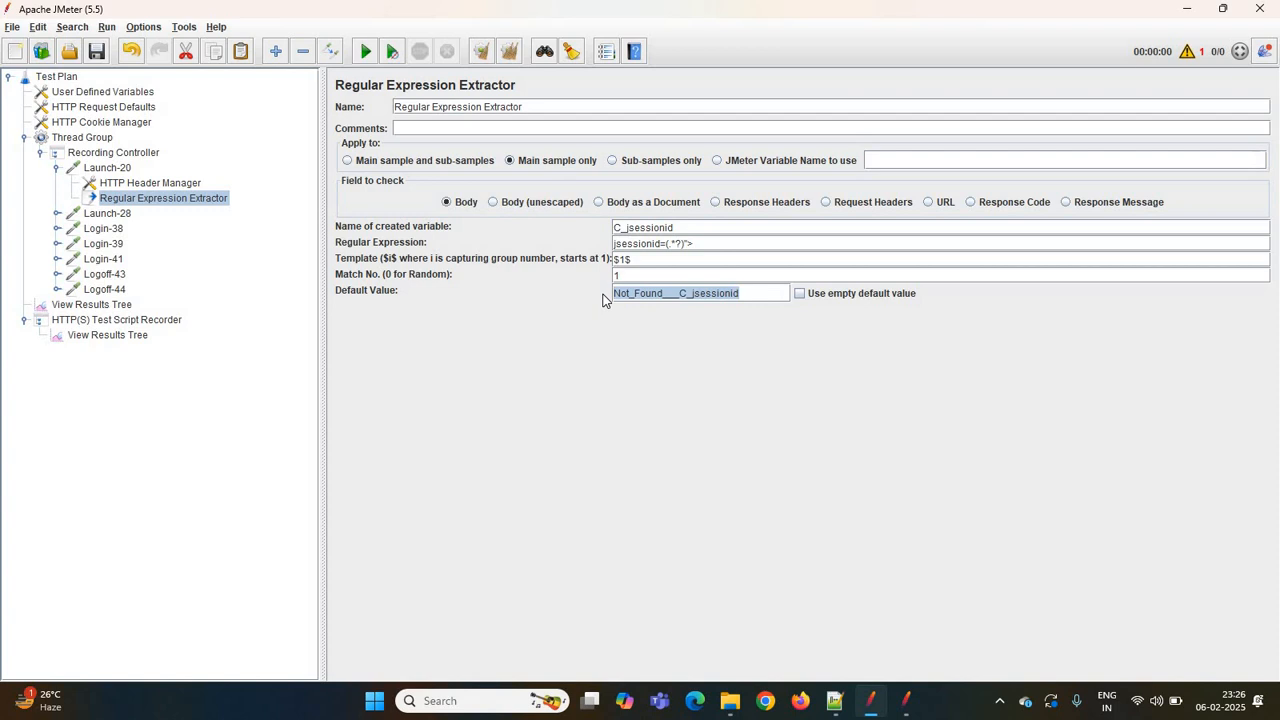
left_click(371, 164)
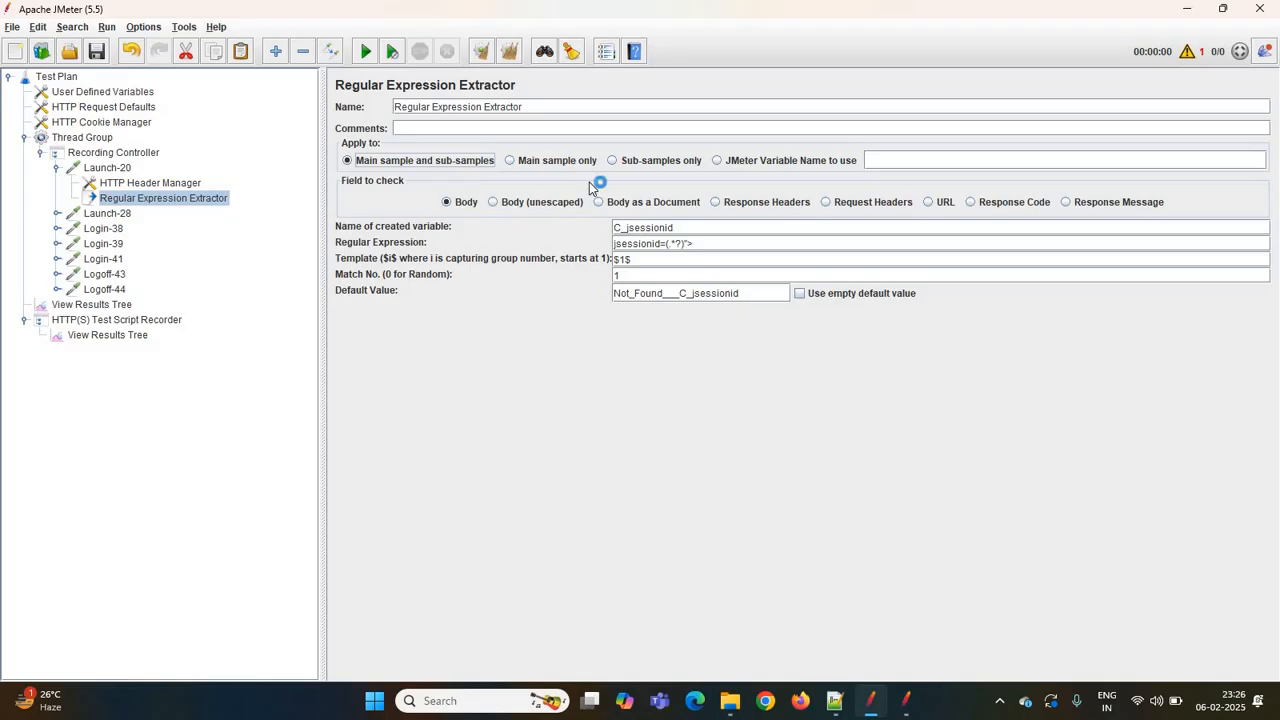
- Copy the hard-coded jsessionid value from Login-38's path and search the whole test plan tree for it
left_click(112, 231)
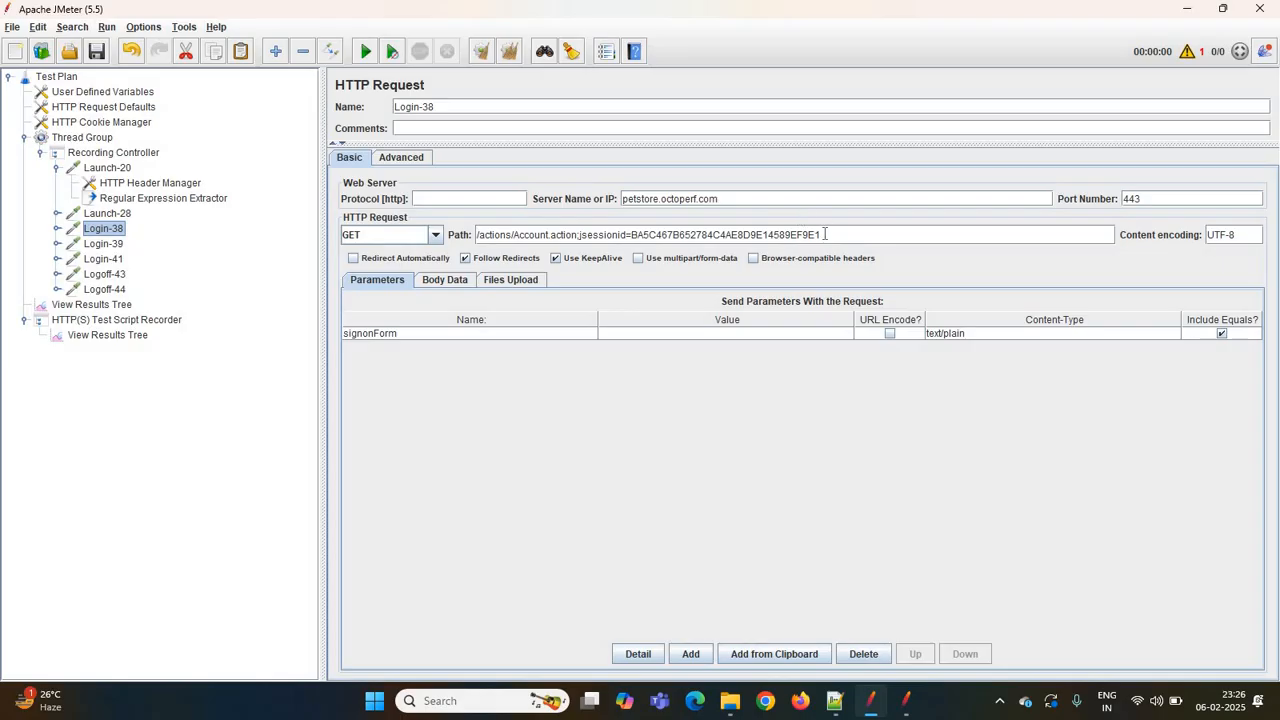
left_click_drag(822, 235, 631, 235)
key("ctrl+c")
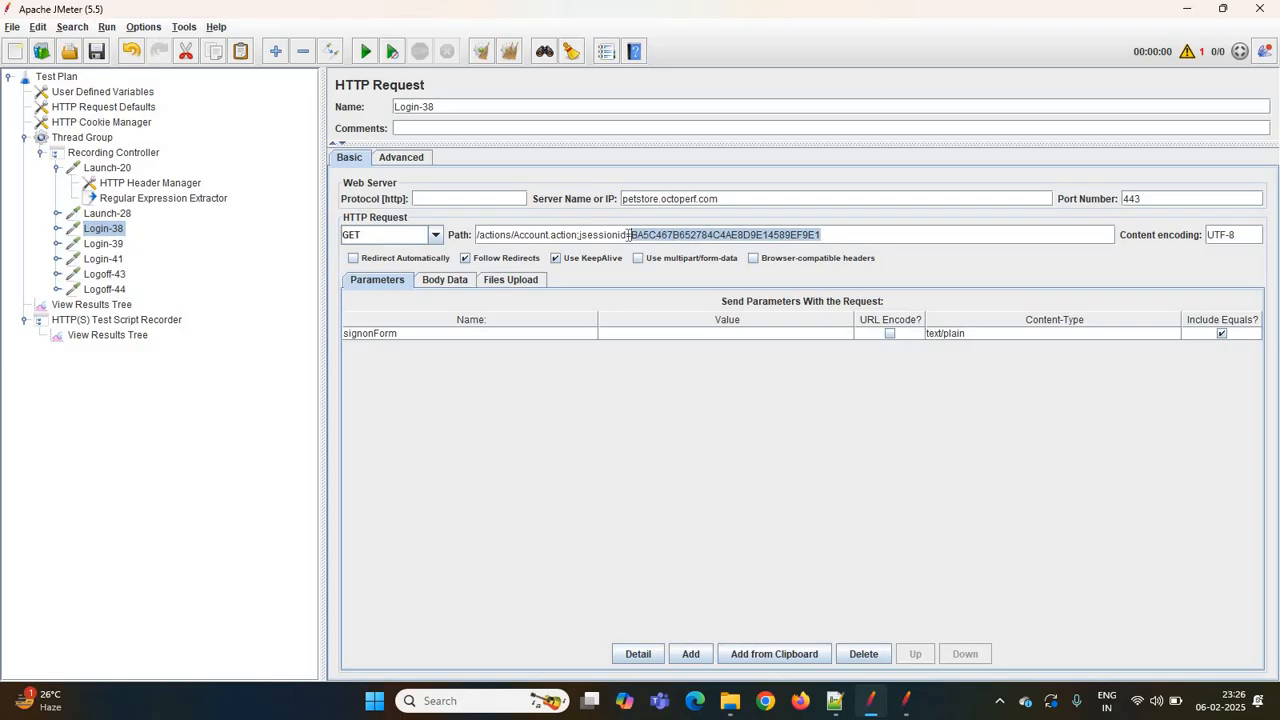
key("ctrl+f")
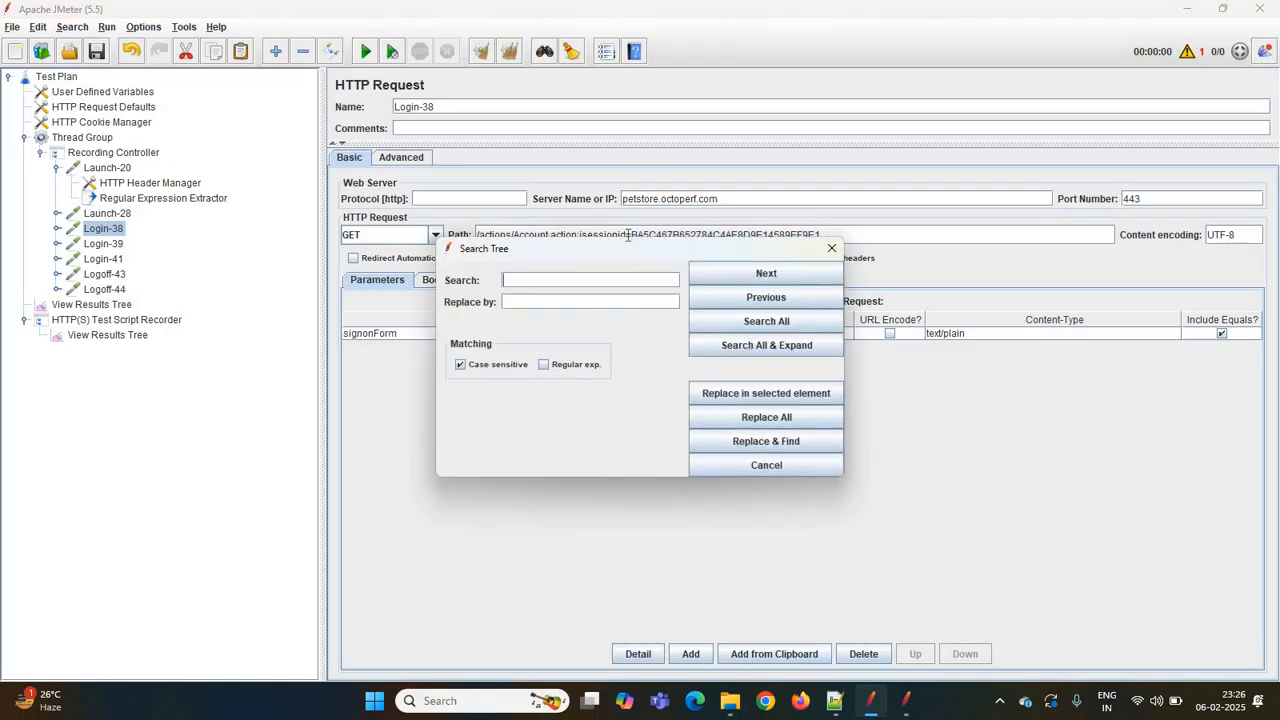
key("ctrl+v")
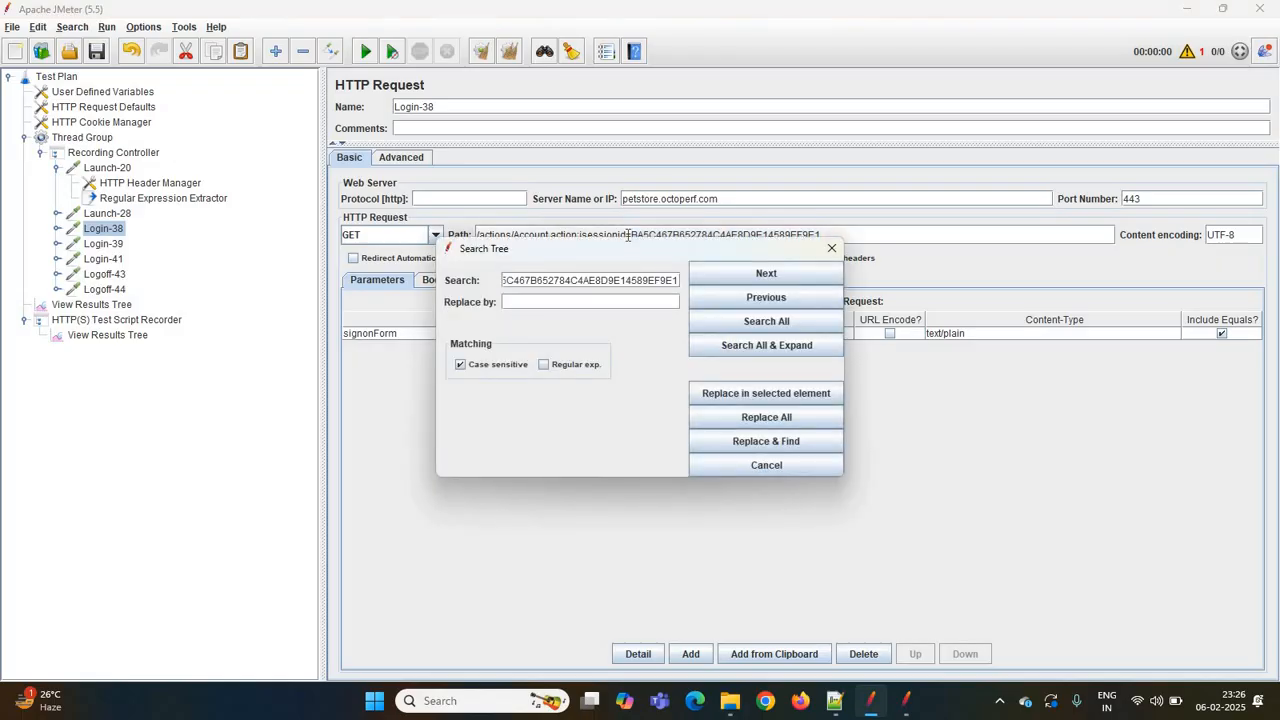
left_click(716, 321)
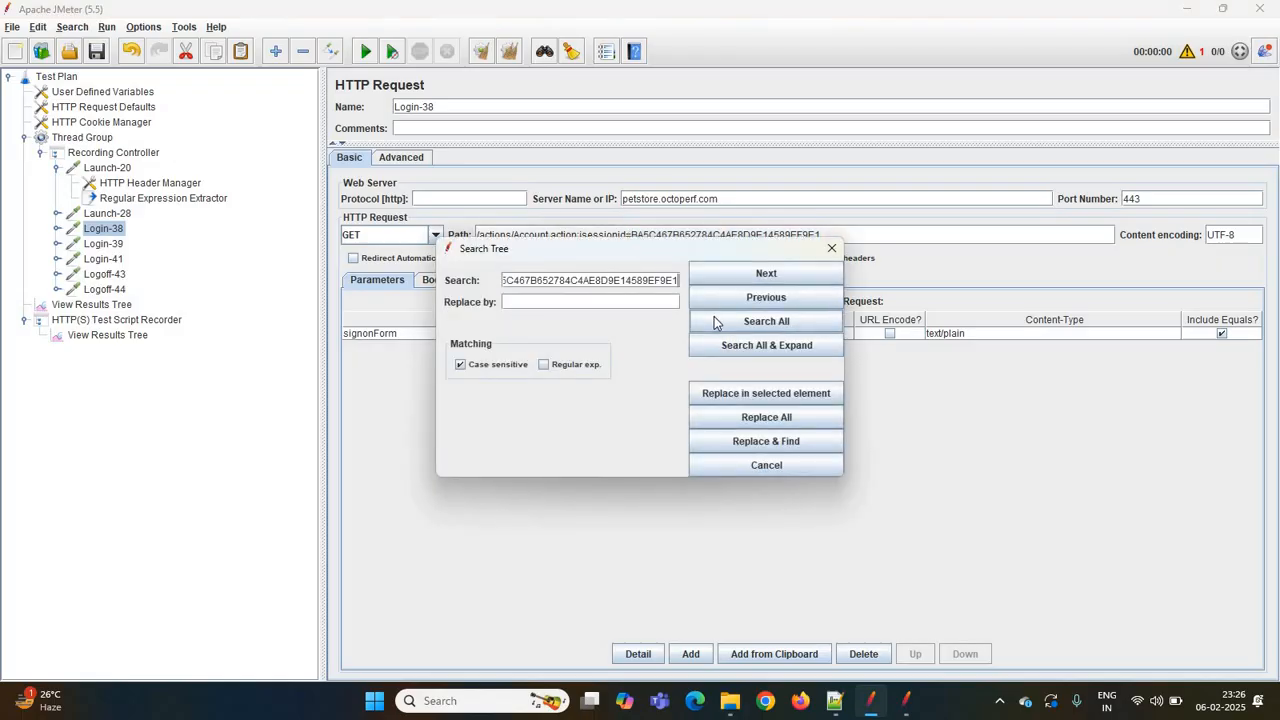
- Examine the matching requests and header managers under Login-39 and Login-41
left_click(104, 250)
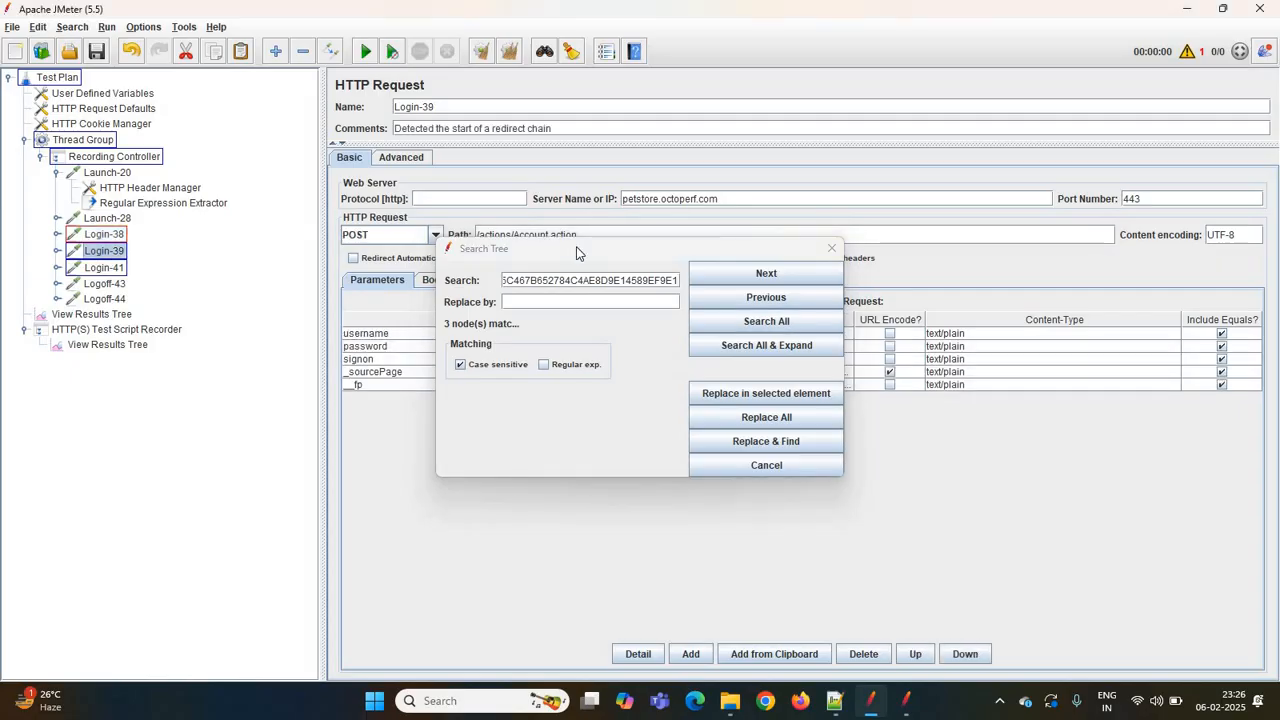
left_click_drag(576, 252, 576, 348)
left_click(57, 251)
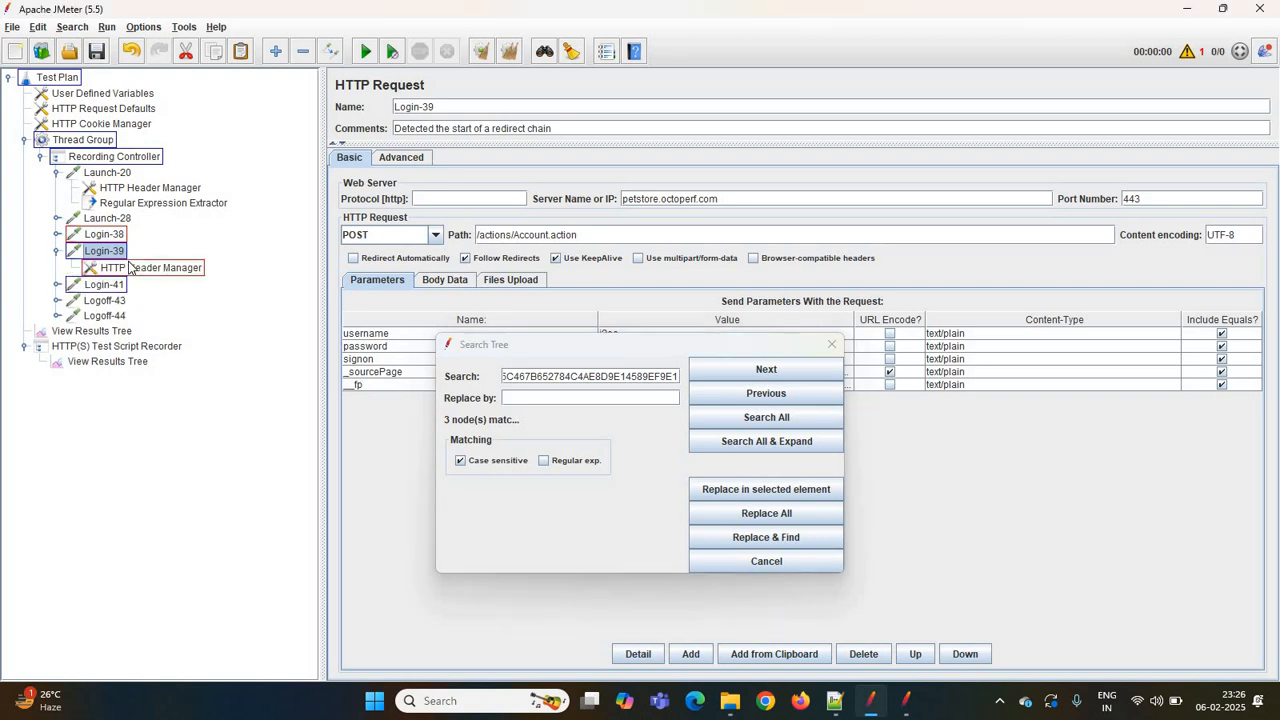
left_click(130, 267)
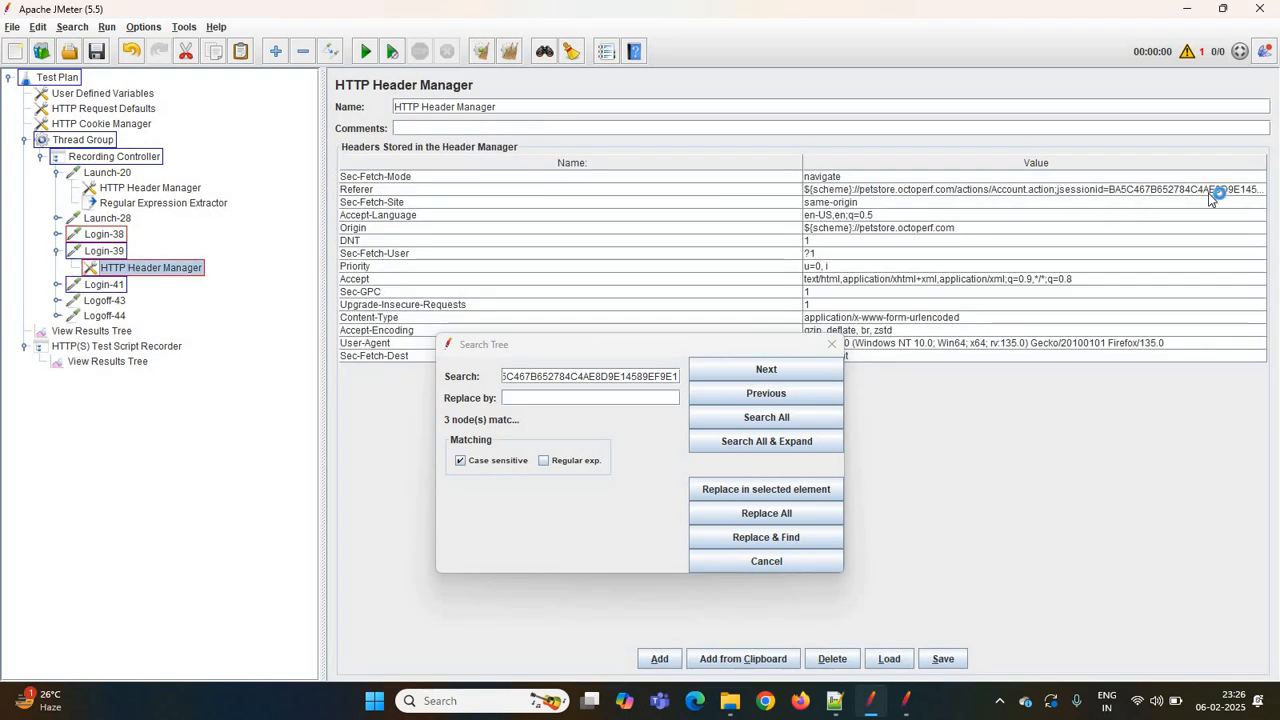
left_click(57, 287)
left_click(118, 301)
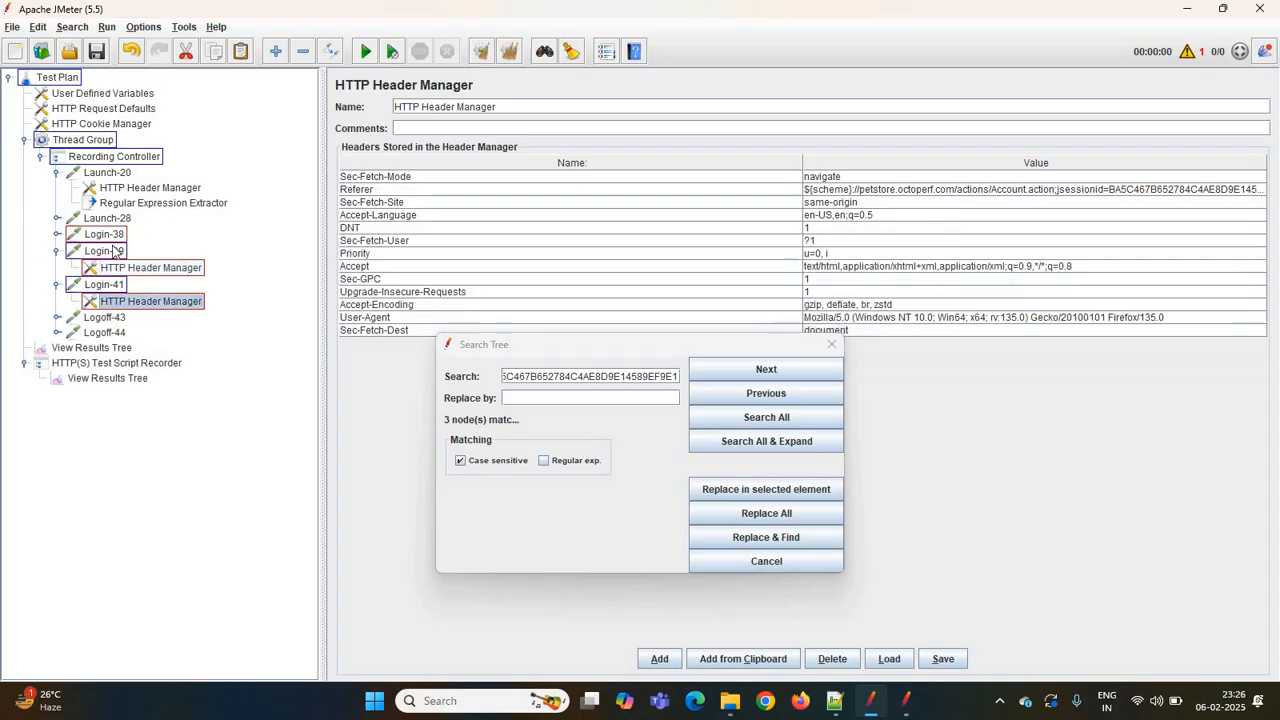
- Replace every occurrence of the hard-coded session ID with ${C_jsessionid}, close the search dialog and reset the search highlights
left_click(118, 202)
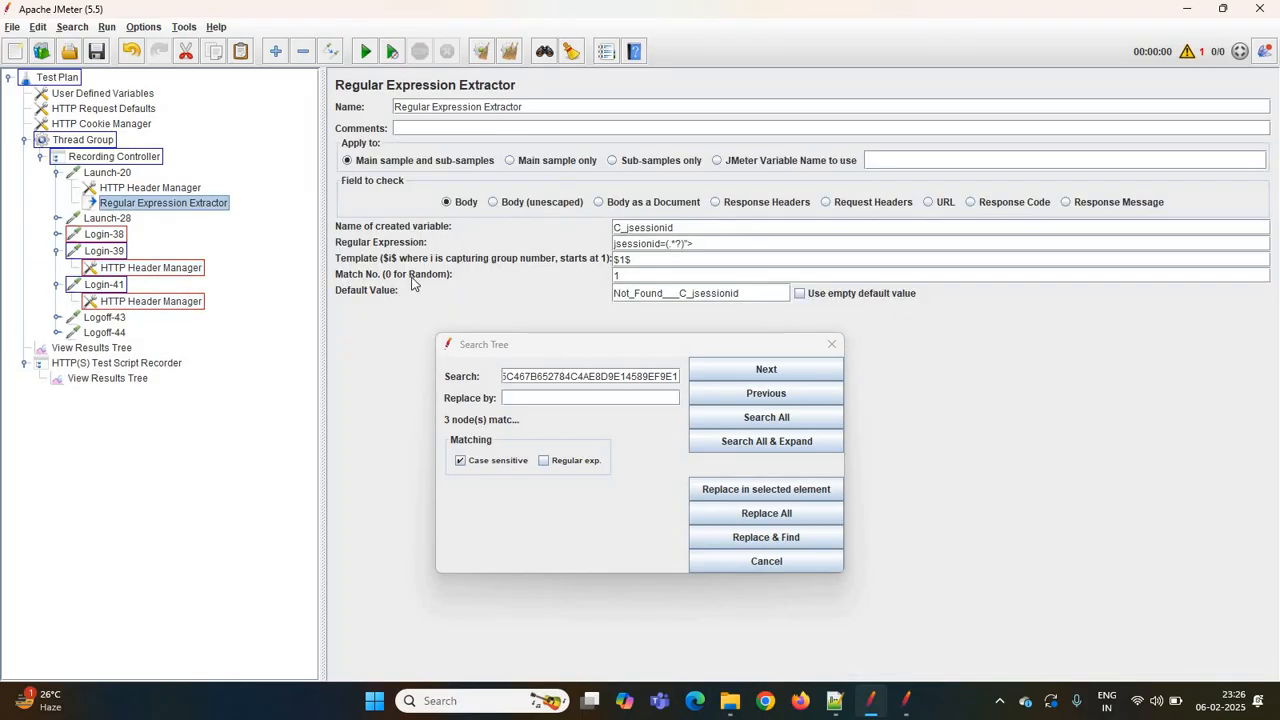
double_click(663, 228)
key("ctrl+c")
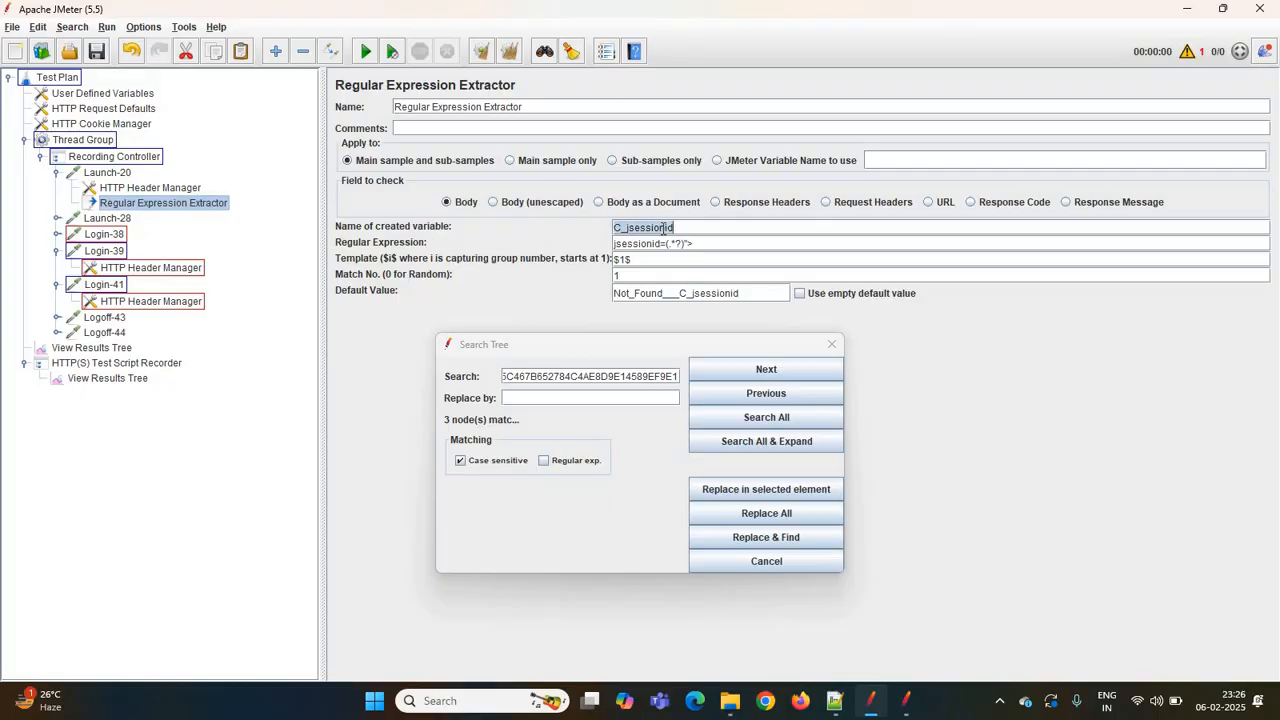
left_click(552, 399)
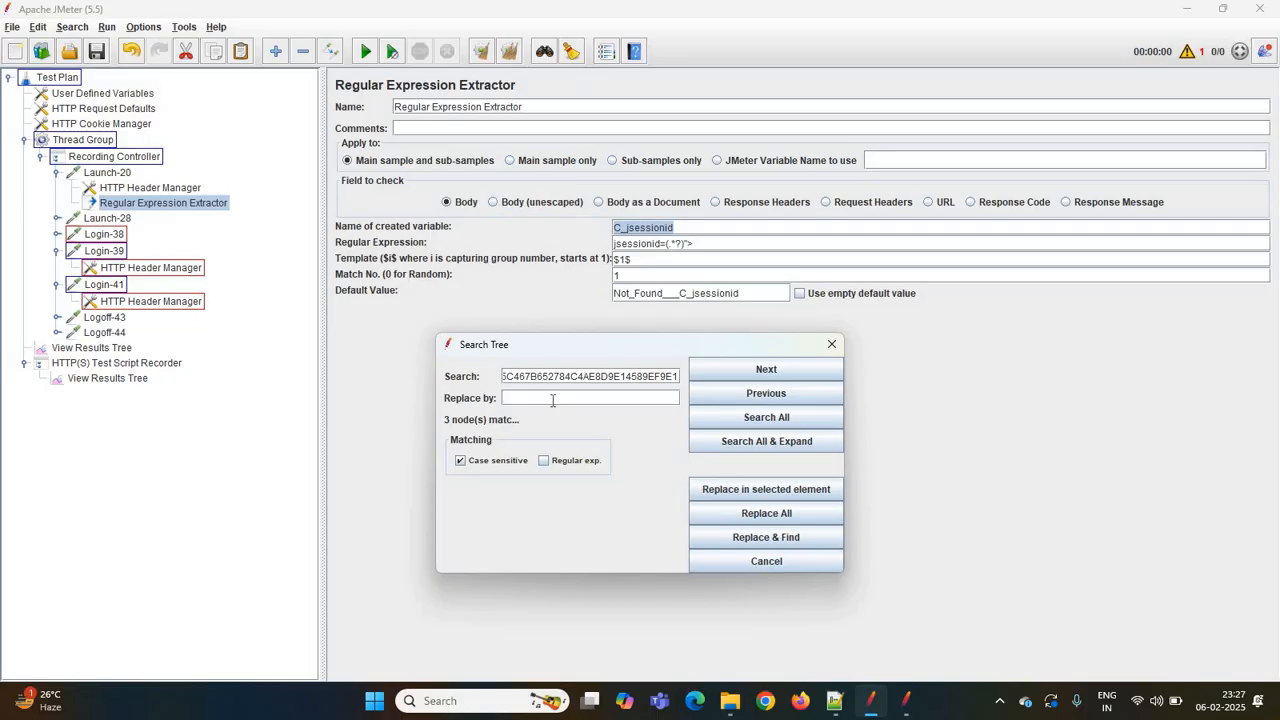
type("${")
key("ctrl+v")
left_click(748, 515)
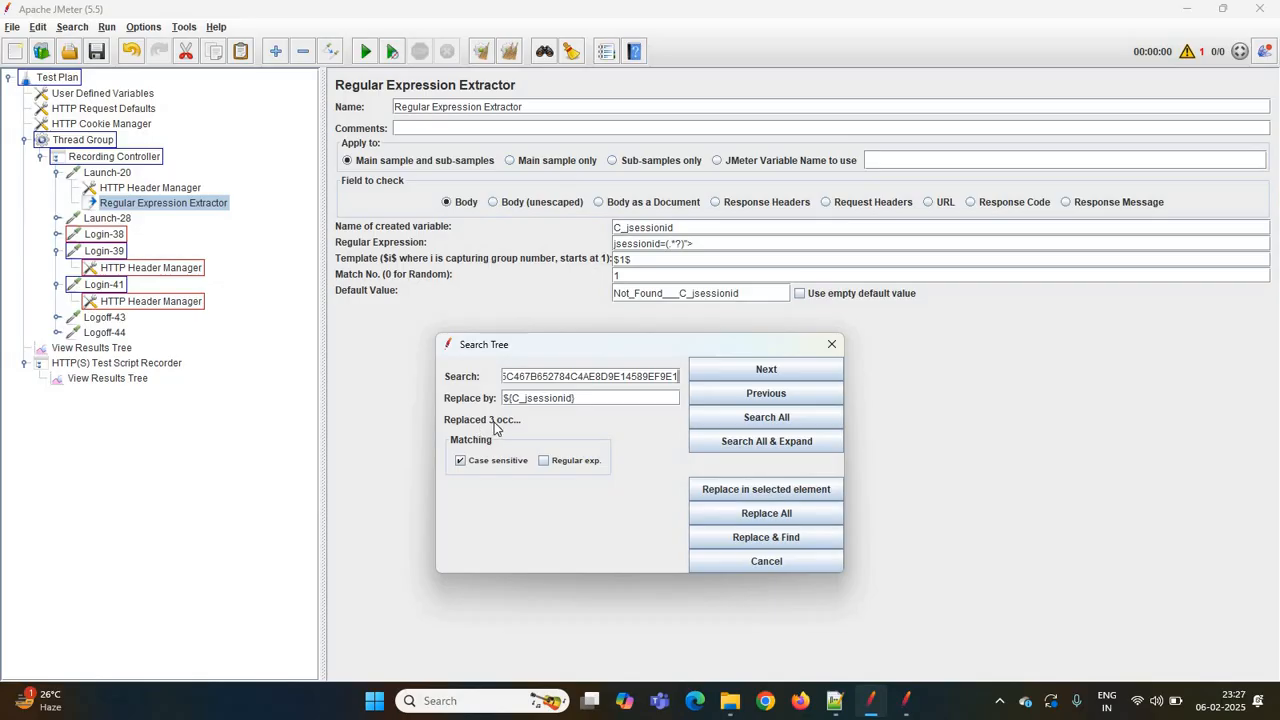
left_click(783, 519)
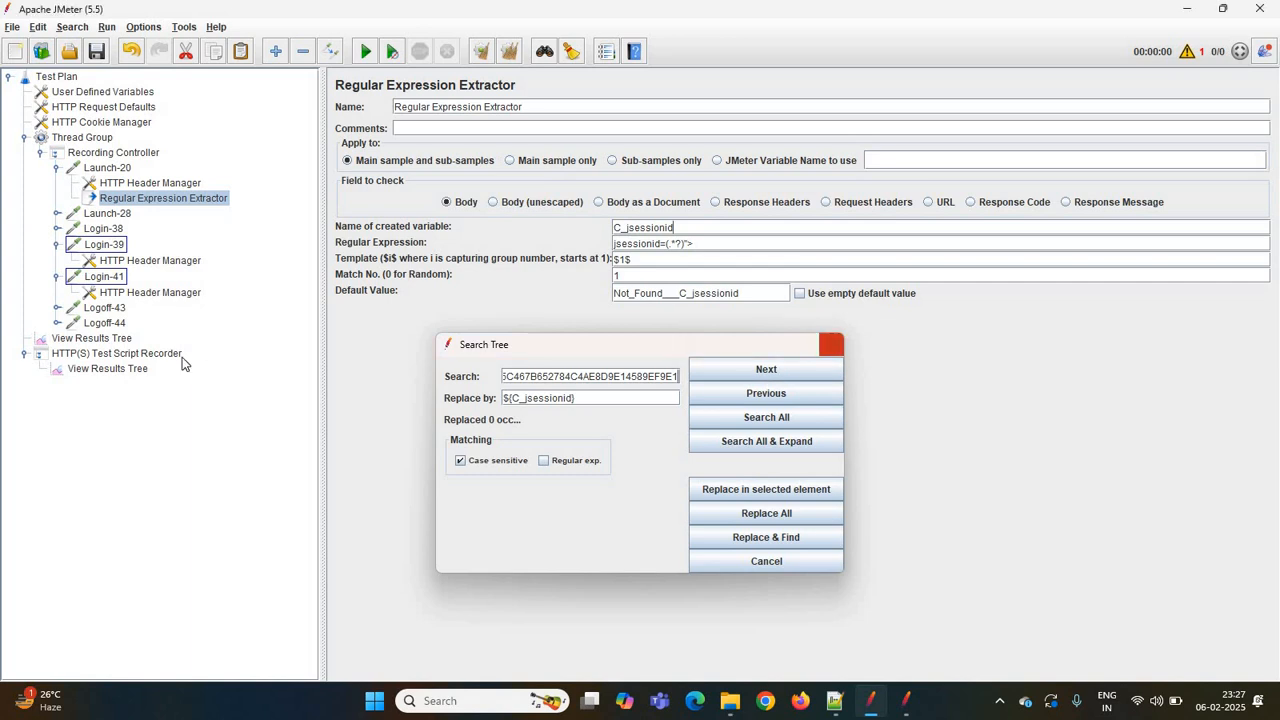
left_click(833, 344)
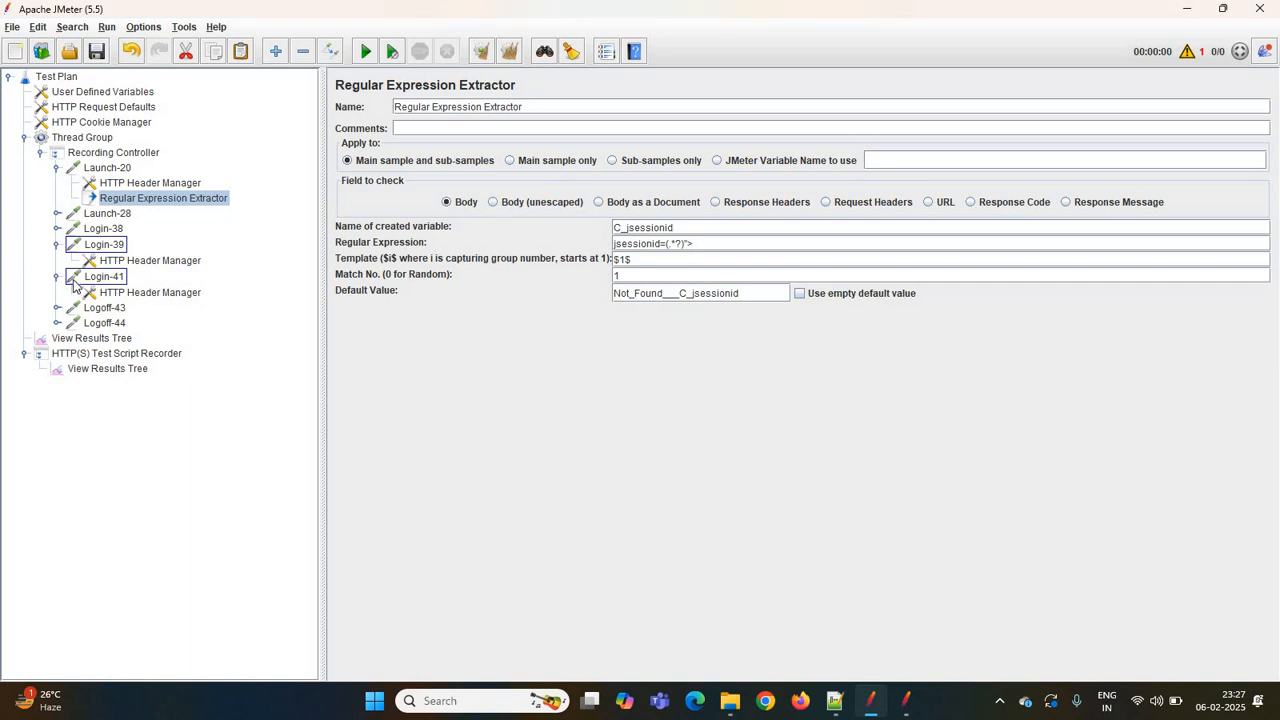
left_click(572, 51)
- Check Login-38's path and the Login-39 and Login-41 header managers for the substituted variable
left_click(95, 215)
left_click(104, 230)
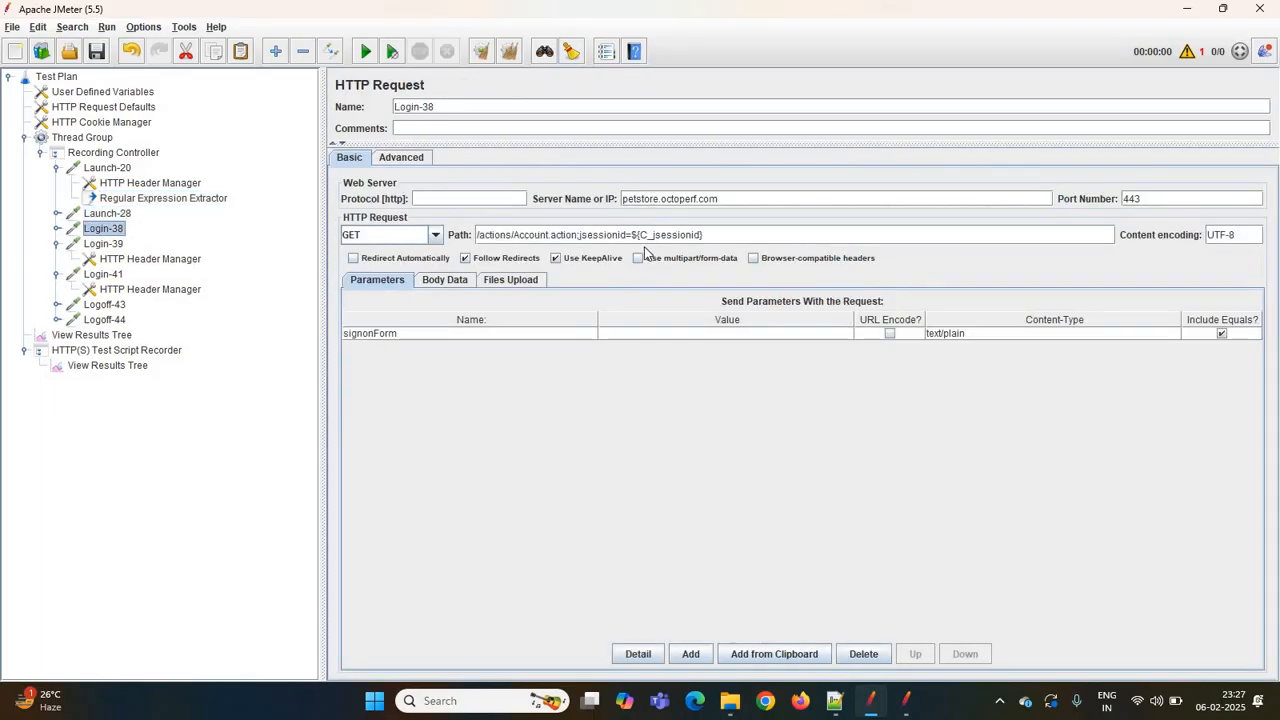
left_click(183, 259)
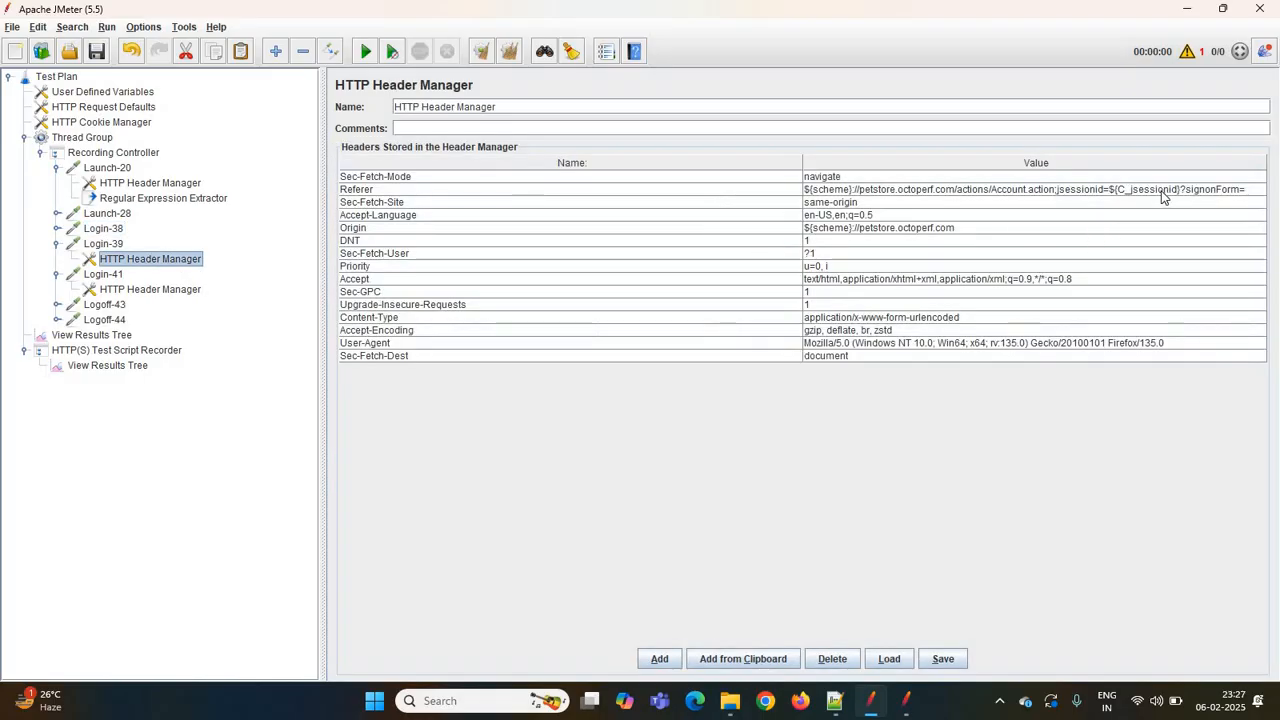
left_click(148, 289)
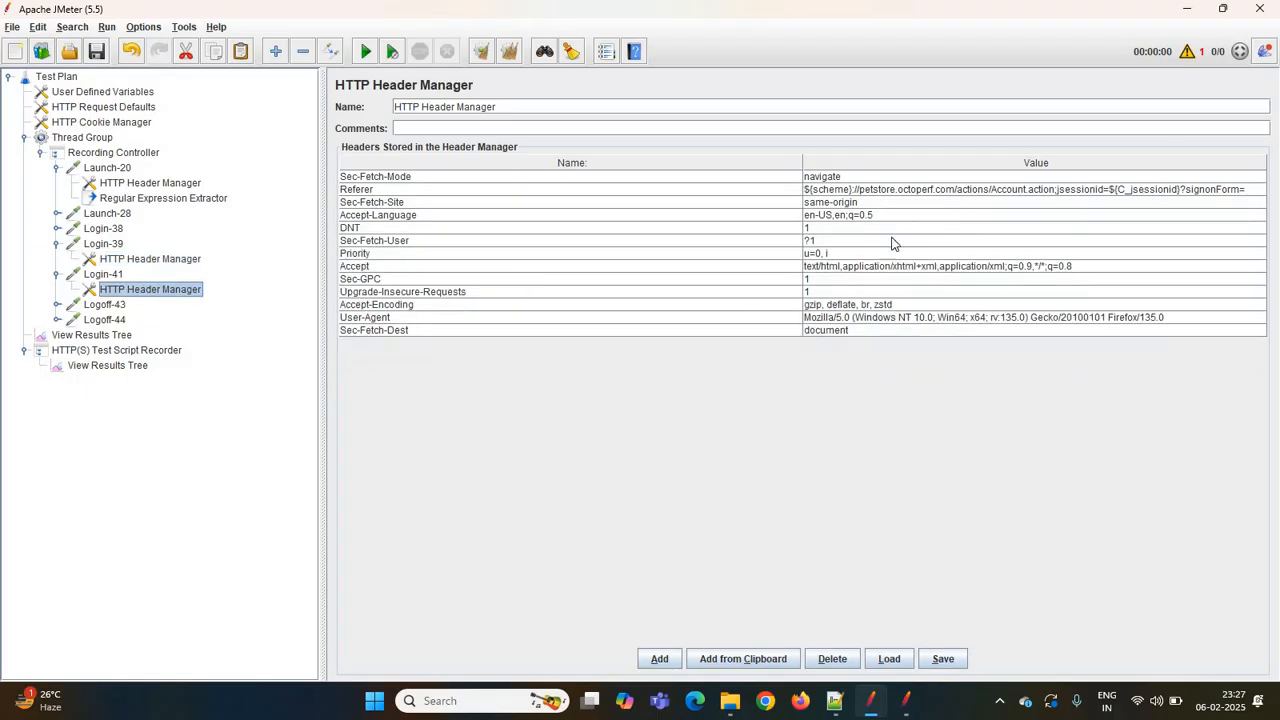
- Add a Debug Sampler to the Thread Group
left_click(92, 335)
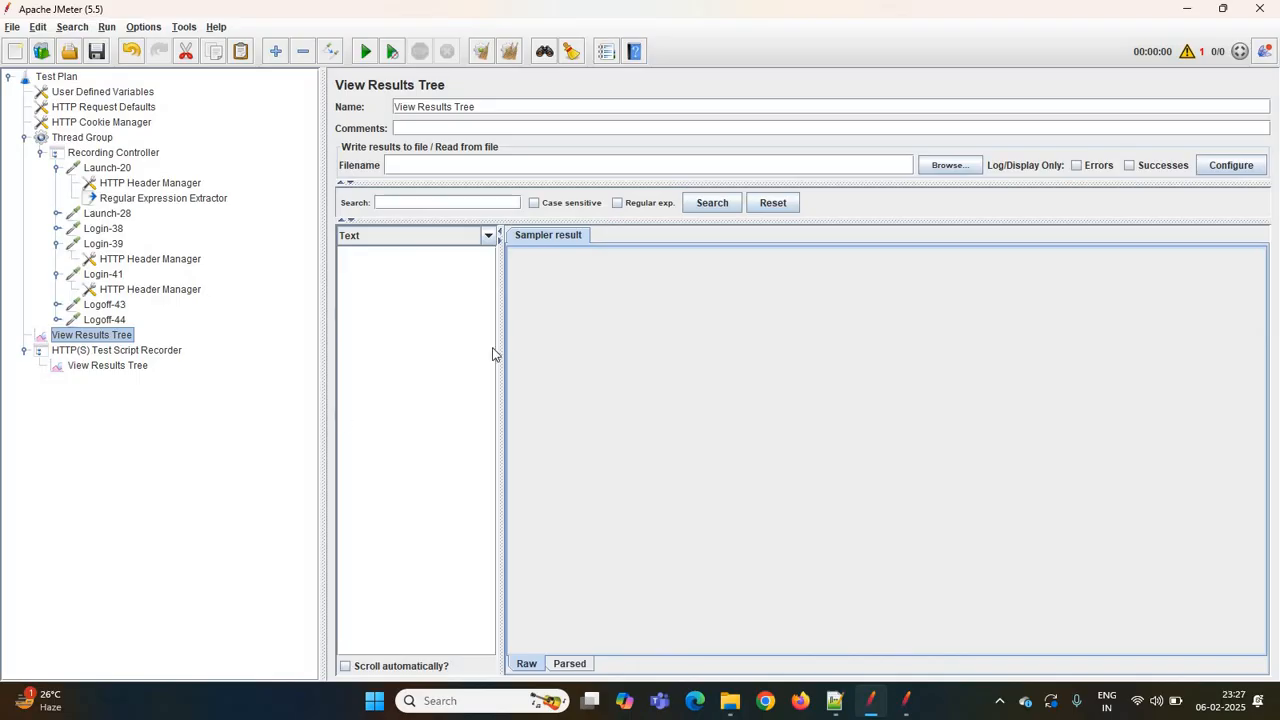
left_click(90, 139)
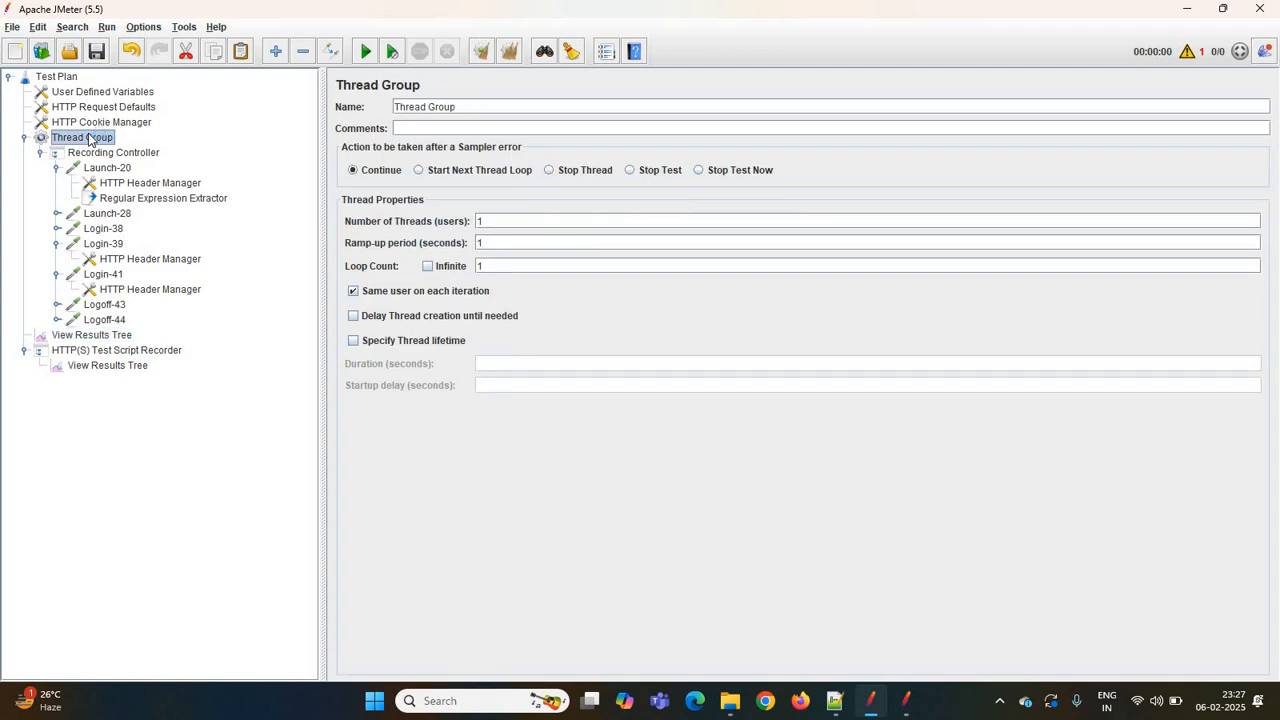
right_click(88, 139)
mouse_move(270, 143)
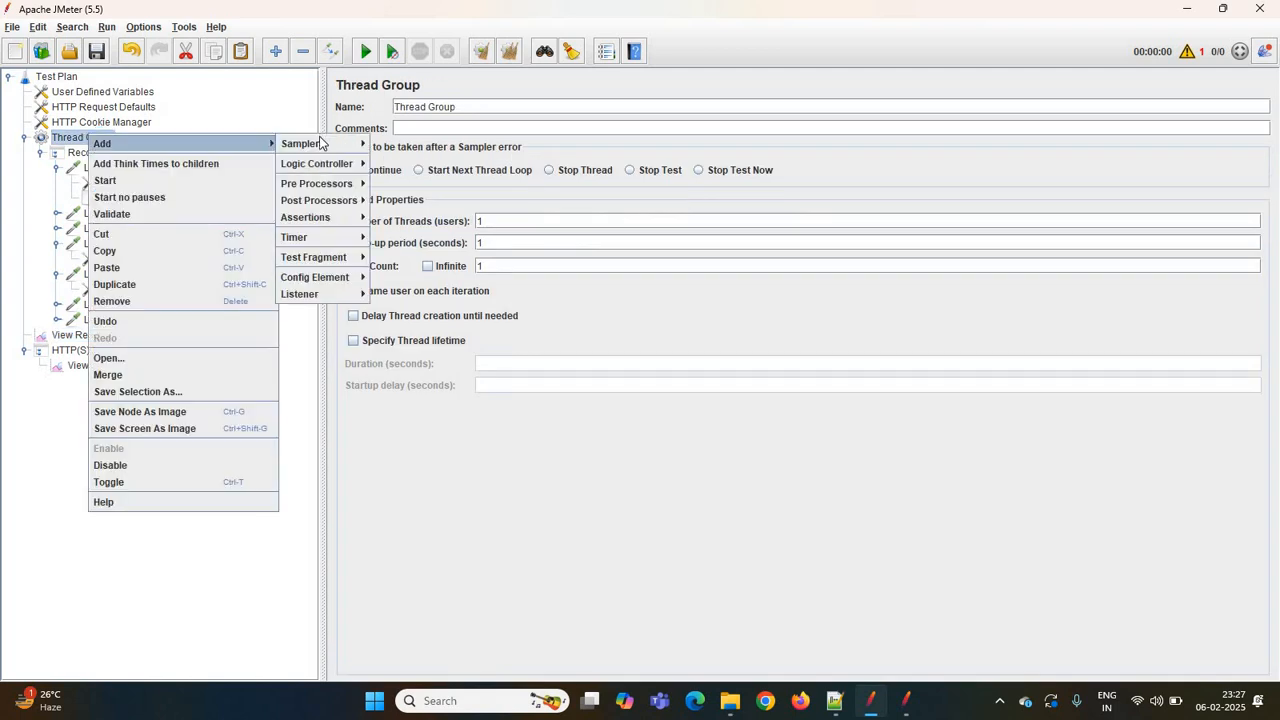
mouse_move(320, 143)
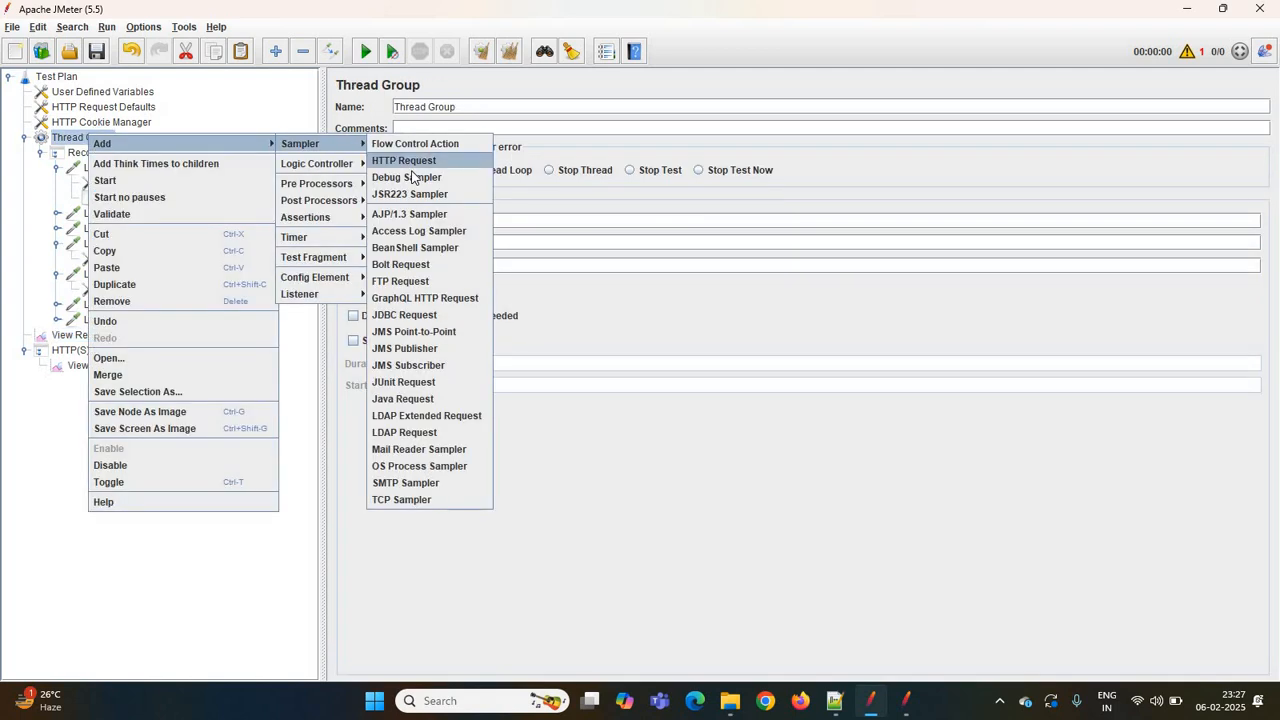
left_click(413, 178)
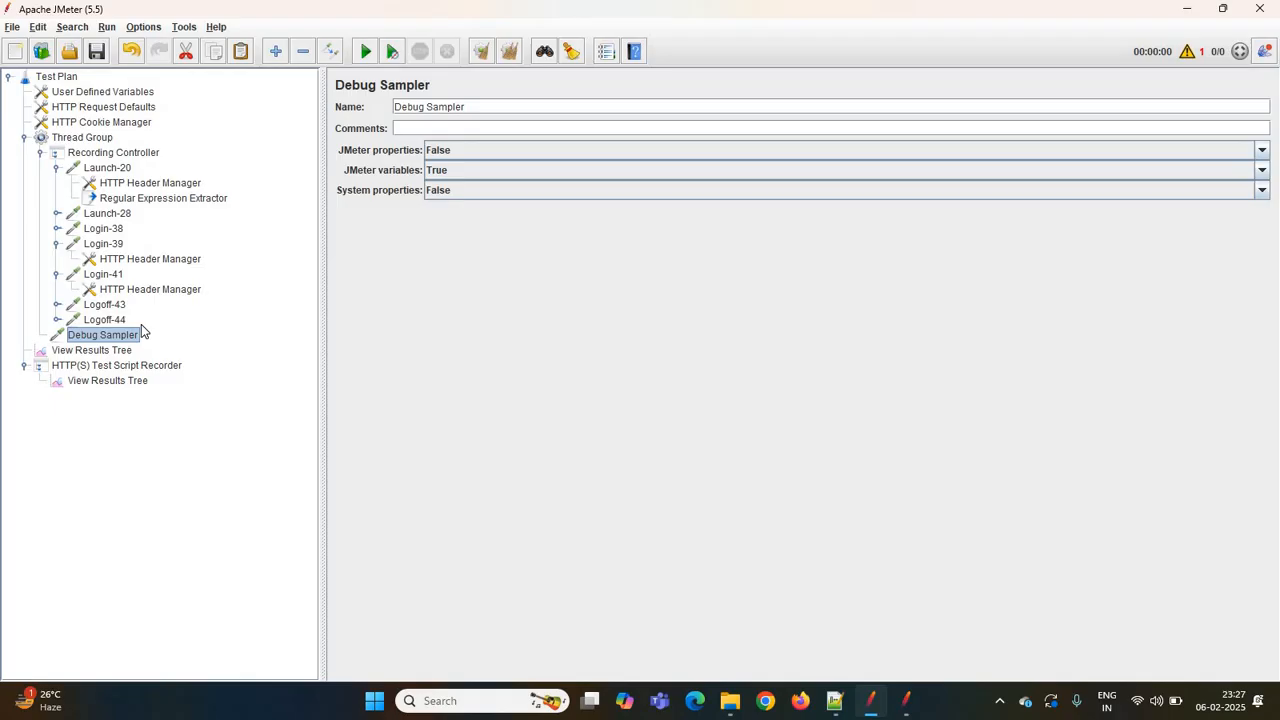
- Save the test plan as Jpet.jmx
left_click(92, 350)
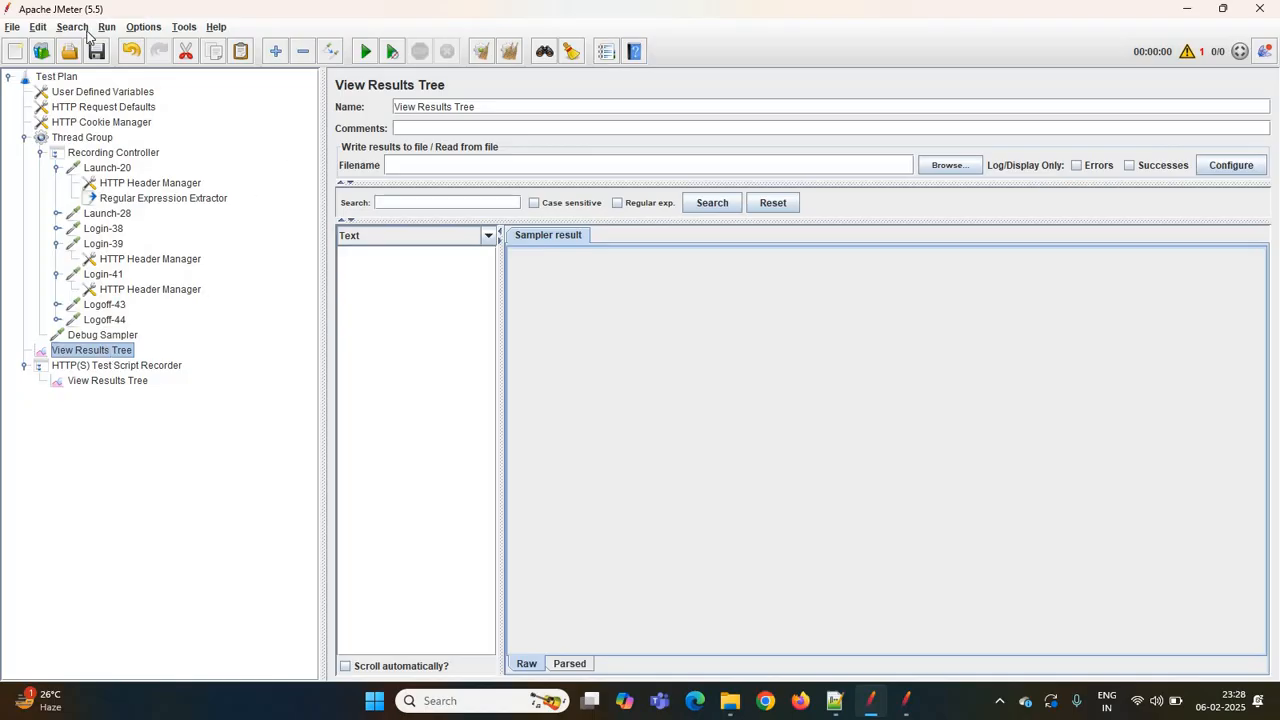
left_click(97, 50)
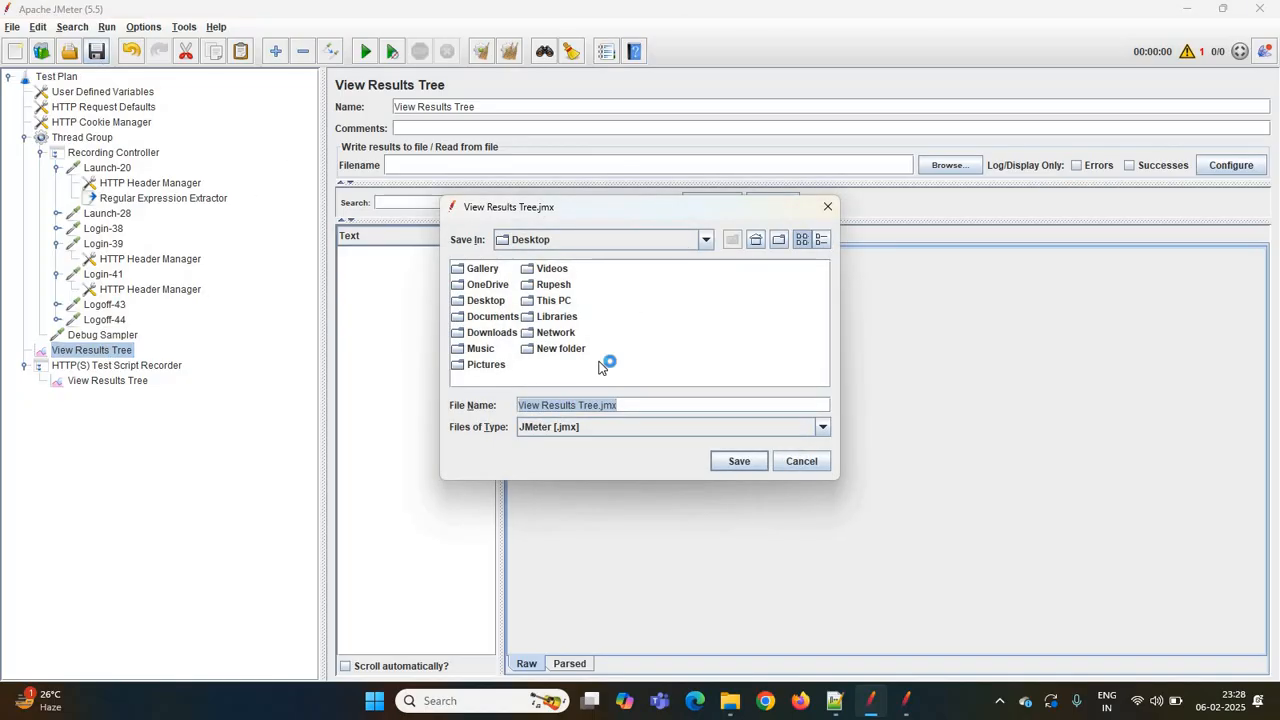
key("BackSpace")
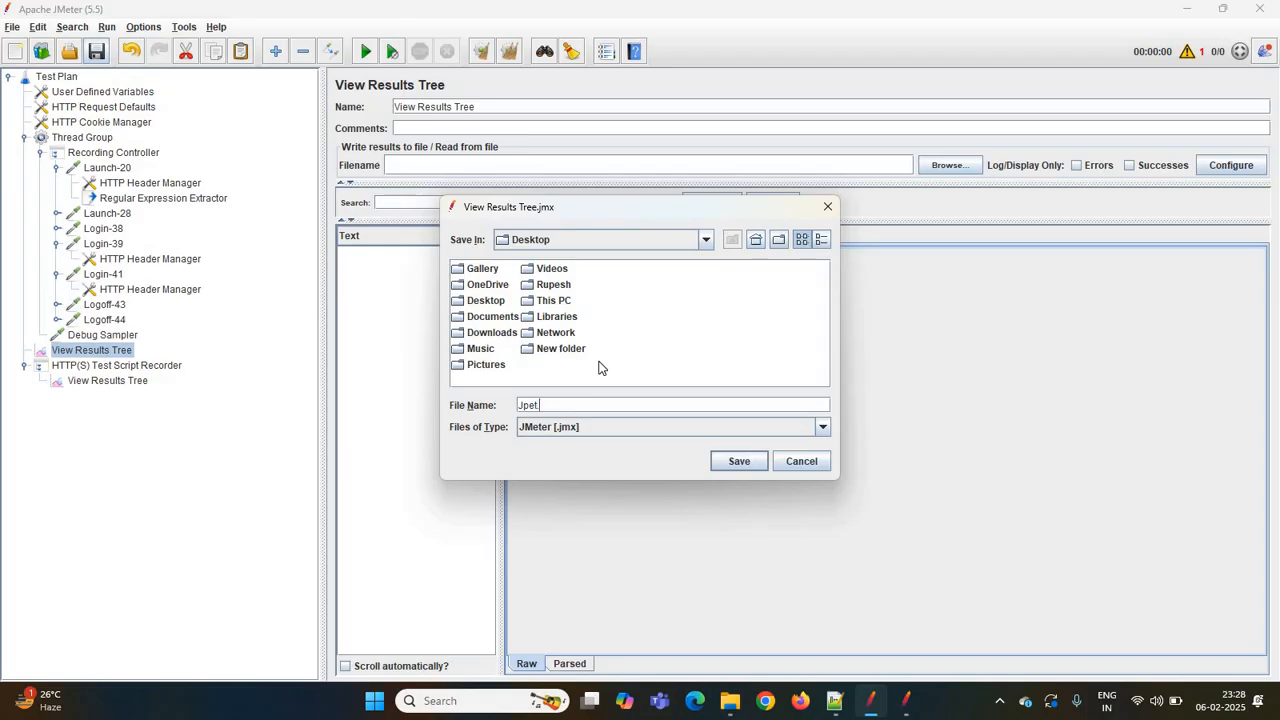
type("Jpet.jmx")
left_click(740, 465)
- Run the test and open the Debug Sampler's response data in View Results Tree
left_click(365, 52)
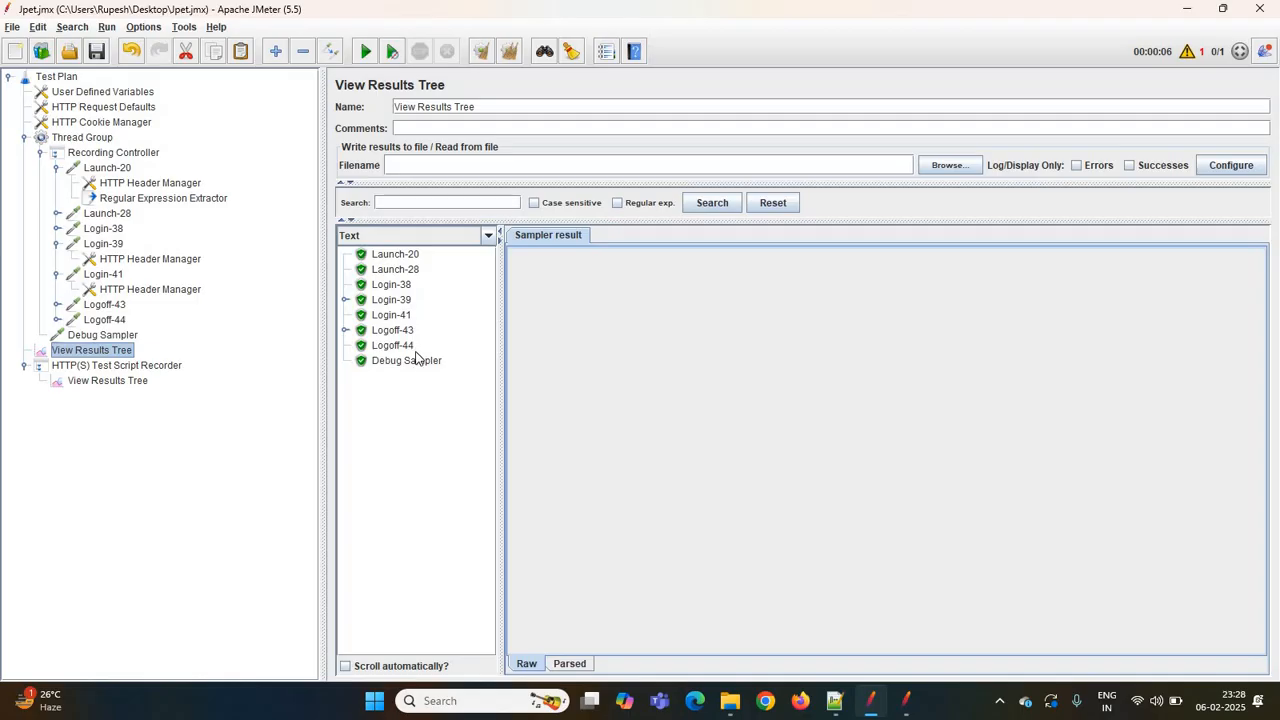
left_click(420, 360)
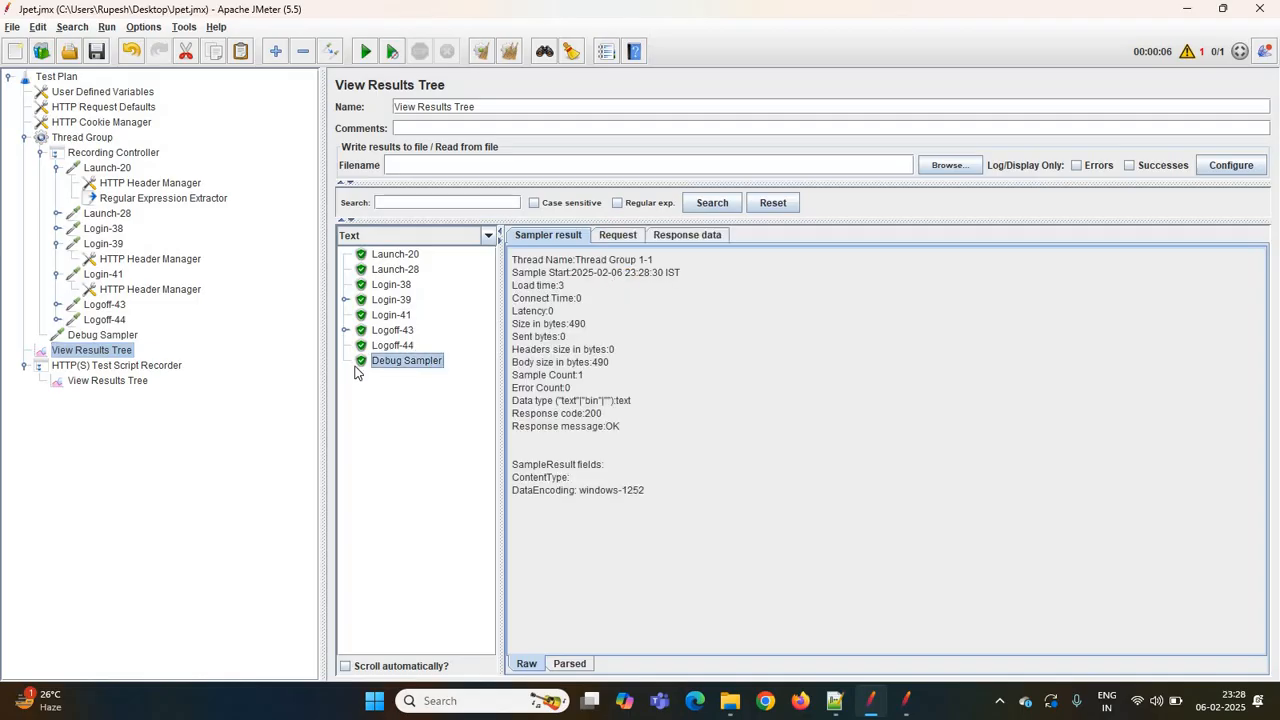
left_click(702, 237)
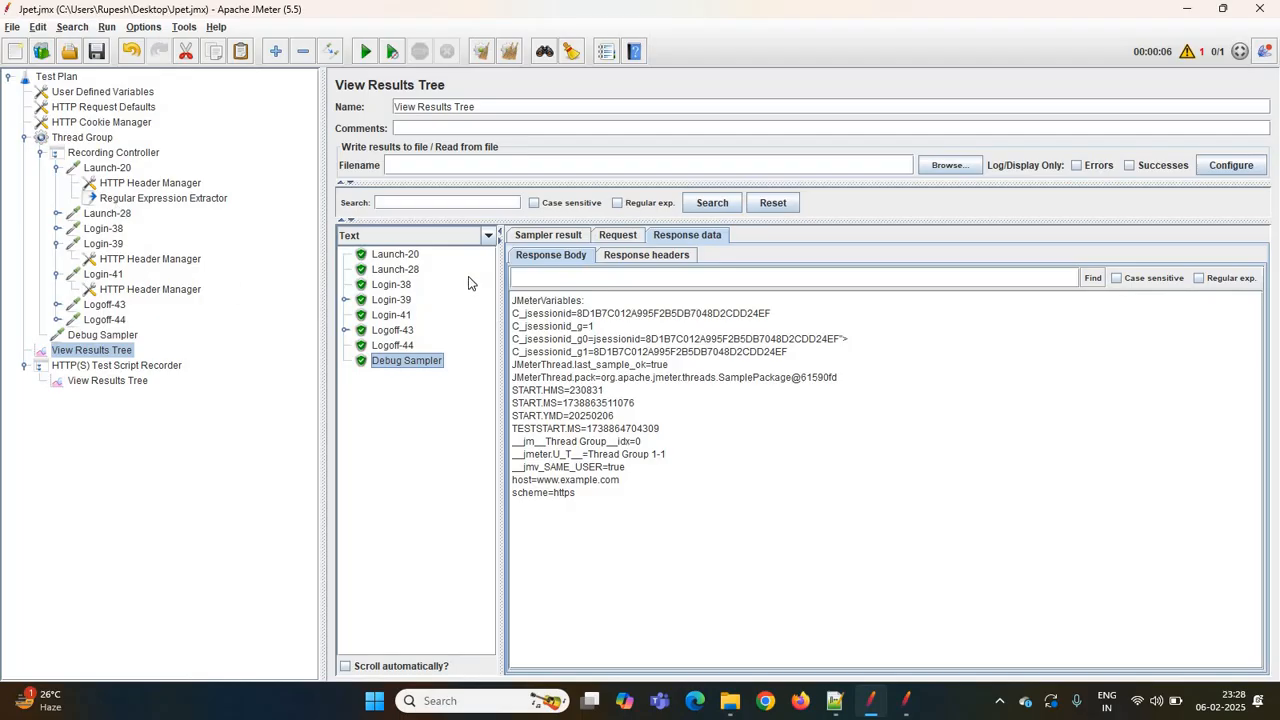
- Compare the Regular Expression Extractor settings with the variables shown in the Debug Sampler result
left_click(163, 198)
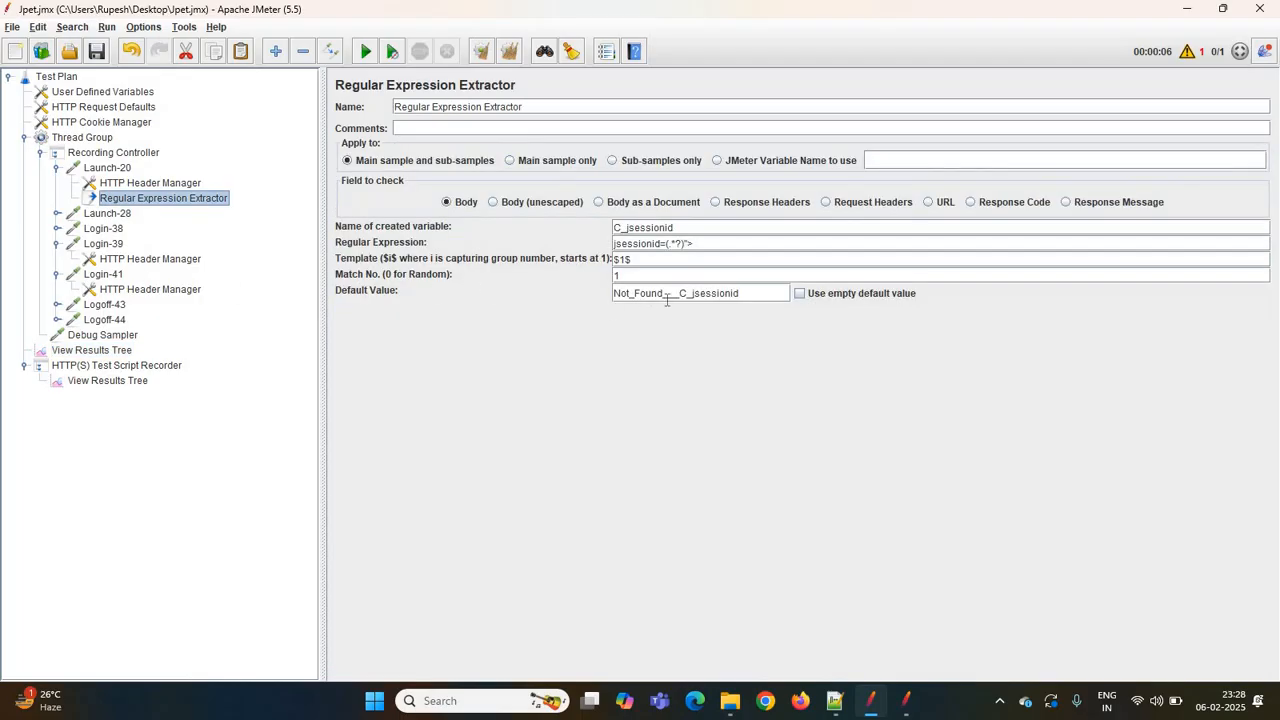
left_click(118, 350)
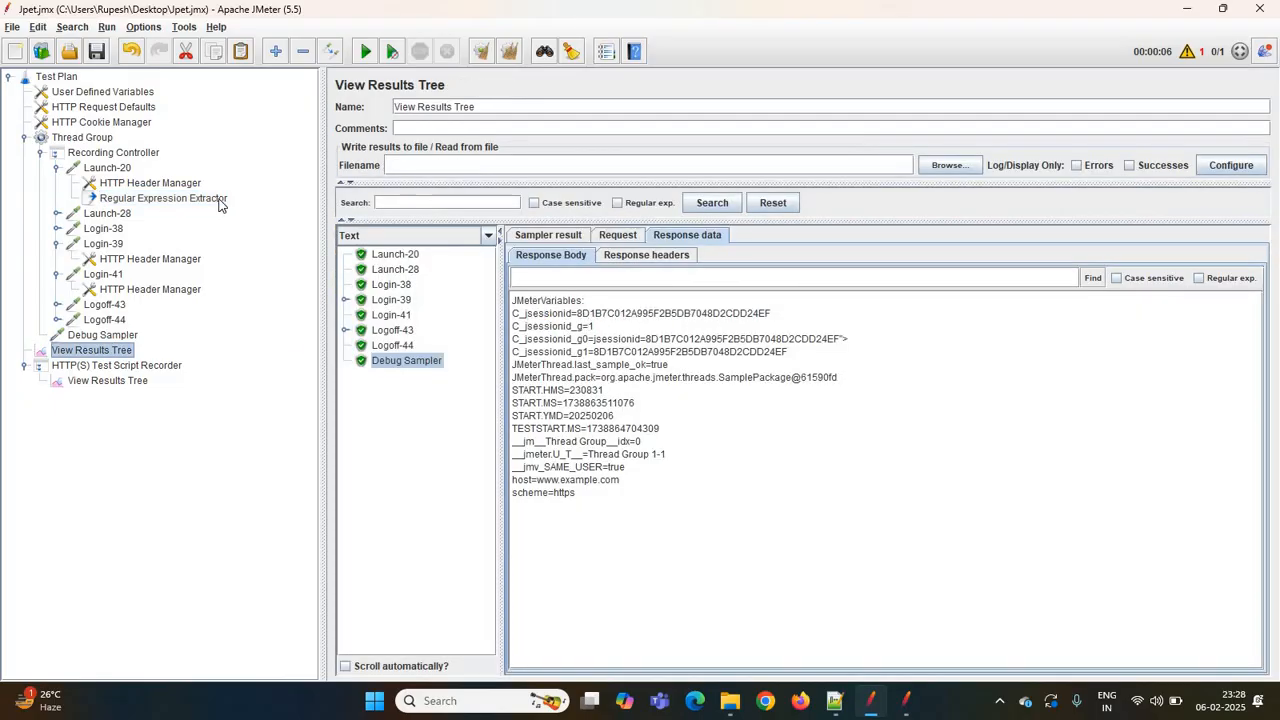
left_click(210, 199)
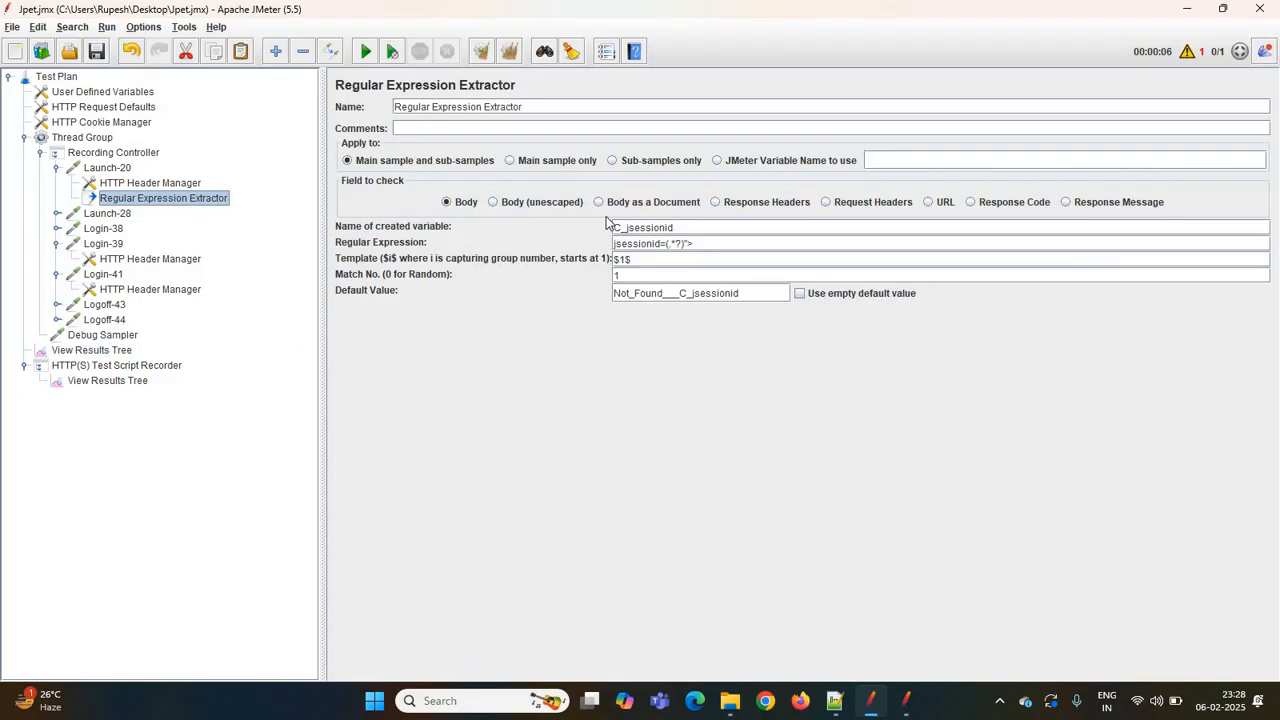
- Break the Regular Expression Extractor's pattern by inserting extra characters after jsessionid in the regular expression
left_click(661, 244)
key("BackSpace")
key("BackSpace")
type("id")
type(".,,,")
- Clear the Thread Group's View Results Tree, rerun the test and open the Debug Sampler's response data
left_click(130, 350)
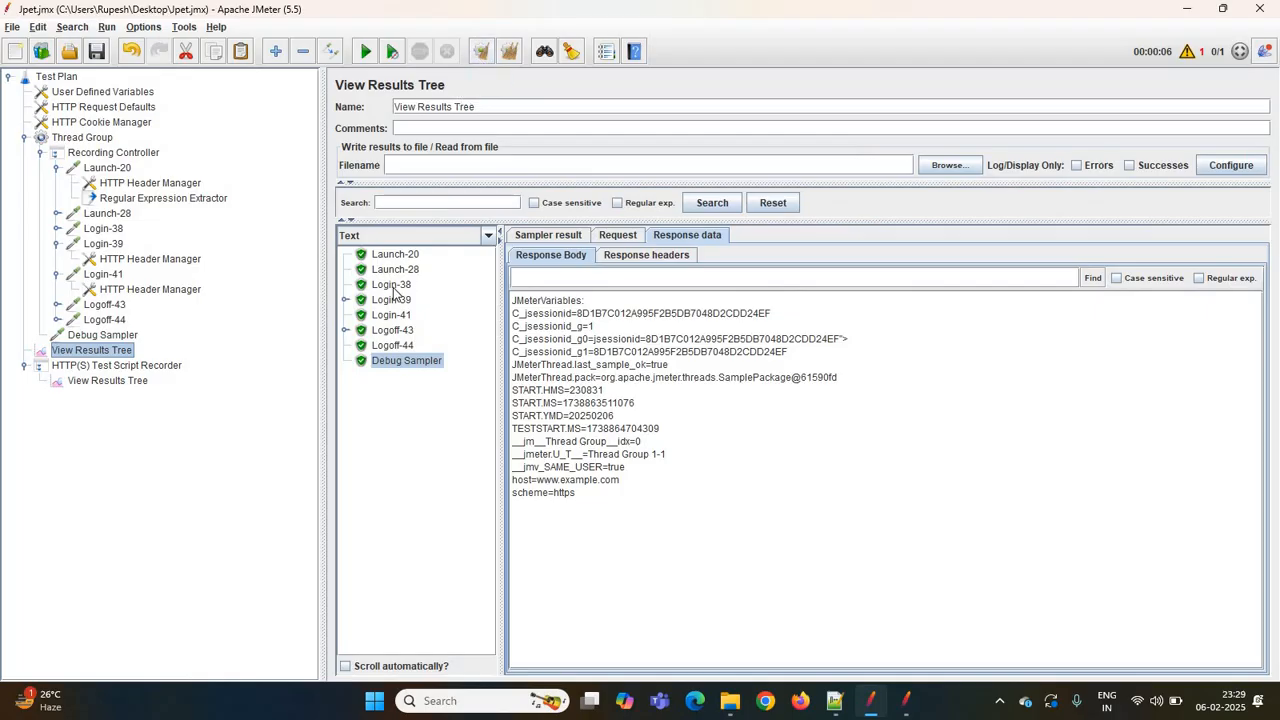
left_click(131, 384)
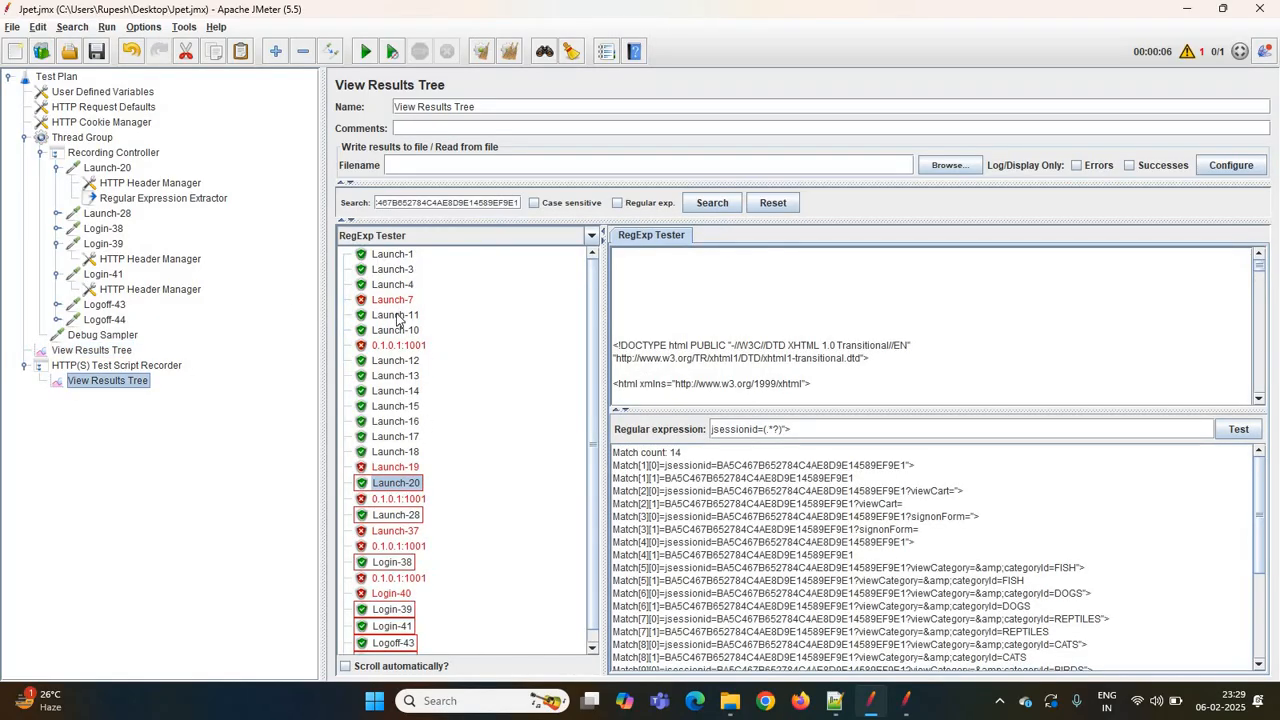
left_click(99, 351)
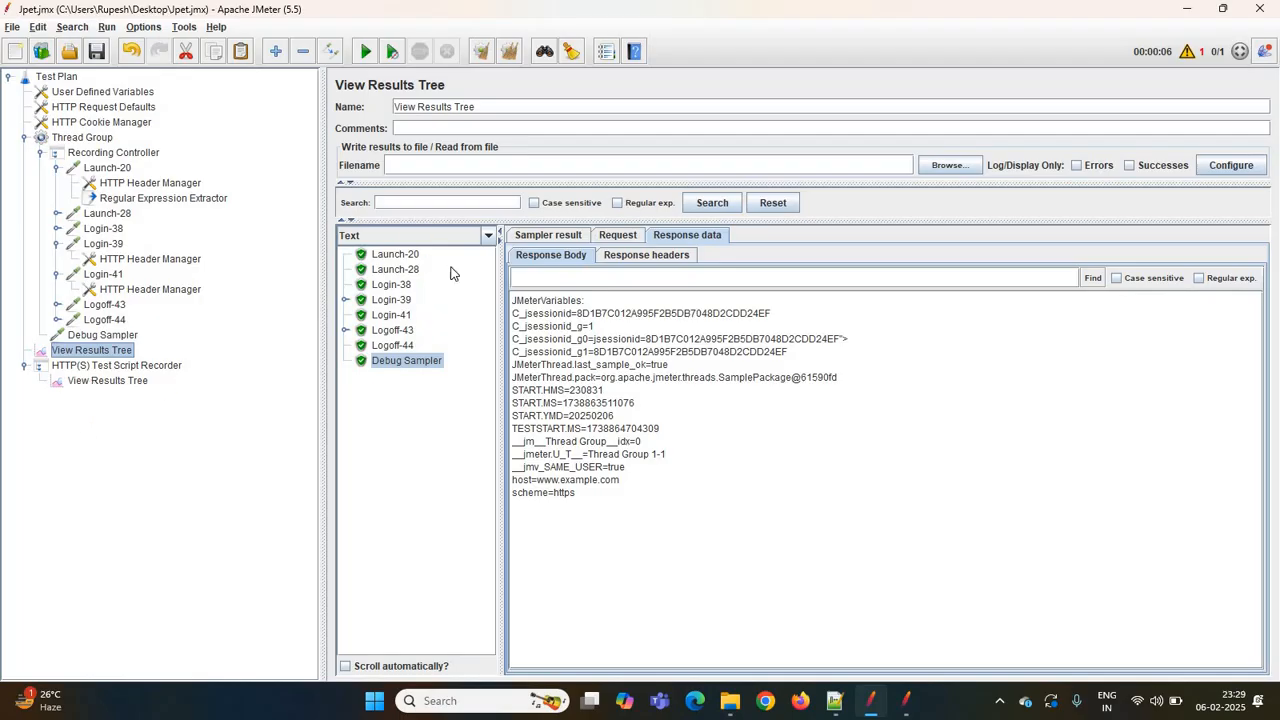
left_click(130, 383)
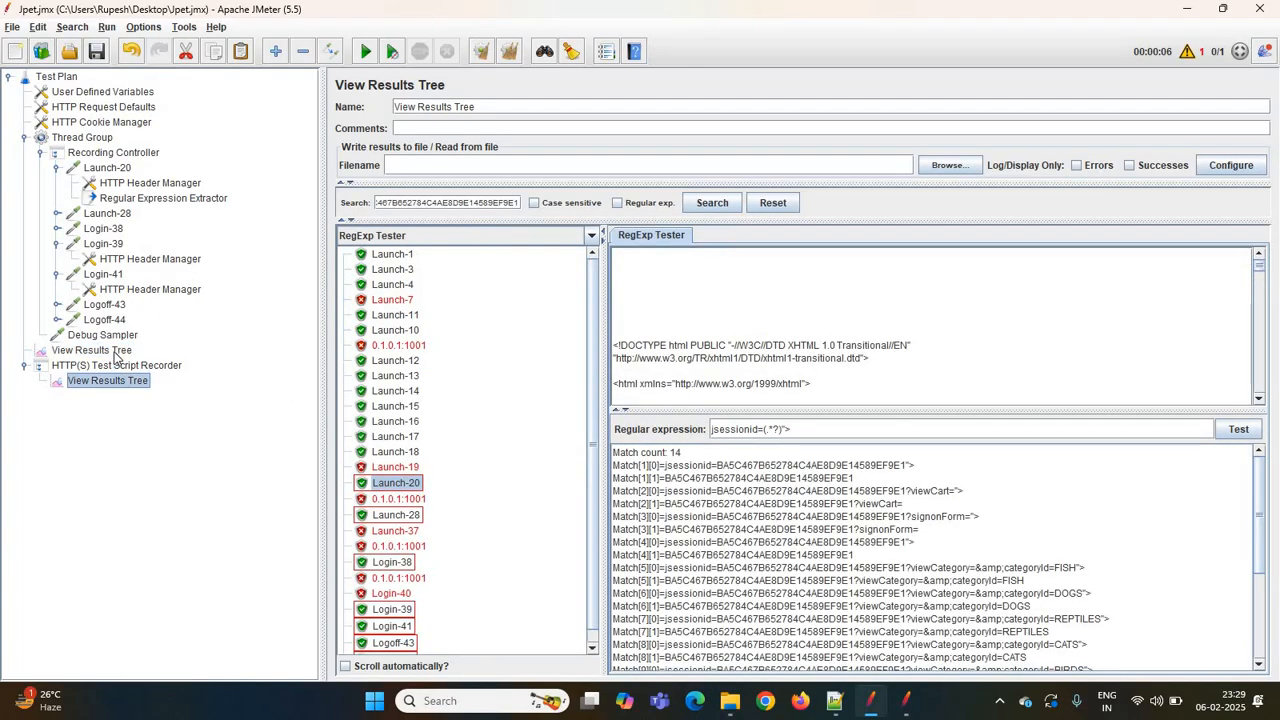
left_click(114, 352)
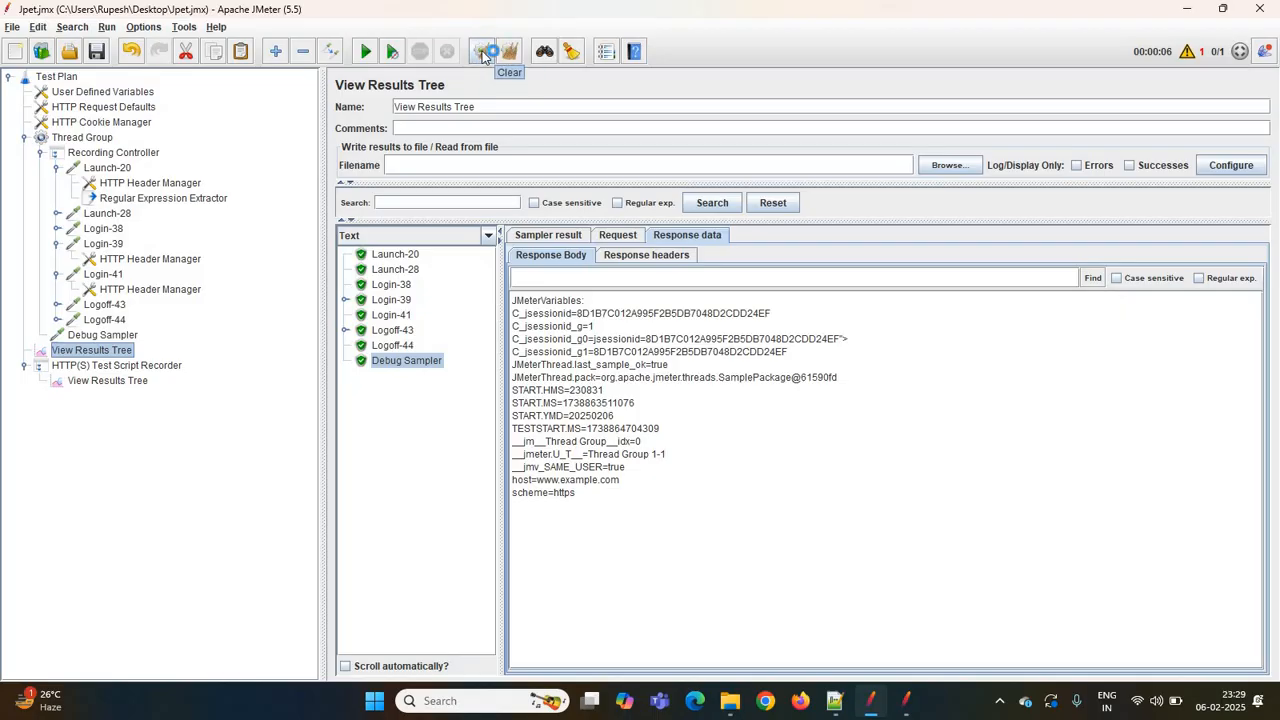
left_click(483, 53)
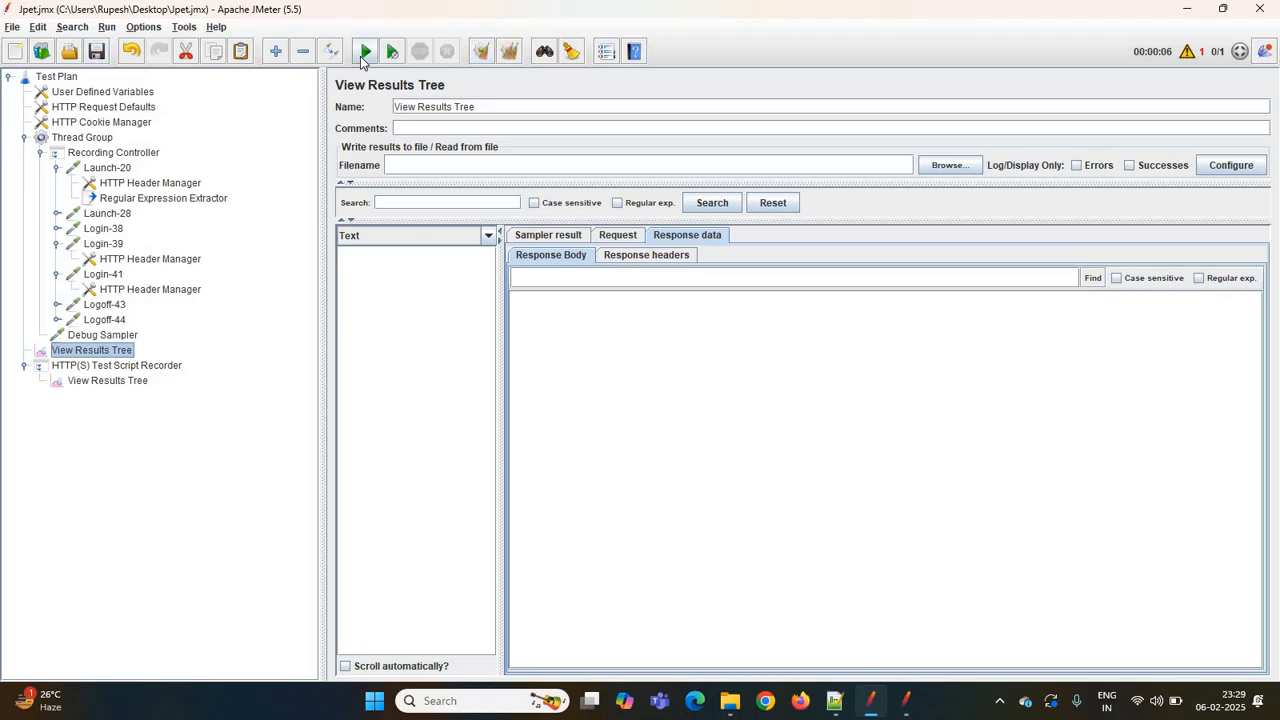
left_click(363, 55)
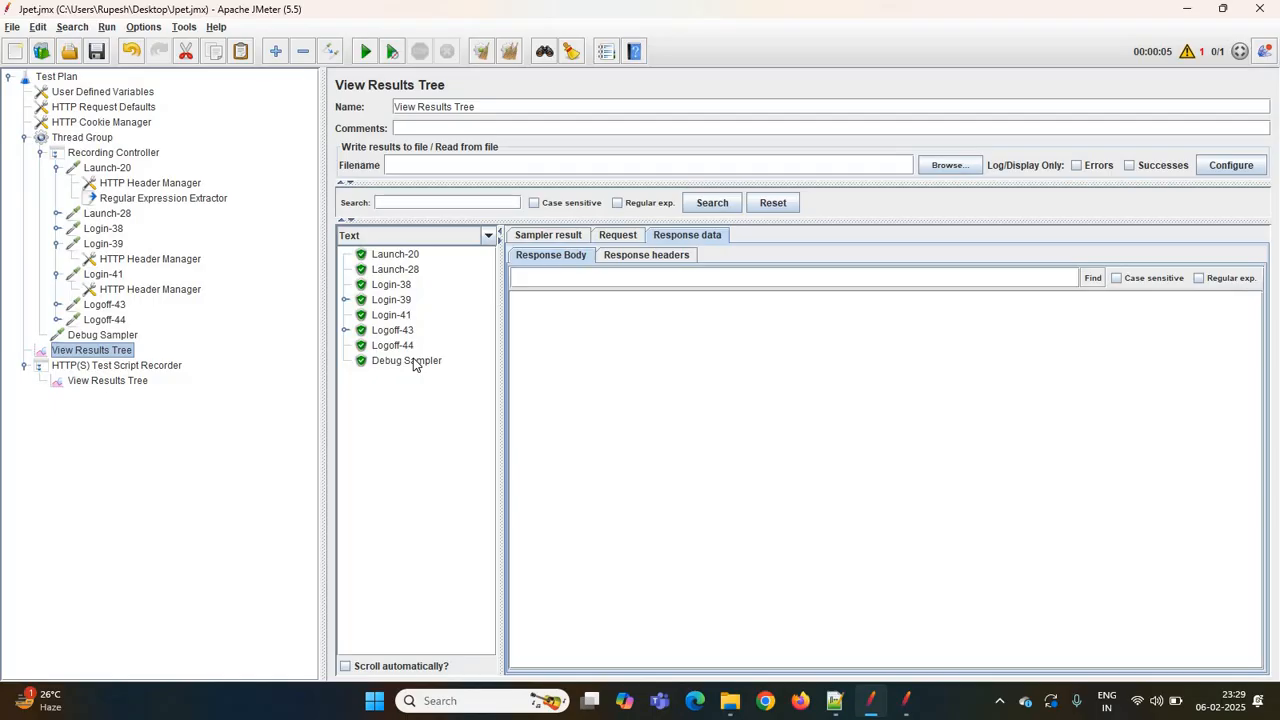
left_click(413, 362)
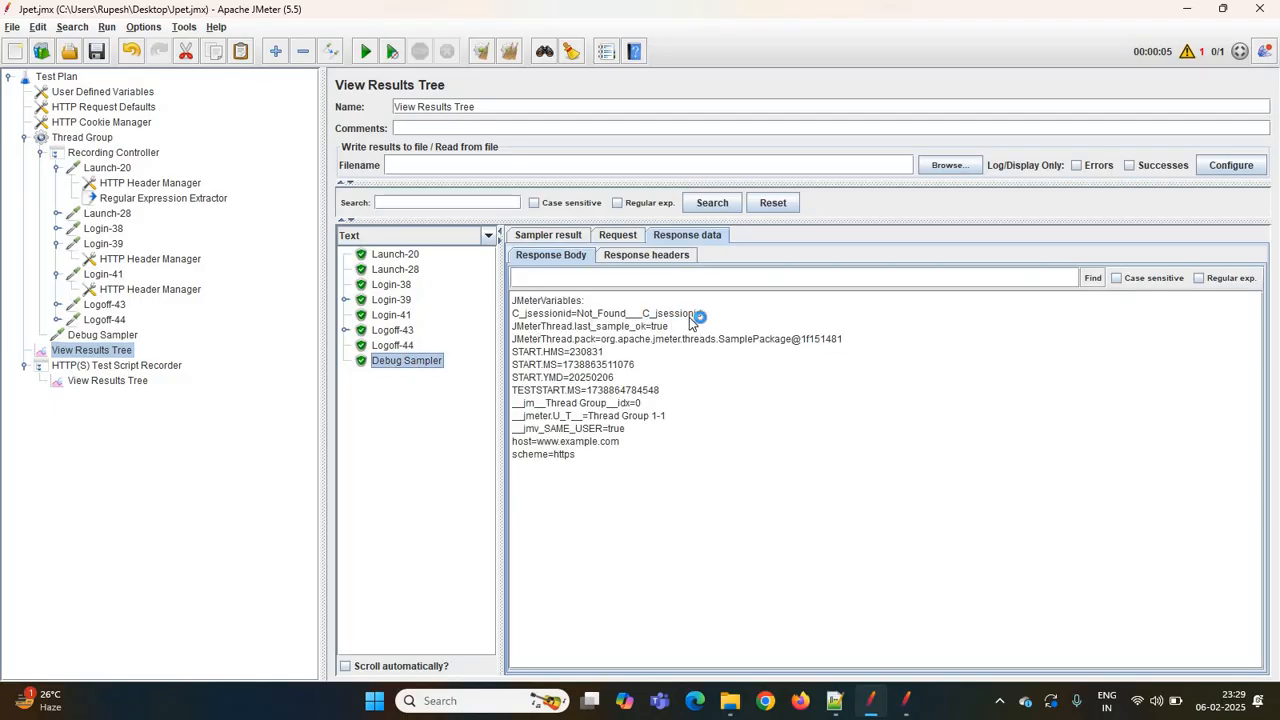
- Restore the extractor's regular expression to jsessionid=(.*?)"> by deleting the inserted characters
left_click(164, 203)
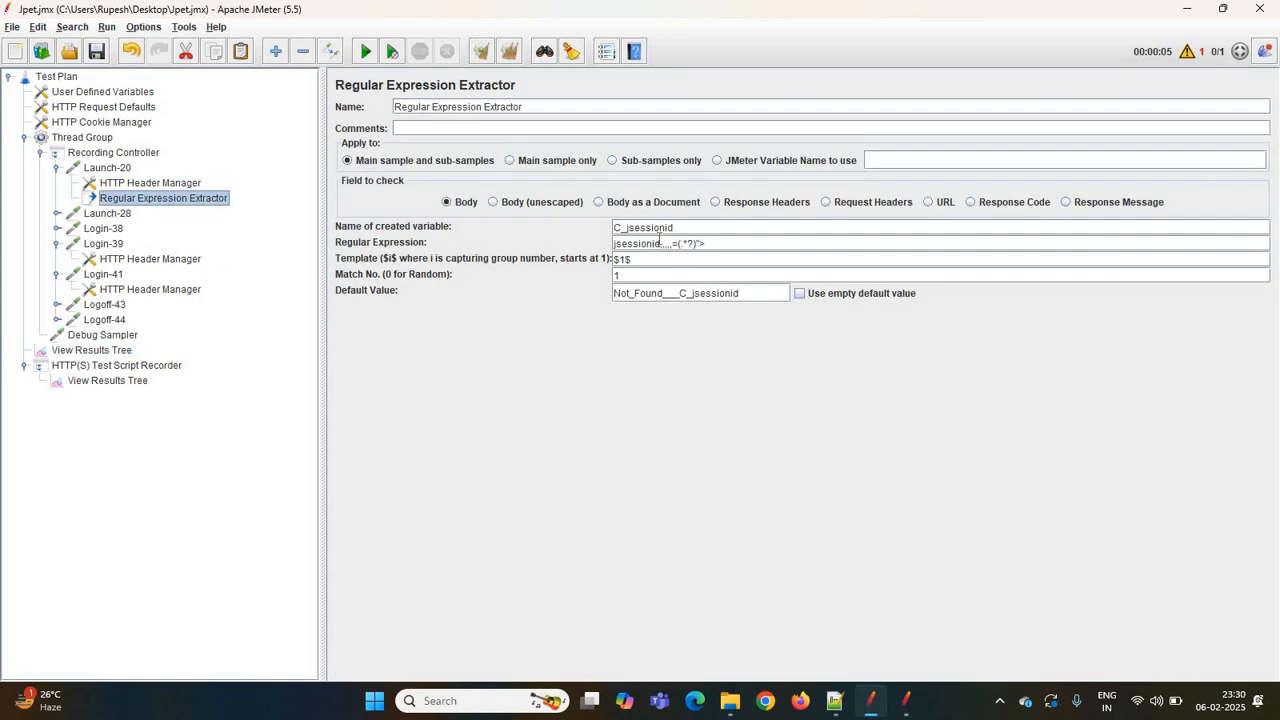
left_click(669, 244)
key("BackSpace")
key("BackSpace")
key("BackSpace")
key("BackSpace")
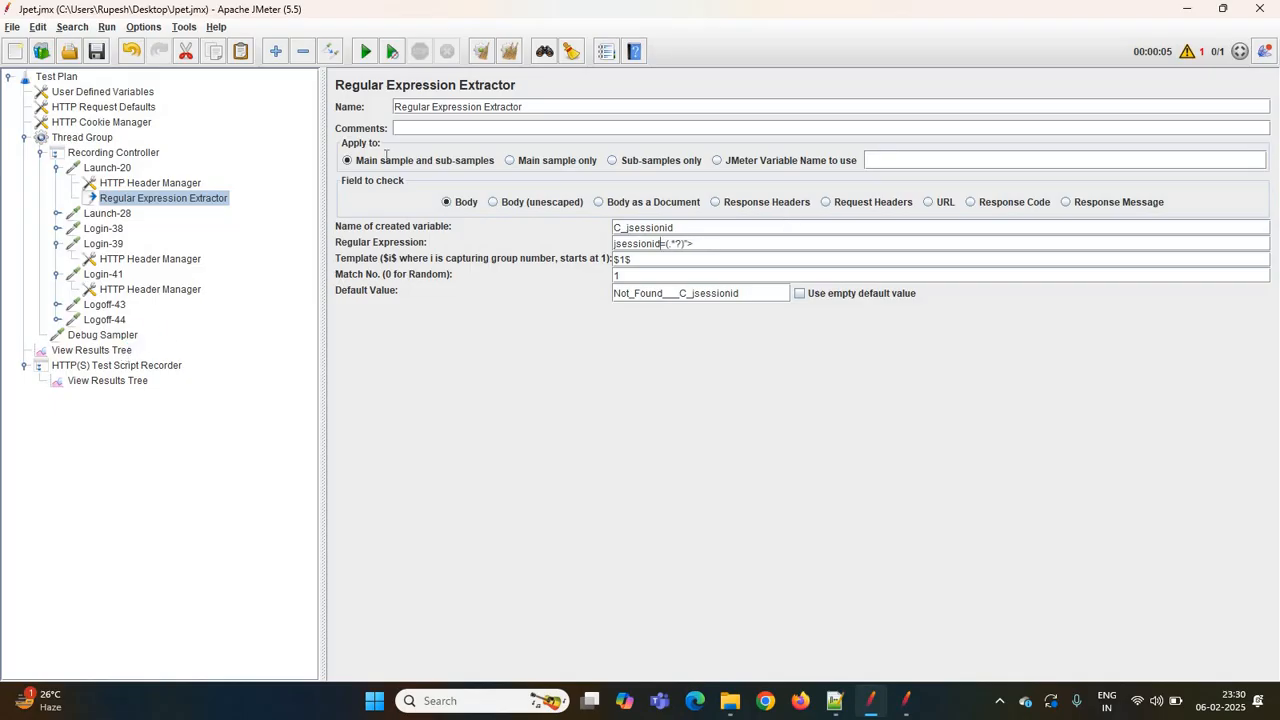
- Clear the results, rerun the test and compare the Debug Sampler's variables with the extractor settings
left_click(91, 350)
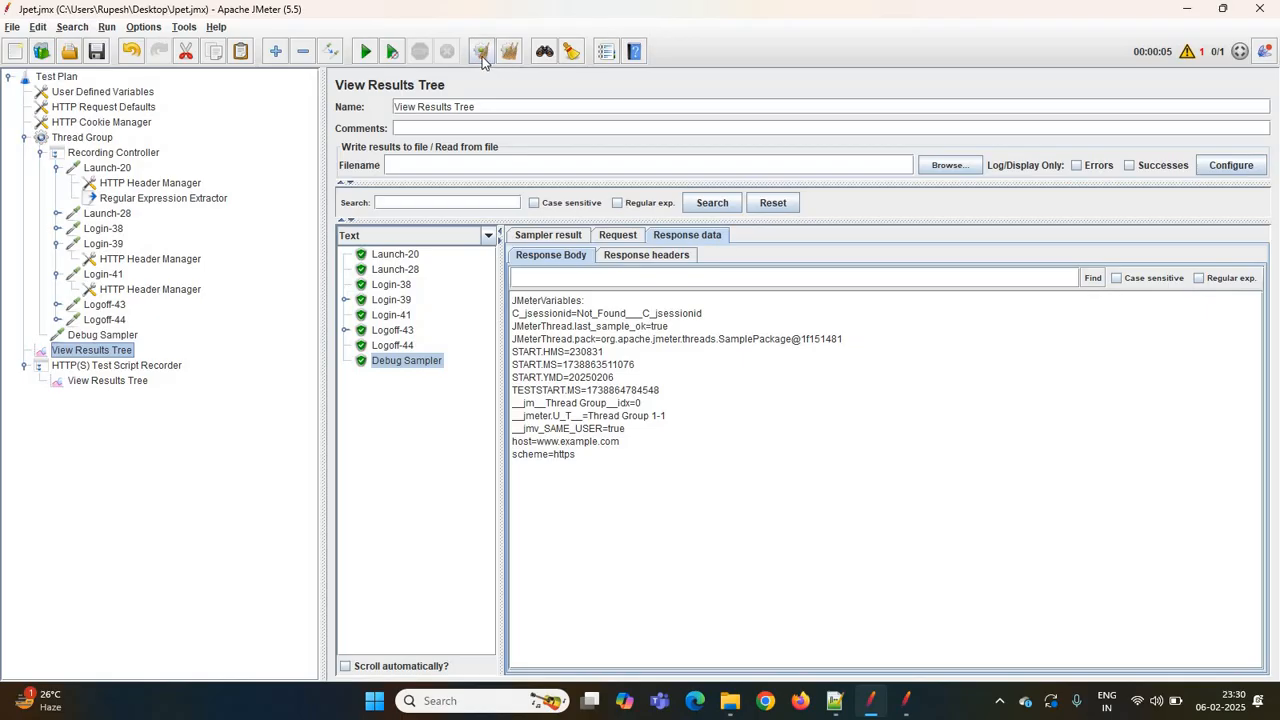
left_click(482, 55)
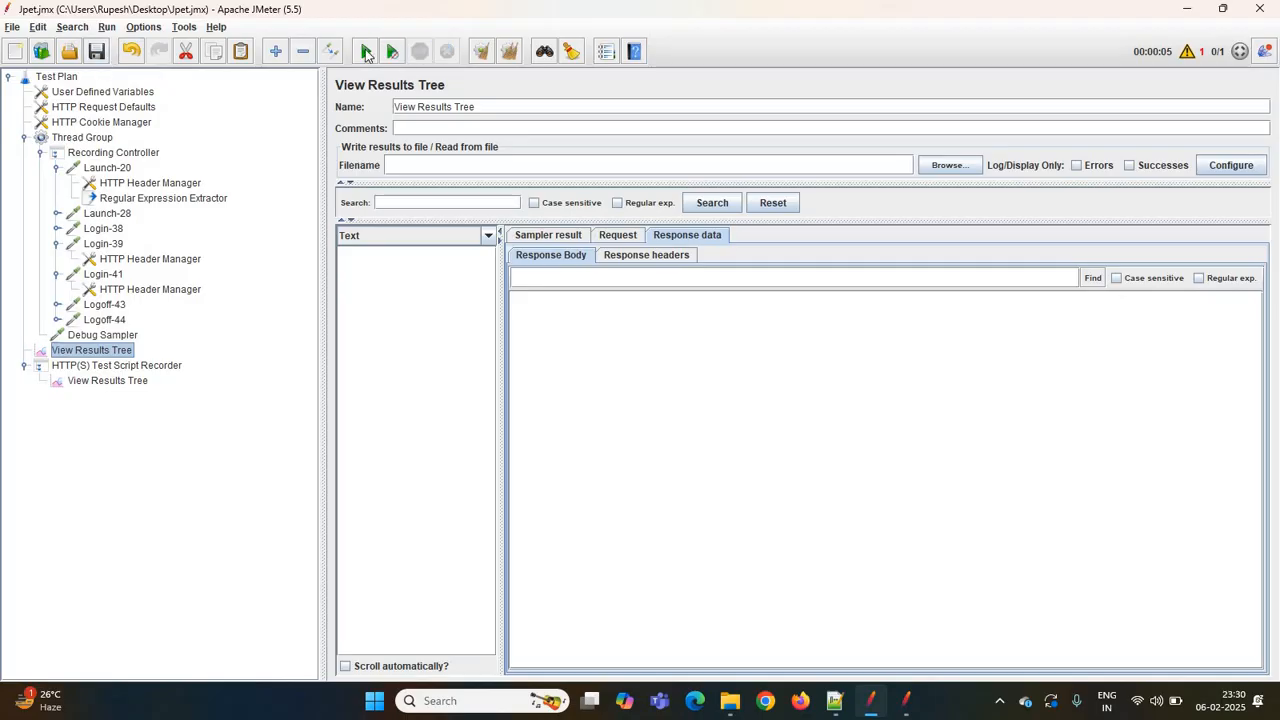
left_click(366, 55)
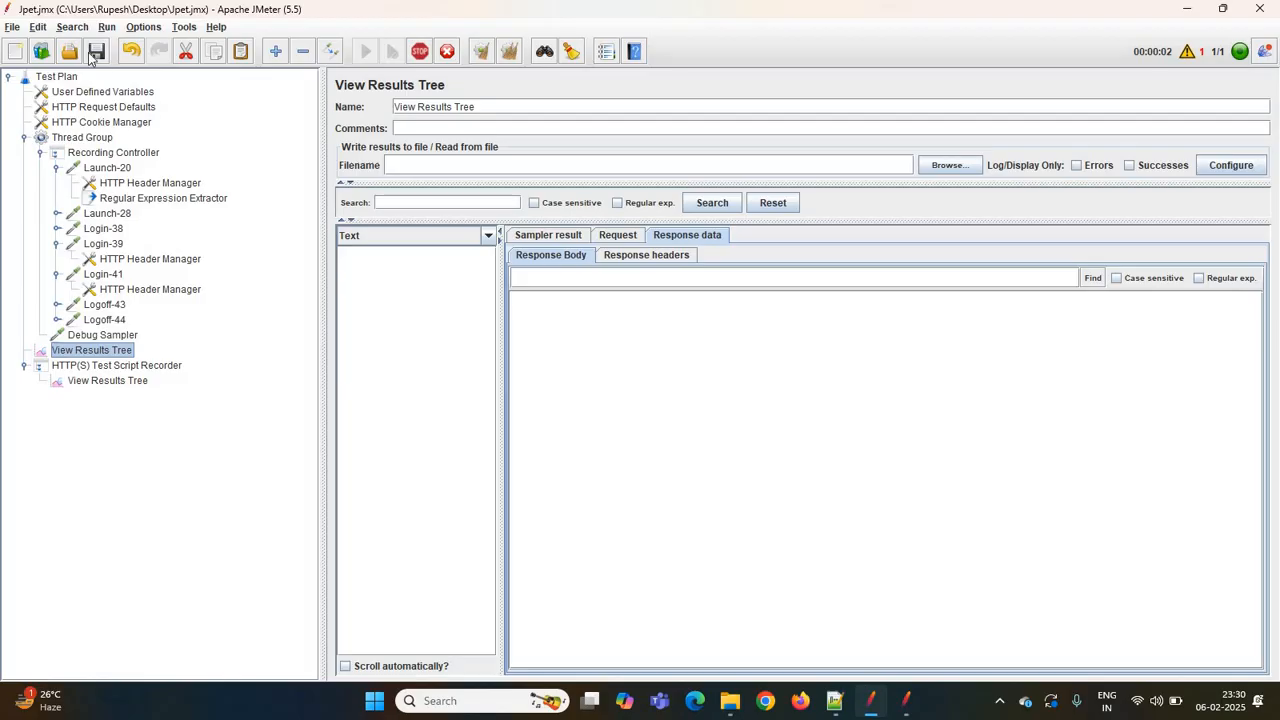
left_click(406, 362)
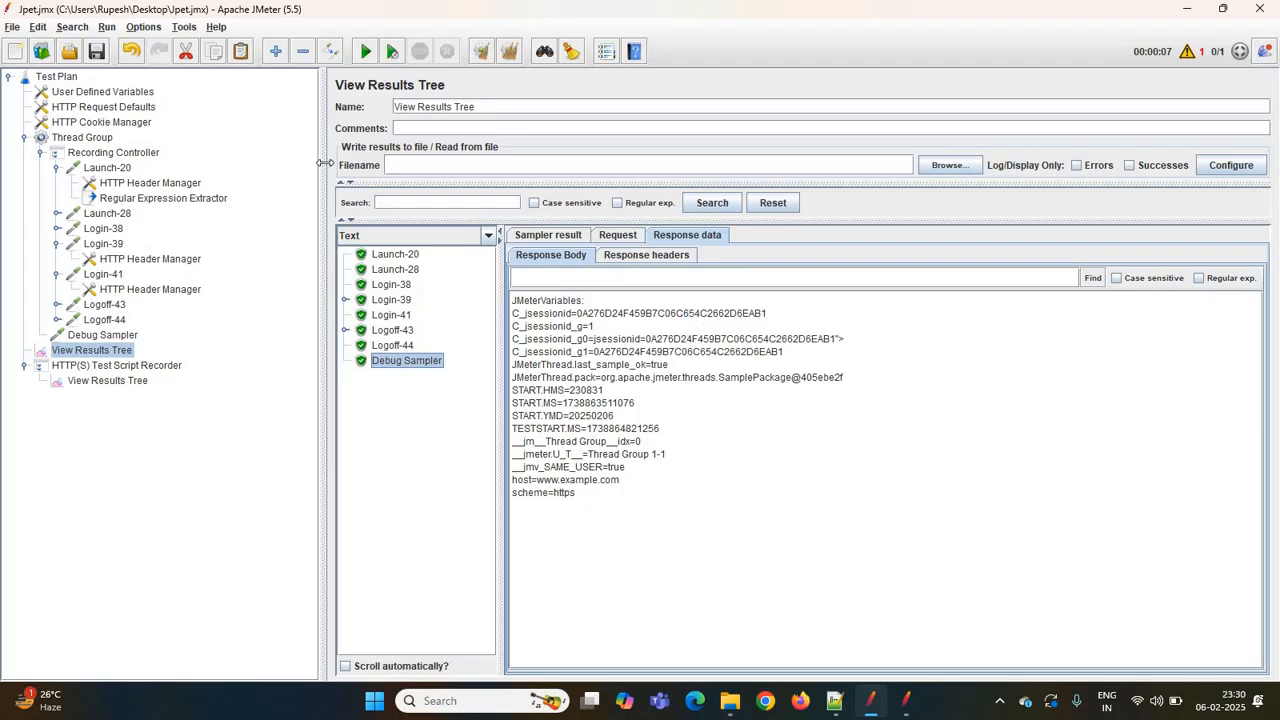
left_click(150, 198)
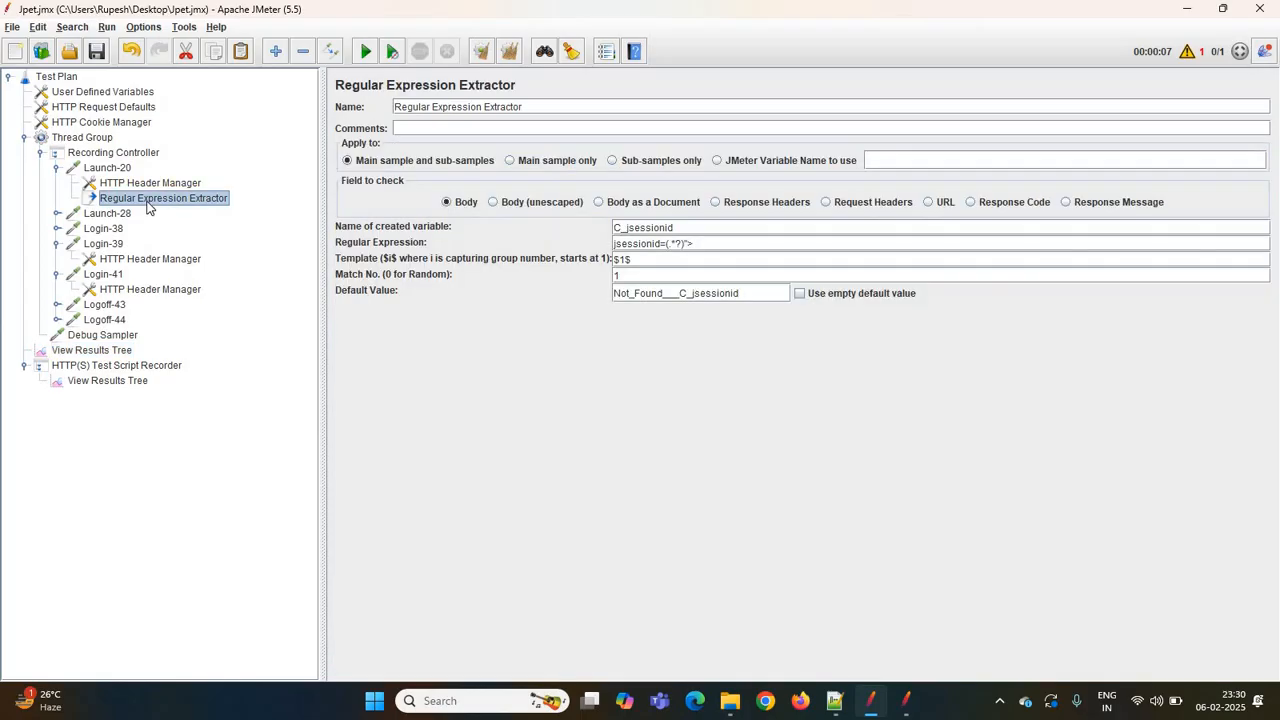